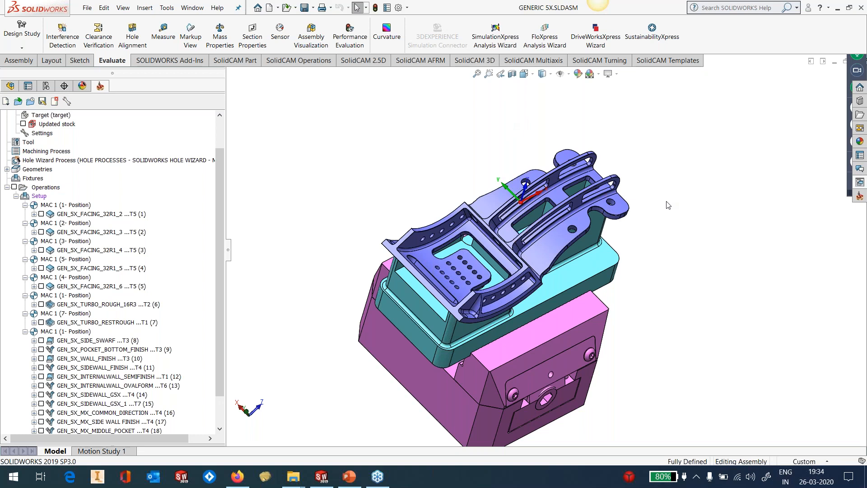
- Apply the GEN_5X_FRONT_FACING face template to the curved front face of the part, importing all its tools with new numbers
scroll(520, 241, "down", 2)
mouse_move(520, 238)
middle_mouse_down()
mouse_move(560, 240)
mouse_move(524, 246)
middle_mouse_up()
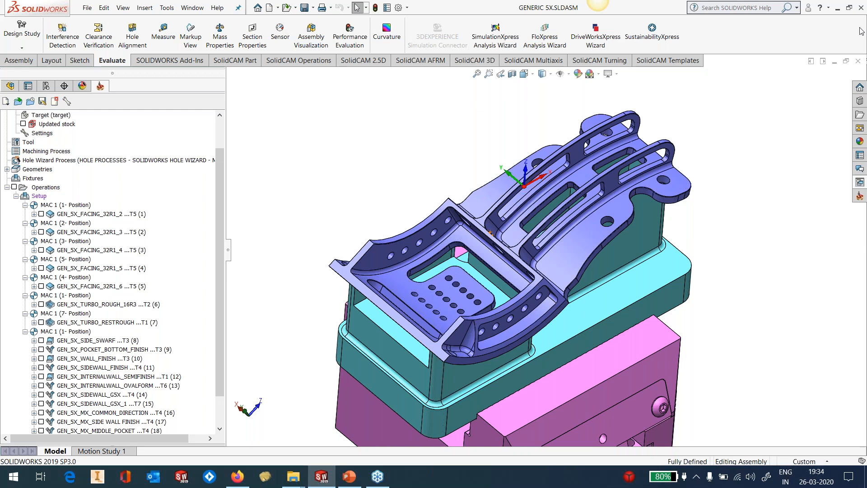
left_click(860, 183)
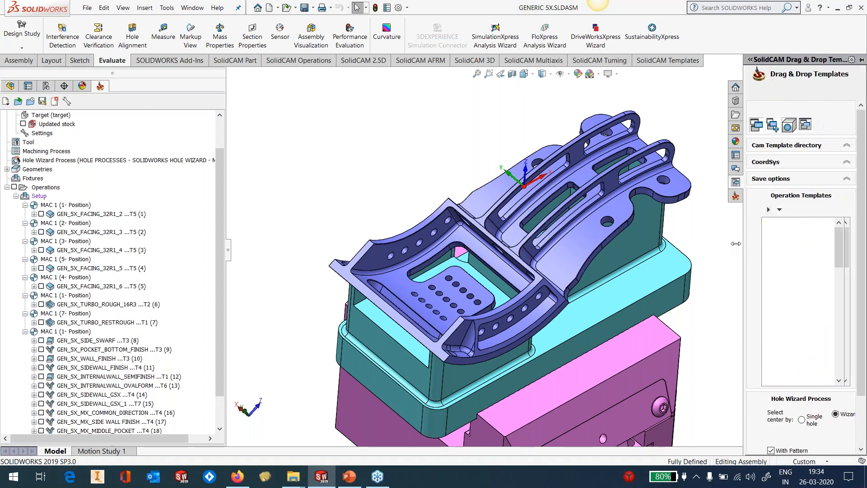
left_click_drag(736, 244, 726, 243)
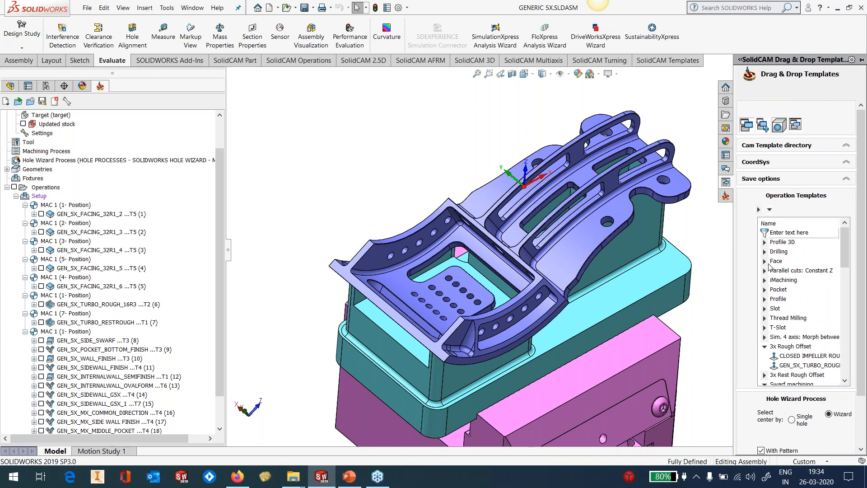
left_click(764, 261)
left_click(803, 318)
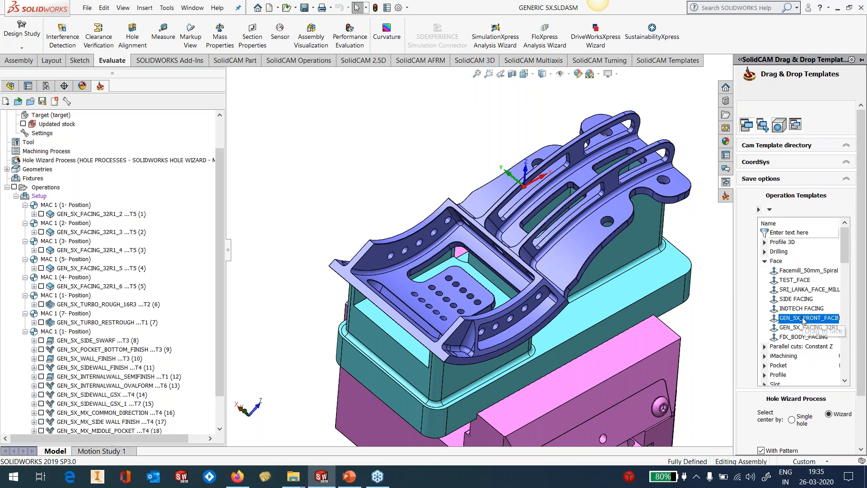
left_click_drag(806, 322, 504, 351)
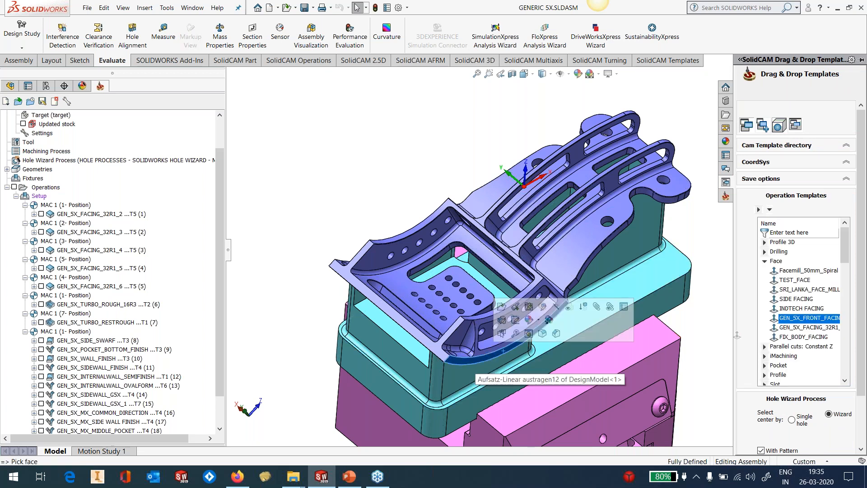
left_click(291, 199)
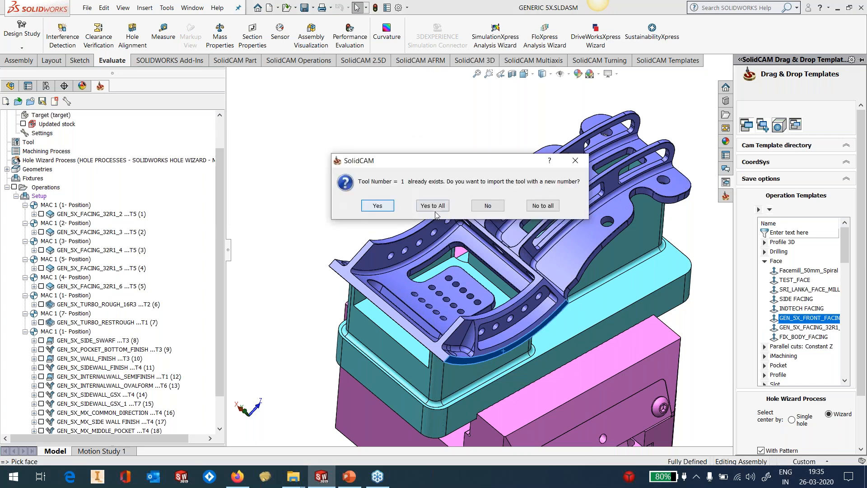
left_click(434, 209)
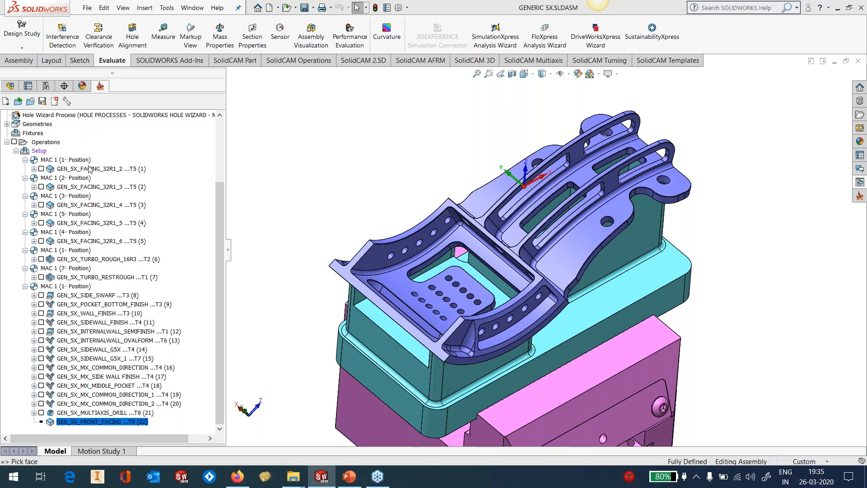
- Display and hide the tool paths of the GEN_5X_FACING_32R1_2, _3 and _4 operations one after another
left_click(41, 169)
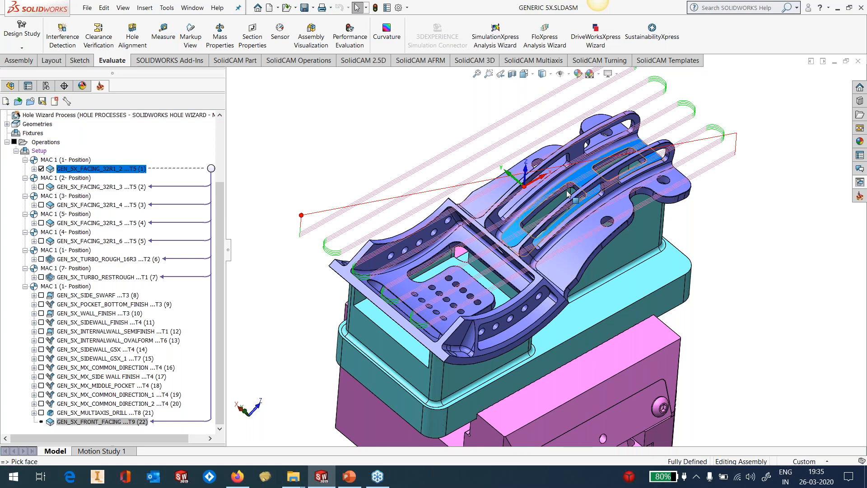
middle_click_drag(568, 194, 571, 156)
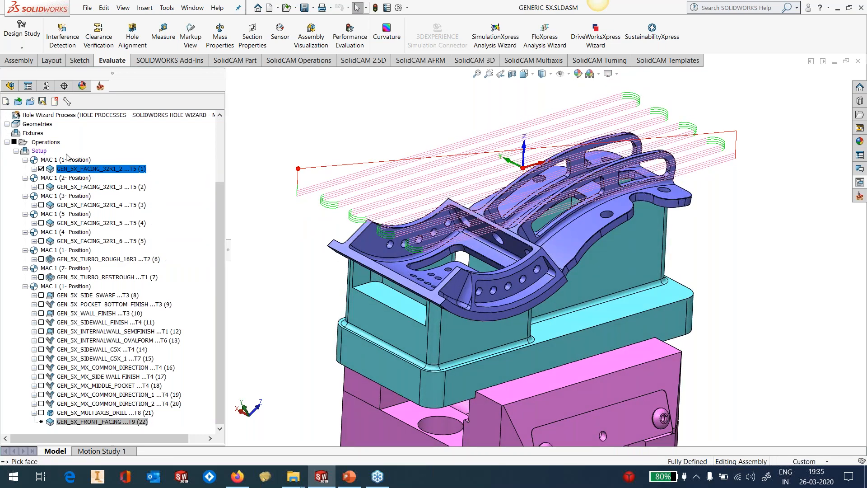
left_click(40, 168)
left_click(41, 186)
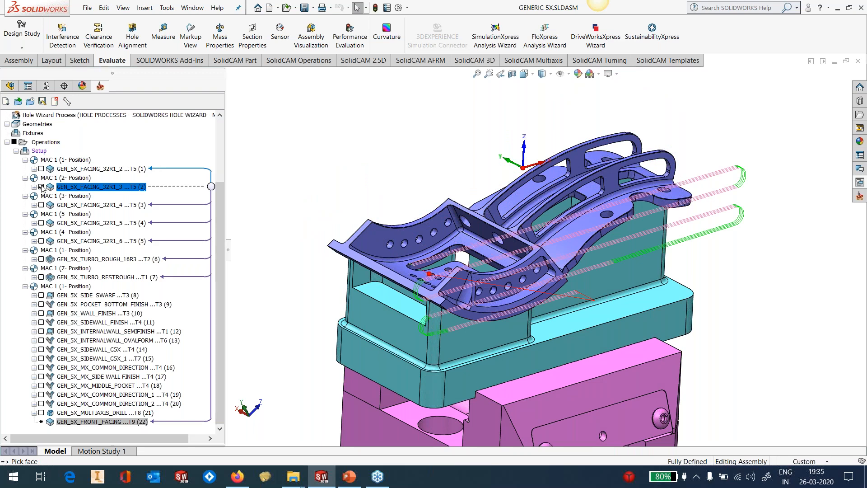
left_click(41, 187)
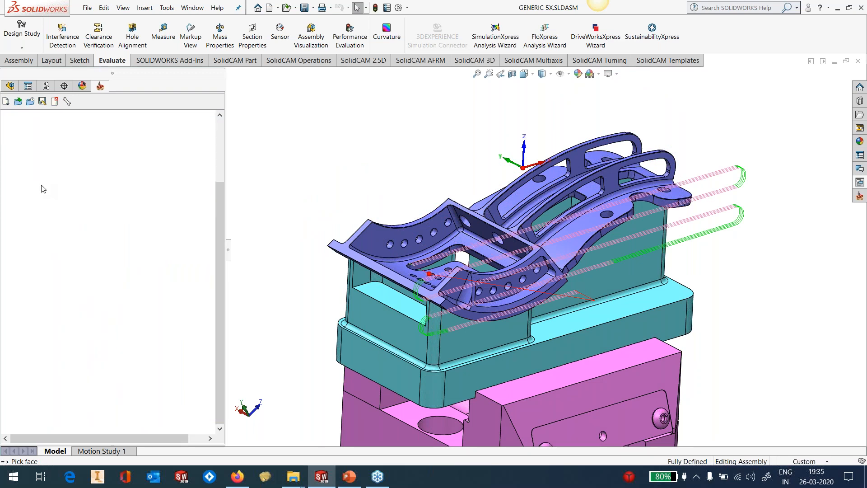
left_click(41, 205)
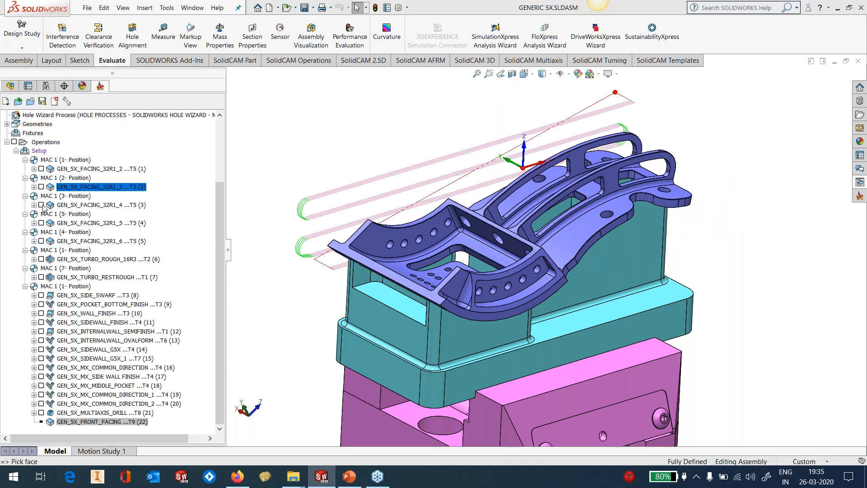
left_click(42, 205)
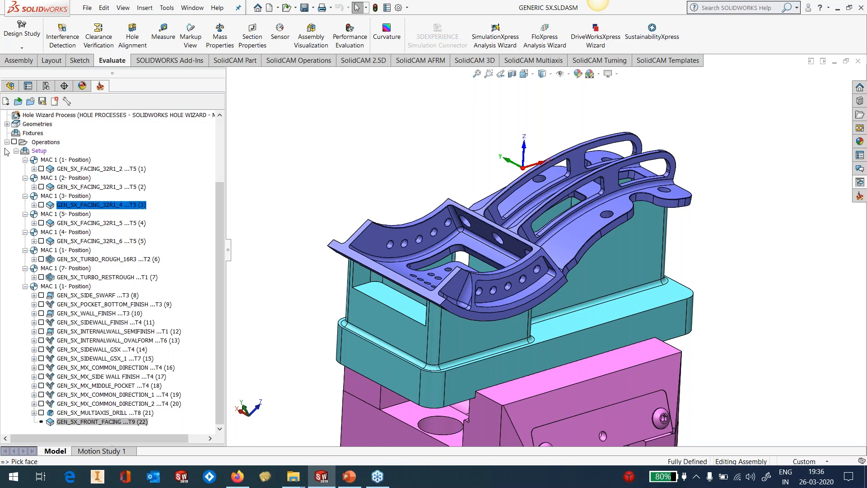
- Show the tool path of the GEN_5X_TURBO_ROUGH_16R3 operation and examine it on the part from several angles
left_click(79, 241)
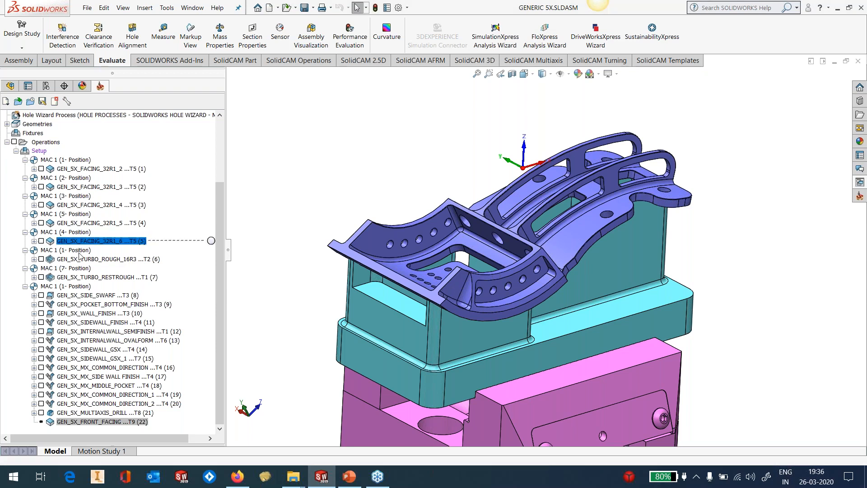
left_click(79, 258)
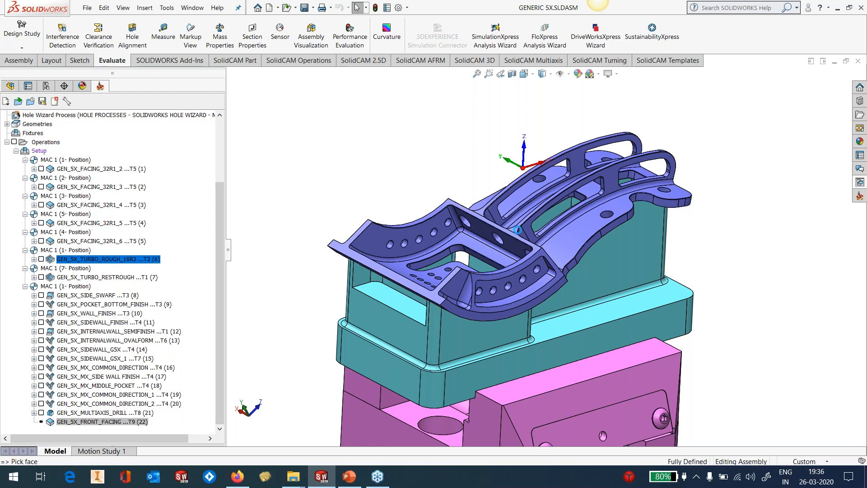
left_click(41, 258)
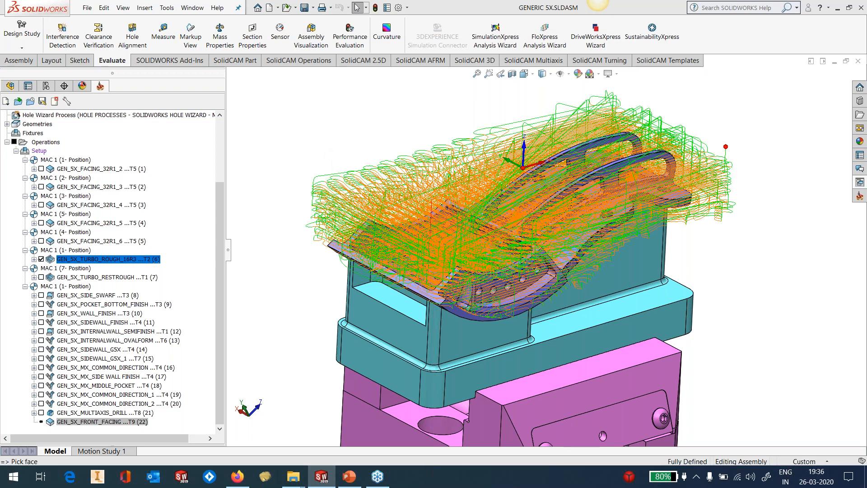
middle_click_drag(600, 190, 565, 135)
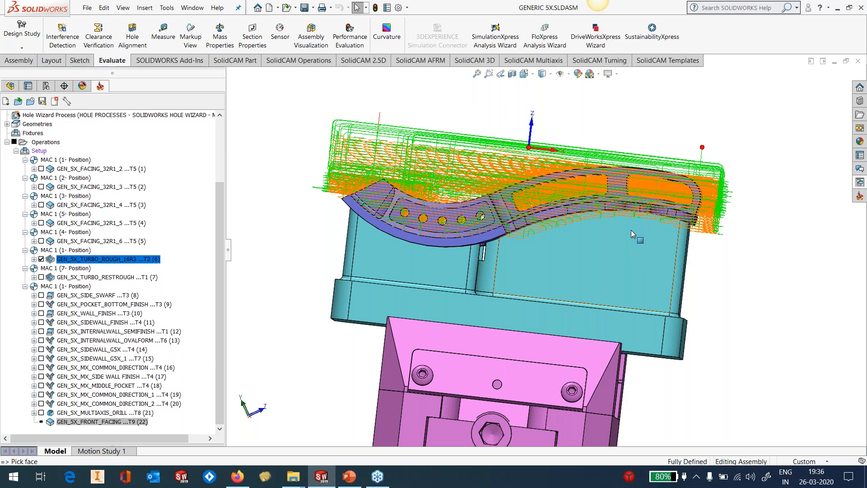
middle_click_drag(572, 216, 601, 248)
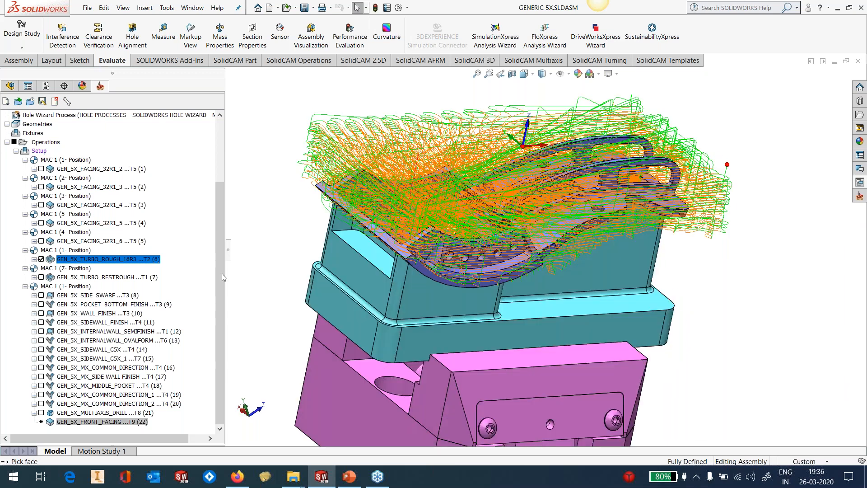
- Open the GEN_5X_TURBO_ROUGH_16R3 operation for editing and review its tool feed control, including the adaptive feed rate
right_click(149, 259)
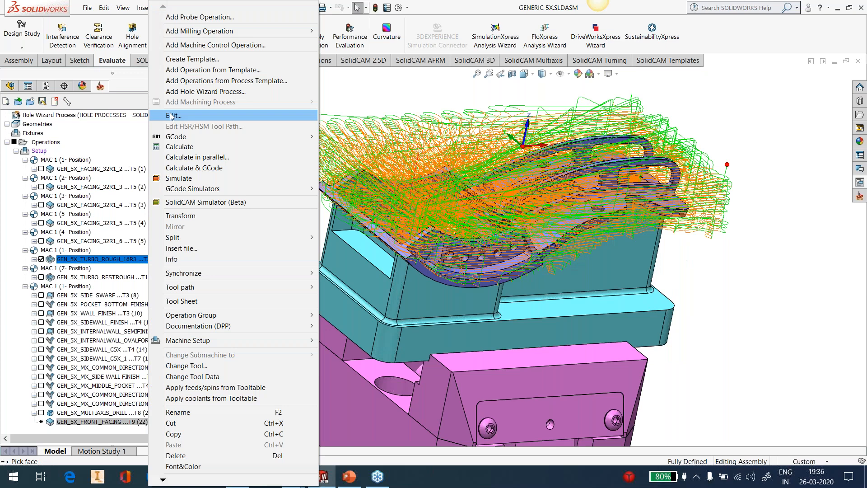
left_click(171, 115)
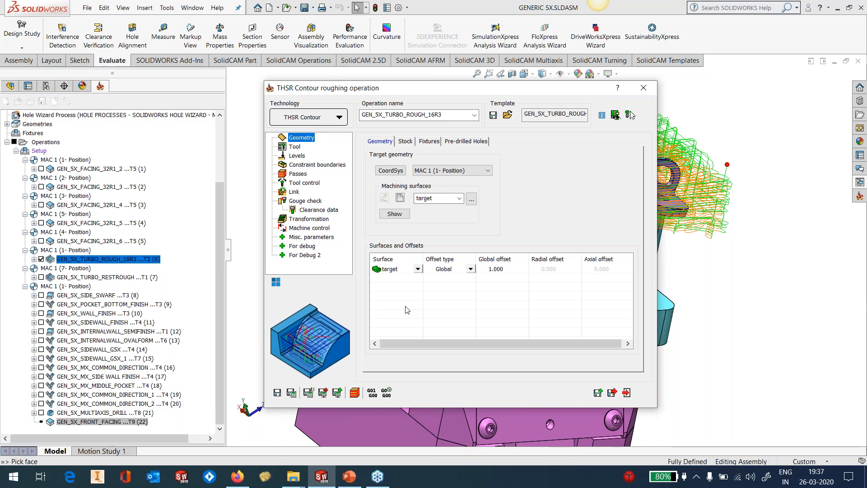
left_click(294, 147)
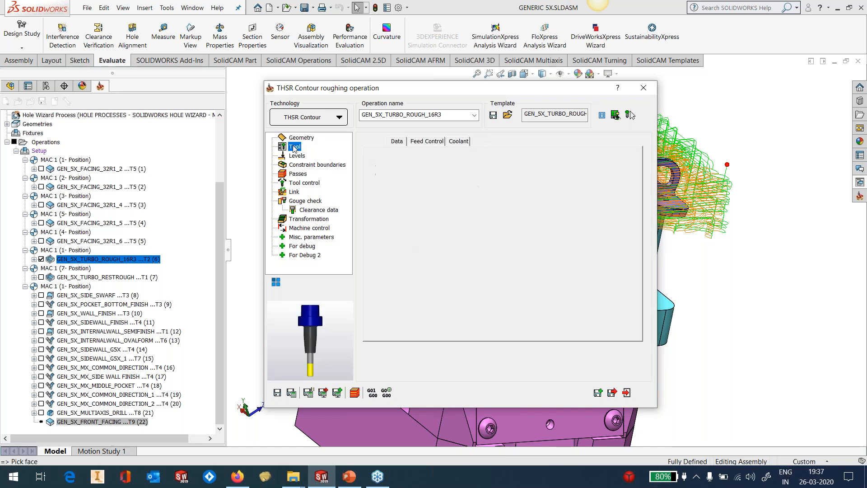
left_click(441, 144)
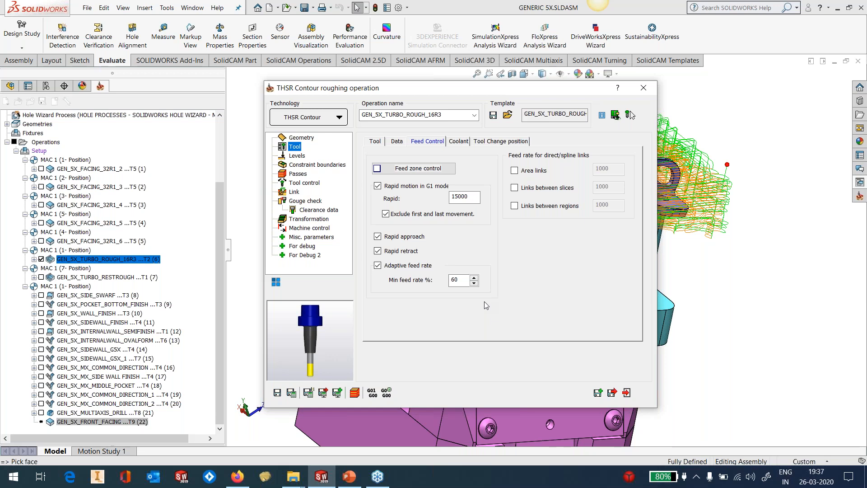
left_click_drag(458, 280, 446, 281)
- Review the roughing operation's step down, step over, Z limits and sorting settings
left_click(303, 176)
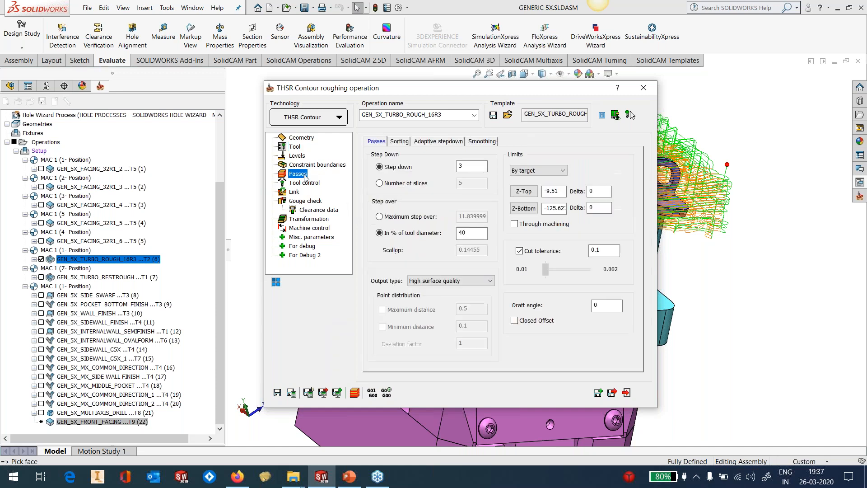
mouse_move(549, 198)
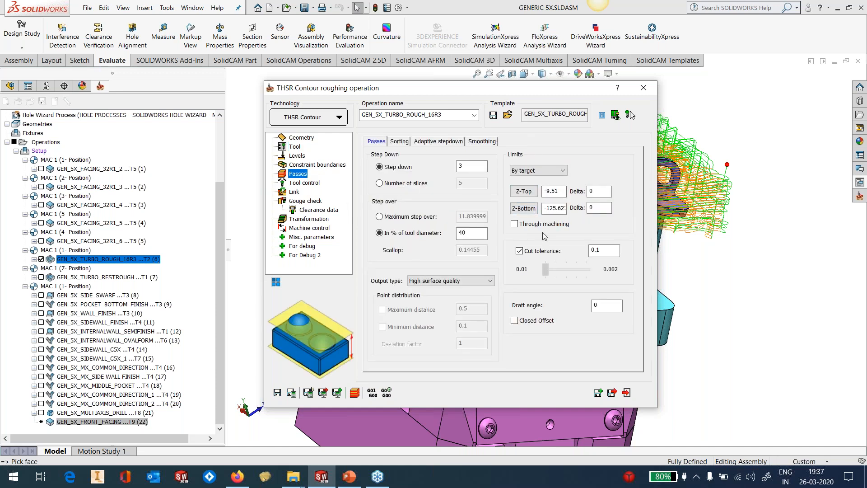
left_click(404, 141)
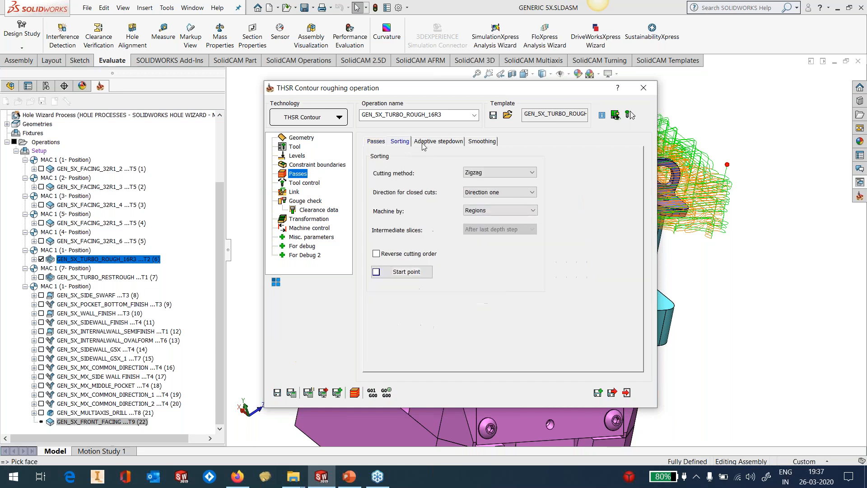
- Enable user-defined cut levels for the adaptive stepdown and add a first level with lower Z -50
left_click(424, 141)
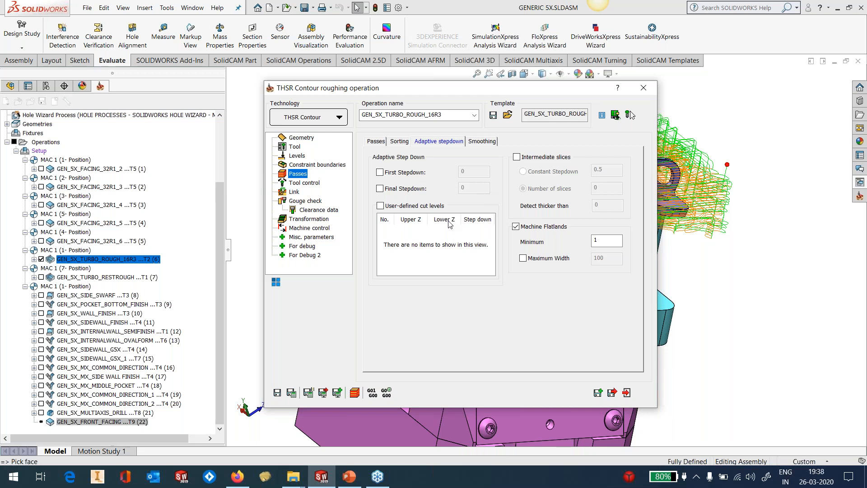
left_click(380, 206)
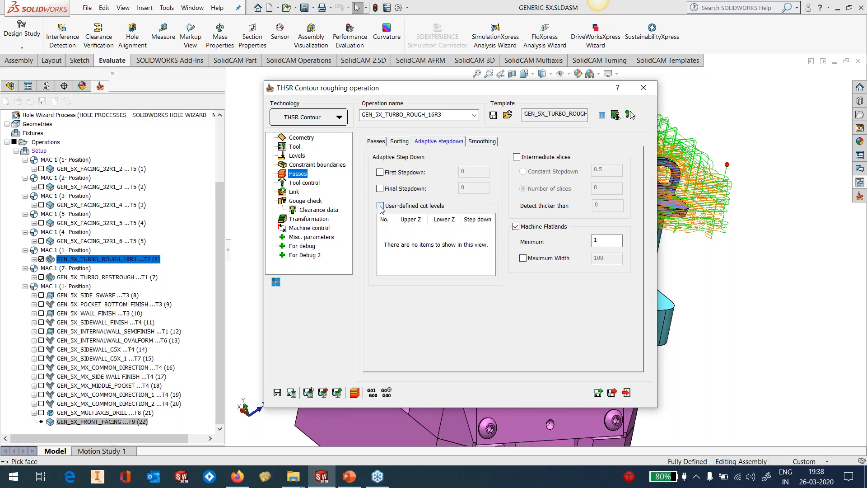
right_click(385, 230)
left_click(392, 236)
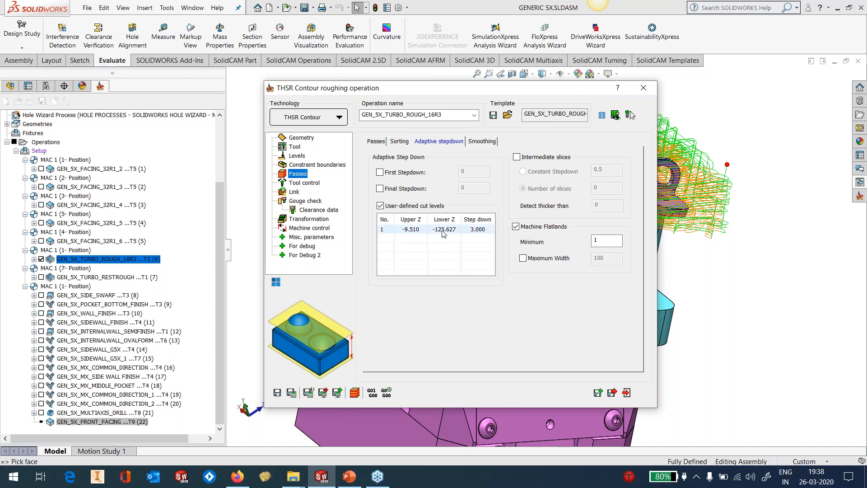
left_click(453, 229)
left_click_drag(457, 229, 431, 229)
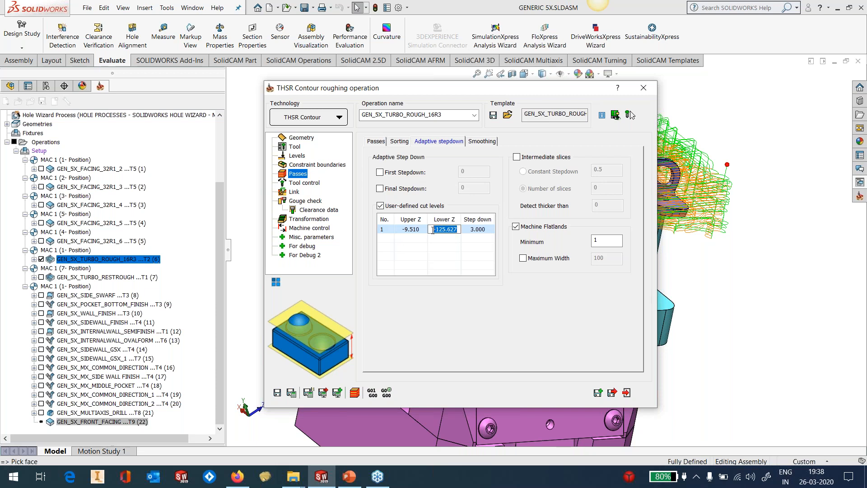
type("-50")
left_click(456, 251)
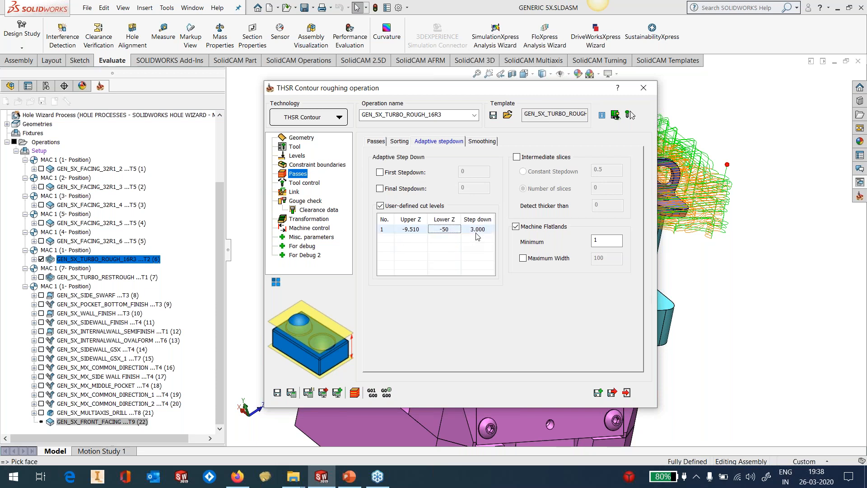
- Add a second user-defined cut level with lower Z -100 and step down 2
right_click(386, 238)
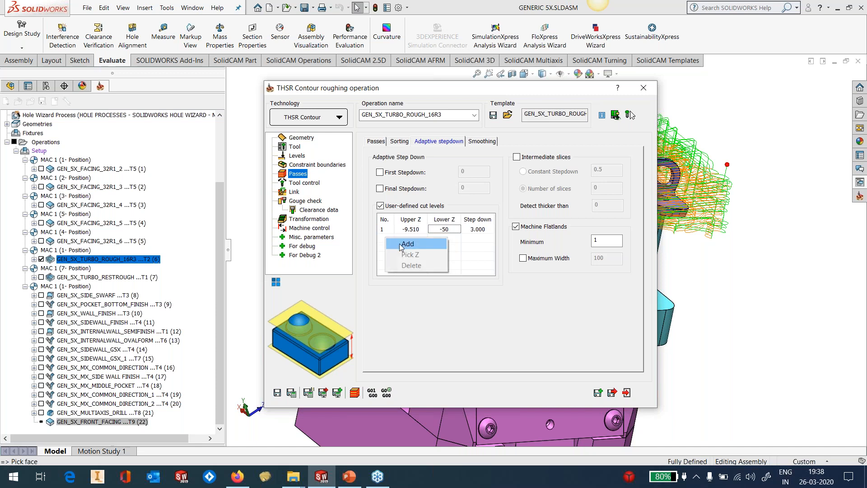
left_click(401, 245)
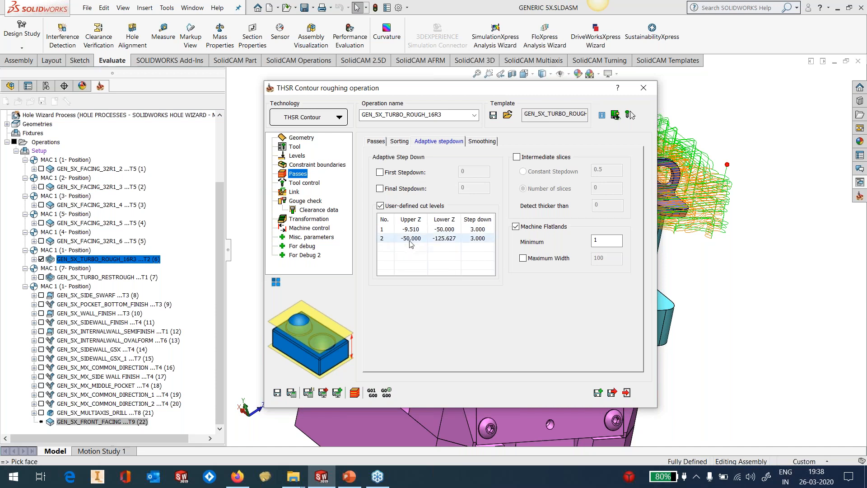
left_click(438, 240)
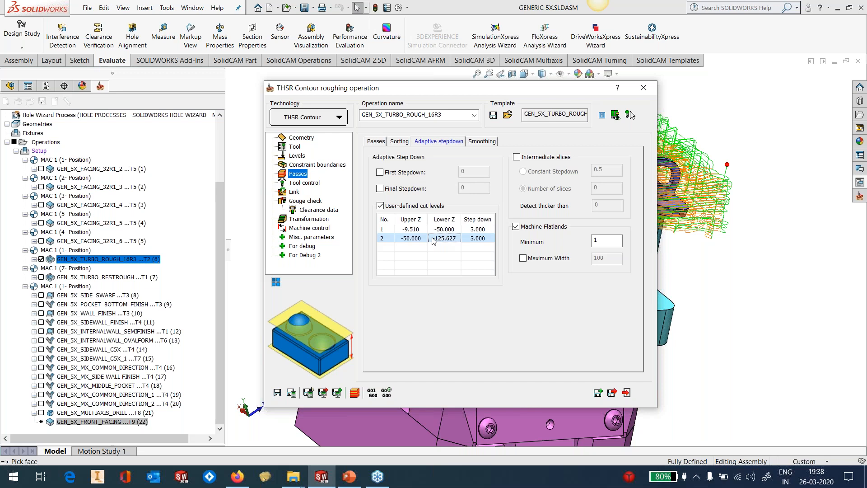
left_click(453, 240)
type("-11")
key("BackSpace")
type("00")
left_click(488, 242)
left_click(490, 244)
type("2")
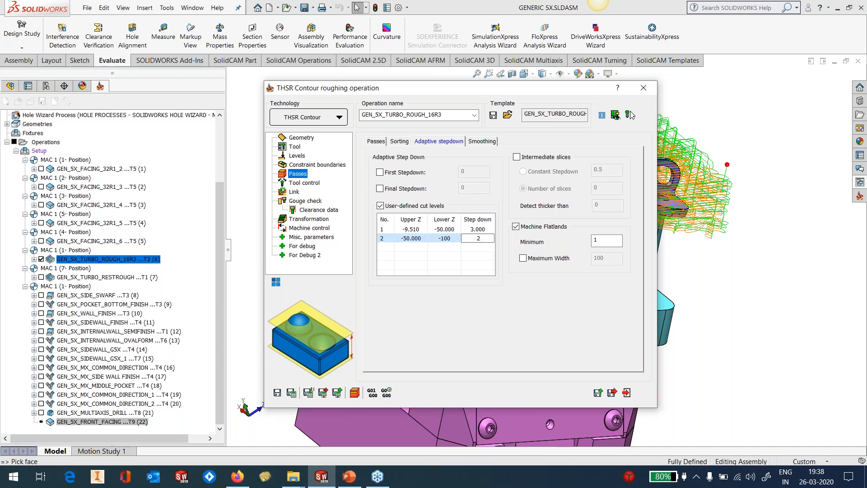
left_click(435, 249)
- Add a third user-defined cut level below Z -100 and set its step down to 1
right_click(389, 247)
left_click(396, 252)
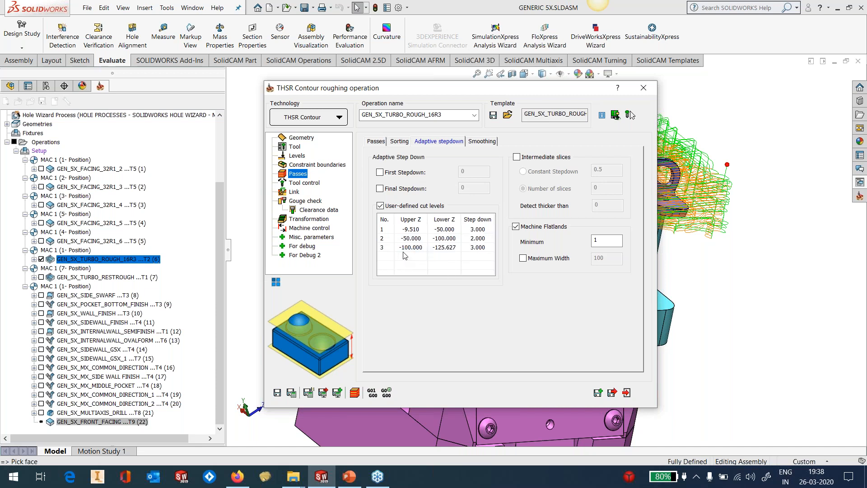
left_click(491, 249)
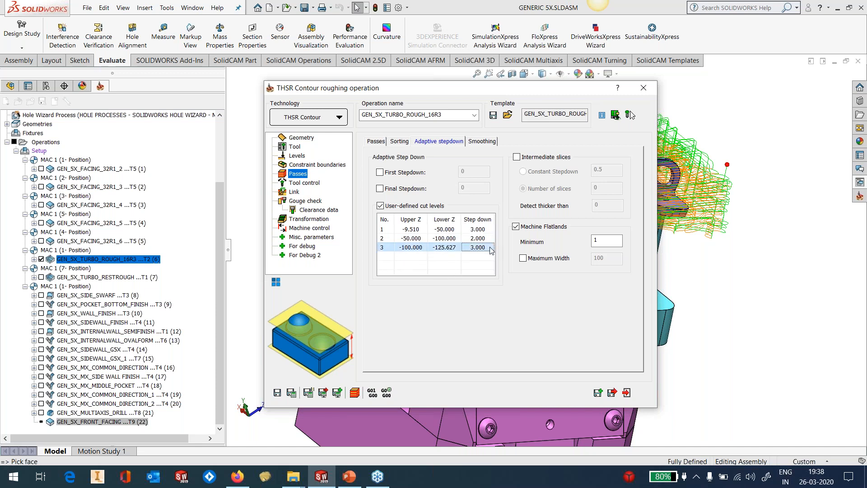
left_click(491, 247)
type("1")
left_click(472, 269)
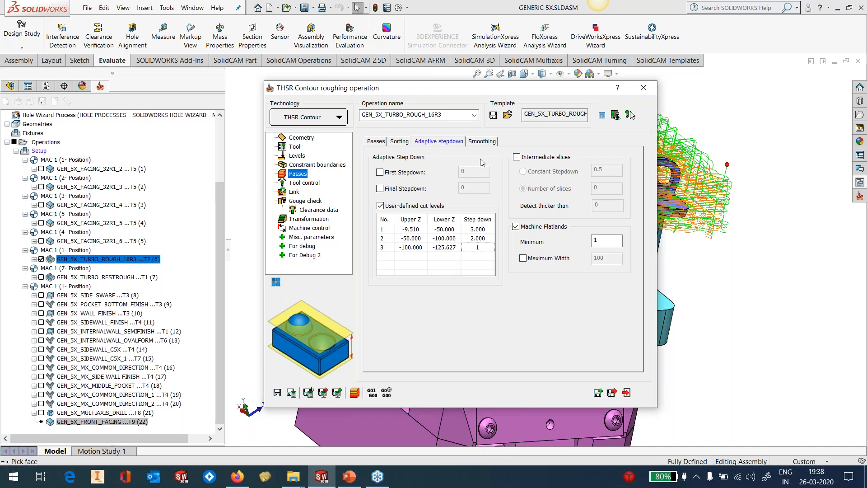
- Disable the user-defined cut levels and review the roughing operation's tool control settings
left_click(380, 206)
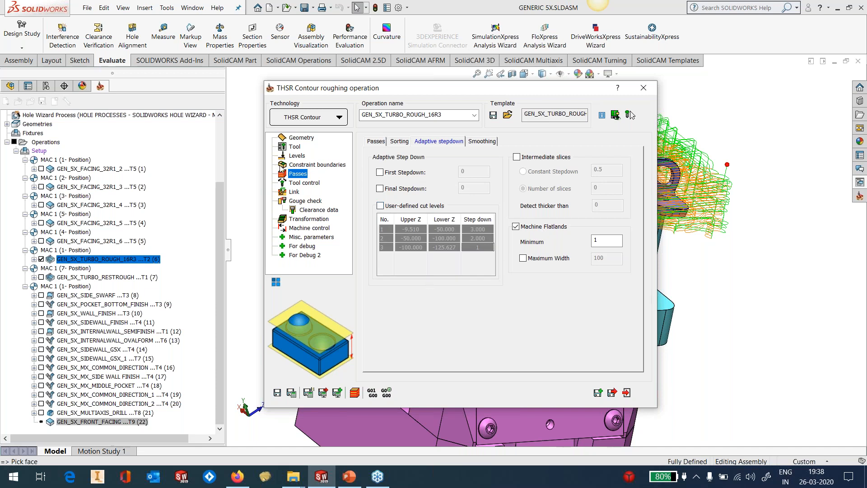
left_click(299, 183)
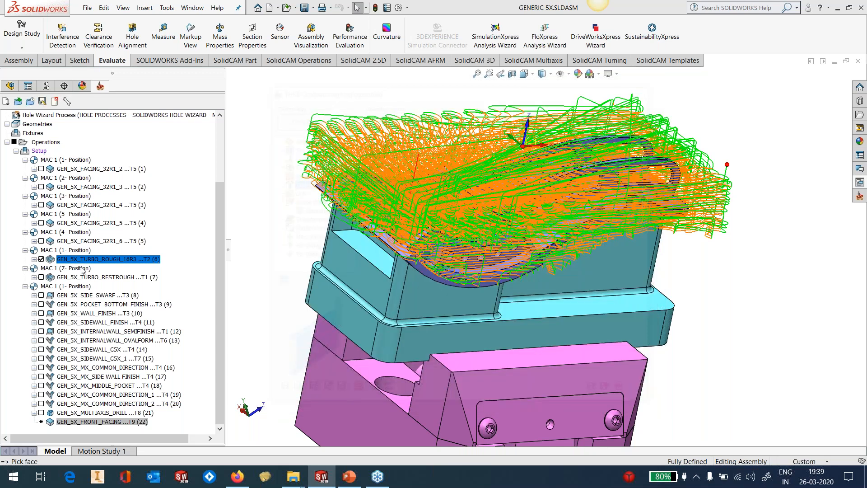
- Display the GEN_5X_TURBO_RESTROUGH tool path instead of the turbo roughing one and examine it along the slanted inner wall
left_click(41, 260)
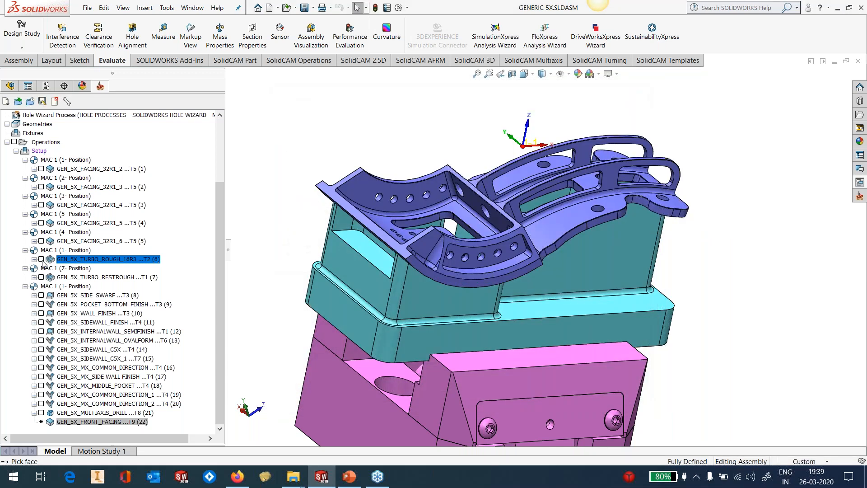
left_click(41, 277)
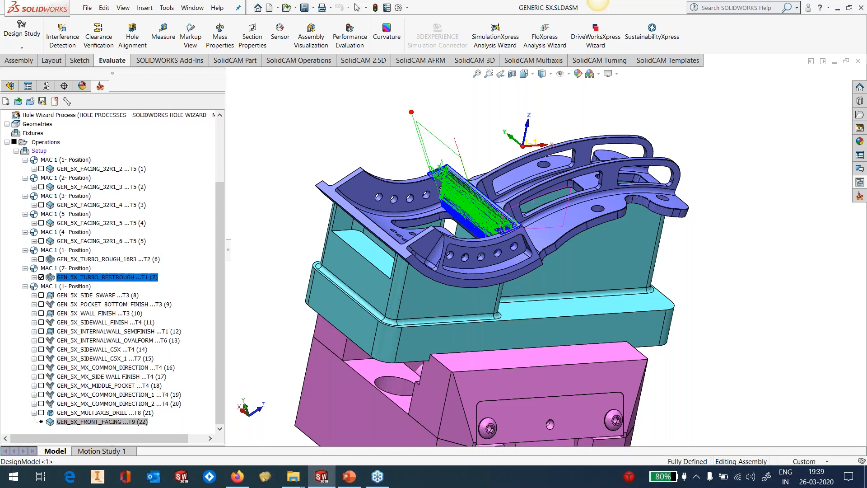
middle_click_drag(523, 314, 540, 345)
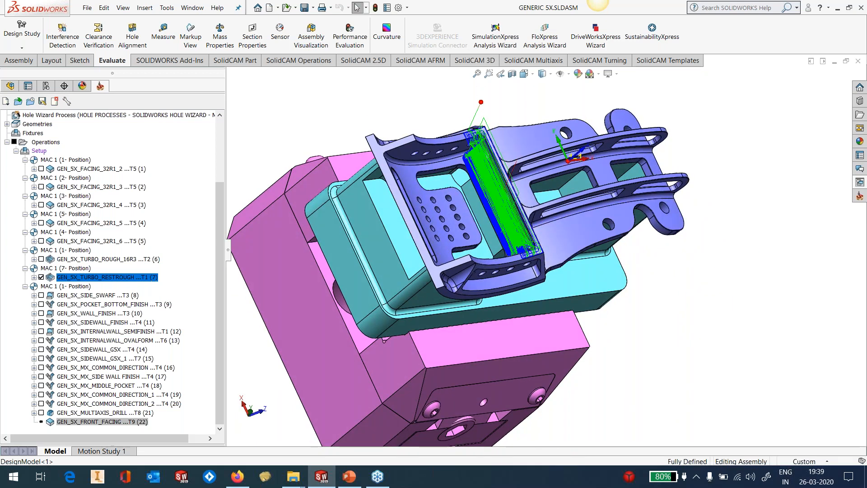
scroll(502, 197, "down", 2)
scroll(502, 199, "down", 5)
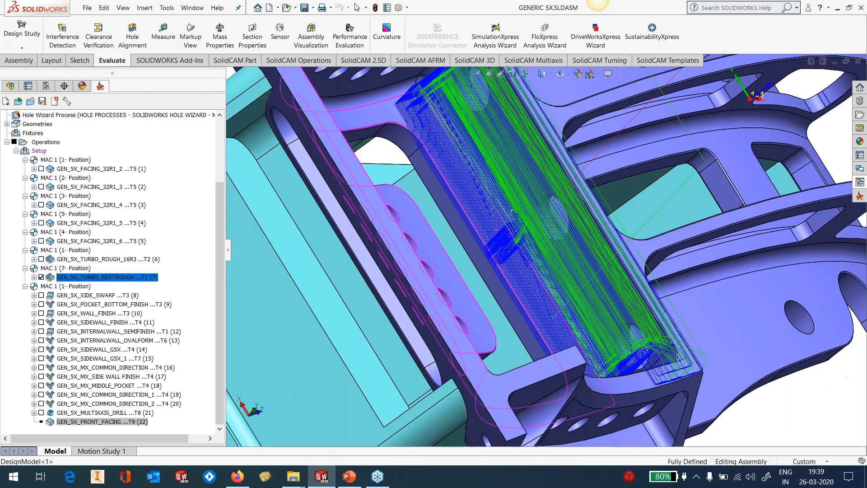
middle_click_drag(514, 212, 537, 198)
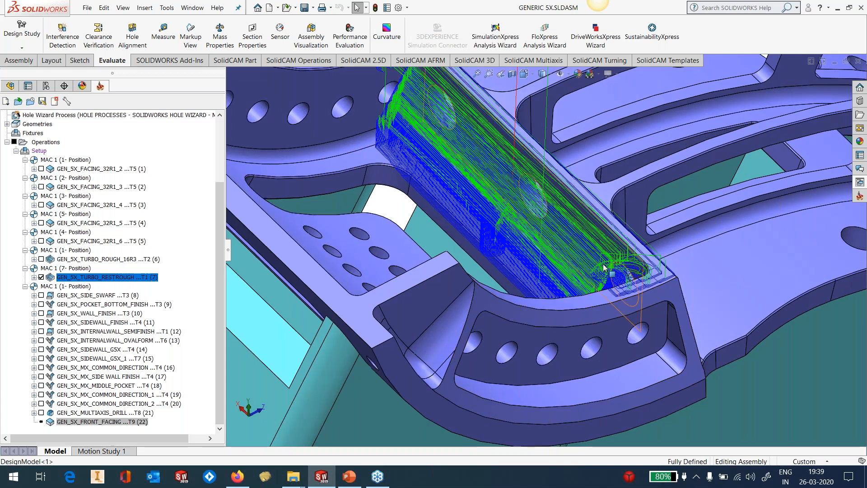
scroll(506, 172, "up", 5)
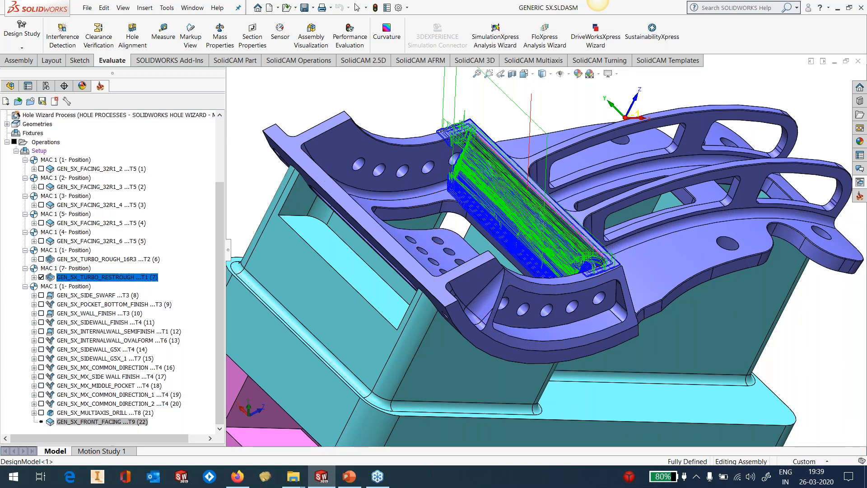
middle_click_drag(529, 190, 519, 222)
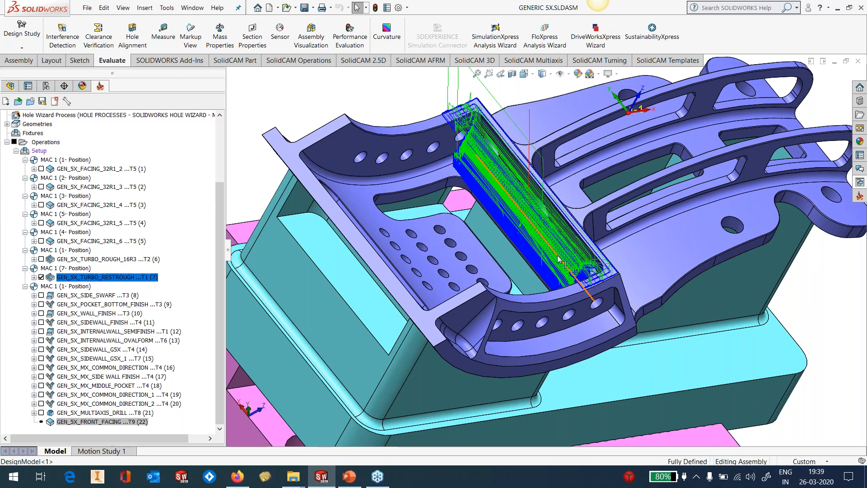
mouse_move(558, 259)
middle_mouse_down()
mouse_move(590, 256)
mouse_move(558, 273)
middle_mouse_up()
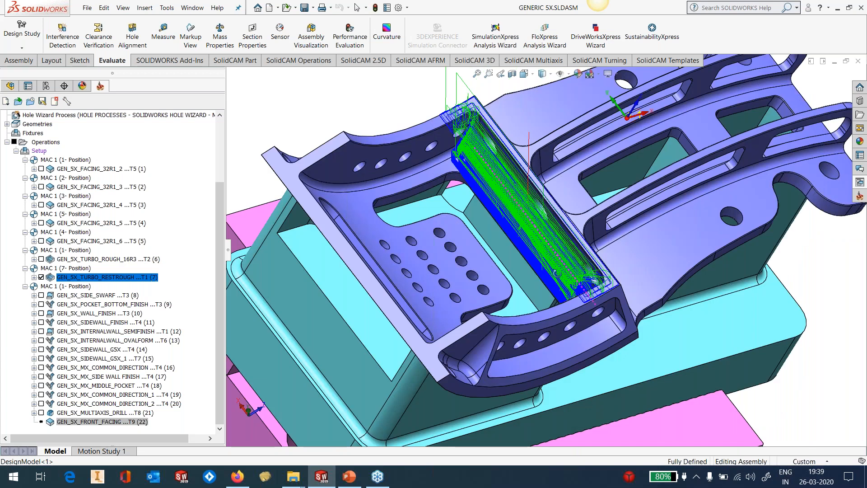
- Display the GEN_5X_SIDE_SWARF tool path in place of the rest roughing one and inspect it on the curved outer side face
left_click(41, 277)
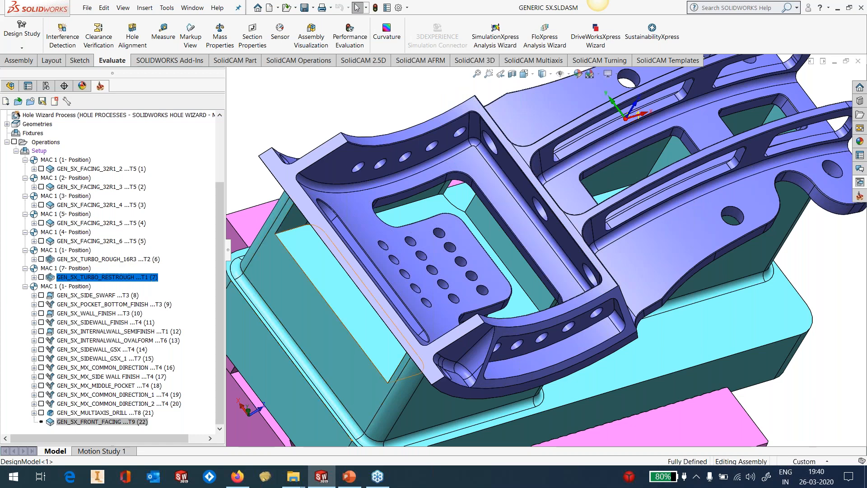
scroll(432, 255, "up", 3)
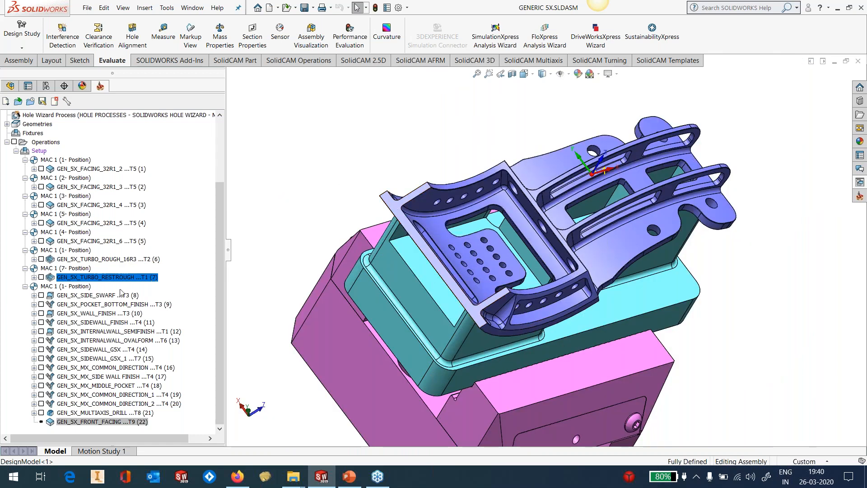
left_click(41, 295)
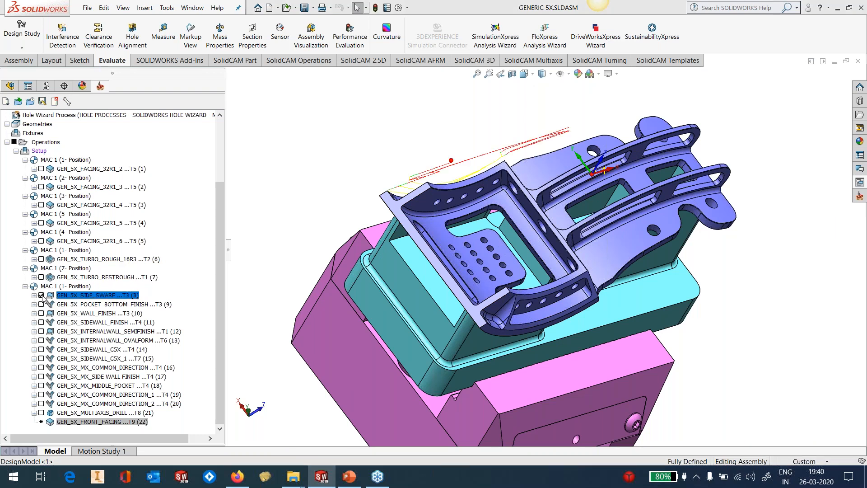
middle_click_drag(519, 271, 635, 292)
scroll(546, 293, "down", 5)
left_click(597, 266)
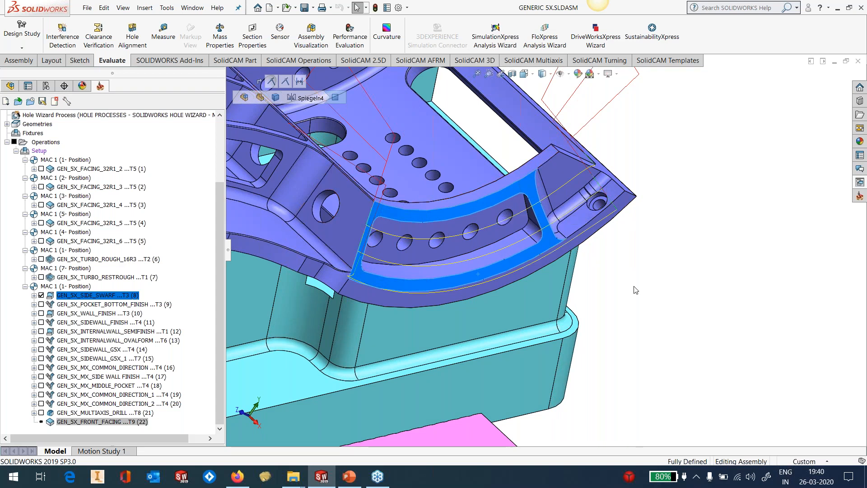
- Display only the GEN_5X_POCKET_BOTTOM_FINISH tool path and examine its passes and spiral entry on the curved pocket floor
left_click(41, 295)
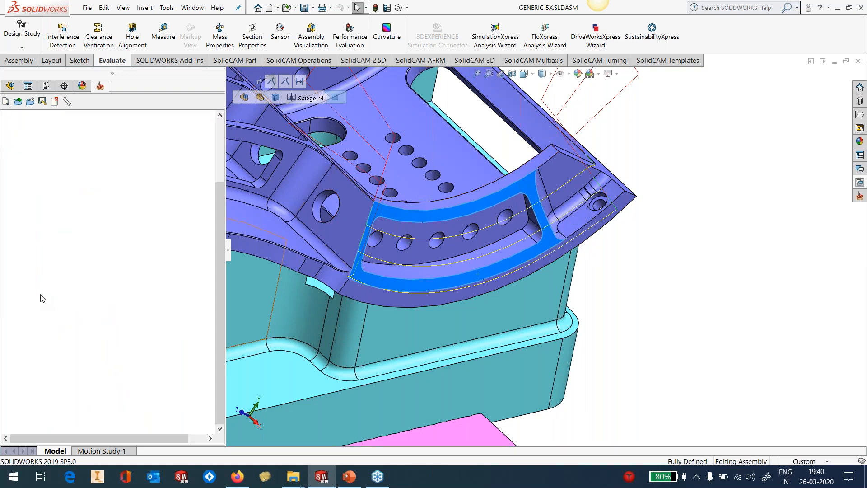
left_click(41, 304)
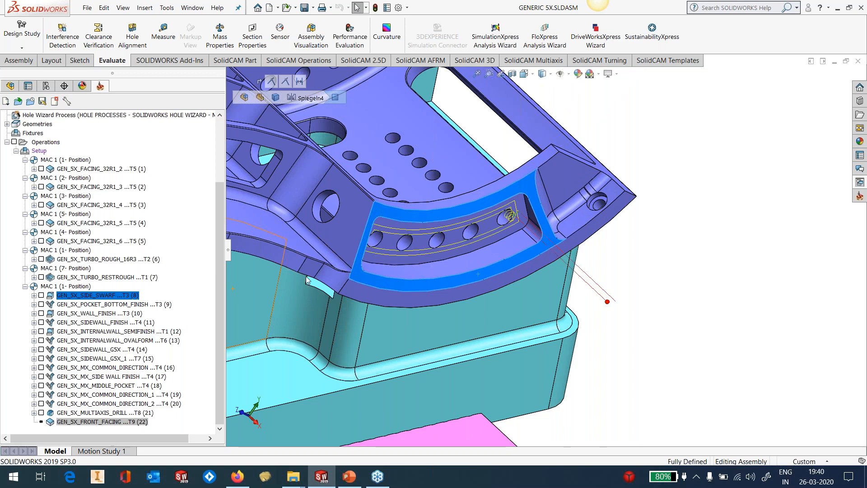
scroll(580, 254, "down", 4)
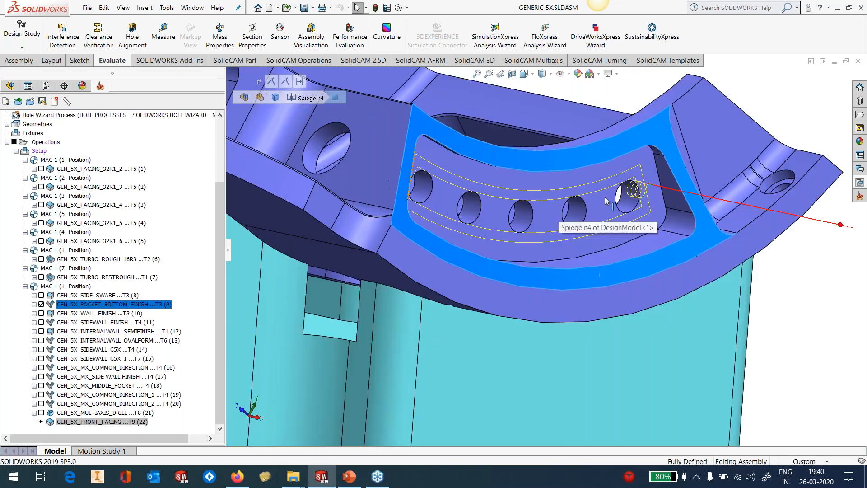
middle_click_drag(606, 201, 700, 314)
scroll(700, 314, "up", 2)
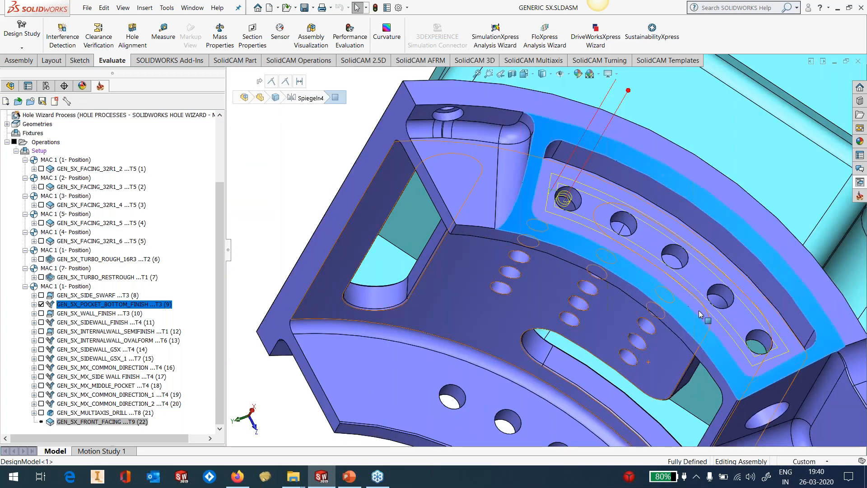
scroll(592, 201, "down", 6)
middle_click_drag(506, 283, 503, 263)
scroll(477, 188, "up", 3)
scroll(479, 188, "down", 2)
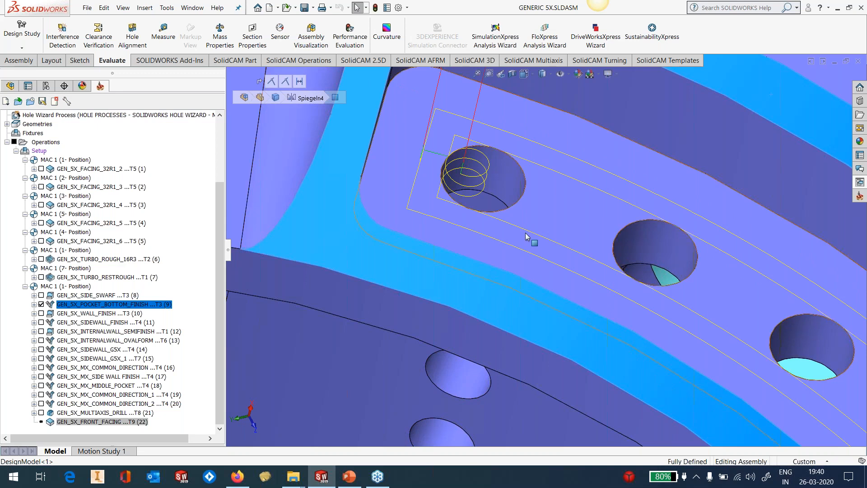
middle_click_drag(526, 235, 554, 184)
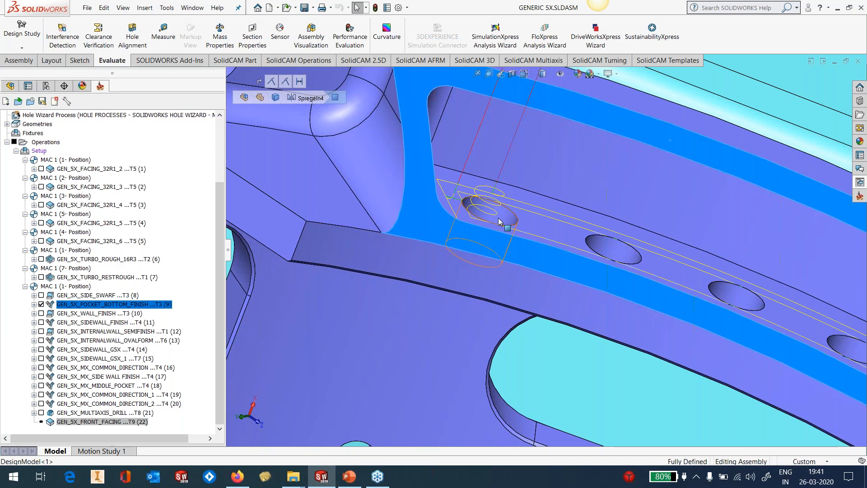
- Display the GEN_5X_WALL_FINISH tool path in place of the pocket bottom finish and inspect it in the curved pocket
left_click(42, 304)
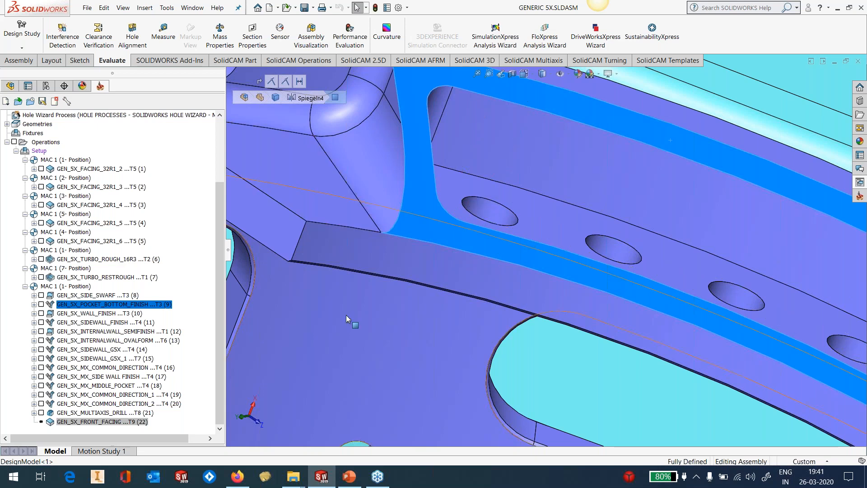
scroll(478, 312, "up", 2)
scroll(478, 313, "up", 5)
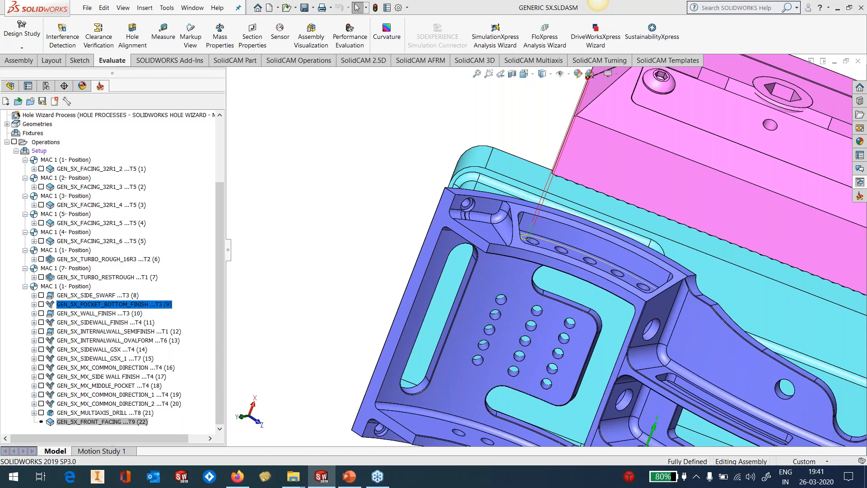
left_click(41, 313)
middle_click_drag(524, 289, 545, 264)
scroll(545, 264, "down", 4)
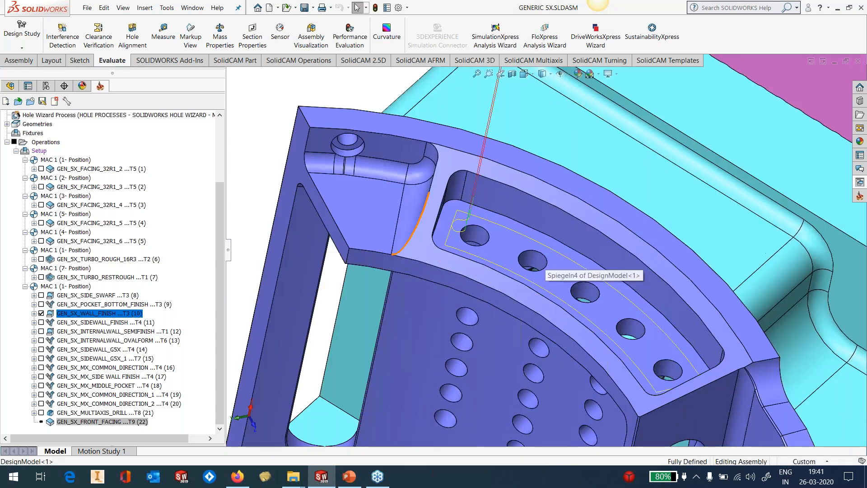
- Simulate the GEN_5X_WALL_FINISH operation in the model, first move by move and in continuous play, and exit the simulation
right_click(116, 318)
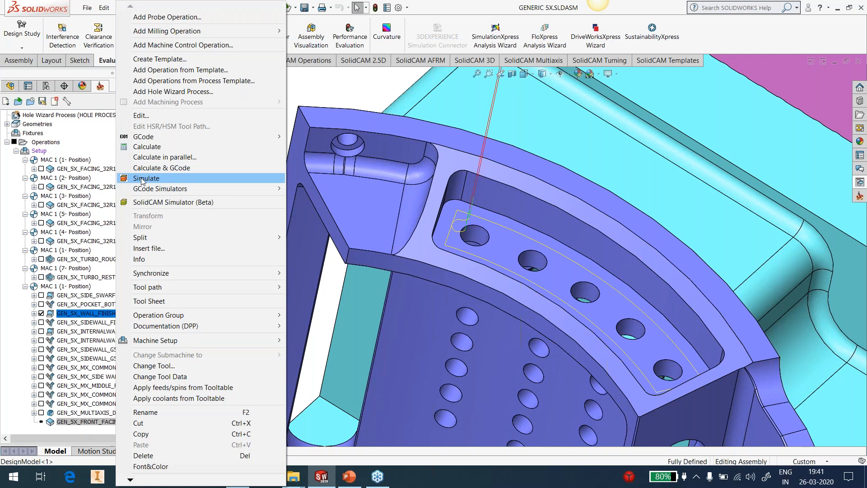
left_click(141, 178)
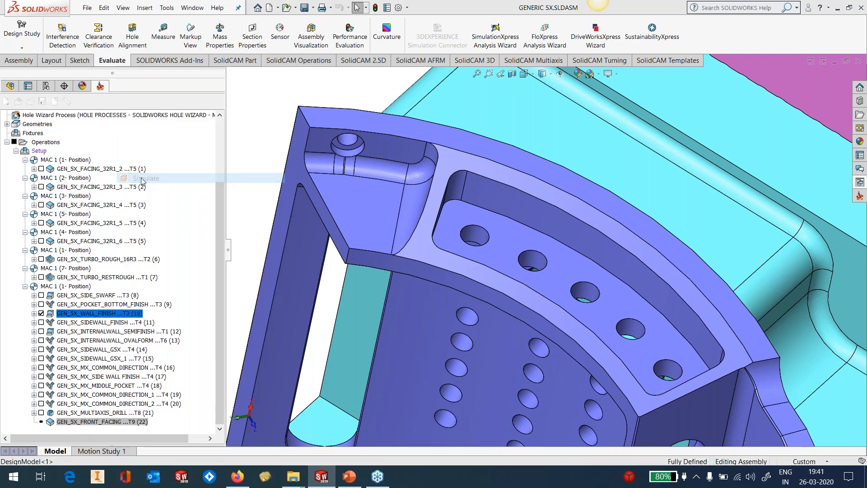
left_click(79, 453)
left_click(79, 453)
left_click(79, 452)
left_click(78, 453)
left_click(78, 451)
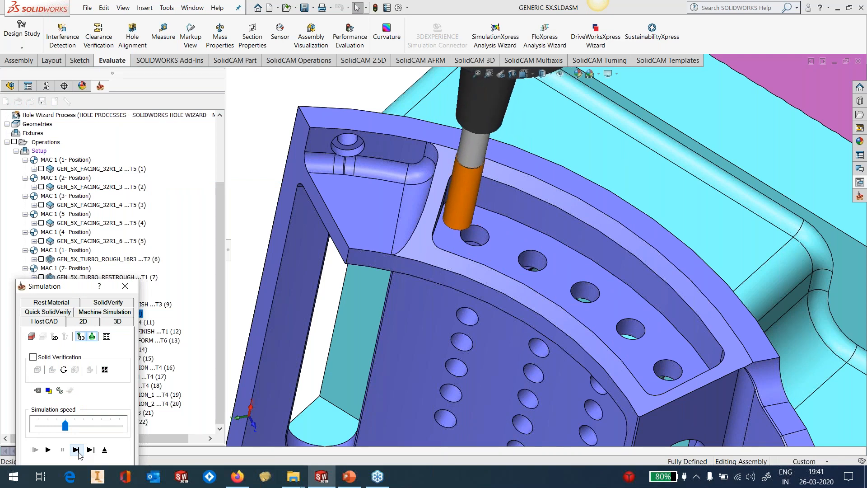
left_click(78, 451)
left_click(78, 452)
left_click(78, 452)
left_click(78, 452)
left_click(79, 452)
left_click(78, 452)
left_click(79, 452)
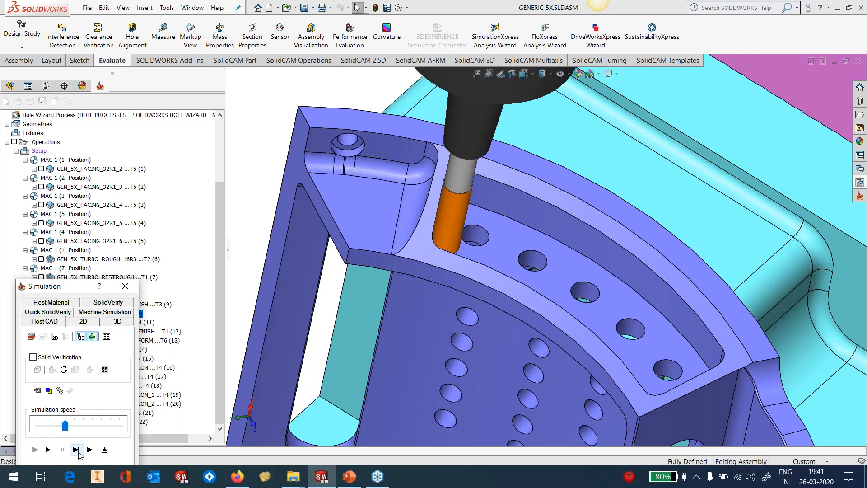
left_click(50, 450)
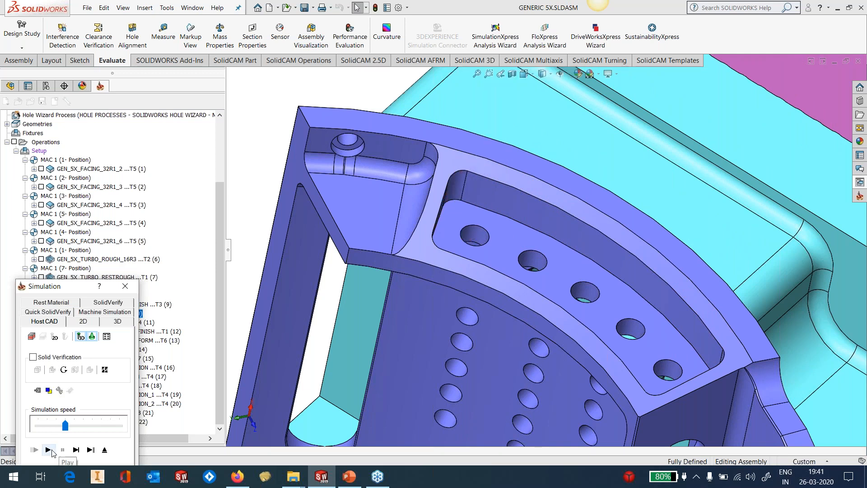
left_click(104, 450)
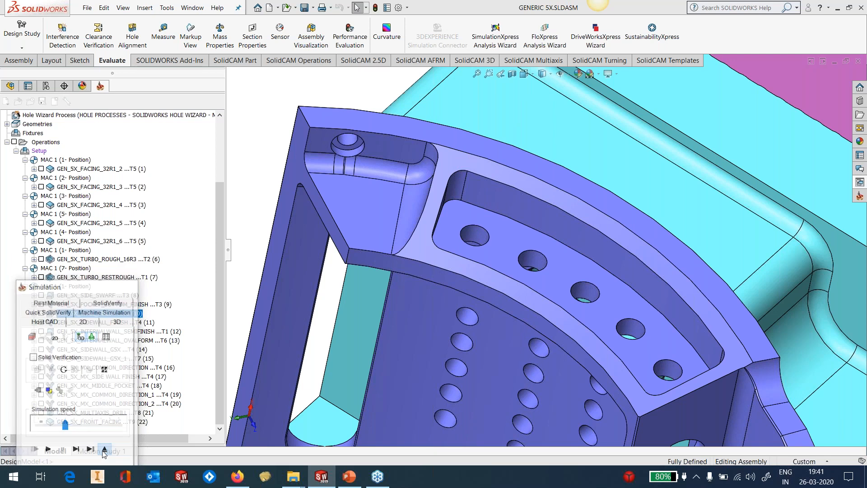
- Open the GEN_5X_WALL_FINISH operation for editing, review its feed control settings, and close it without changes
right_click(102, 313)
left_click(145, 115)
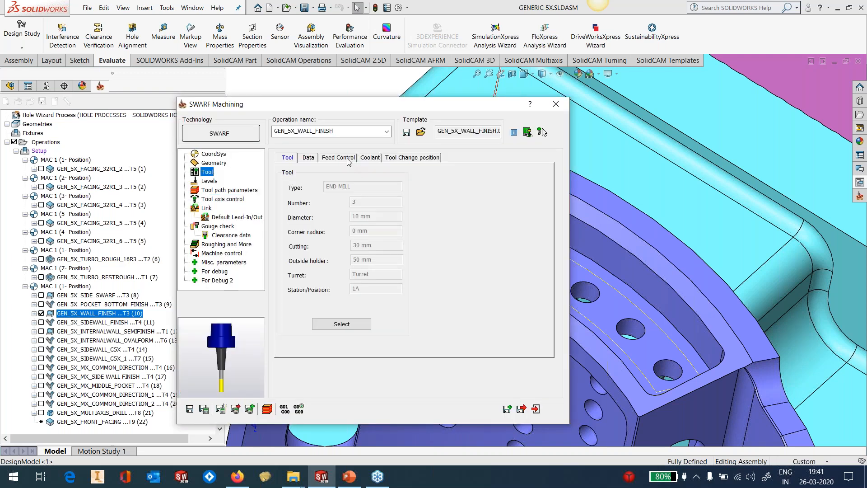
left_click(347, 158)
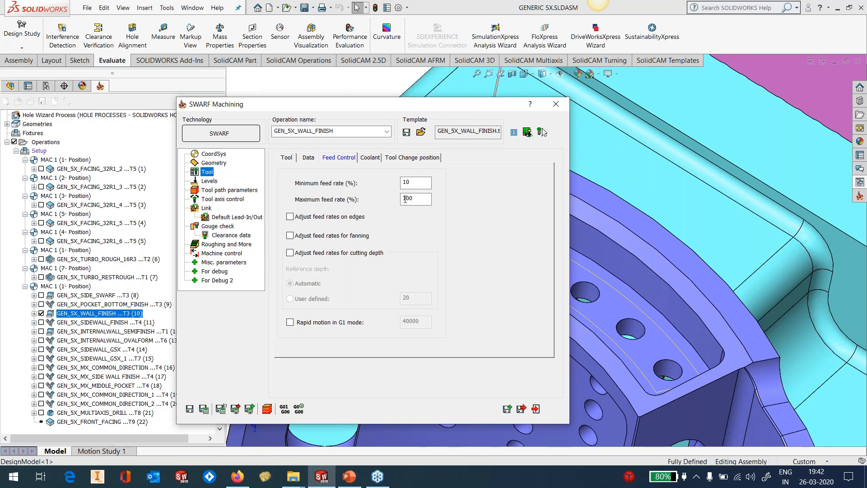
left_click(559, 108)
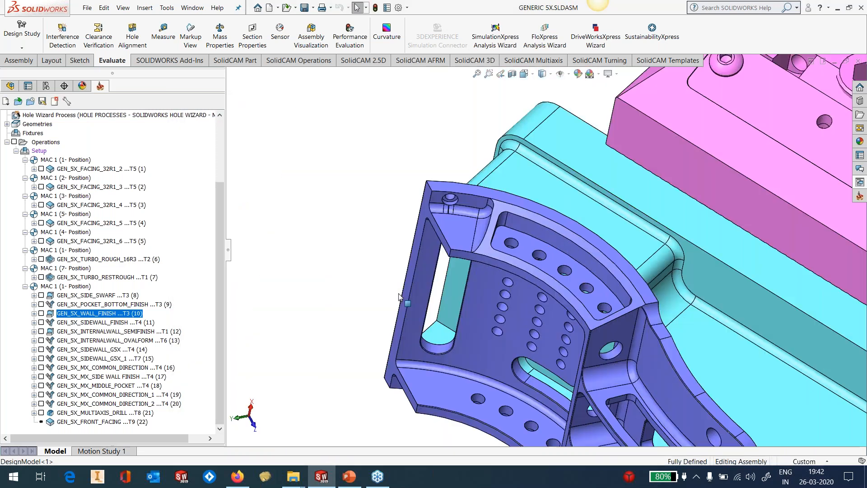
- Display the GEN_5X_SIDEWALL_FINISH tool path and inspect its passes on the small triangular side wall beside the curved pocket
middle_click_drag(398, 297, 497, 253)
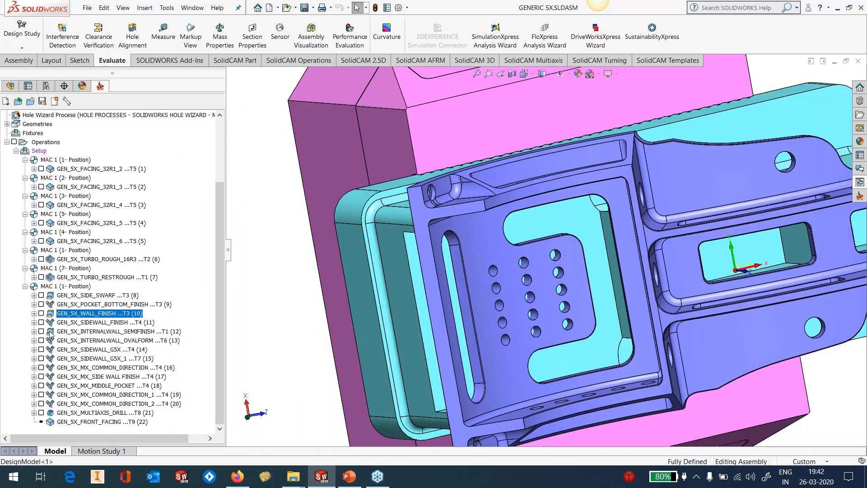
left_click(41, 322)
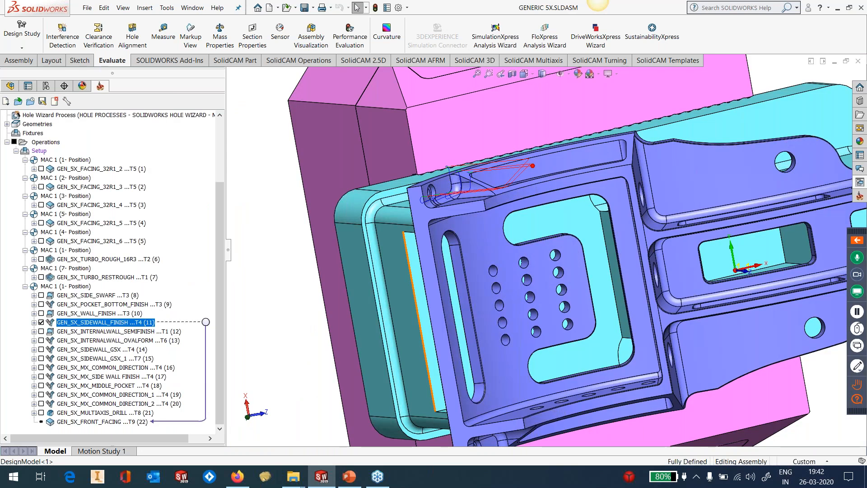
middle_click_drag(422, 316, 497, 232)
scroll(387, 238, "down", 6)
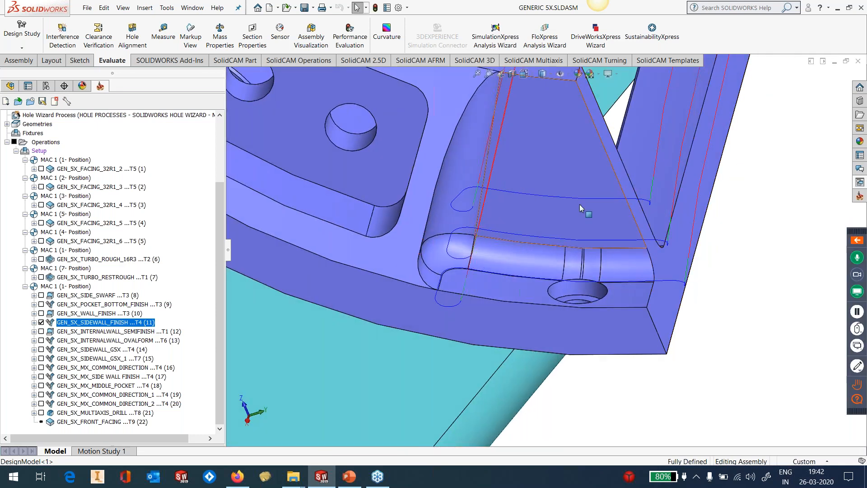
middle_click_drag(579, 204, 567, 203)
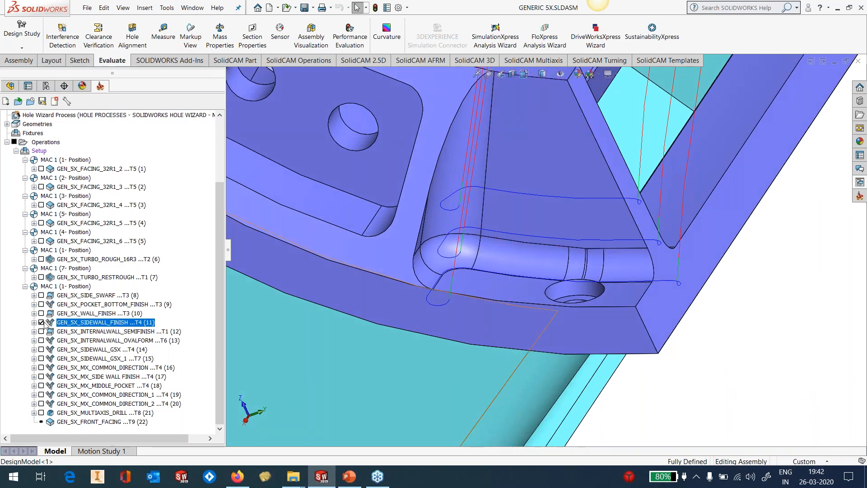
- Show the faces6 geometry of GEN_5X_SIDEWALL_FINISH on the model, close the geometry view, and hide the operation's tool path
left_click(34, 322)
left_click(54, 332)
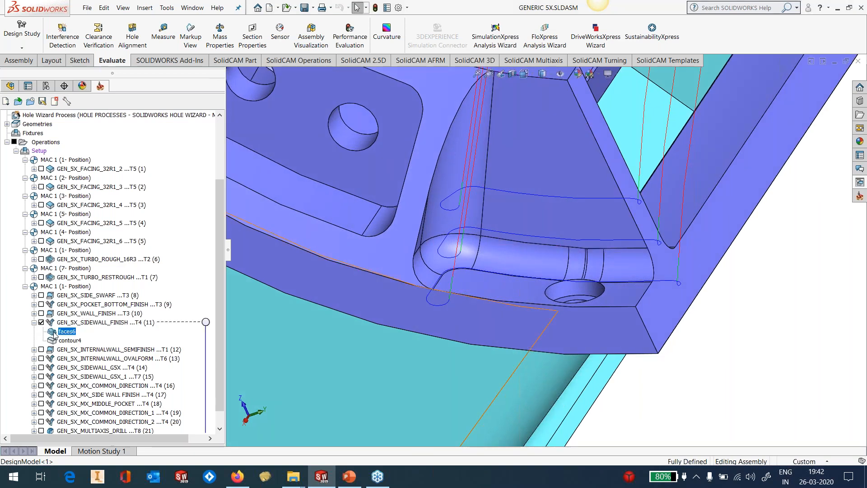
double_click(55, 333)
middle_click_drag(472, 207, 513, 228)
scroll(513, 228, "up", 2)
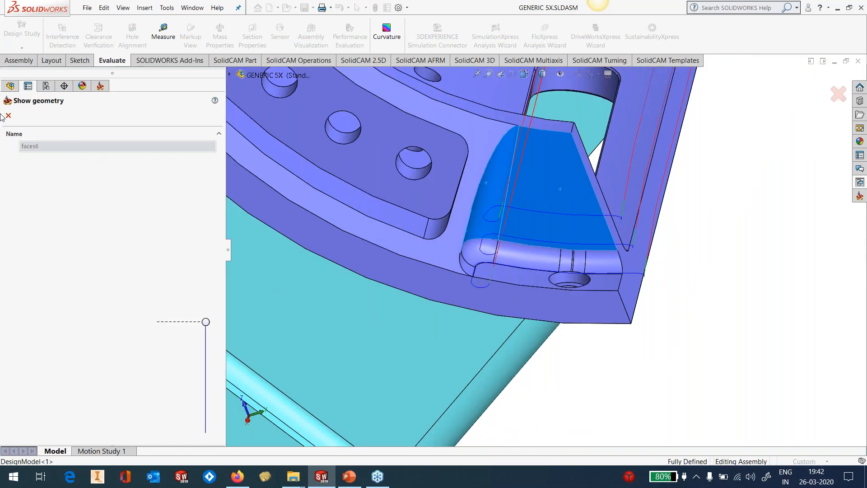
left_click(8, 115)
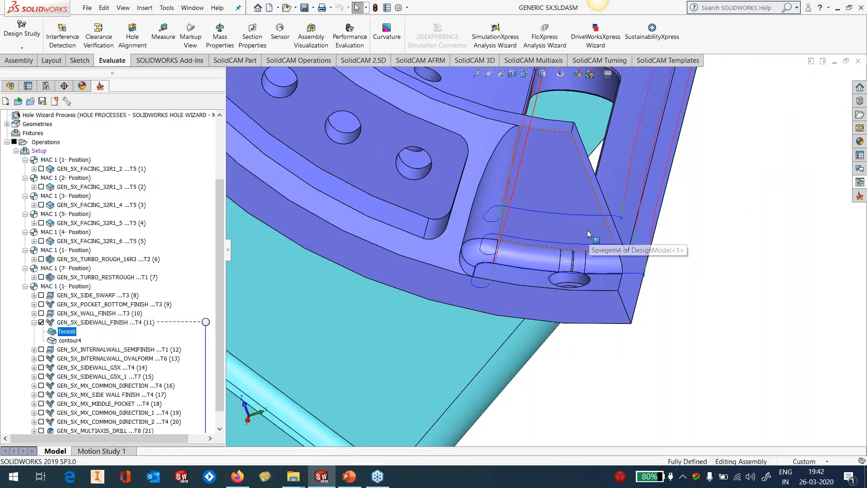
middle_click_drag(587, 230, 578, 231)
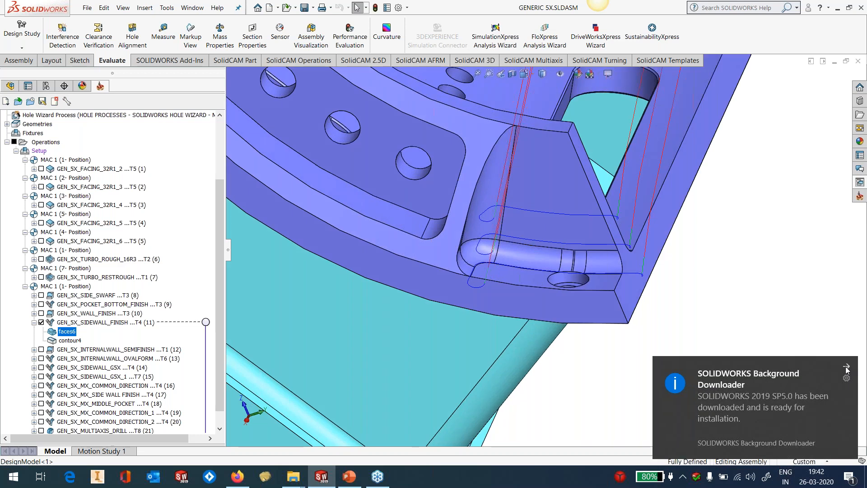
left_click(847, 370)
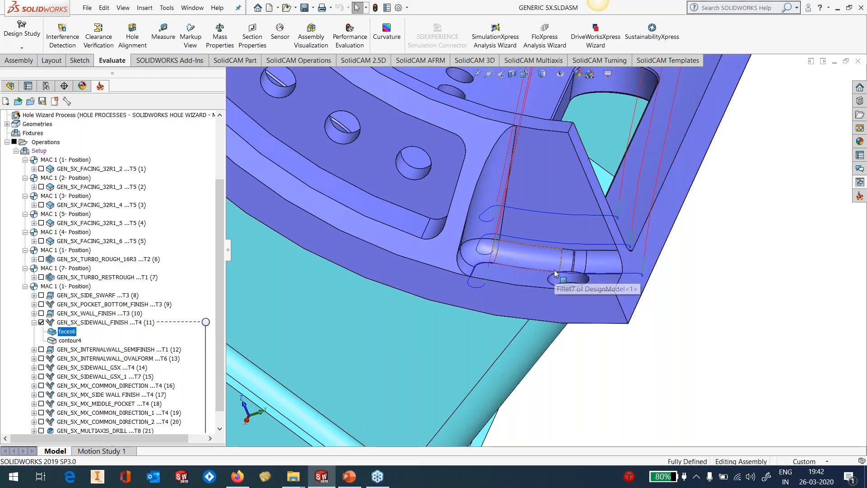
left_click(41, 324)
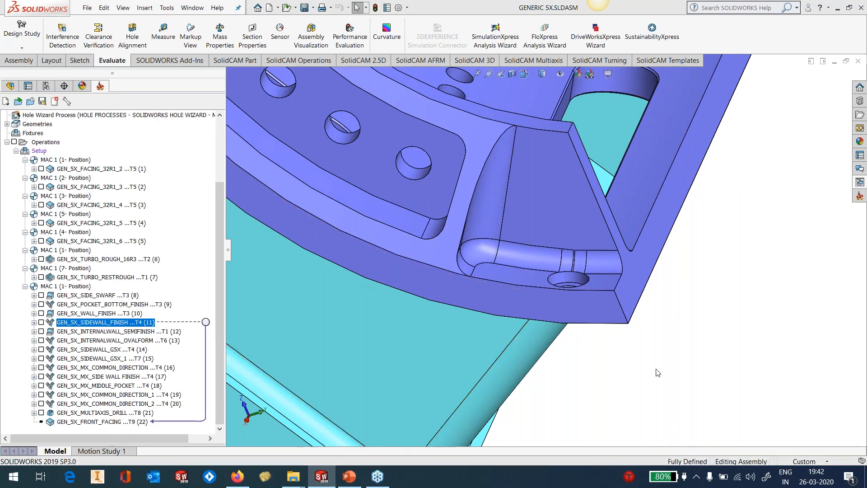
- Display the GEN_5X_INTERNALWALL_SEMIFINISH tool path, inspect it on the internal walls of the curved pocket, and hide it
scroll(658, 372, "up", 1)
scroll(657, 372, "up", 1)
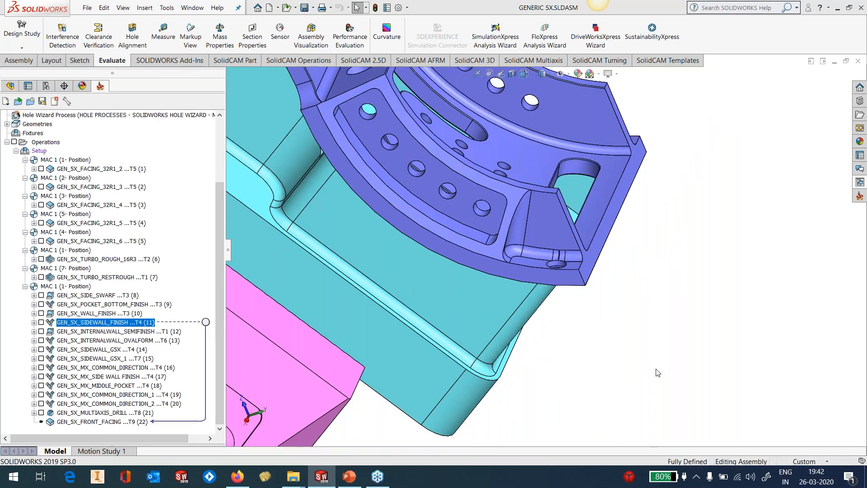
middle_click_drag(657, 372, 641, 357)
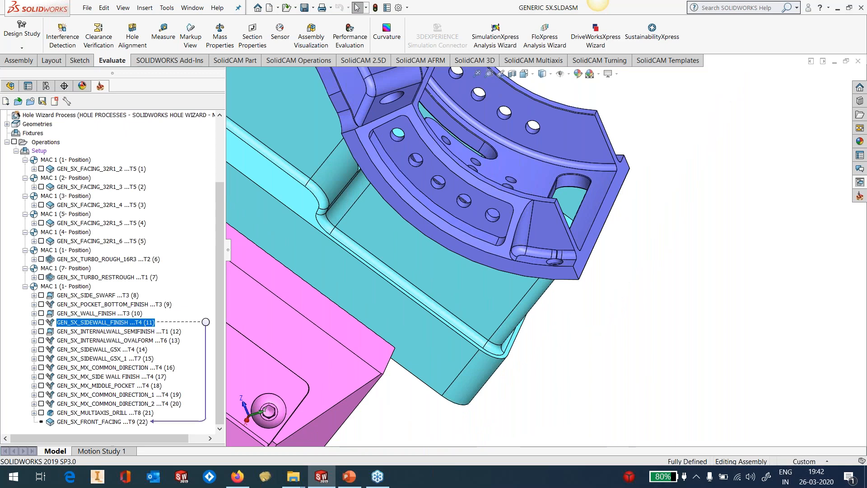
left_click(41, 331)
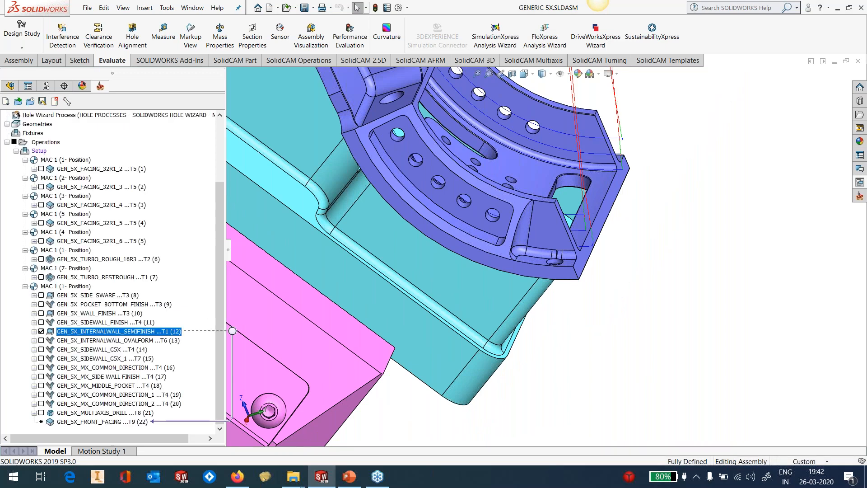
middle_click_drag(601, 181, 478, 161)
left_click(41, 331)
- Display the GEN_5X_INTERNALWALL_OVALFORM tool path and examine its passes along the internal pocket walls
left_click(41, 340)
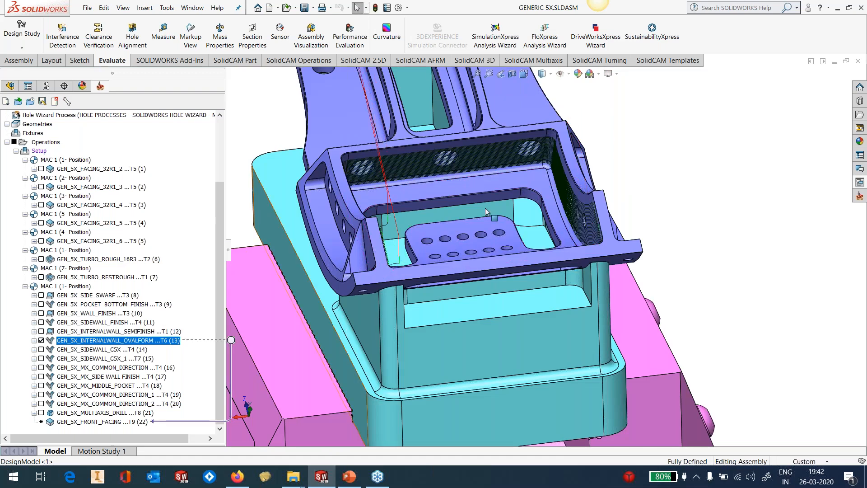
middle_click_drag(485, 208, 386, 175)
scroll(462, 207, "down", 3)
scroll(387, 175, "up", 3)
- Start the simulation of GEN_5X_INTERNALWALL_OVALFORM and advance the tool move by move to the internal wall
right_click(109, 340)
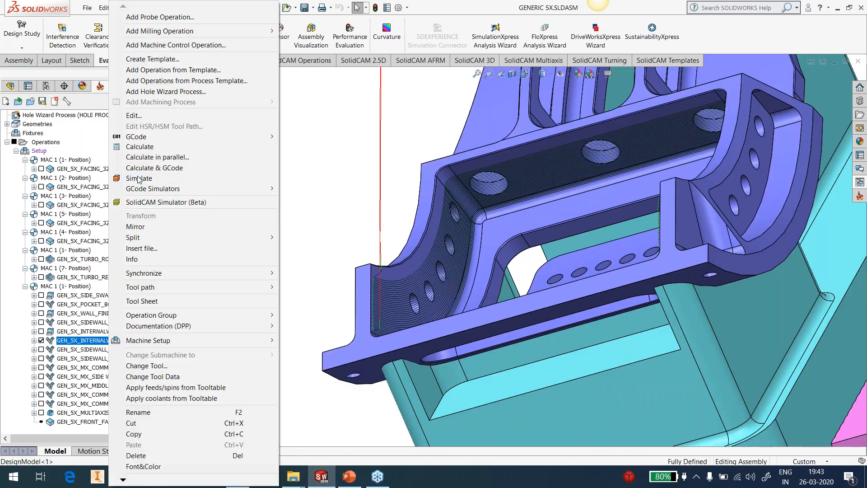
left_click(139, 178)
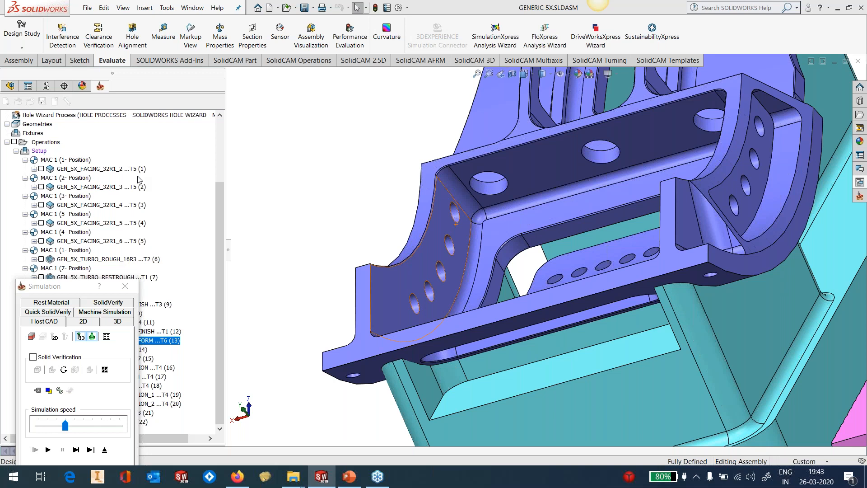
left_click_drag(65, 290, 101, 194)
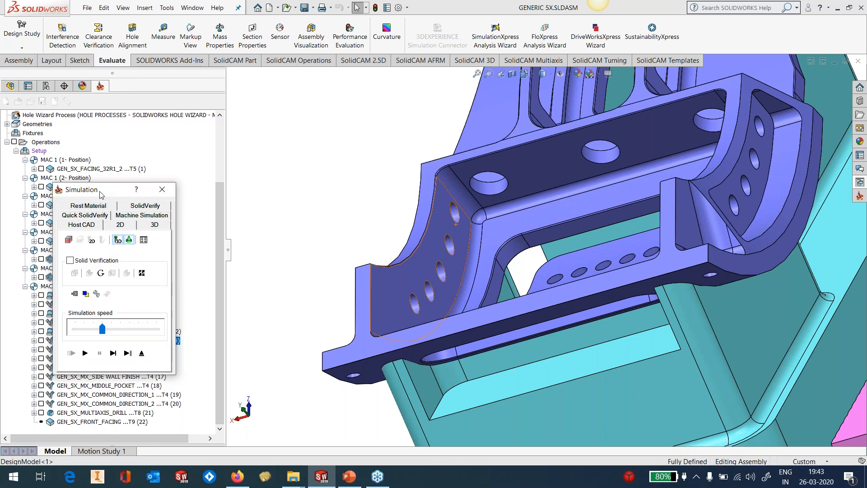
left_click(113, 353)
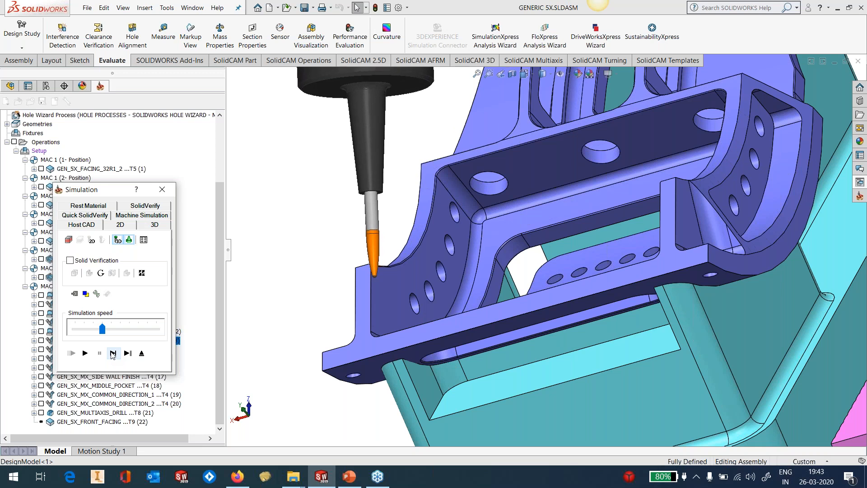
left_click(111, 352)
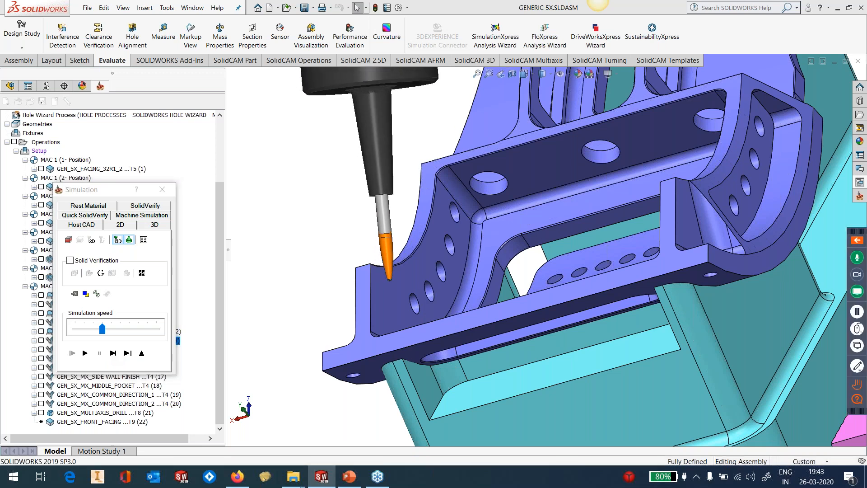
- Examine closely how the oval-form tool contacts the internal curved wall, and exit the simulation
scroll(426, 272, "down", 5)
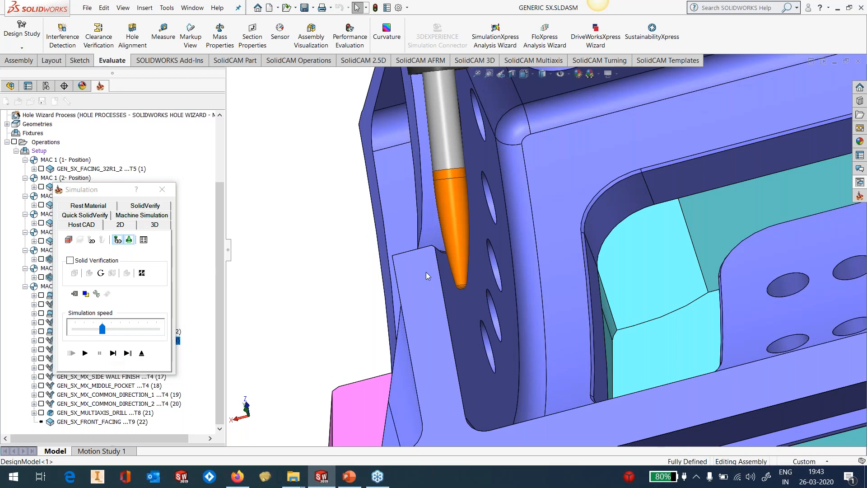
scroll(464, 257, "up", 4)
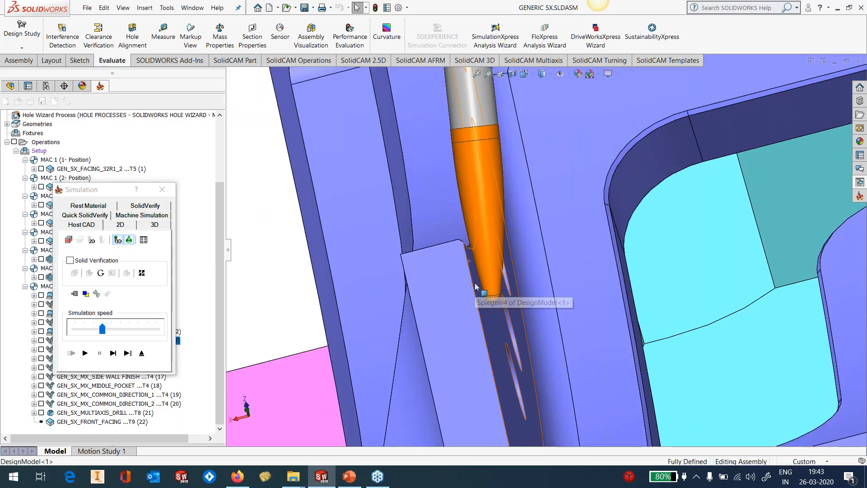
scroll(475, 286, "up", 6)
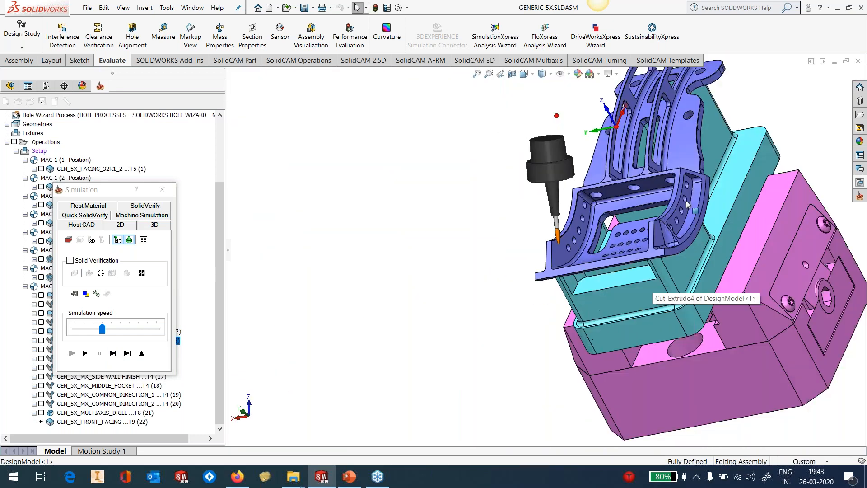
scroll(486, 281, "down", 4)
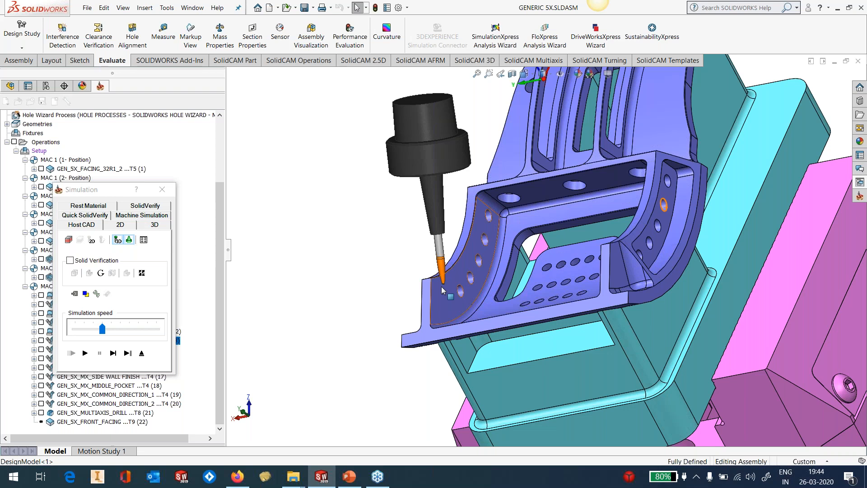
scroll(443, 290, "down", 5)
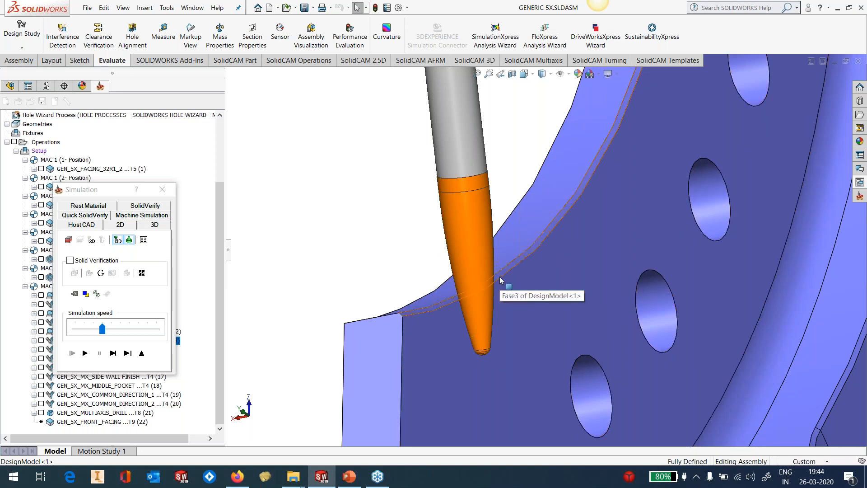
scroll(531, 318, "up", 2)
scroll(530, 318, "up", 5)
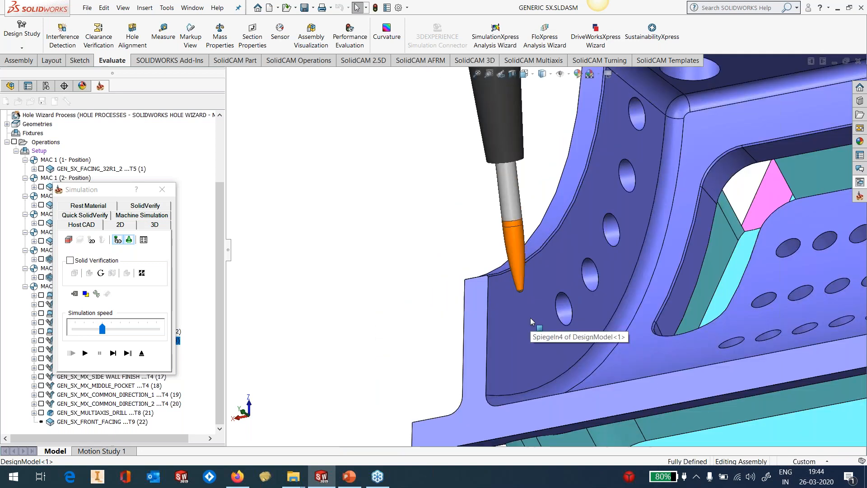
left_click(144, 355)
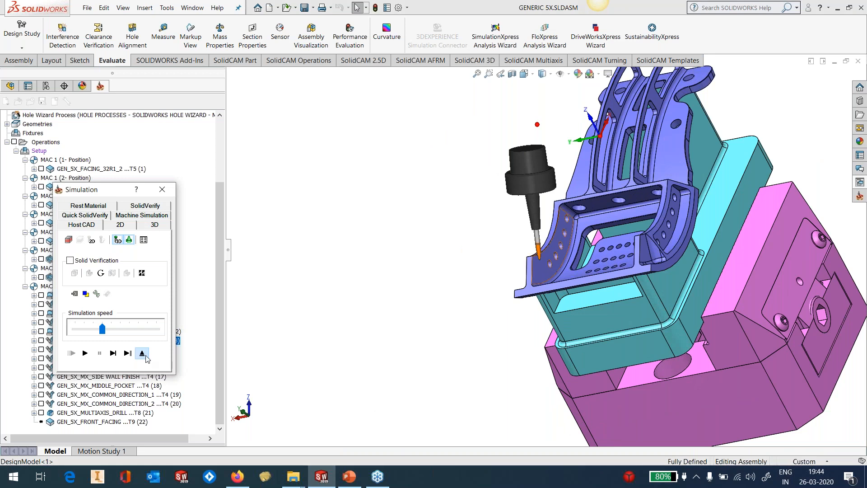
left_click(142, 354)
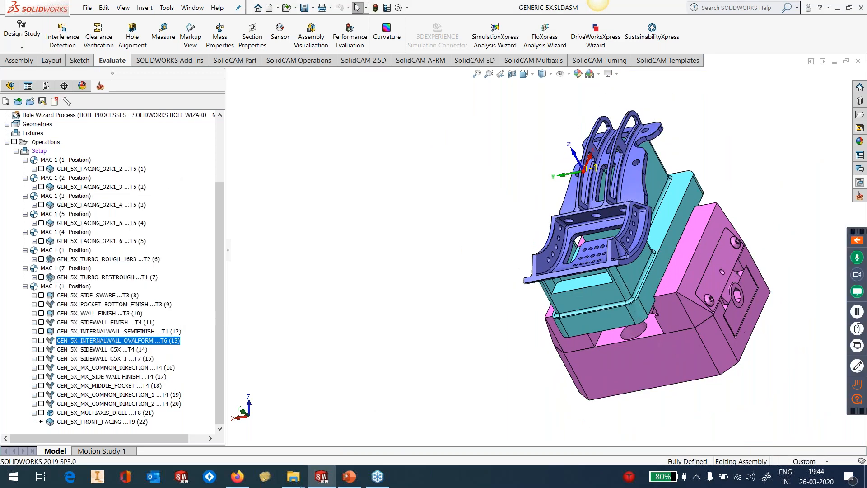
- Display the GEN_5X_MX_COMMON_DIRECTION tool path and inspect its passes across the curved pocket floor
scroll(633, 261, "down", 8)
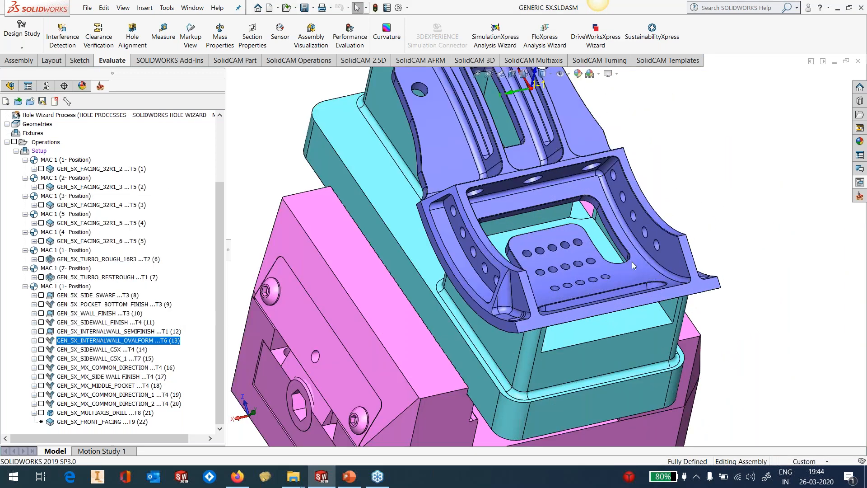
scroll(556, 235, "down", 2)
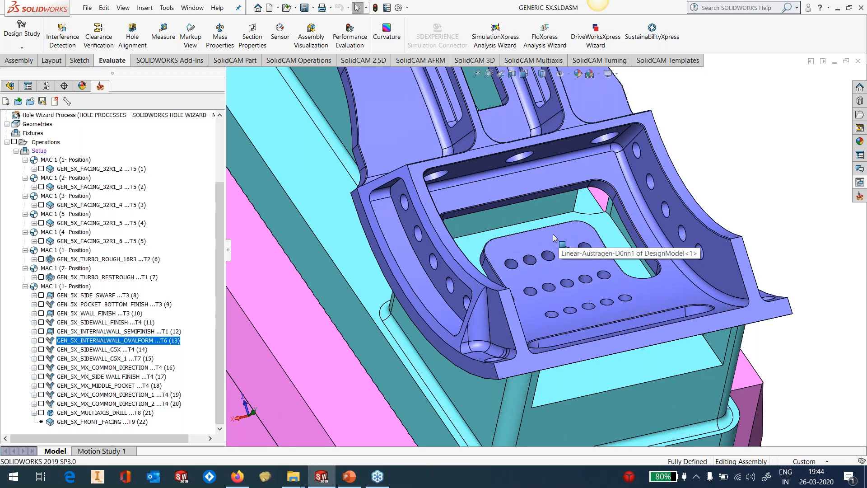
left_click(41, 367)
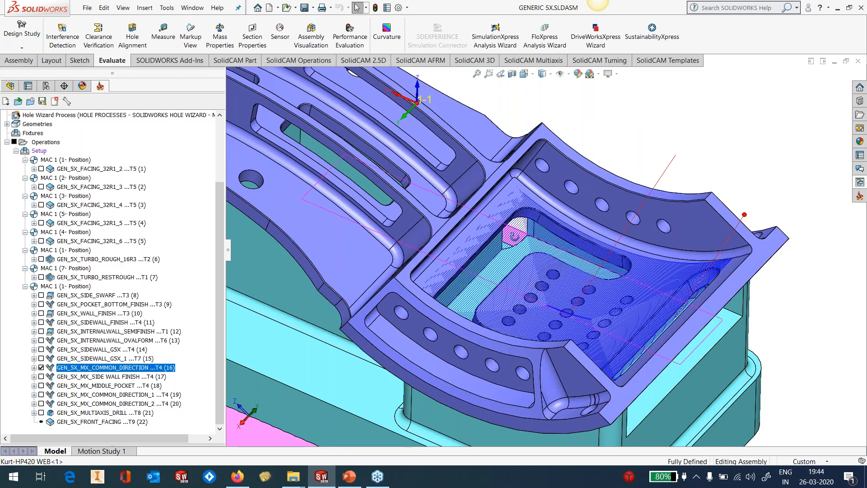
middle_click_drag(513, 232, 474, 195)
scroll(474, 195, "up", 2)
scroll(472, 195, "down", 3)
- Select the pocket's corner fillet and the adjoining inner wall with the holes, and compare them with the floor tool path
left_click(547, 156)
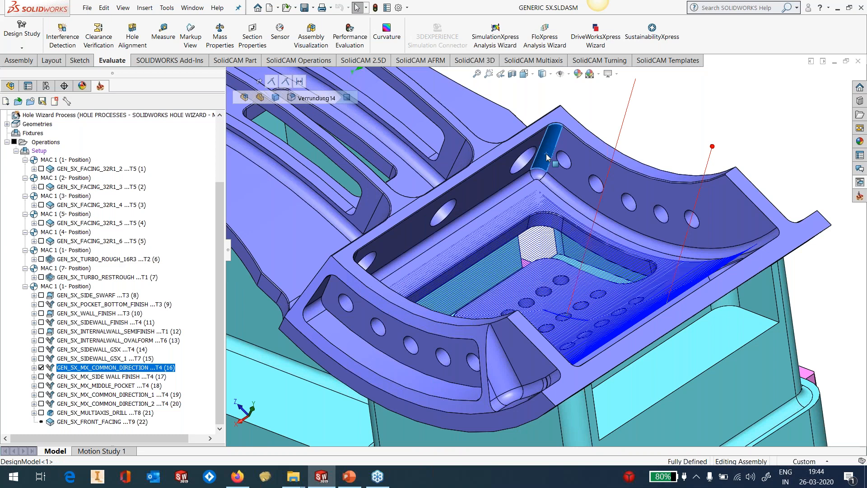
left_click(486, 180, "ctrl")
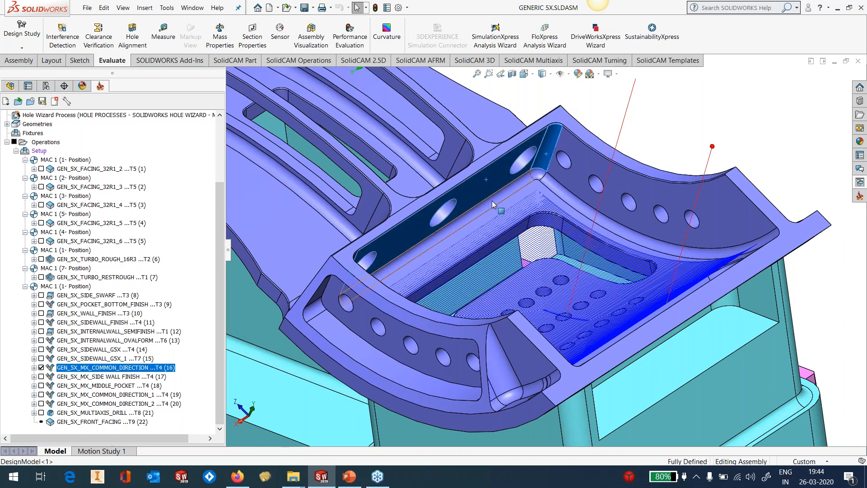
scroll(540, 248, "up", 3)
middle_click_drag(482, 275, 512, 256)
scroll(484, 212, "down", 2)
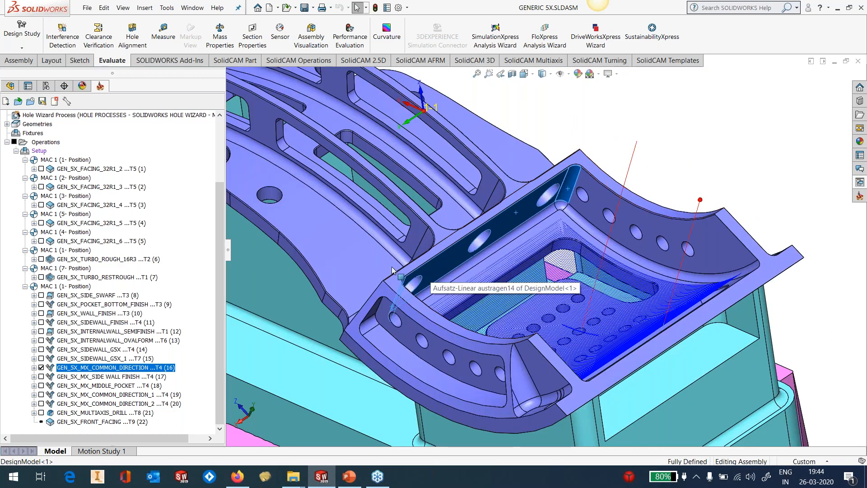
- Open the GEN_5X_MX_COMMON_DIRECTION operation, review its advanced tool axis control settings for maintaining a common tool axis, and close it
right_click(143, 367)
left_click(169, 116)
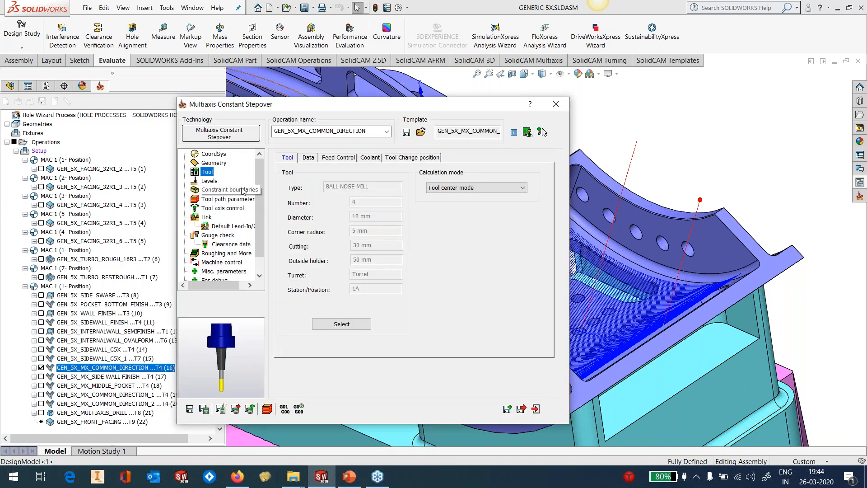
left_click(222, 208)
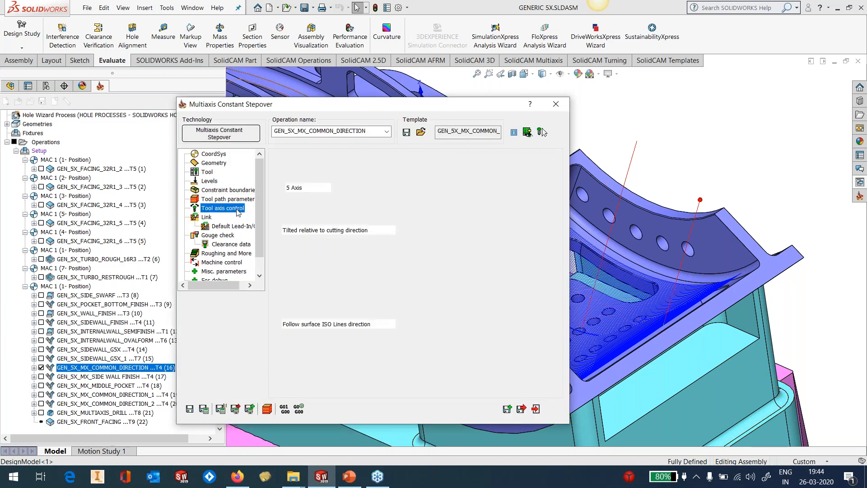
left_click(330, 161)
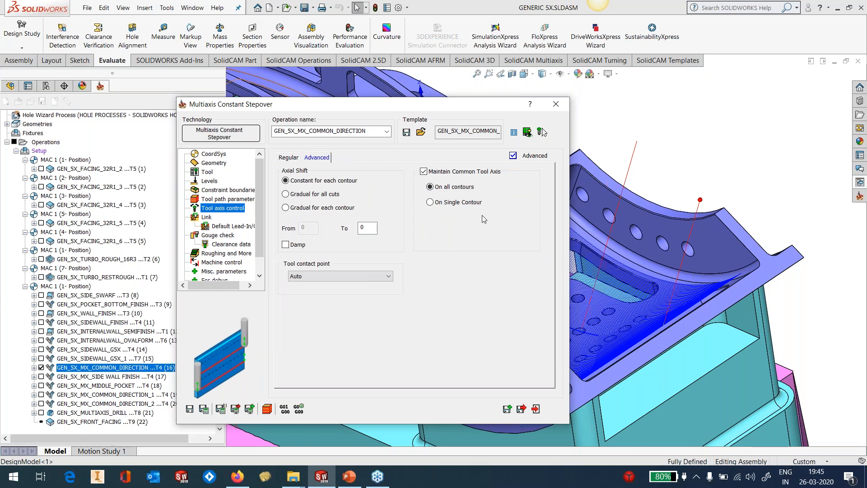
left_click(557, 108)
- Inspect the GEN_5X_MX_COMMON_DIRECTION tool path and tool axis lines around the curved pocket, and open the operation's simulation
middle_click_drag(587, 267, 664, 244)
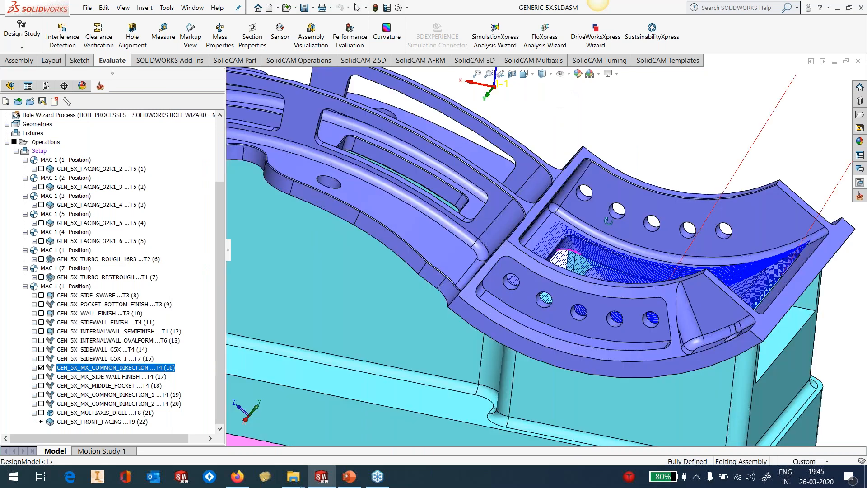
scroll(664, 245, "up", 1)
scroll(672, 253, "down", 3)
scroll(682, 264, "up", 3)
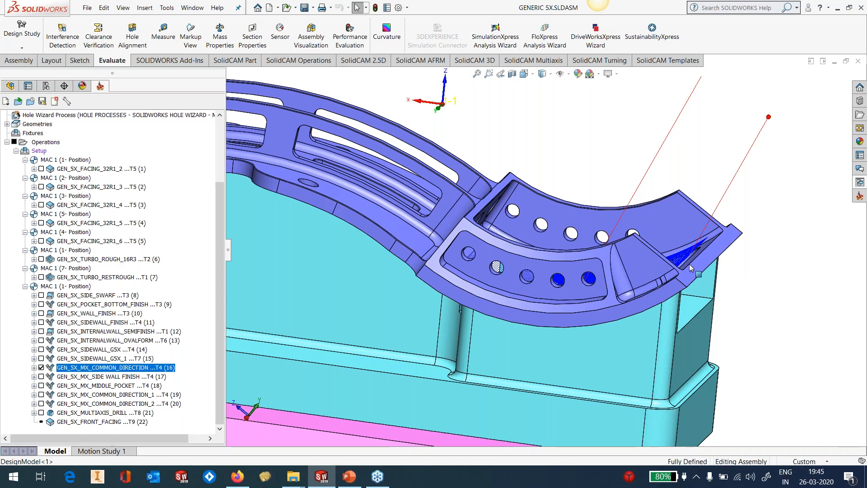
middle_click_drag(664, 289, 650, 320)
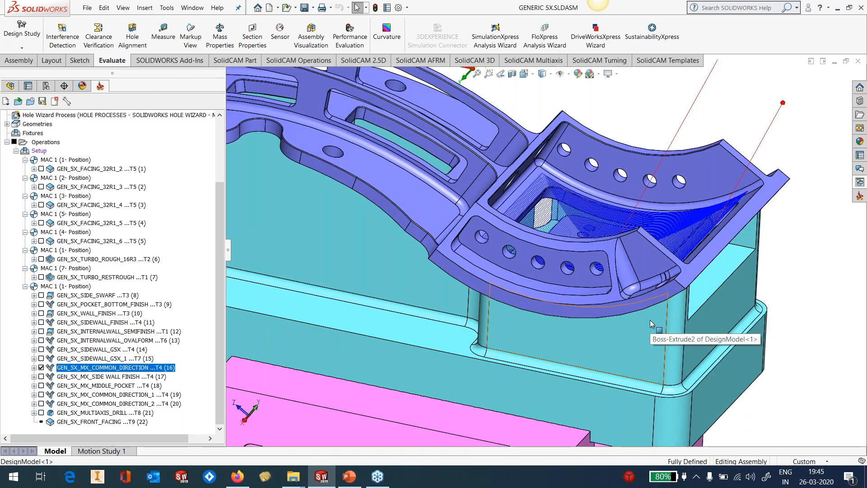
right_click(151, 367)
mouse_move(169, 136)
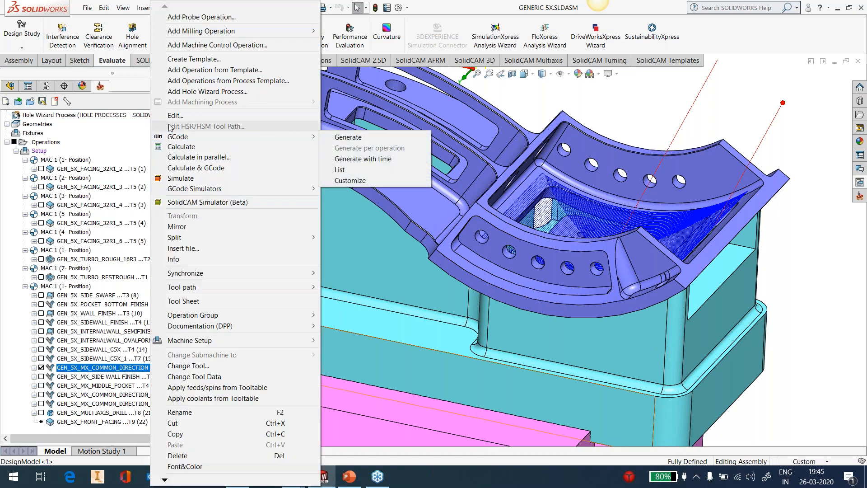
left_click(181, 178)
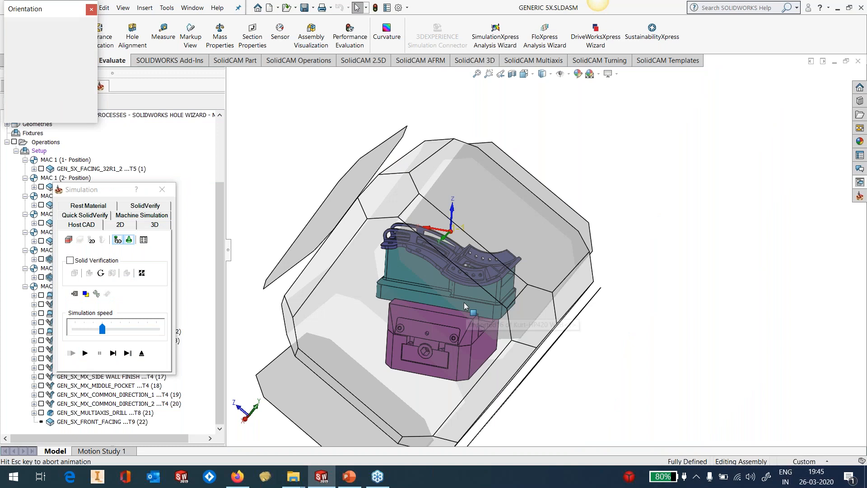
- Play the simulation with the part seen from its side and examine the tool's tilt along the curved pocket floor
left_click(464, 306)
scroll(612, 171, "down", 3)
middle_click_drag(601, 259, 615, 310)
scroll(558, 243, "up", 5)
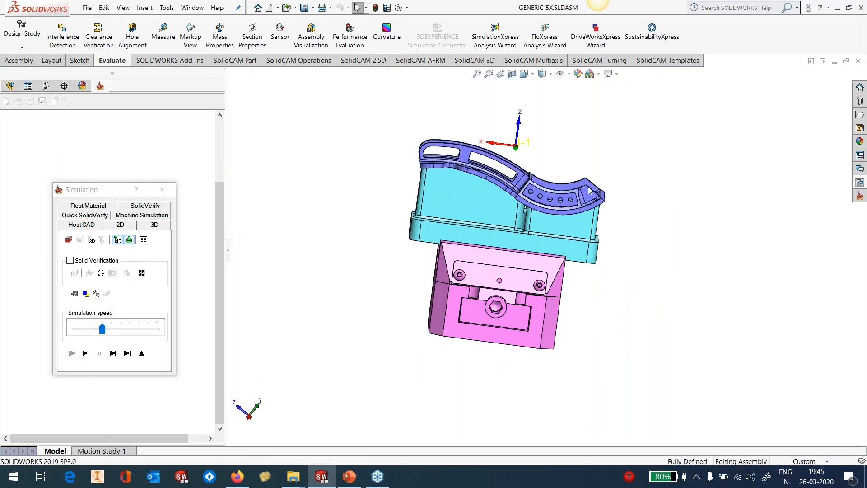
scroll(540, 235, "down", 3)
middle_click_drag(541, 234, 540, 223)
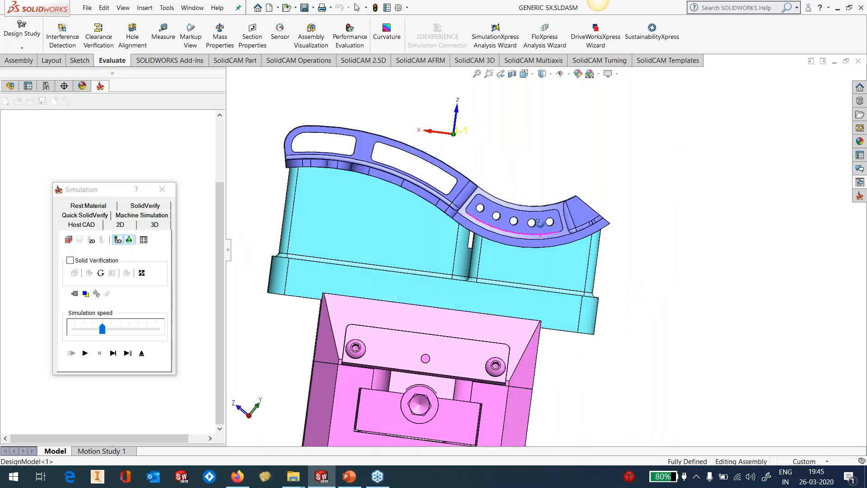
left_click(85, 353)
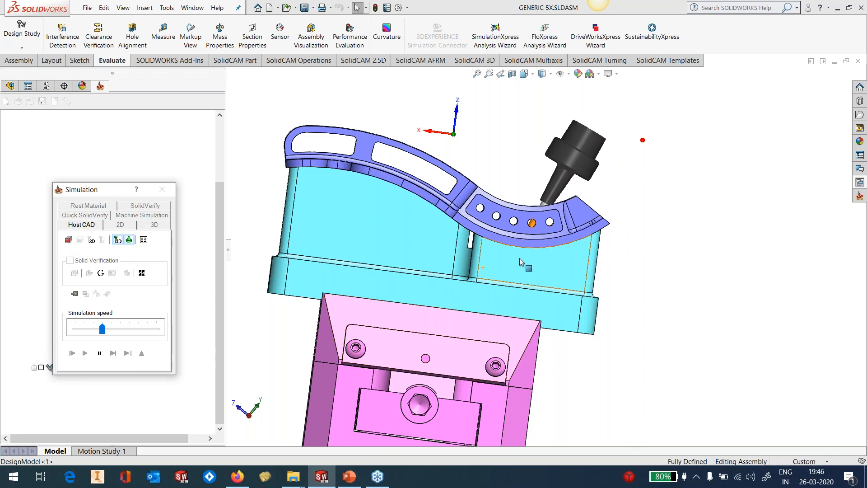
middle_click_drag(522, 257, 496, 289)
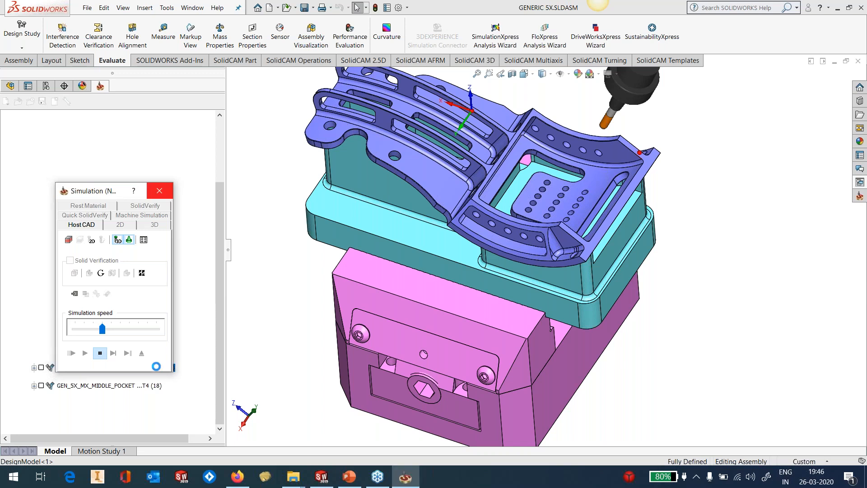
- Try to exit the frozen simulation, and end the unresponsive Solidcam process with Task Manager
left_click(158, 191)
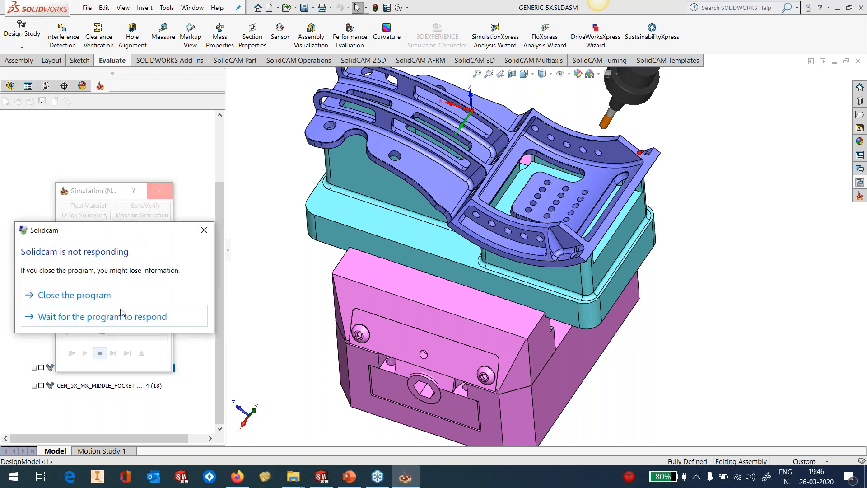
left_click(90, 317)
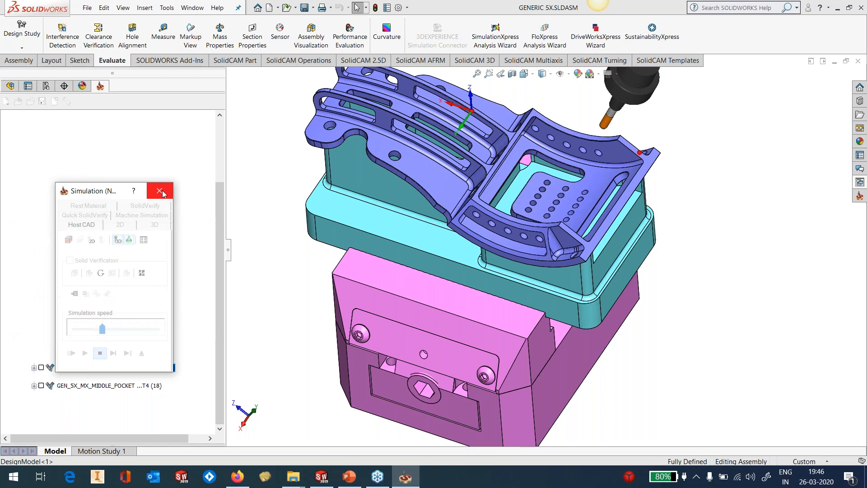
right_click(454, 483)
left_click(474, 423)
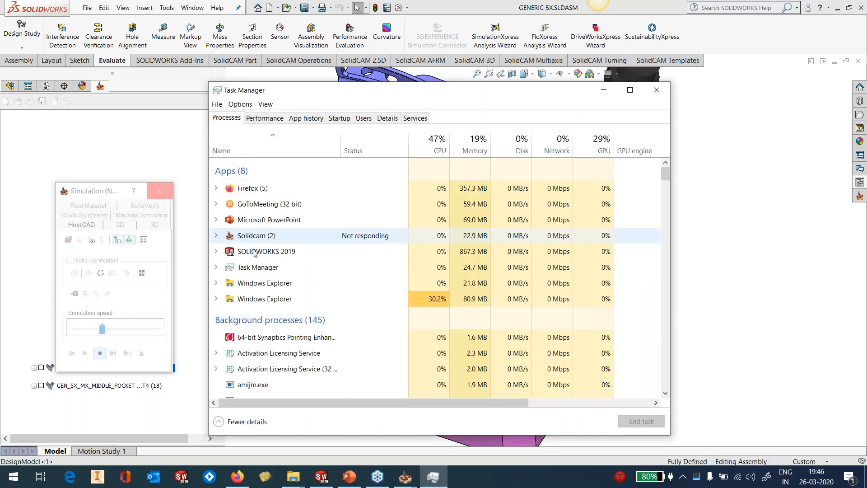
left_click(289, 253)
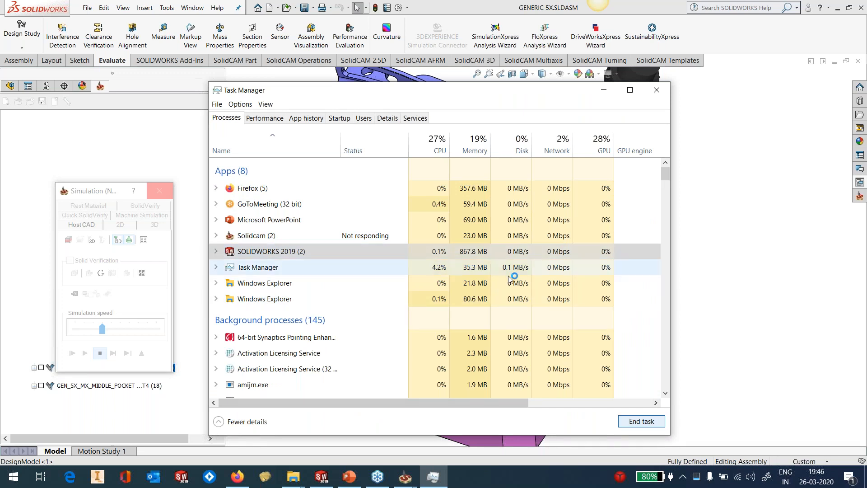
left_click(259, 236)
left_click(637, 423)
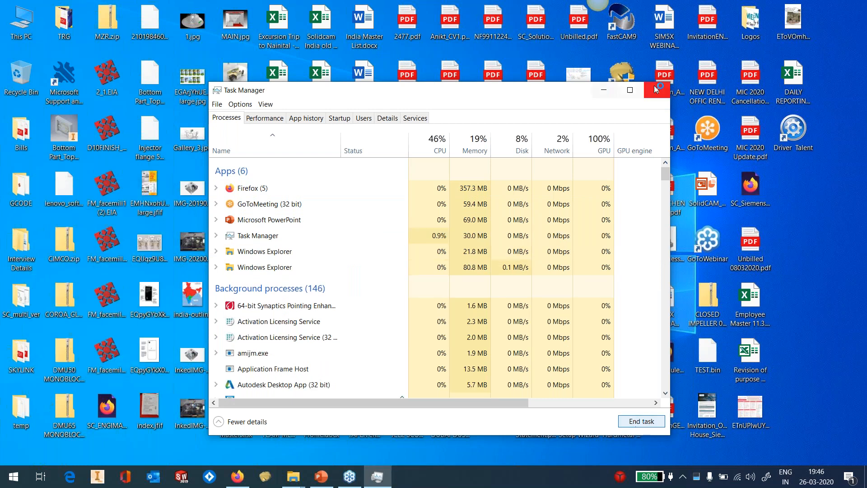
left_click(656, 89)
- Restart SOLIDWORKS 2019 and open the CAM-Part CLOSED IMPELLER_PART.PRT from the GEN 5X2 folder
left_click(181, 476)
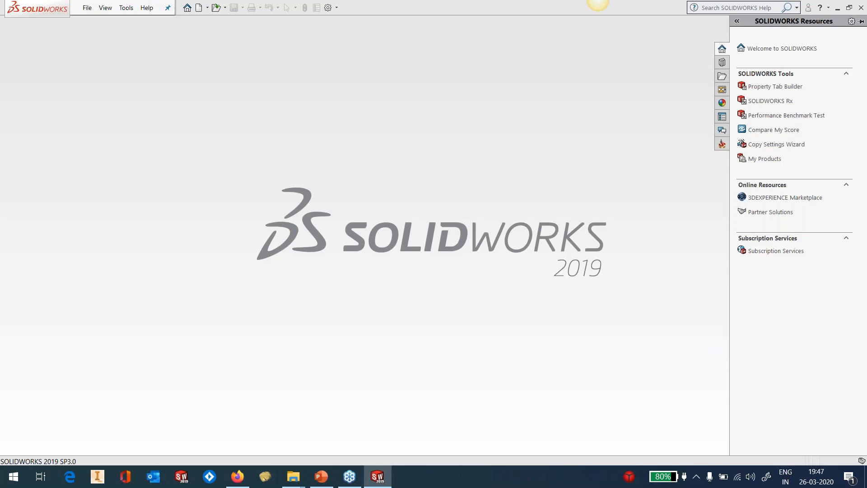
left_click(126, 7)
mouse_move(149, 45)
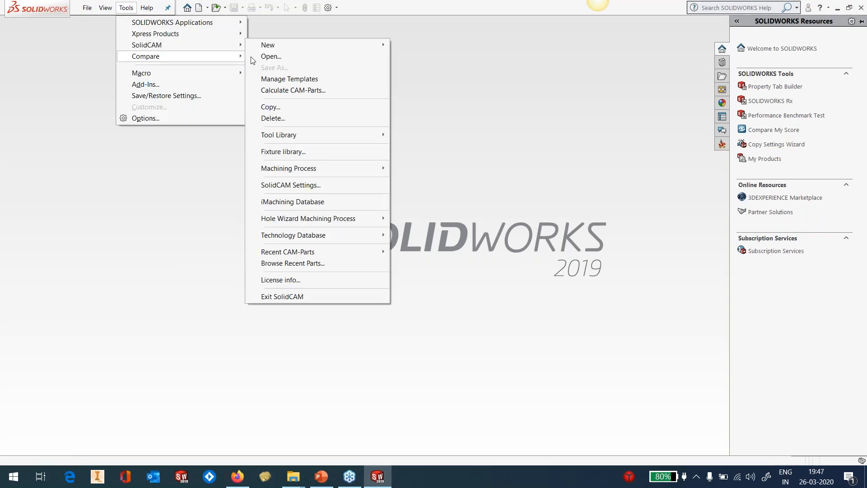
left_click(271, 56)
left_click(280, 91)
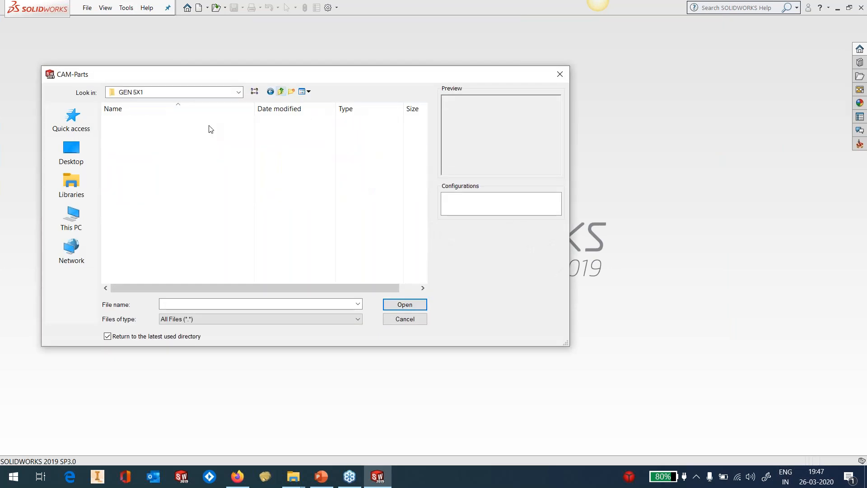
left_click(280, 91)
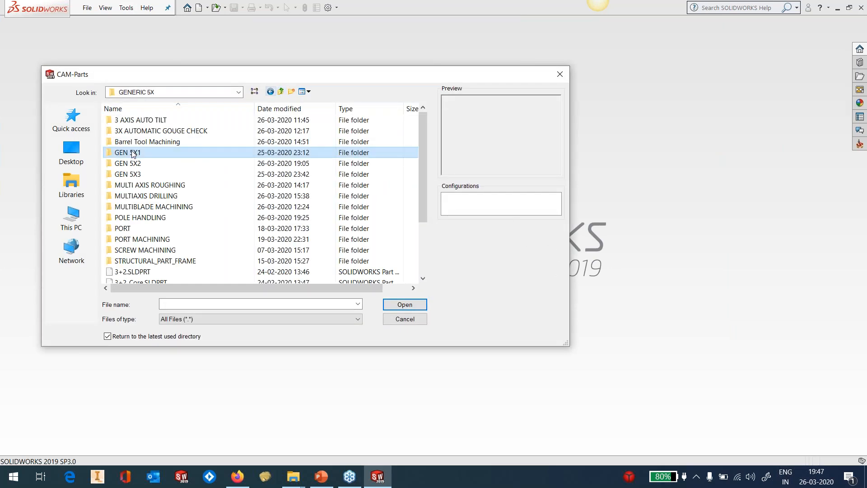
double_click(141, 164)
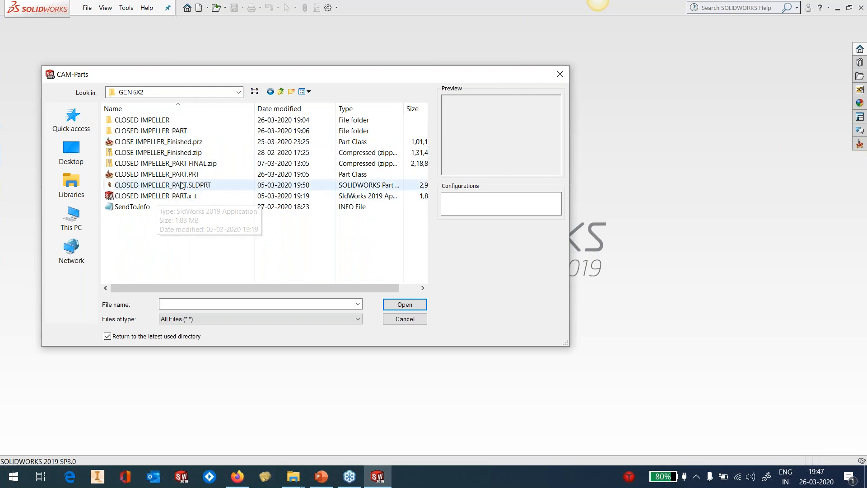
left_click(158, 174)
left_click(404, 304)
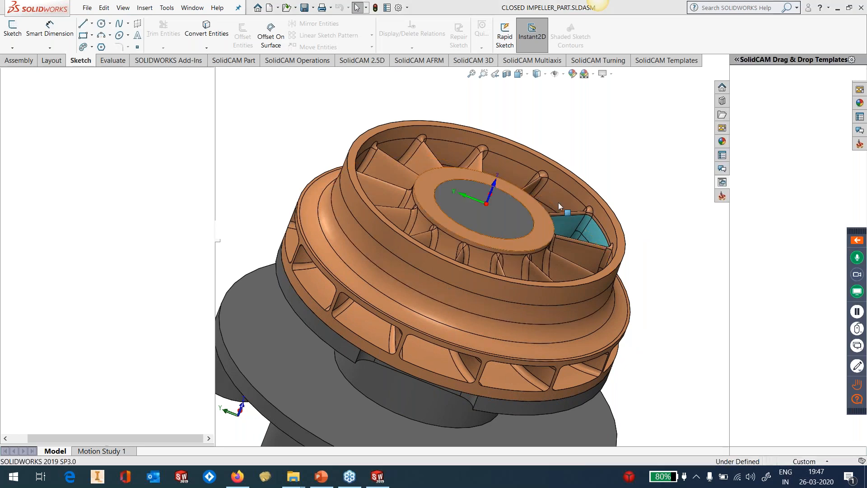
- Examine the closed impeller's blade channels and briefly display the ROUGH 1 (3+2) tool path in the highlighted channel
middle_click_drag(678, 236, 640, 215)
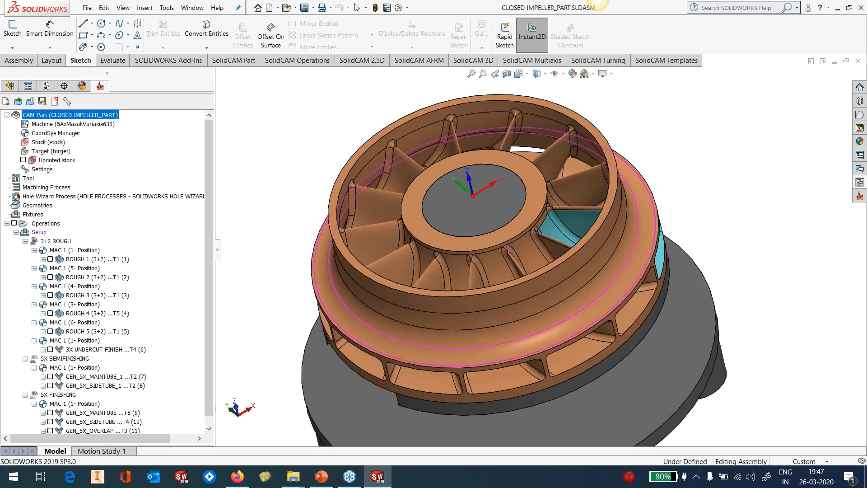
scroll(640, 215, "down", 5)
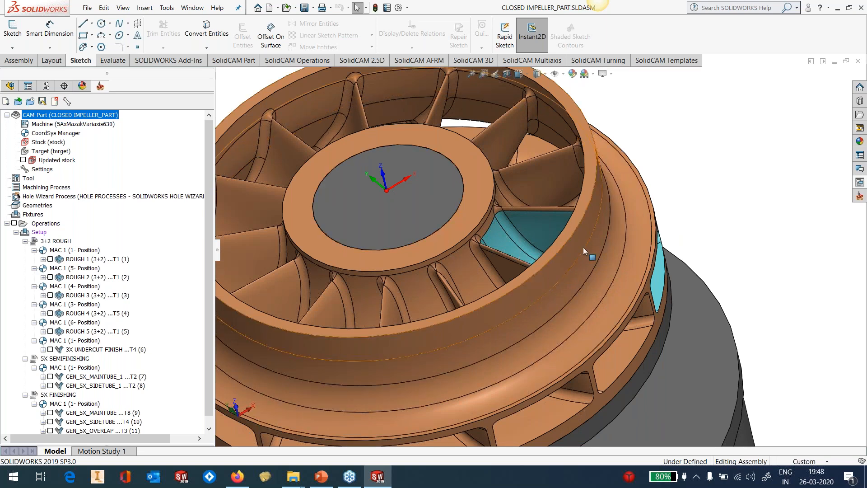
scroll(583, 250, "up", 1)
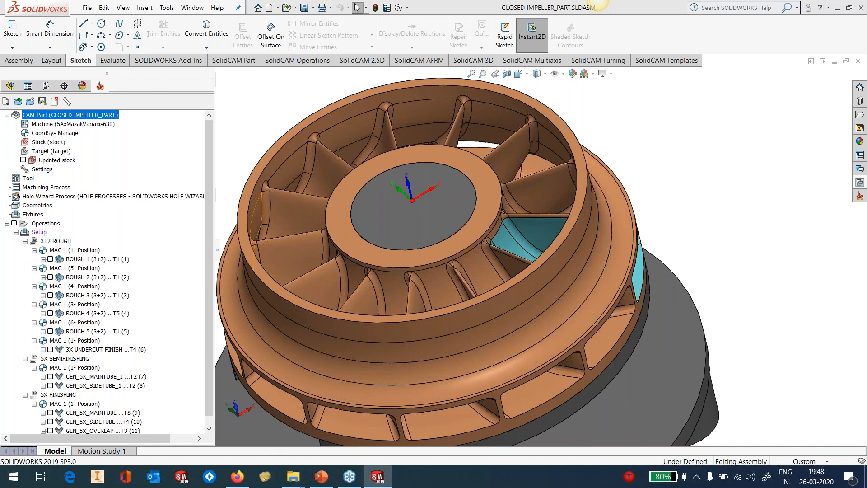
left_click(50, 259)
left_click(97, 258)
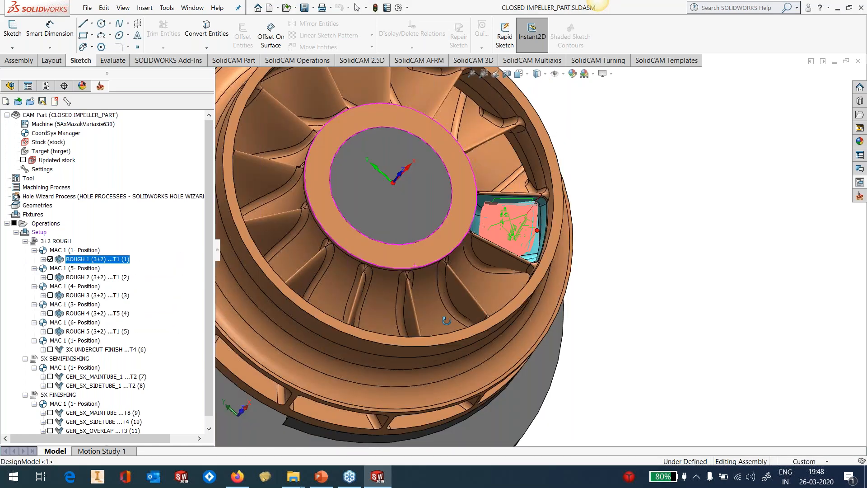
middle_click_drag(446, 321, 429, 319)
left_click(50, 259)
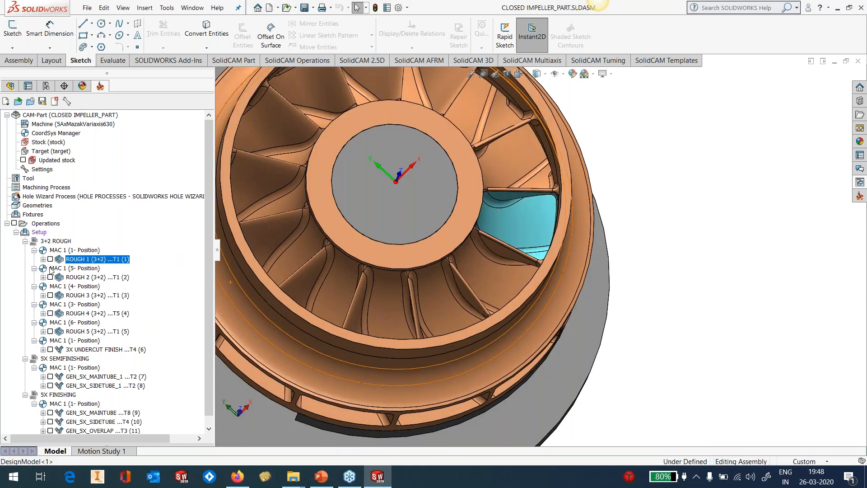
- Review the ROUGH 2, ROUGH 3, ROUGH 4 and ROUGH 5 (3+2) tool paths one after another, hiding each before the following one
left_click(50, 277)
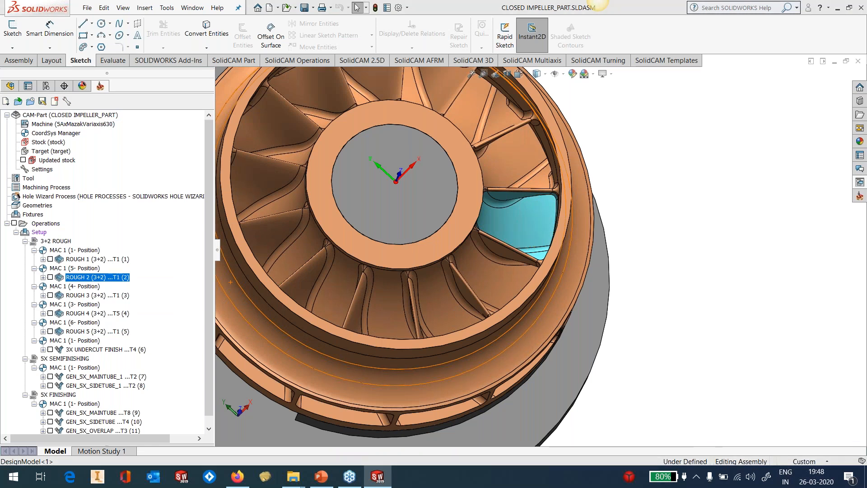
left_click(50, 295)
left_click(50, 295)
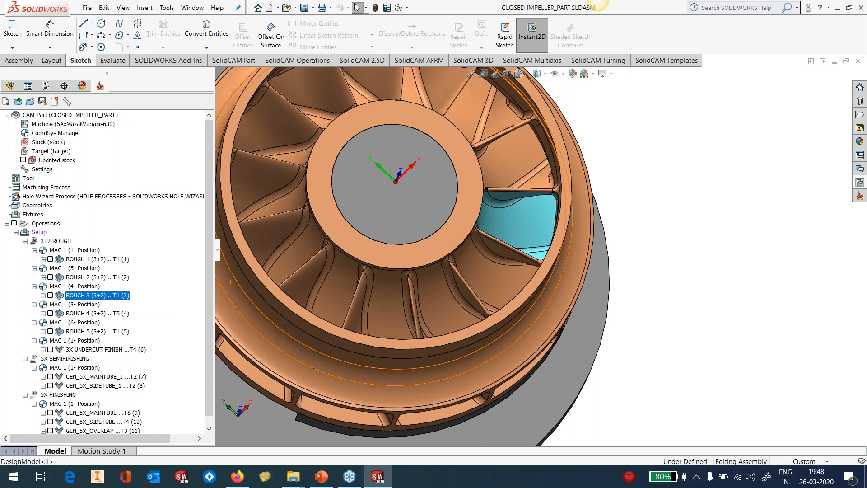
left_click(50, 313)
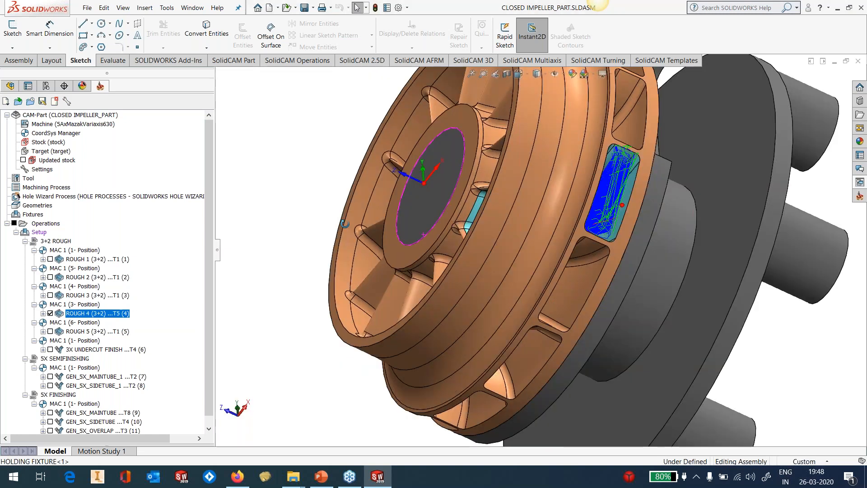
middle_click_drag(345, 223, 342, 223)
left_click(50, 331)
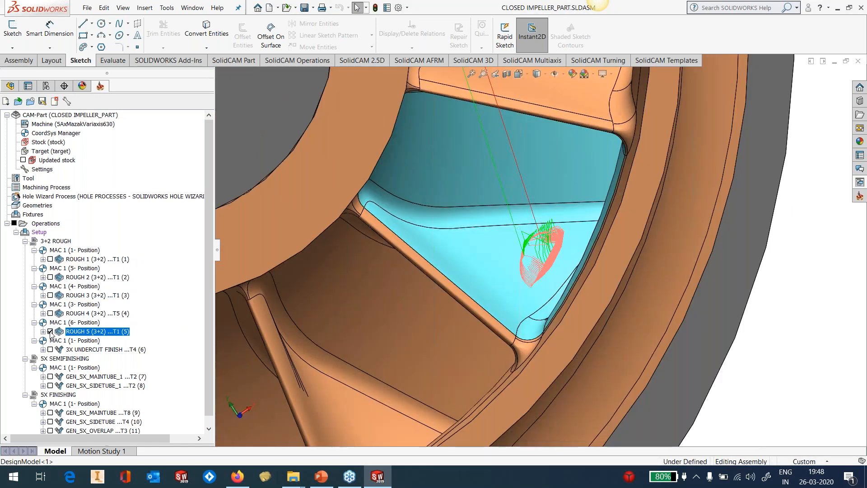
left_click(50, 331)
- Display the 3X UNDERCUT FINISH tool path and inspect its passes over the blade edges and around the hub
left_click(50, 349)
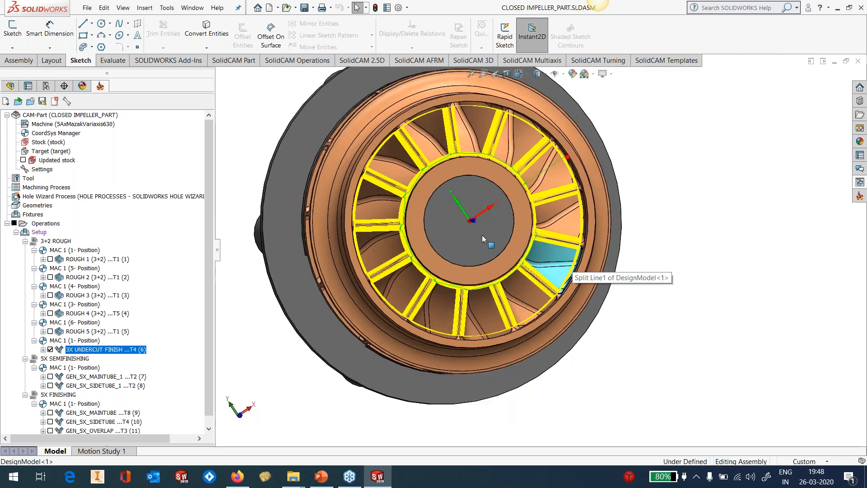
middle_click_drag(481, 235, 482, 102)
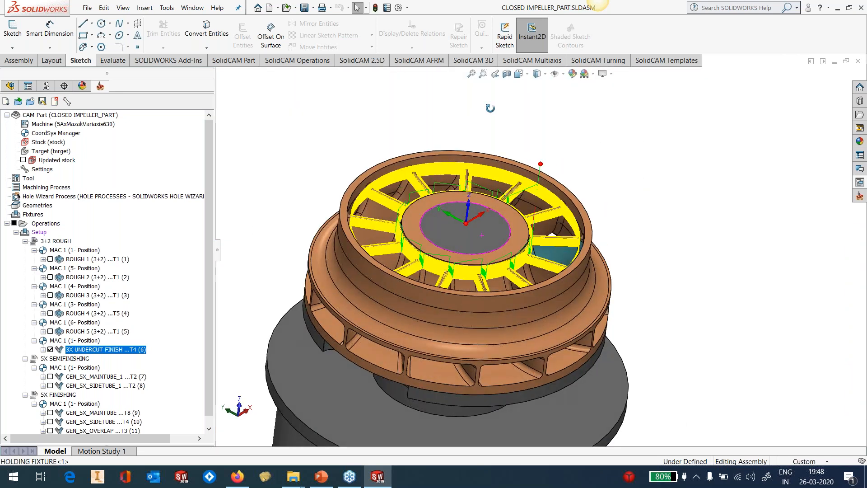
scroll(482, 271, "down", 5)
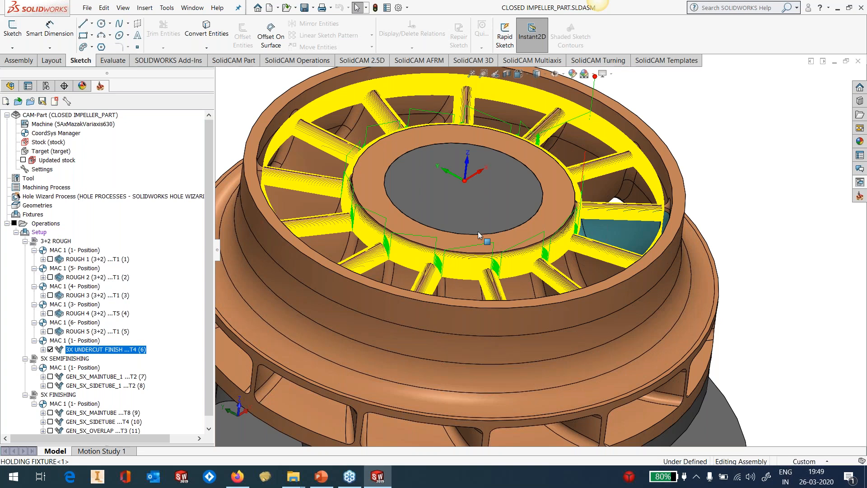
- Hide the 3X UNDERCUT FINISH tool path and examine two neighbouring blade faces, selecting each in turn
left_click(50, 349)
scroll(573, 261, "down", 3)
scroll(573, 261, "down", 10)
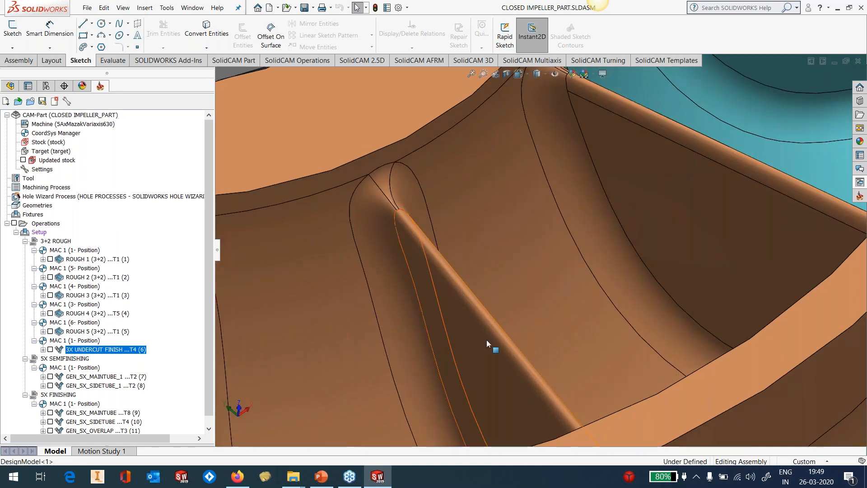
left_click(486, 343)
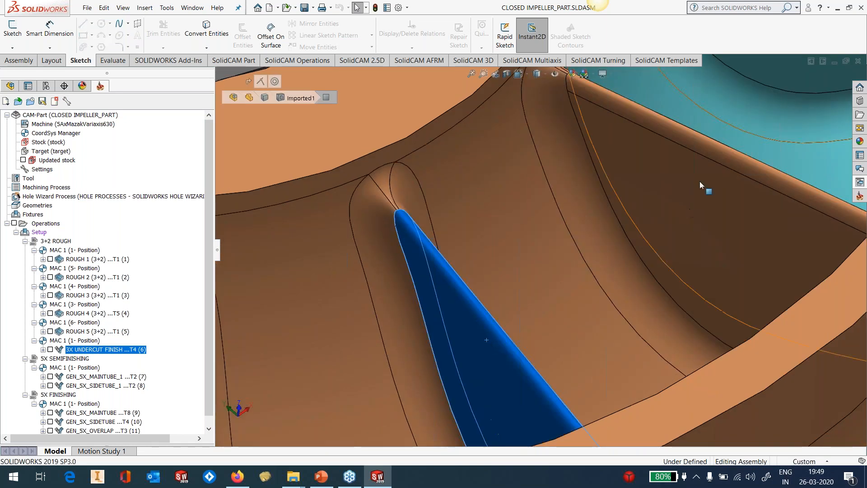
scroll(686, 205, "up", 4)
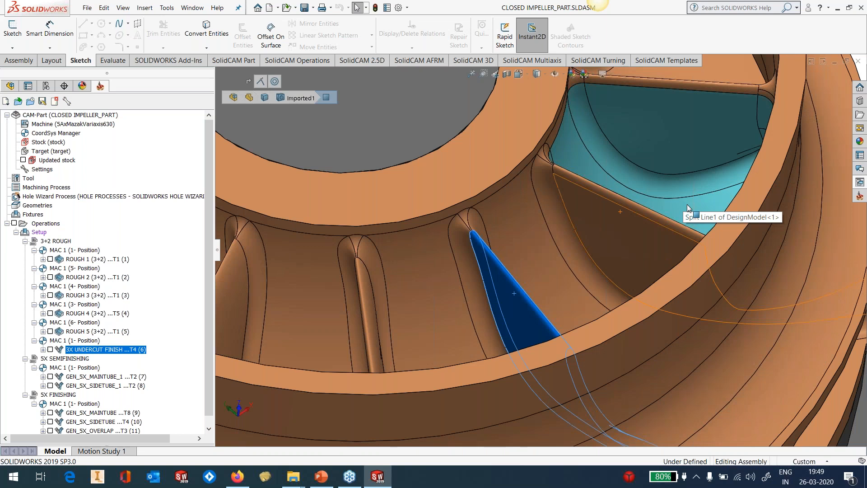
scroll(687, 210, "up", 2)
left_click(617, 231)
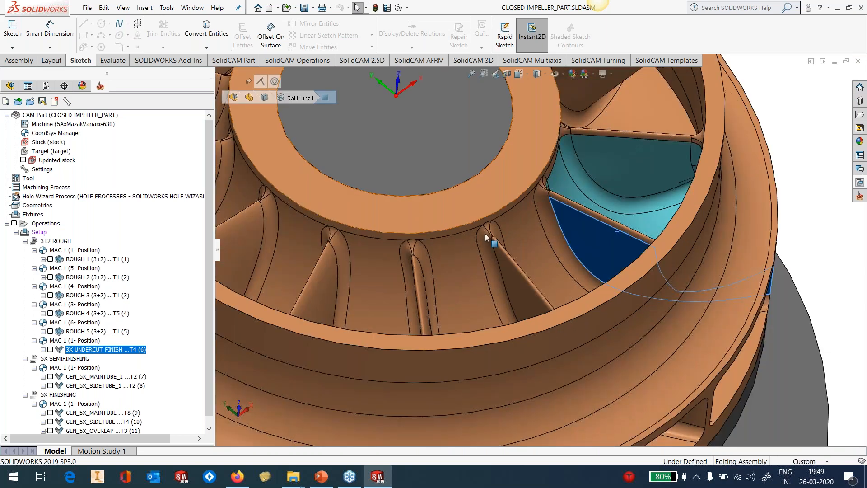
- Edit the DesignModel part in context and run a draft analysis with the hub's top face as the direction reference
right_click(594, 183)
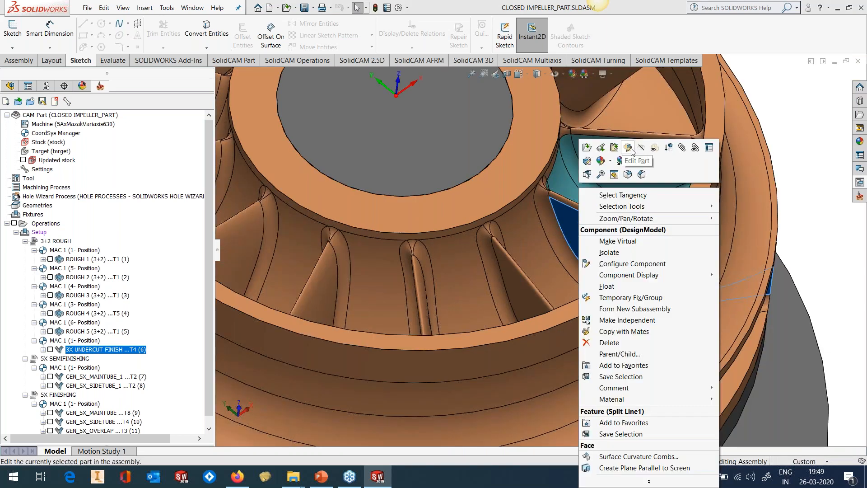
left_click(627, 147)
key("alt+i")
key("Escape")
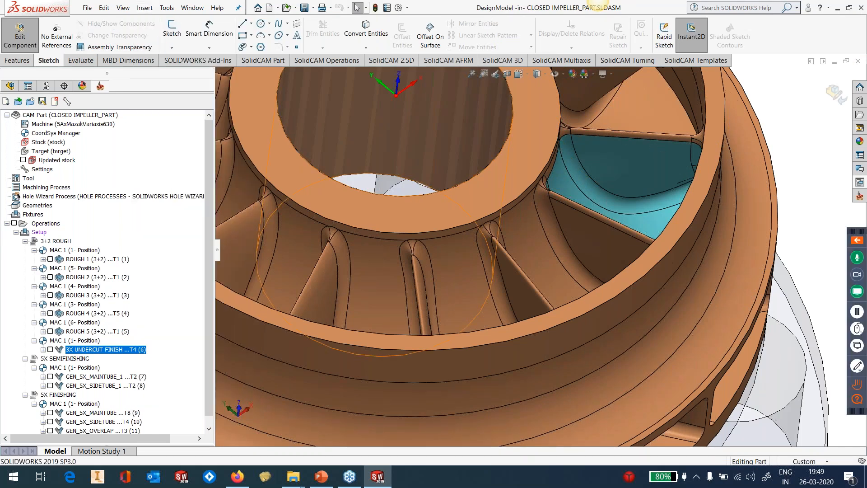
left_click(81, 60)
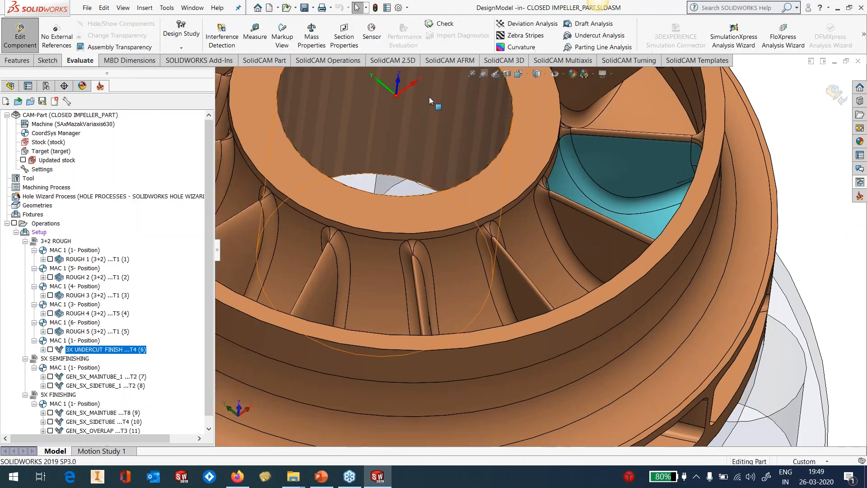
left_click(585, 25)
left_click(537, 138)
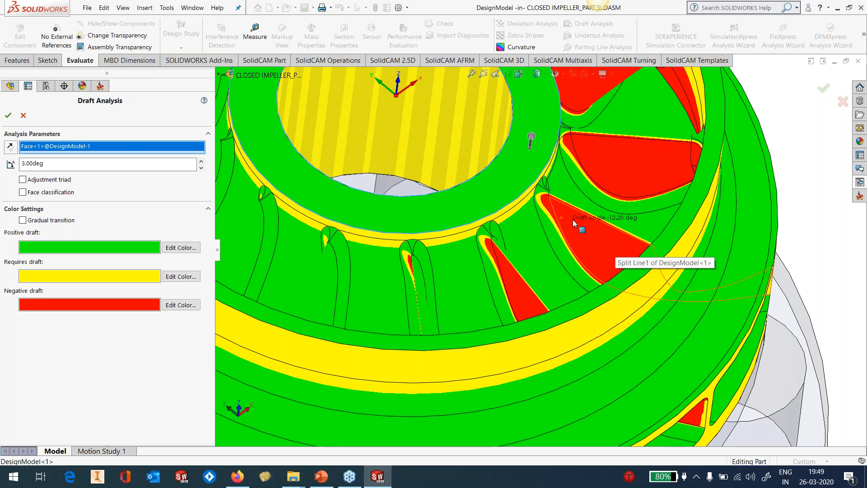
- Inspect the draft angles on the blade faces, then cancel the draft analysis and exit part editing
scroll(573, 219, "down", 4)
scroll(568, 225, "down", 1)
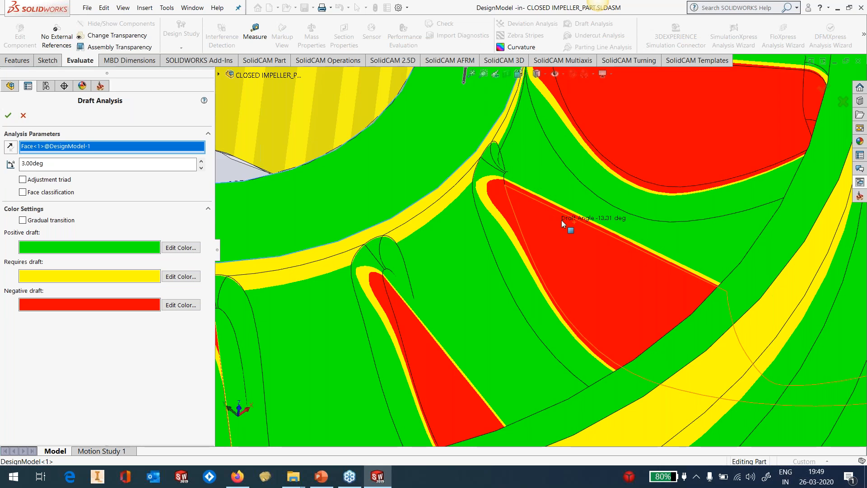
left_click(26, 118)
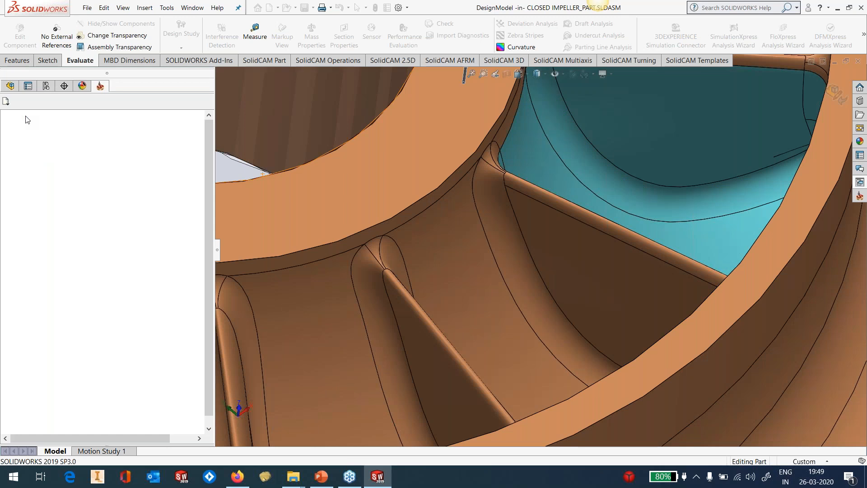
left_click(836, 94)
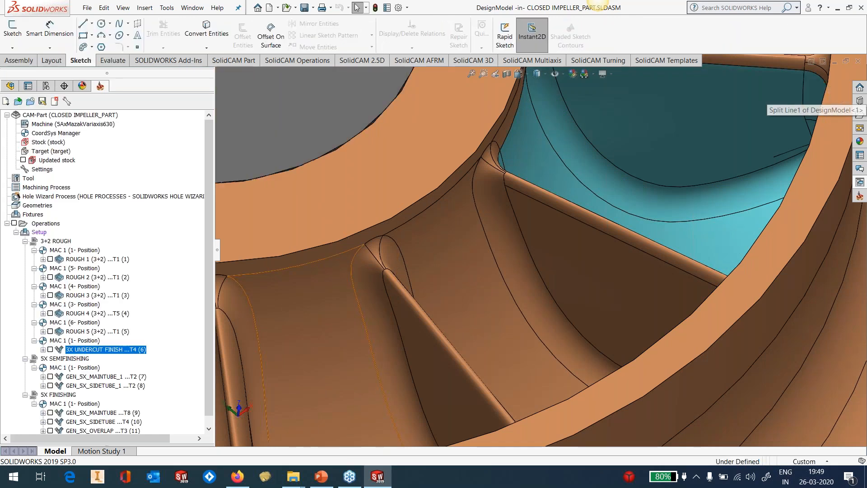
- Examine the highlighted channel and its blades from several angles, then display the 3X UNDERCUT FINISH tool path again
scroll(583, 269, "up", 3)
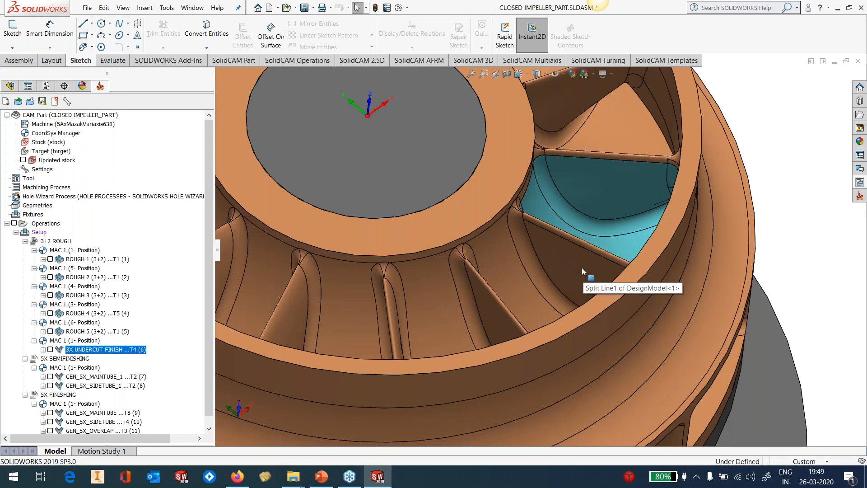
middle_click_drag(582, 267, 582, 242)
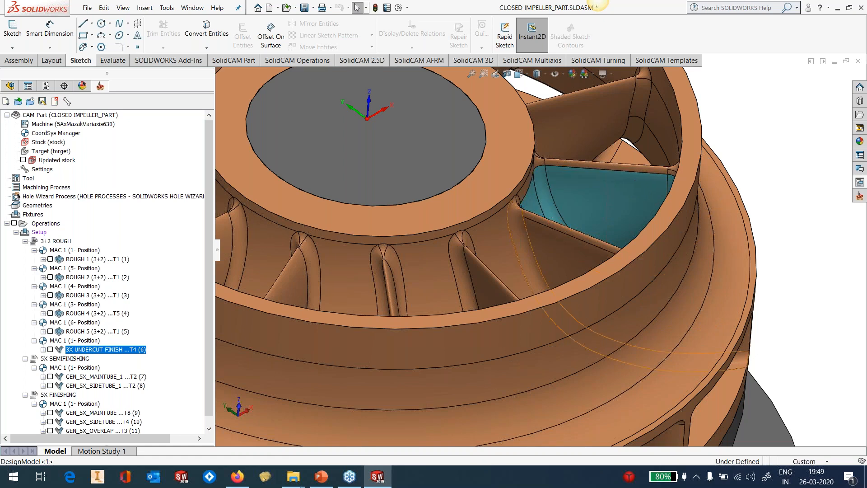
middle_click_drag(513, 205, 623, 275)
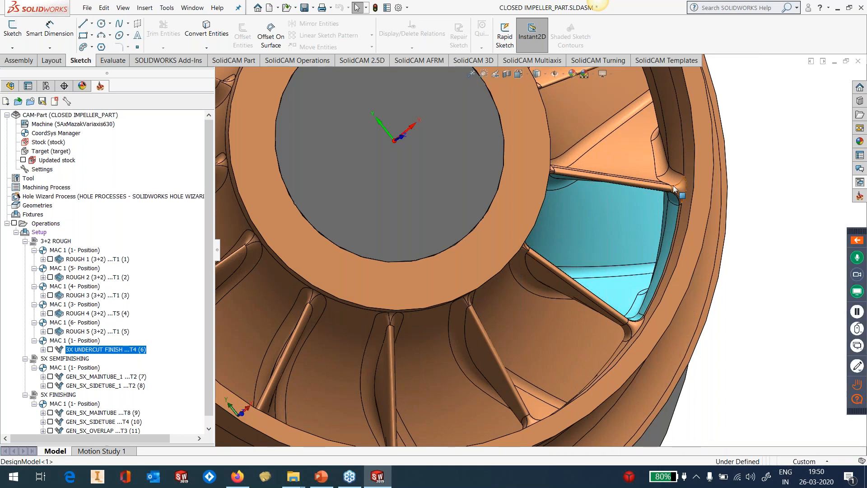
middle_click_drag(673, 183, 672, 198)
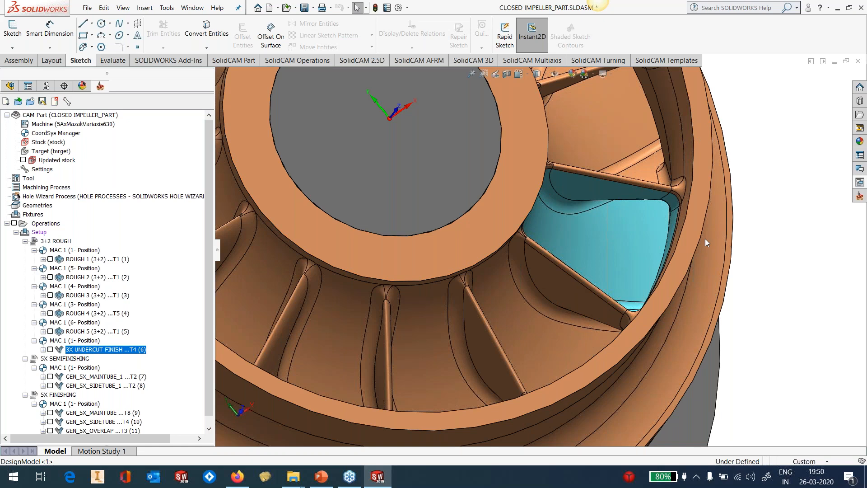
middle_click_drag(612, 253, 568, 170)
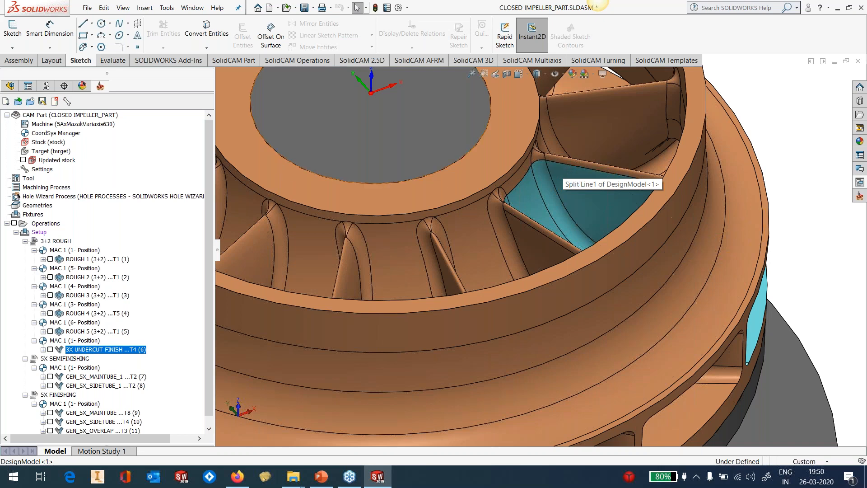
left_click(50, 349)
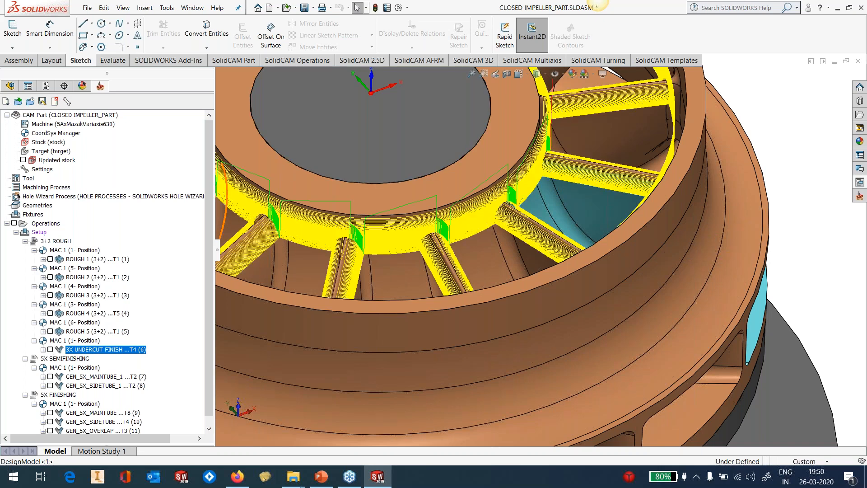
- Open the 3X UNDERCUT FINISH operation for editing, review its tool data and inspect the tool in the machine preview
right_click(100, 349)
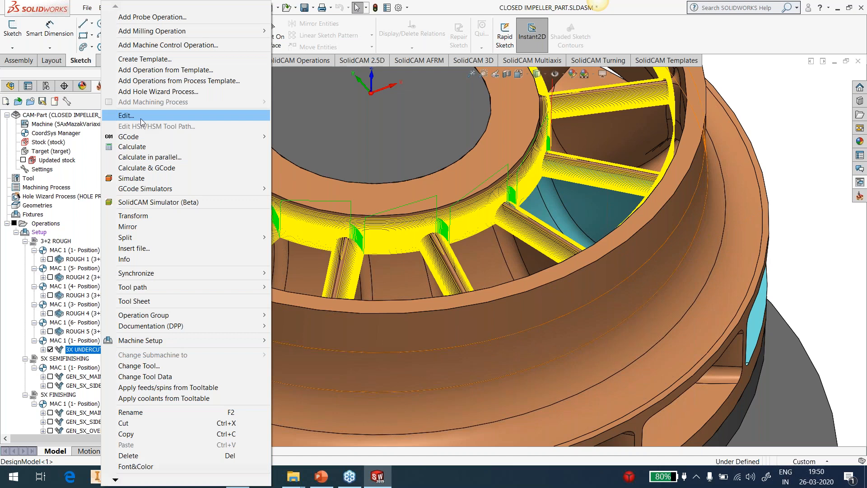
left_click(135, 116)
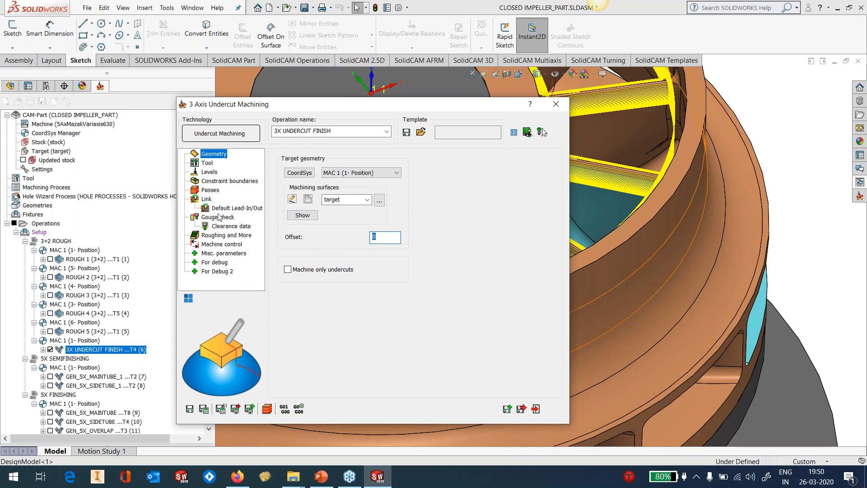
left_click(204, 164)
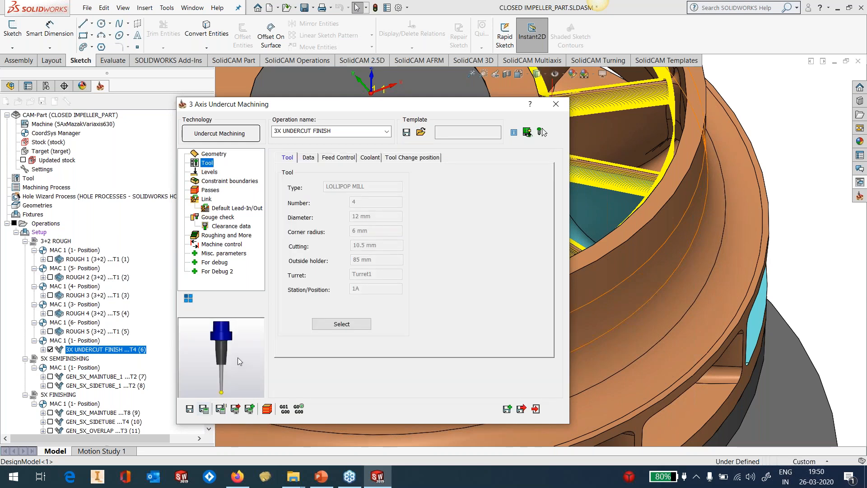
left_click(527, 133)
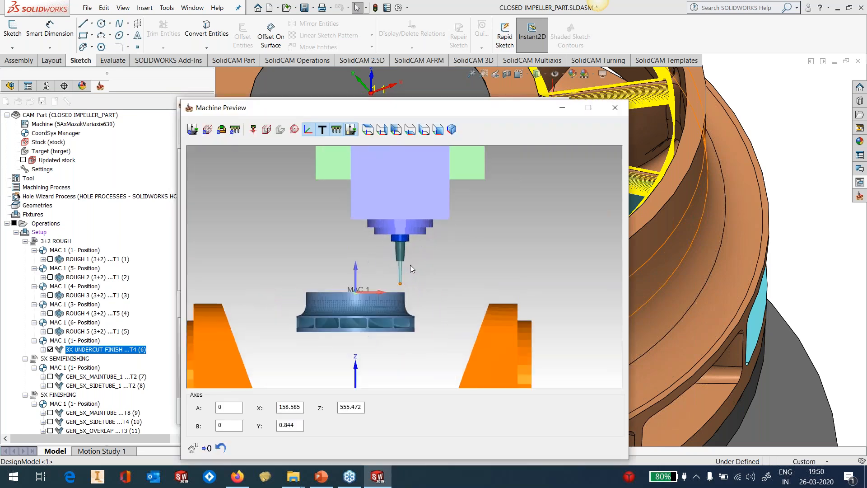
scroll(395, 276, "up", 3)
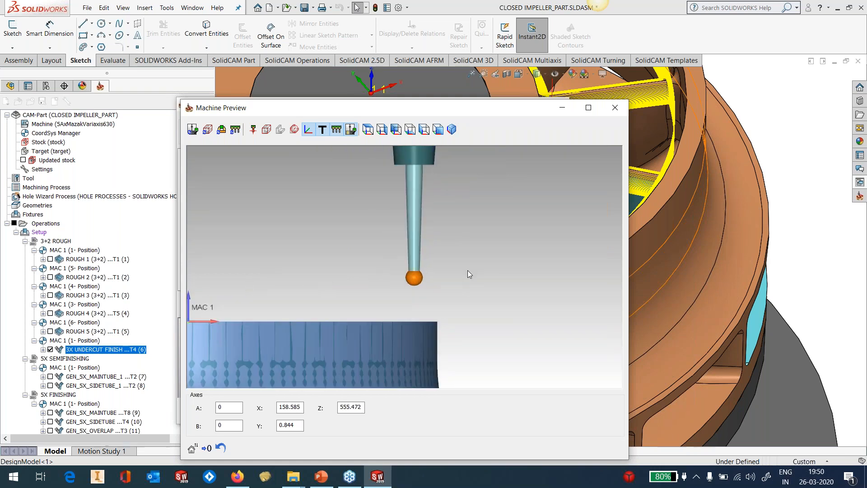
left_click(615, 108)
- Review the undercut operation's levels, constraint boundaries and step-down pass settings, then close the operation
left_click(209, 172)
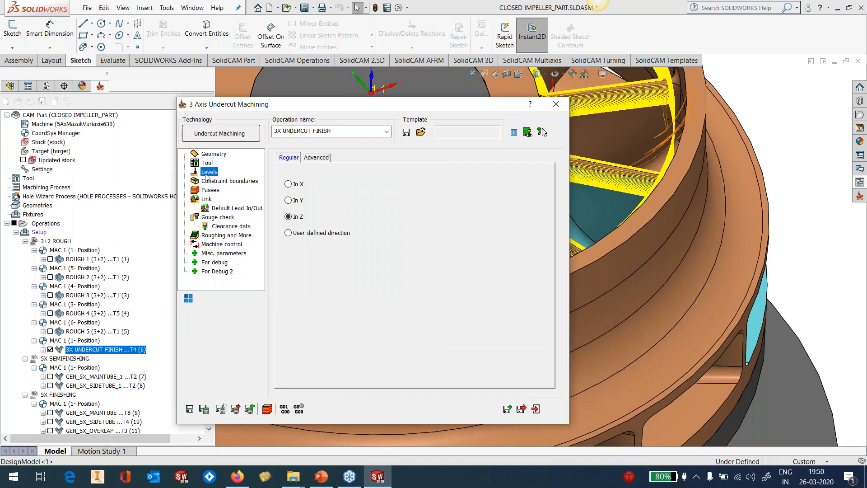
left_click(230, 181)
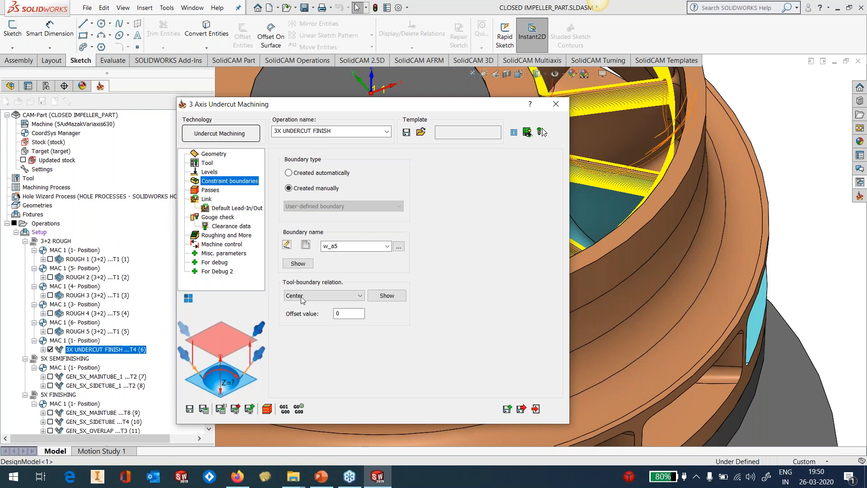
left_click(208, 189)
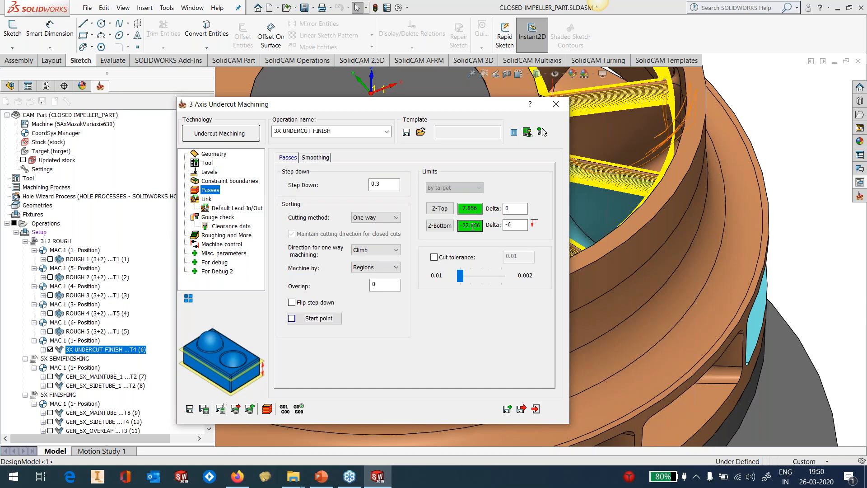
double_click(386, 184)
left_click(559, 105)
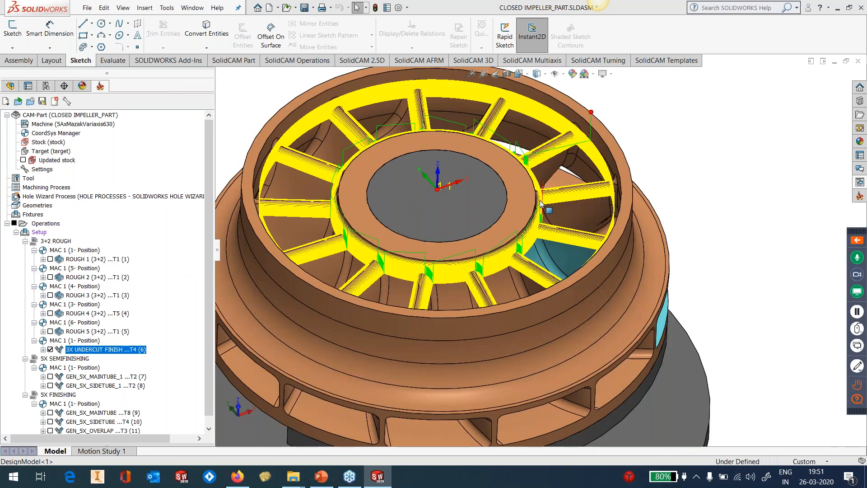
- Hide the 3X UNDERCUT FINISH tool path and examine the highlighted blade channel from several angles
middle_click_drag(541, 200, 552, 188)
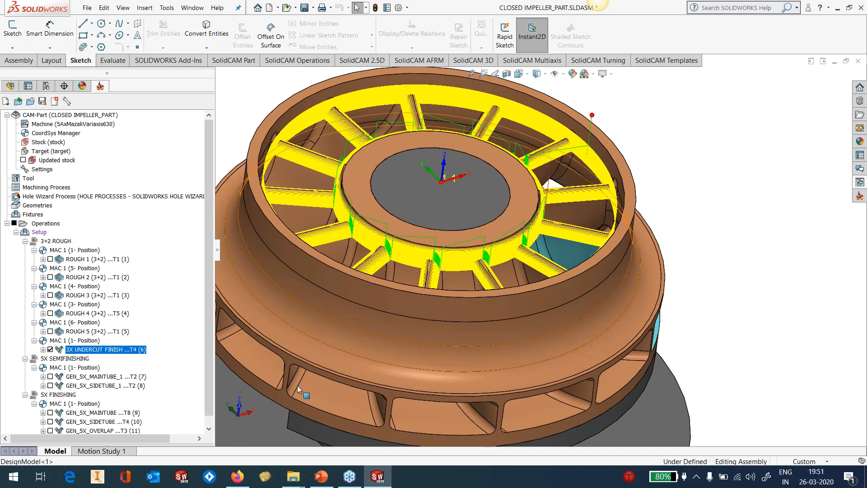
left_click(50, 349)
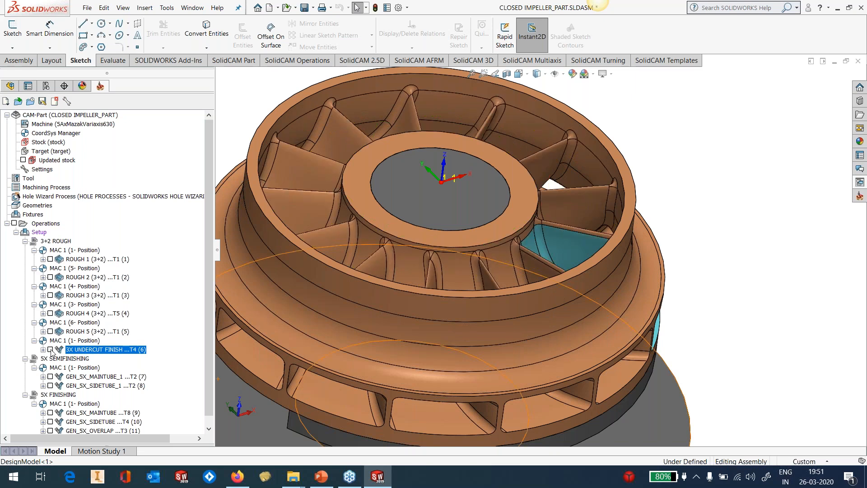
scroll(548, 305, "down", 4)
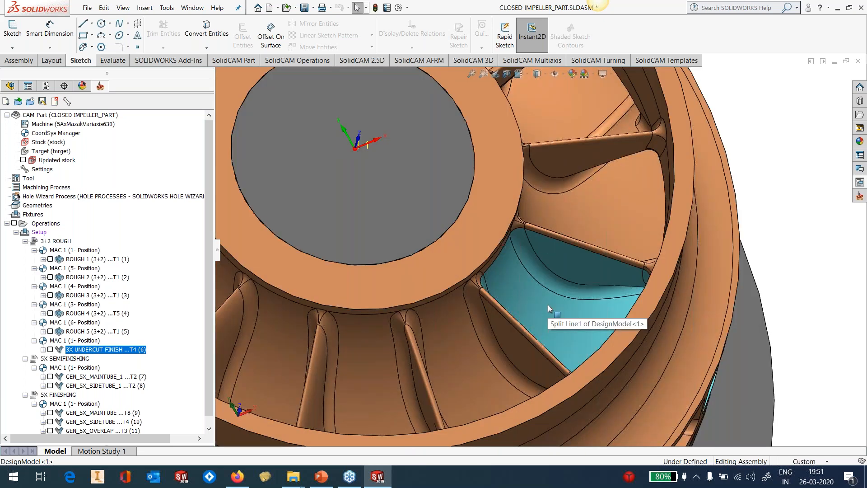
middle_click_drag(549, 304, 528, 285)
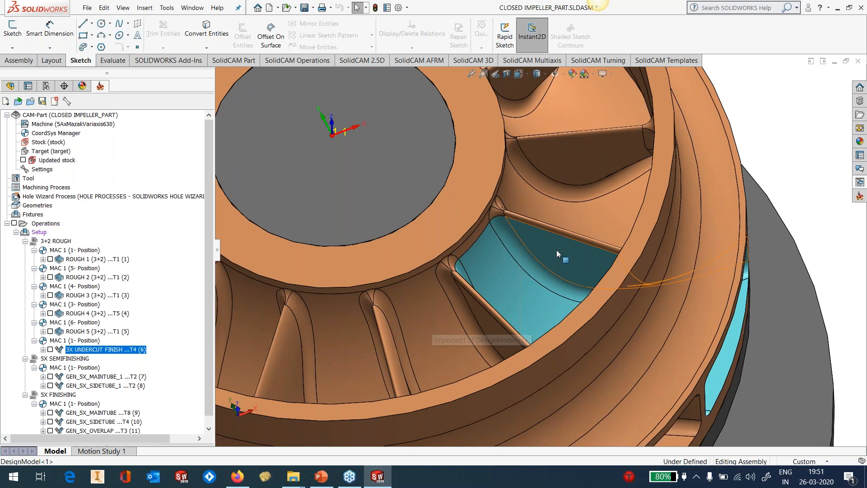
middle_click_drag(562, 264, 571, 235)
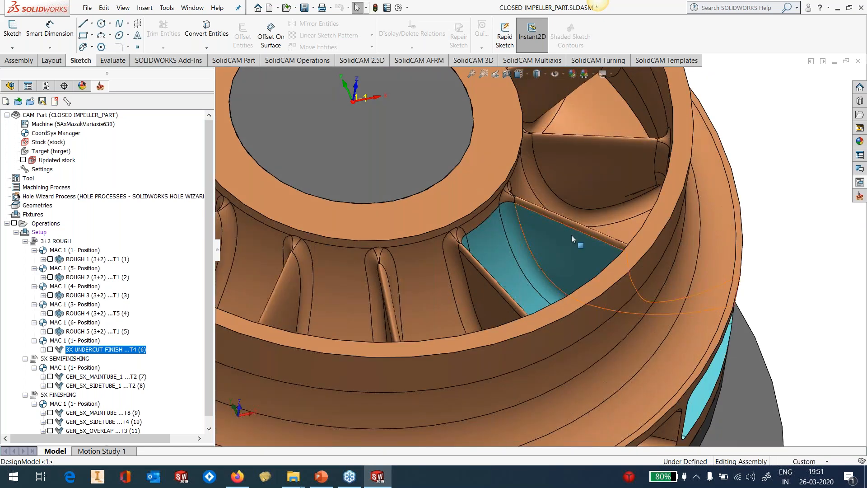
scroll(571, 235, "up", 6)
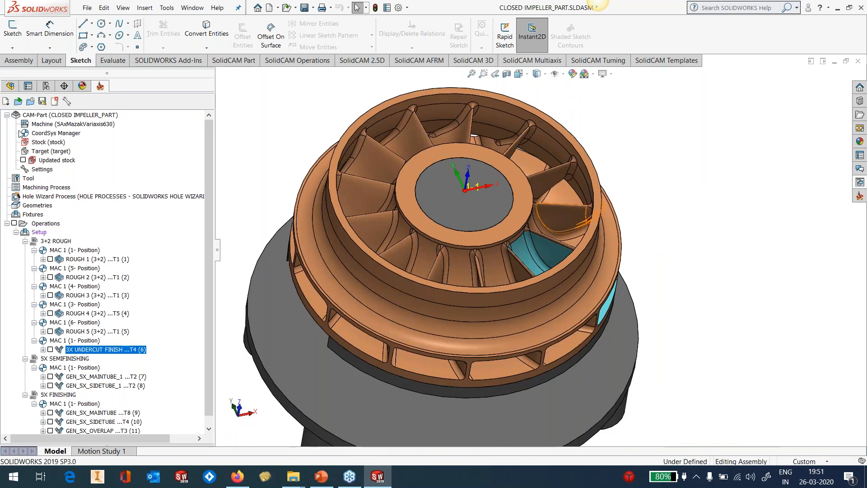
- Hide the Split Line1 solid body of the DesignModel and list the model's surface bodies in the feature tree
left_click(10, 85)
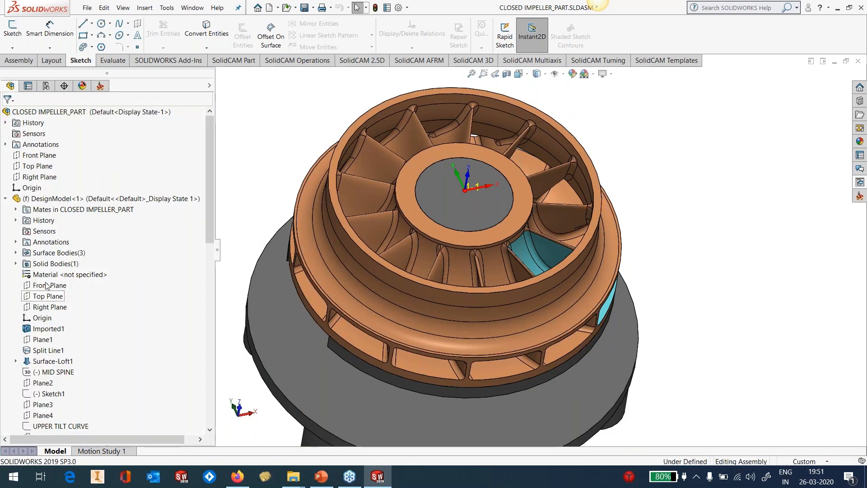
left_click(16, 263)
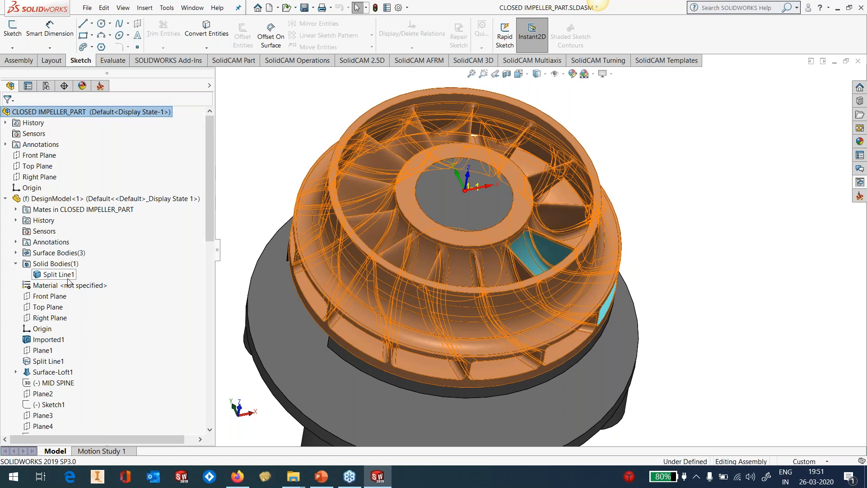
left_click(66, 276)
left_click(74, 264)
left_click(16, 253)
left_click(710, 247)
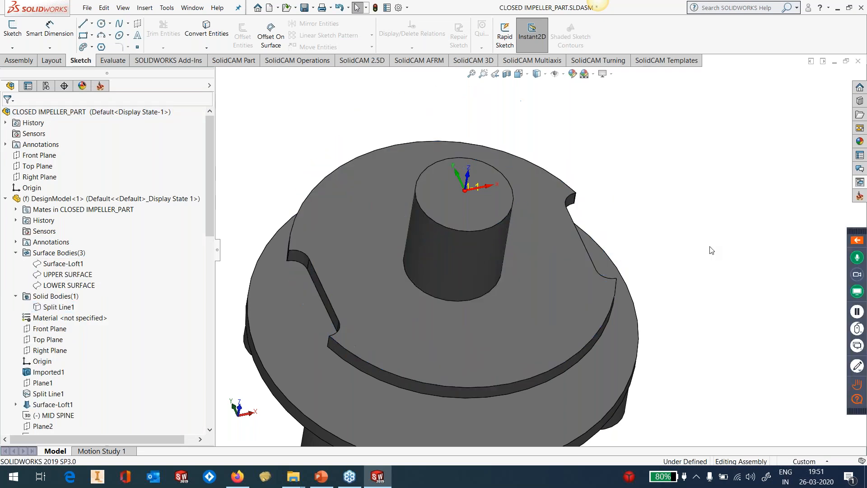
- Show the UPPER SURFACE body of the DesignModel and inspect its shape
scroll(700, 219, "up", 3)
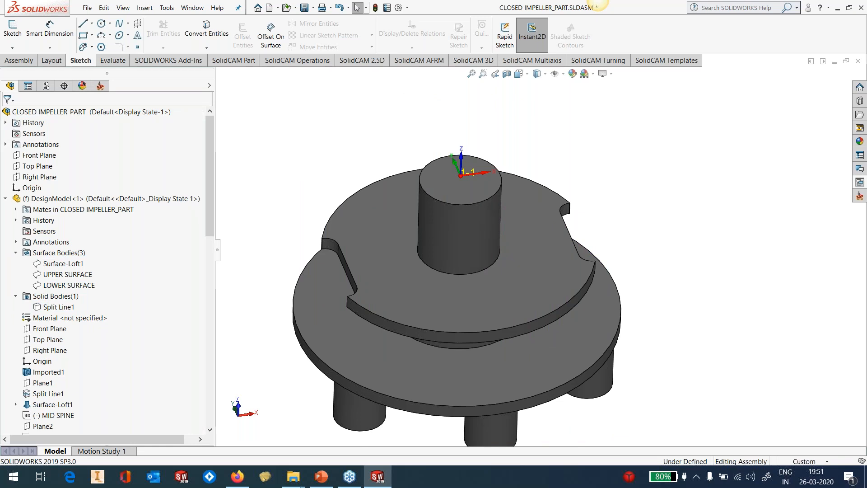
left_click(77, 275)
left_click(84, 259)
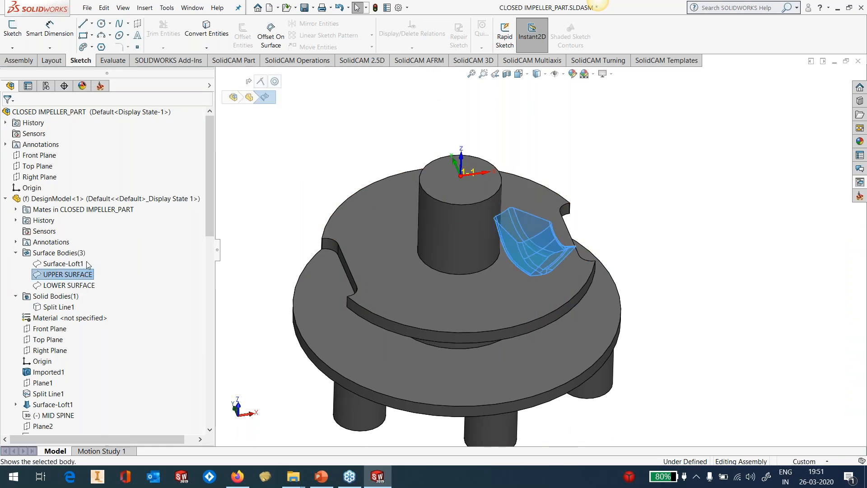
left_click(683, 219)
scroll(589, 276, "down", 4)
middle_click_drag(515, 250, 519, 292)
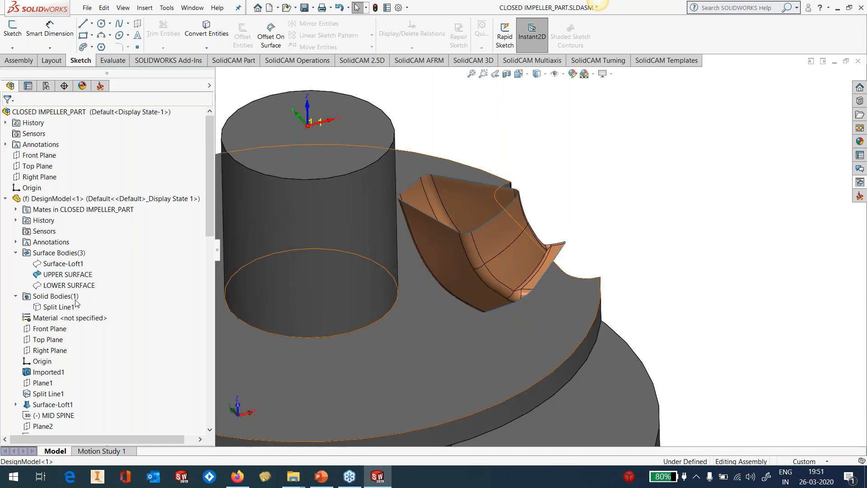
- Hide the UPPER SURFACE body, show the LOWER SURFACE body and inspect it from another angle
left_click(51, 274)
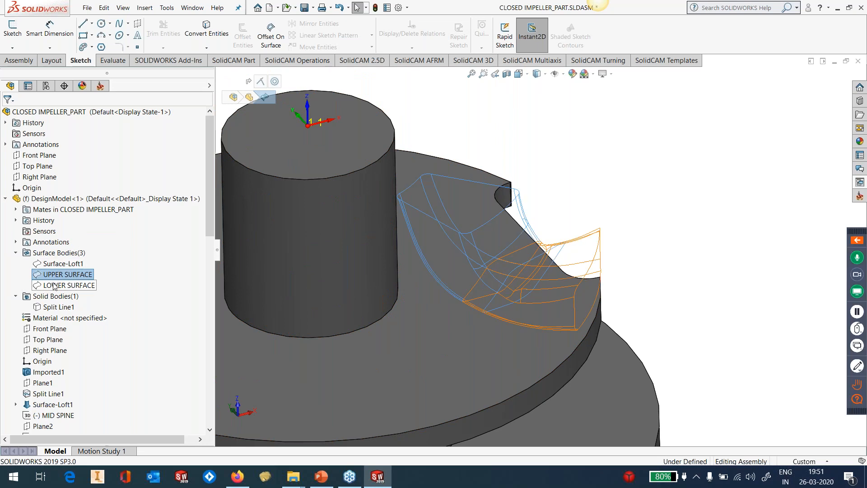
left_click(55, 285)
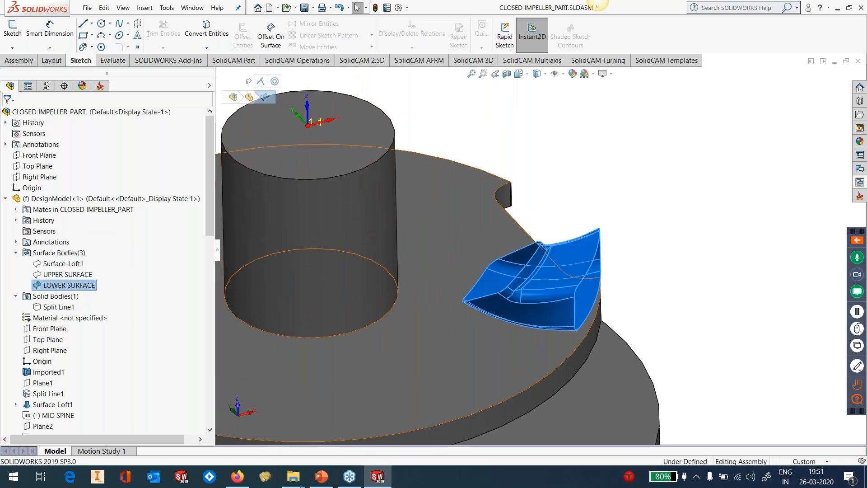
left_click(619, 223)
middle_click_drag(600, 231, 622, 250)
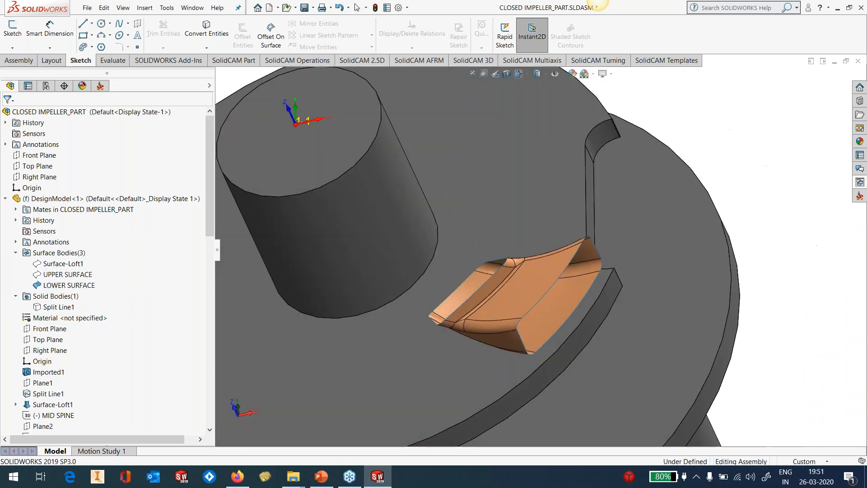
- Hide the LOWER SURFACE body and show the Split Line1 solid body of the DesignModel again
left_click(69, 274)
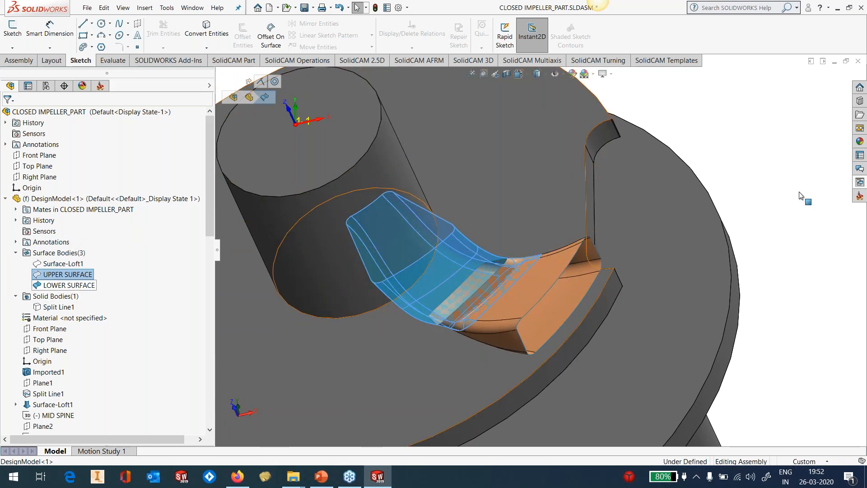
key("Escape")
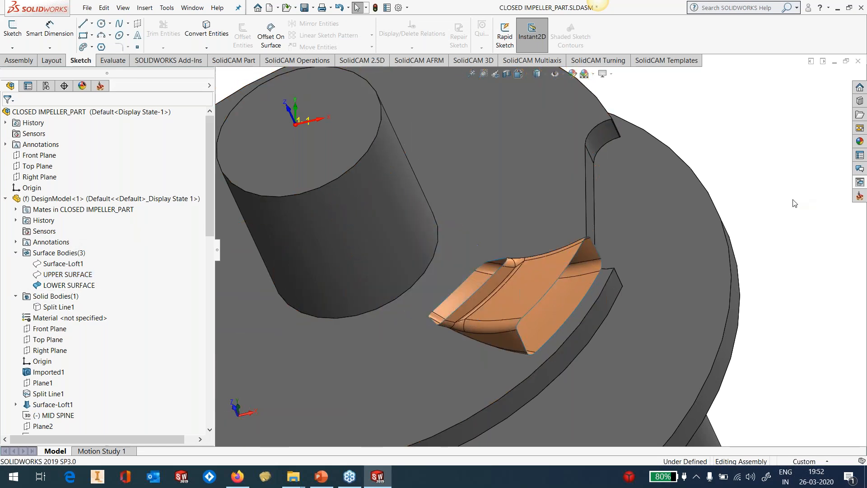
left_click(65, 285)
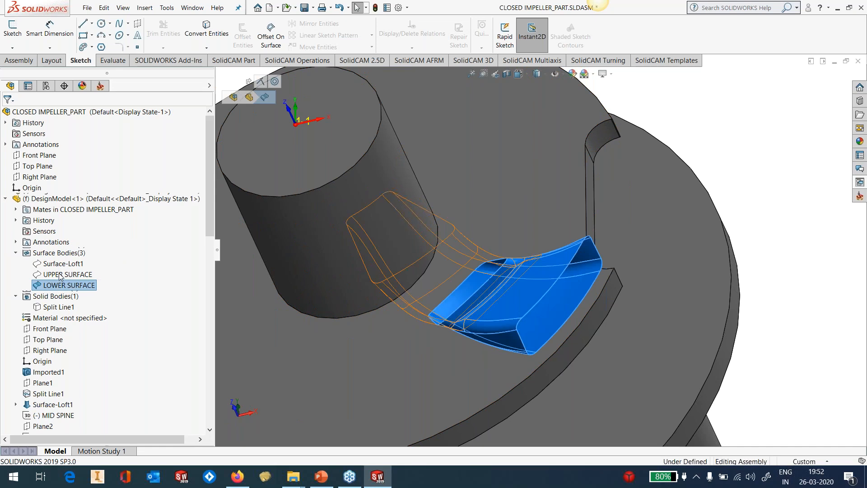
left_click(66, 305)
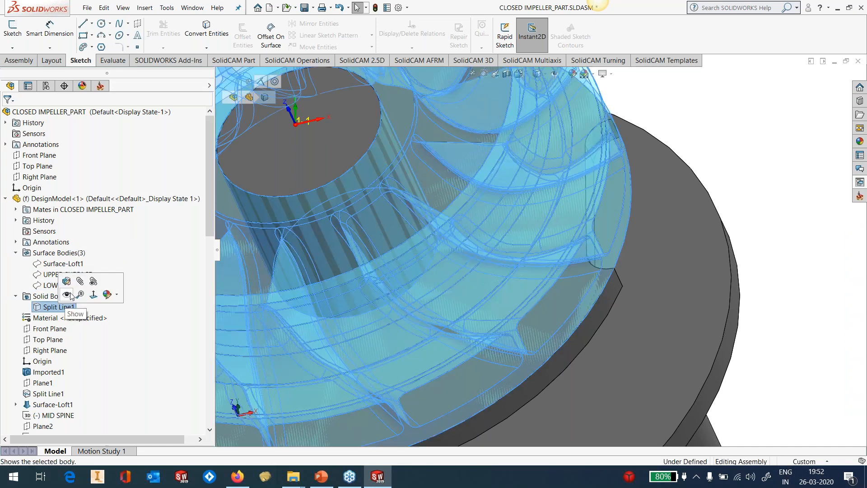
left_click(66, 295)
scroll(754, 239, "up", 4)
left_click_drag(212, 195, 210, 271)
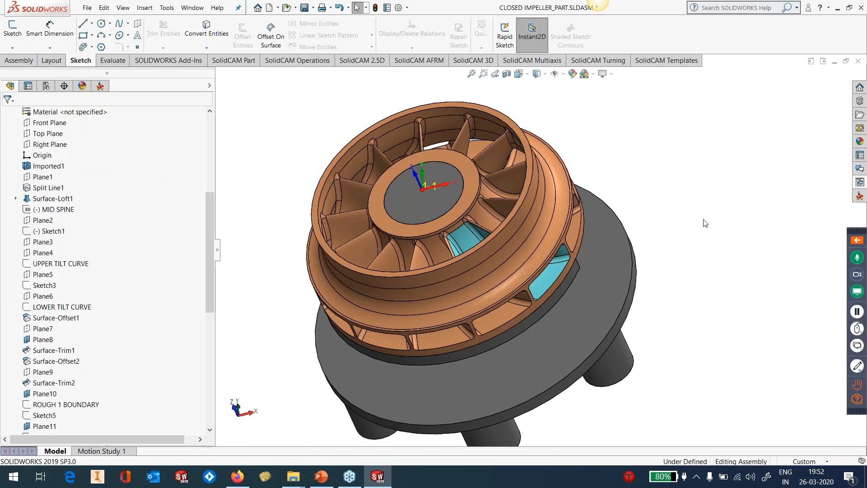
- Show the UPPER TILT CURVE sketch and examine it at the upper opening of the highlighted blade channel
scroll(480, 230, "down", 2)
scroll(481, 231, "down", 2)
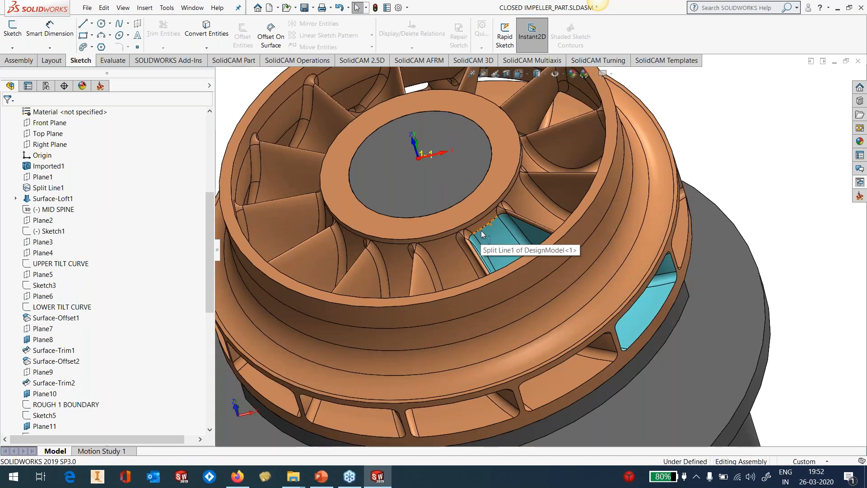
left_click(73, 263)
left_click(82, 251)
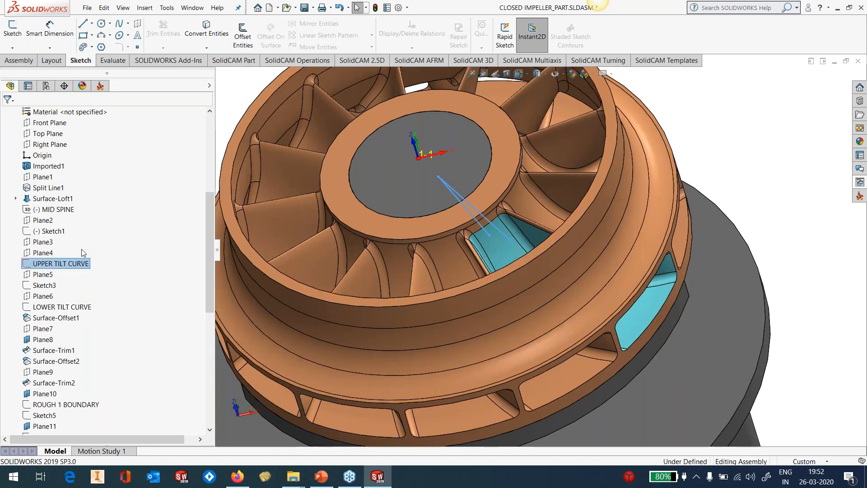
middle_click_drag(475, 241, 486, 144)
scroll(486, 145, "down", 3)
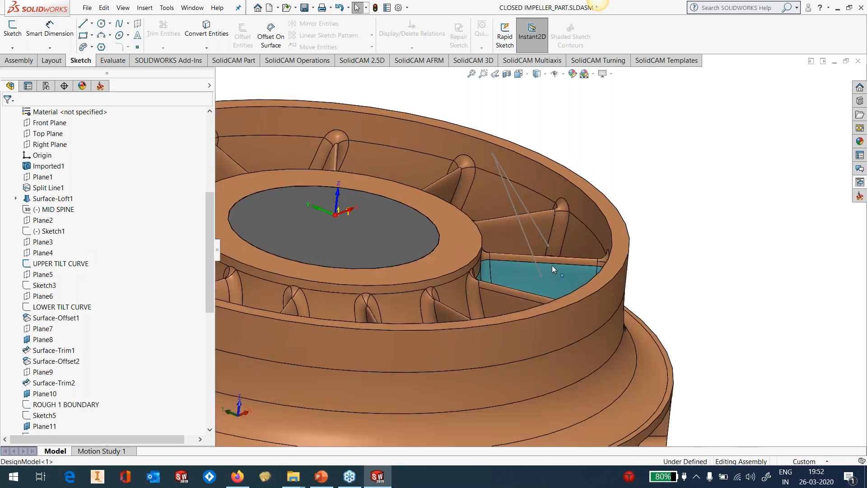
middle_click_drag(542, 304, 562, 374)
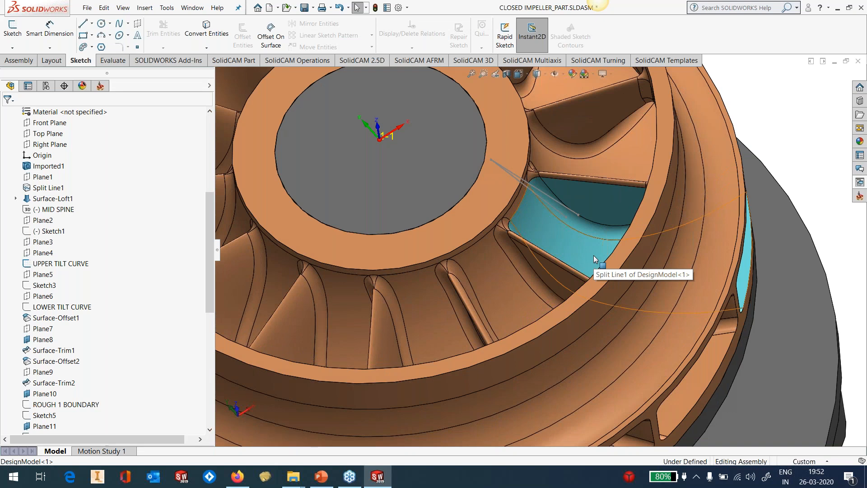
- Show the LOWER TILT CURVE sketch and examine it at the side opening of the highlighted channel
left_click(90, 309)
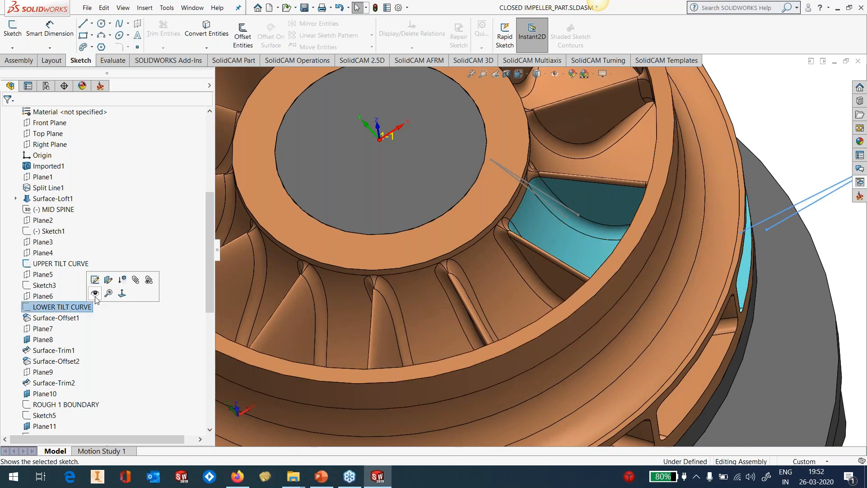
left_click(95, 294)
mouse_move(731, 245)
middle_mouse_down("ctrl")
mouse_move(708, 190)
mouse_move(683, 232)
mouse_move(642, 185)
middle_mouse_up("ctrl")
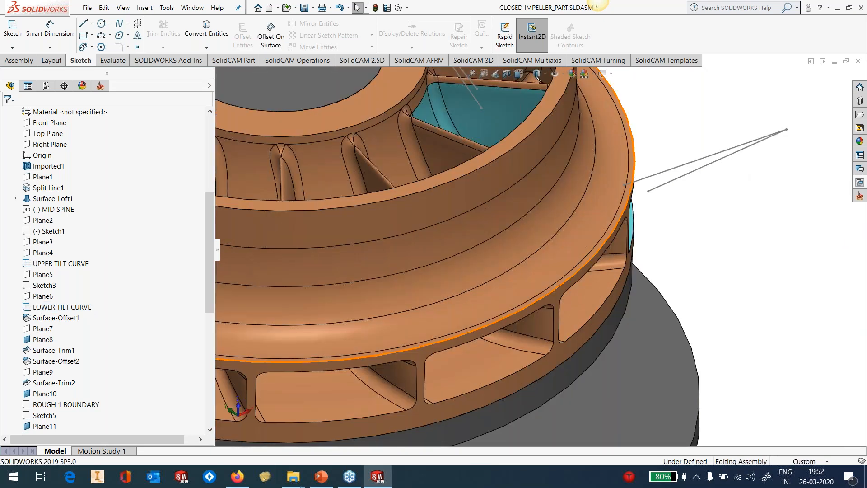
middle_click_drag(617, 222, 554, 166)
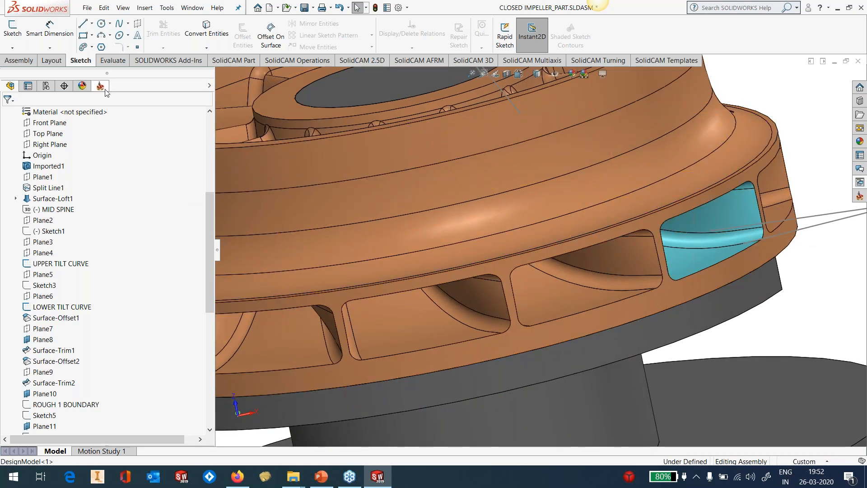
- Open the GEN_5X_MAINTUBE_1 semi-finishing operation for editing and review its tool data
left_click(94, 377)
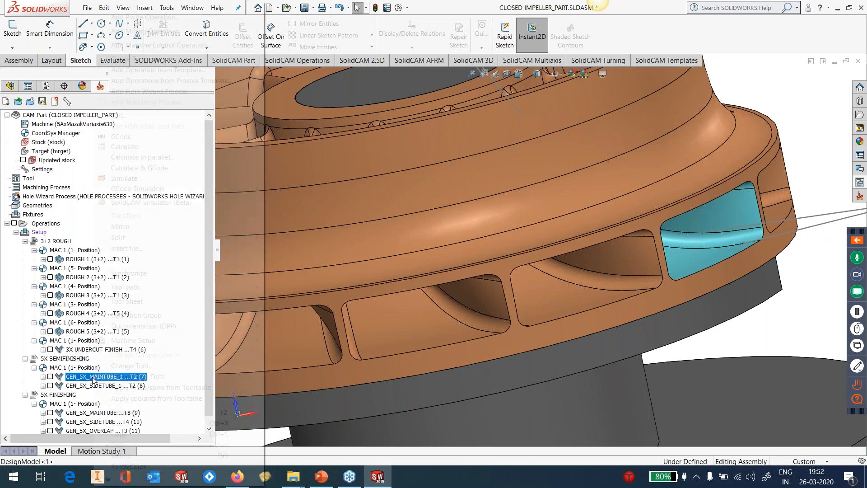
right_click(93, 379)
left_click(117, 114)
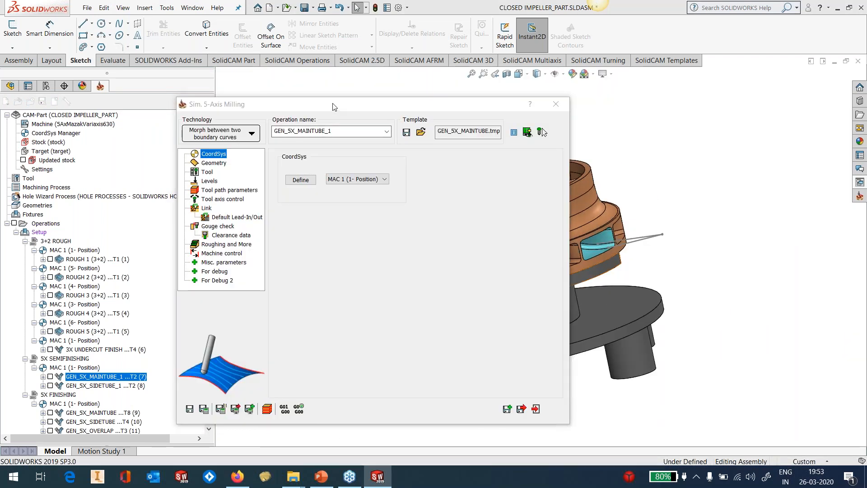
left_click(217, 167)
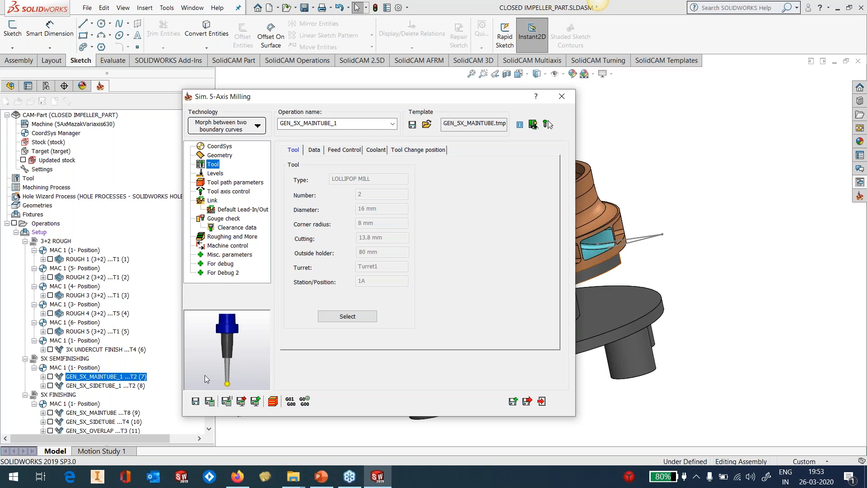
- Review the operation's tilt curve settings under tool axis control and display the contour2 geometry on the model
left_click(220, 191)
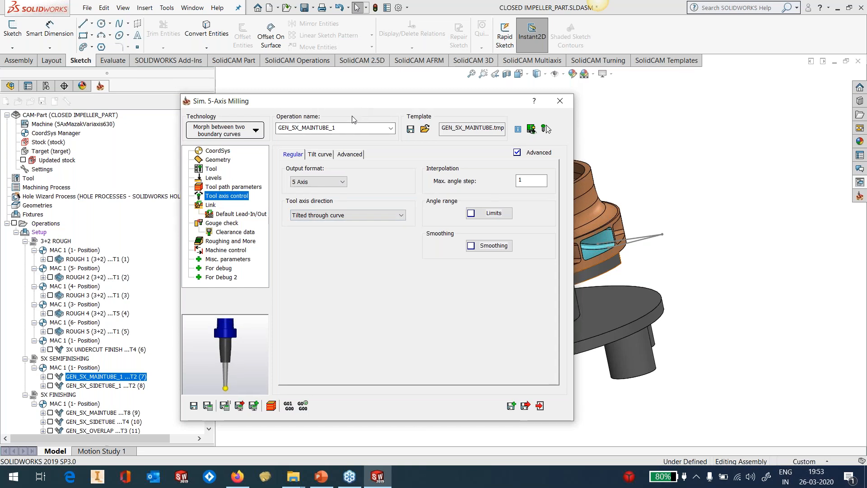
left_click_drag(360, 104, 326, 135)
left_click(288, 181)
left_click(409, 223)
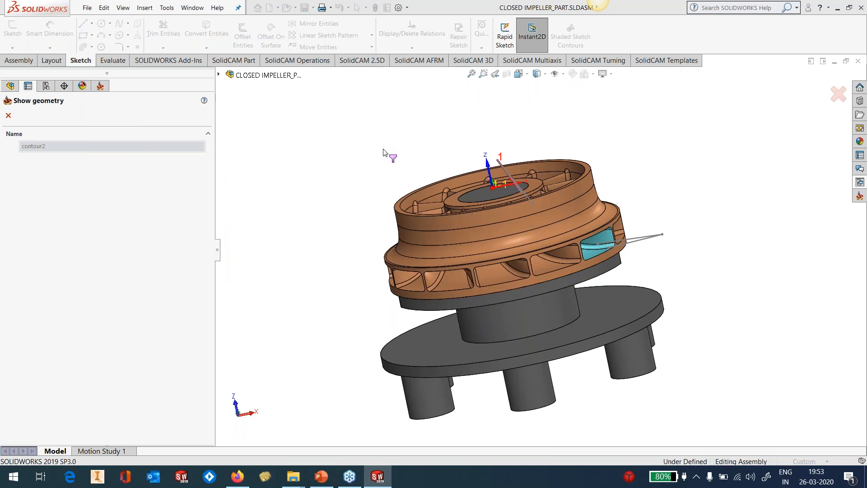
scroll(589, 243, "down", 5)
middle_click_drag(590, 243, 562, 278)
scroll(529, 205, "down", 3)
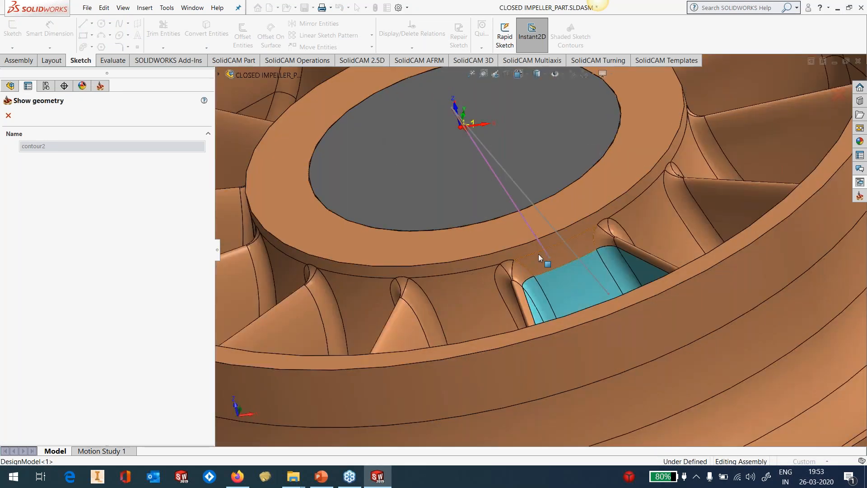
left_click(8, 115)
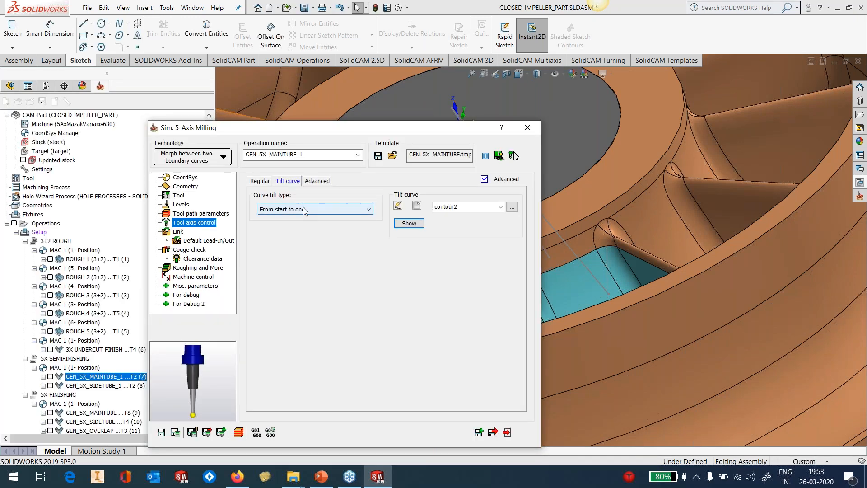
- Review the regular and advanced tool axis control settings, then the gouge check settings of GEN_5X_MAINTUBE_1
left_click(266, 181)
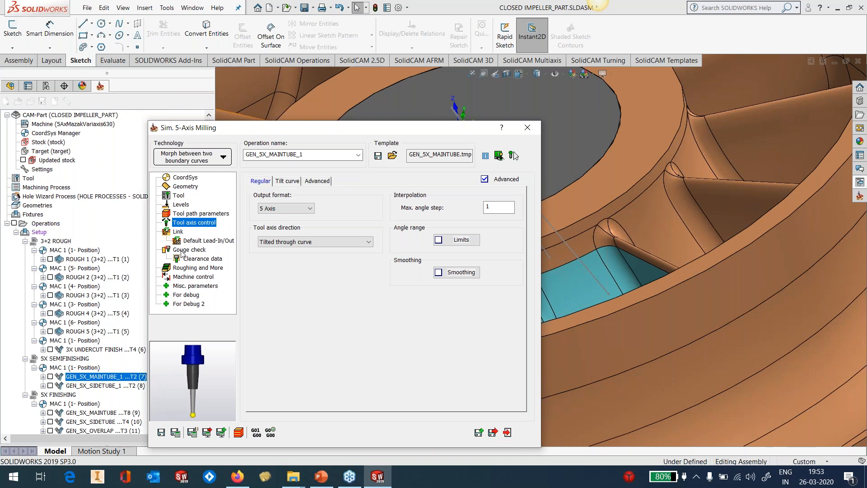
left_click(317, 181)
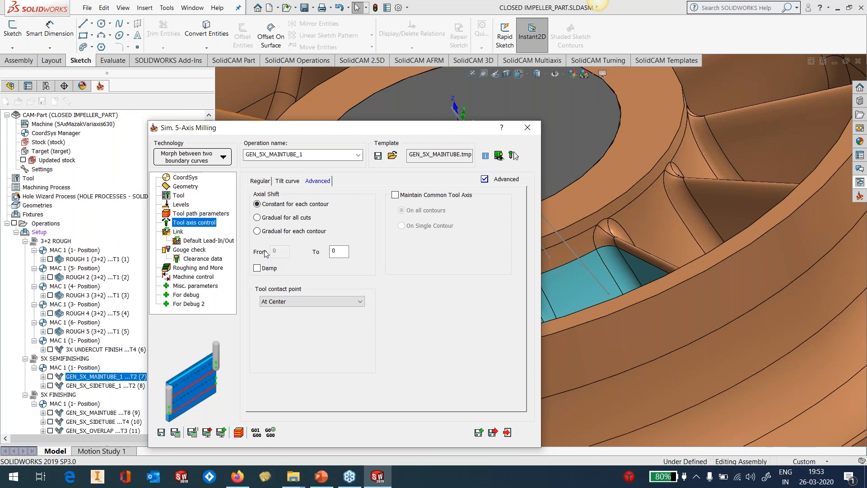
left_click(204, 254)
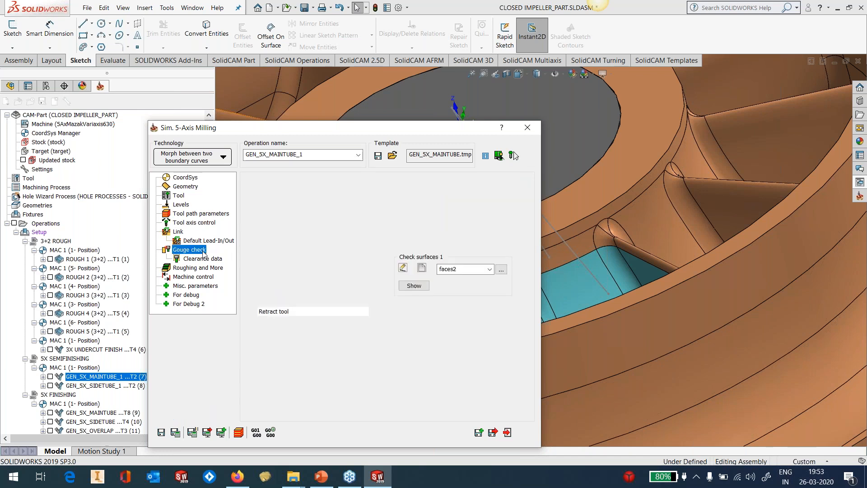
- Collapse the operation dialog and capture a full-screen snip of the highlighted blade channel and tilt curve in Snip & Sketch
double_click(340, 132)
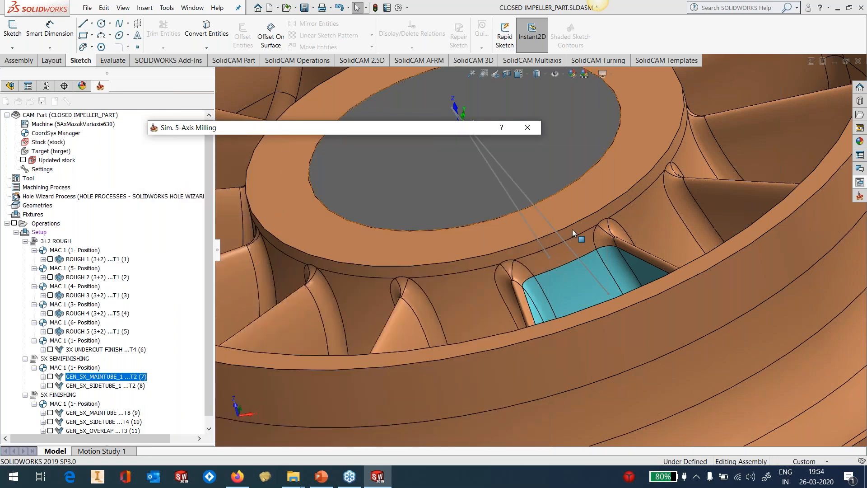
middle_click_drag(608, 273, 605, 289)
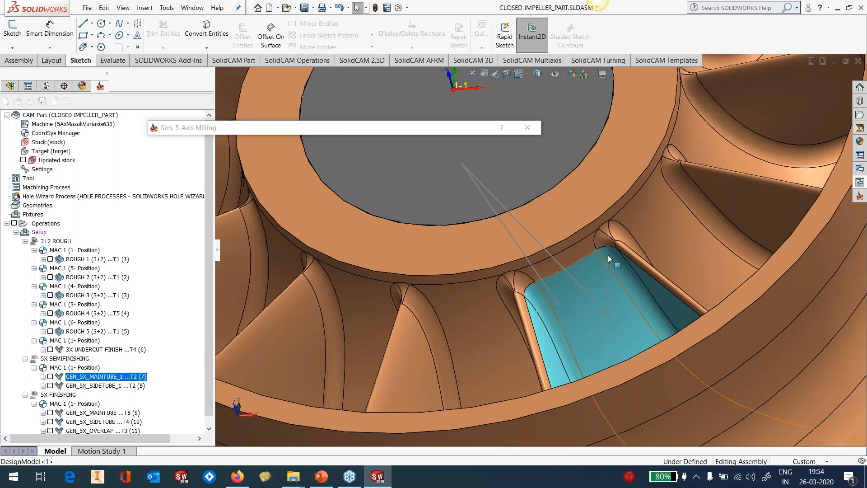
scroll(587, 258, "up", 2)
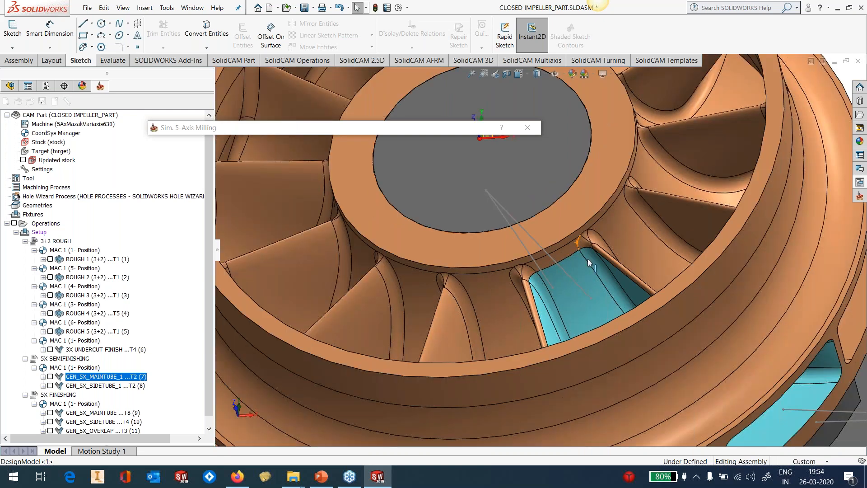
middle_click_drag(615, 334, 628, 331)
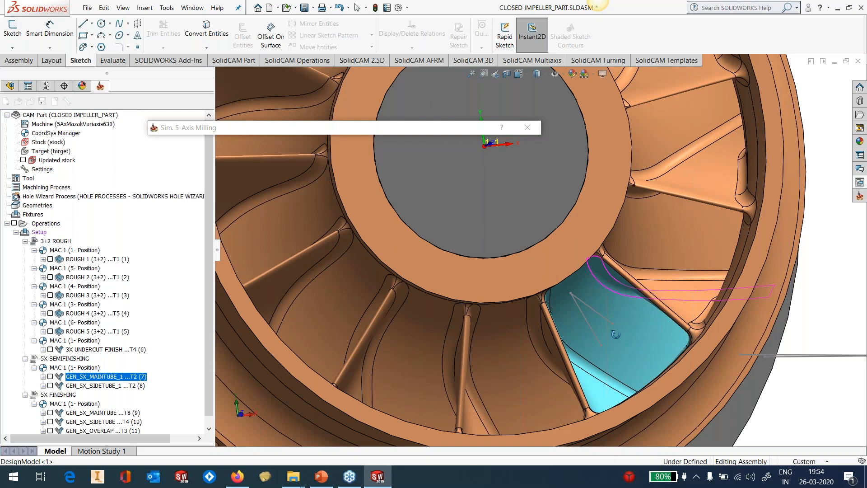
scroll(672, 333, "down", 3)
scroll(672, 333, "up", 2)
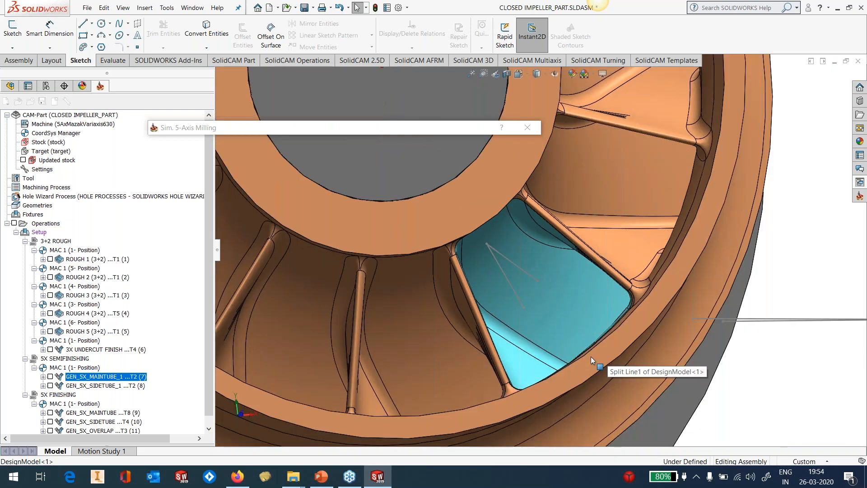
scroll(591, 356, "down", 2)
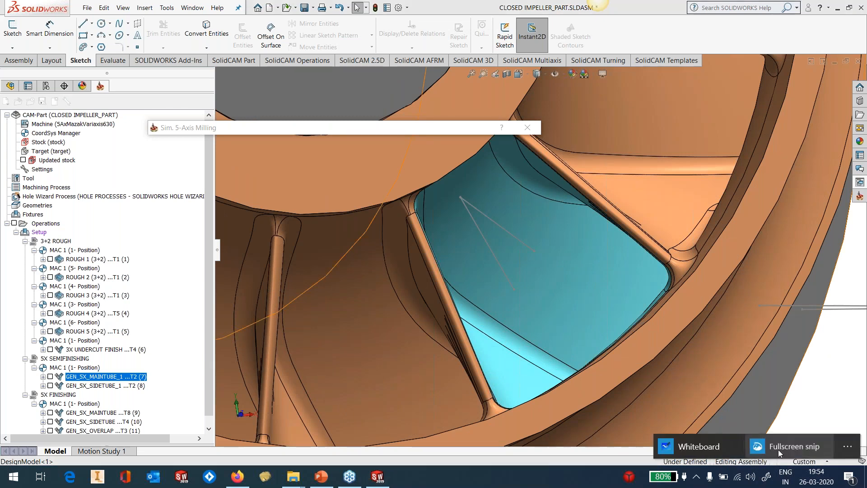
left_click(778, 450)
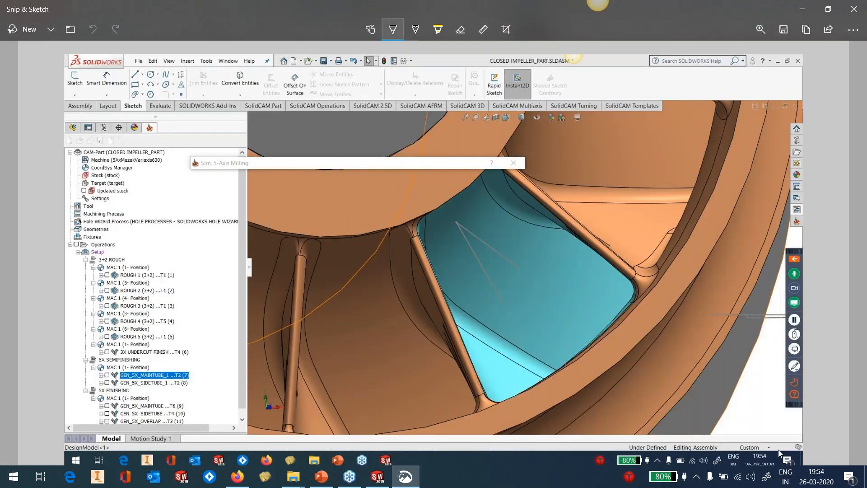
- Set the ballpoint pen to blue and outline the highlighted blade channel on the snip
left_click(393, 29)
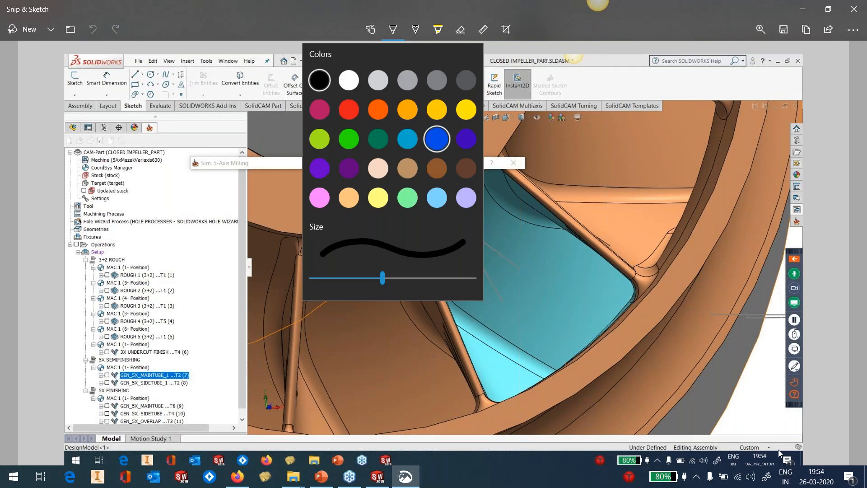
left_click(436, 139)
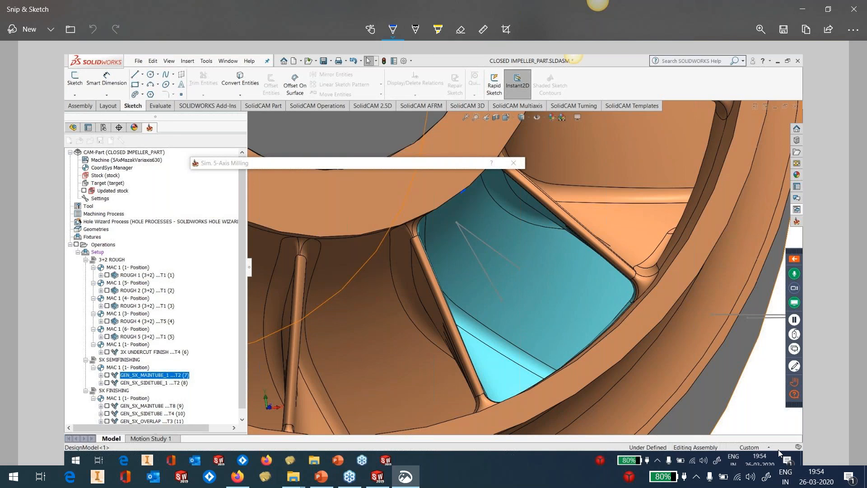
mouse_move(425, 230)
left_mouse_down()
mouse_move(453, 328)
mouse_move(493, 397)
mouse_move(585, 351)
mouse_move(620, 319)
mouse_move(634, 270)
mouse_move(524, 185)
mouse_move(470, 184)
left_mouse_up()
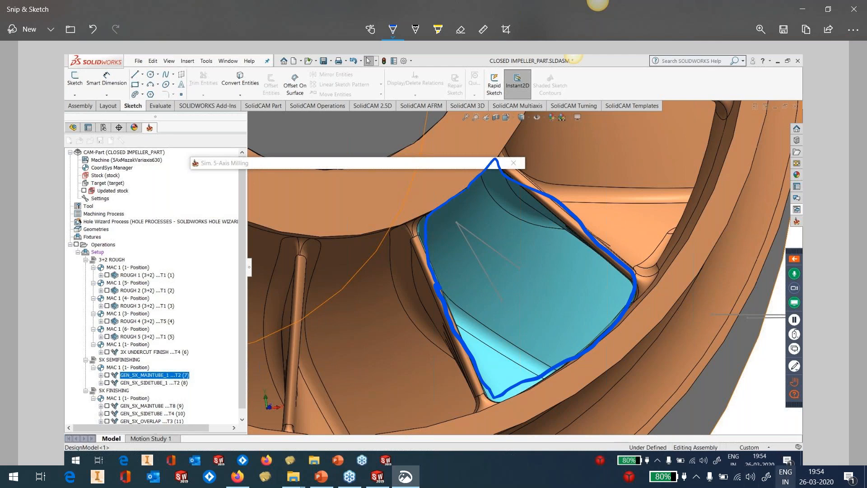
- Switch to SOLIDWORKS, expand the operation dialog to recheck the gouge check strategy, and return to Snip & Sketch
left_click(377, 477)
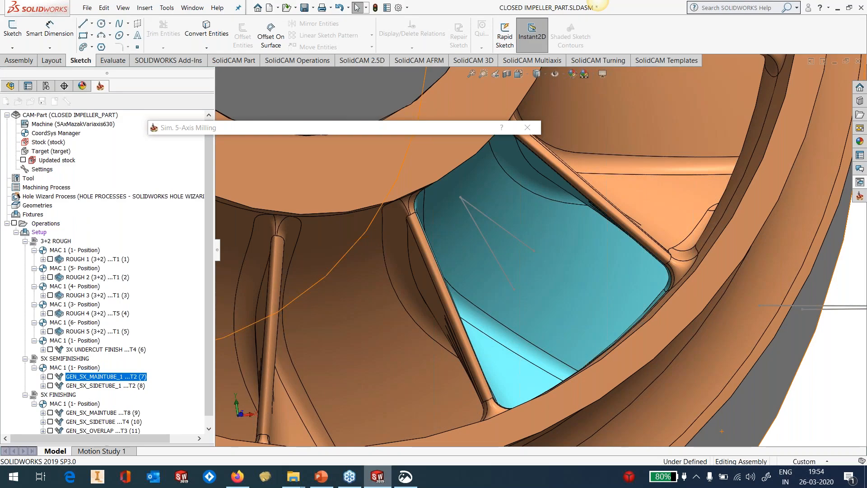
left_click(310, 130)
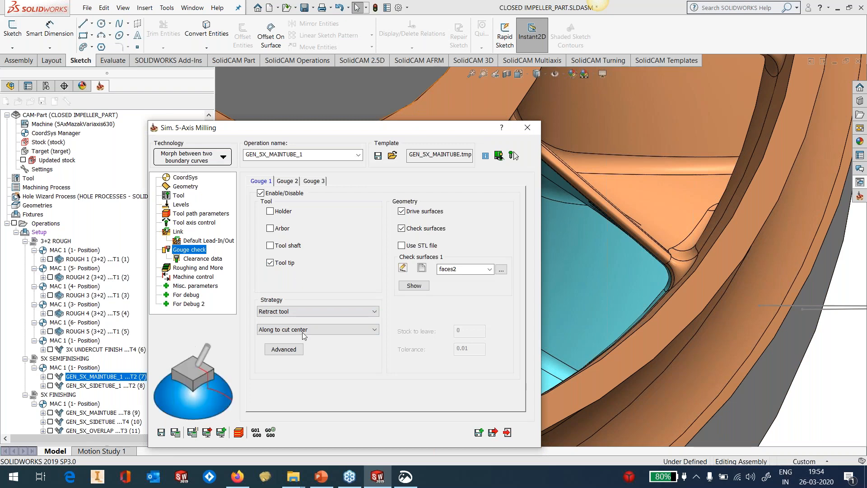
left_click(409, 473)
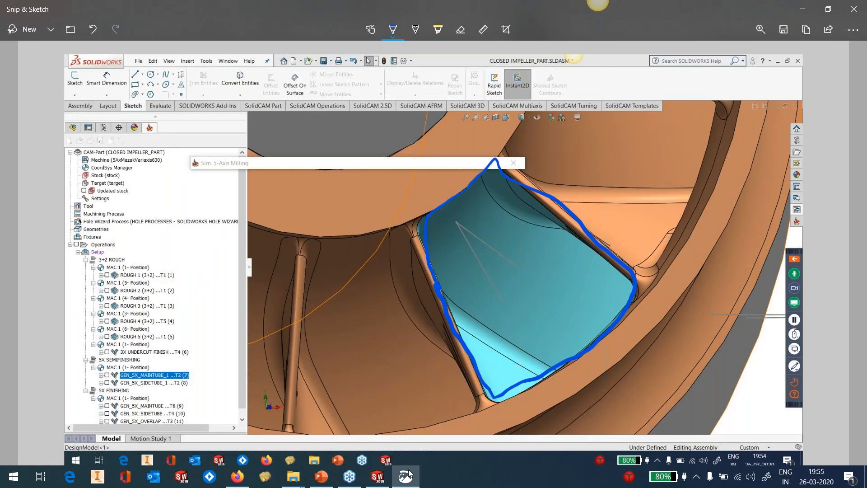
- Mark the channel's centre on the snip, draw arrows pointing inward from its outline, and sketch a smaller contour inside it
left_click_drag(447, 300, 491, 282)
left_click_drag(475, 279, 488, 294)
mouse_move(498, 396)
left_mouse_down()
mouse_move(508, 347)
mouse_move(512, 354)
left_mouse_up()
left_click_drag(515, 278, 525, 287)
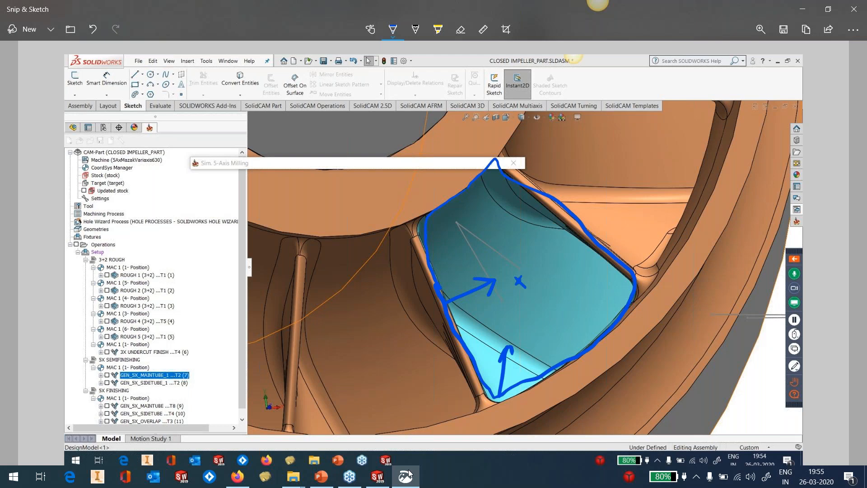
mouse_move(587, 344)
left_mouse_down()
mouse_move(552, 311)
mouse_move(562, 311)
left_mouse_up()
mouse_move(634, 286)
left_mouse_down()
mouse_move(594, 284)
mouse_move(605, 296)
left_mouse_up()
mouse_move(584, 231)
left_mouse_down()
mouse_move(553, 263)
mouse_move(561, 256)
left_mouse_up()
mouse_move(514, 182)
left_mouse_down()
mouse_move(503, 228)
mouse_move(510, 221)
left_mouse_up()
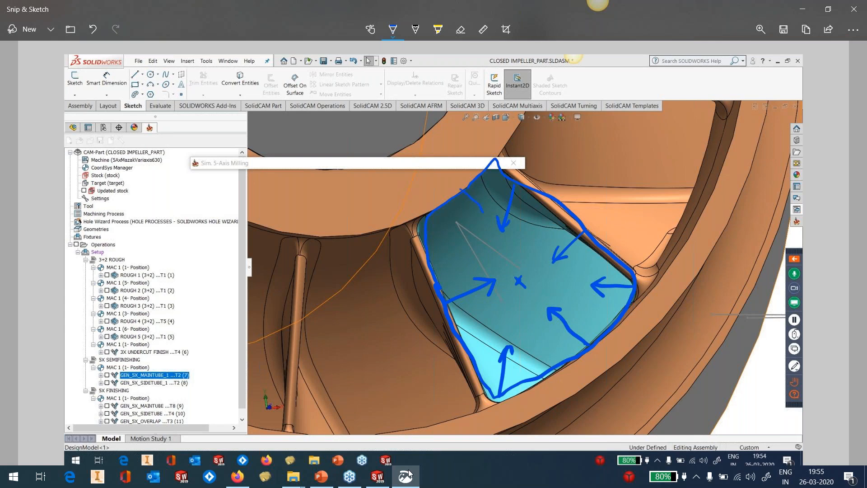
mouse_move(445, 246)
left_mouse_down()
mouse_move(496, 356)
mouse_move(562, 340)
mouse_move(590, 316)
mouse_move(592, 261)
mouse_move(542, 208)
left_mouse_up()
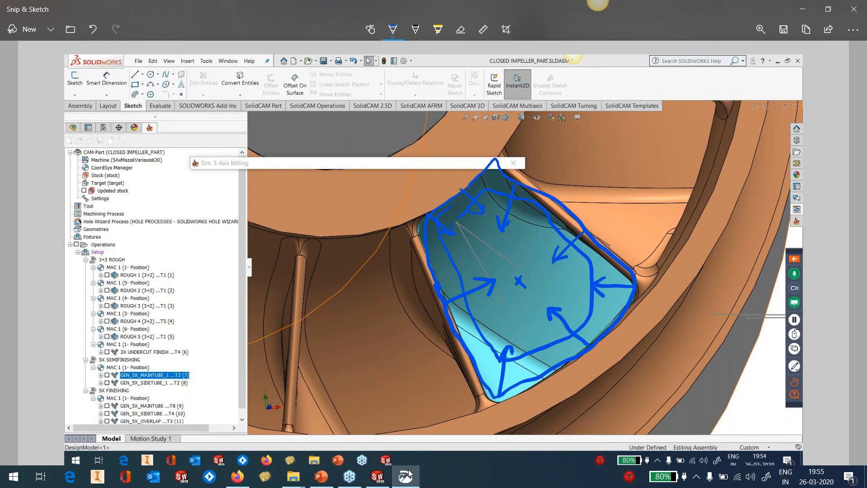
- Switch back to SOLIDWORKS, close the operation dialog and display the GEN_5X_MAINTUBE_1 tool path on the impeller
left_click(379, 479)
left_click(379, 477)
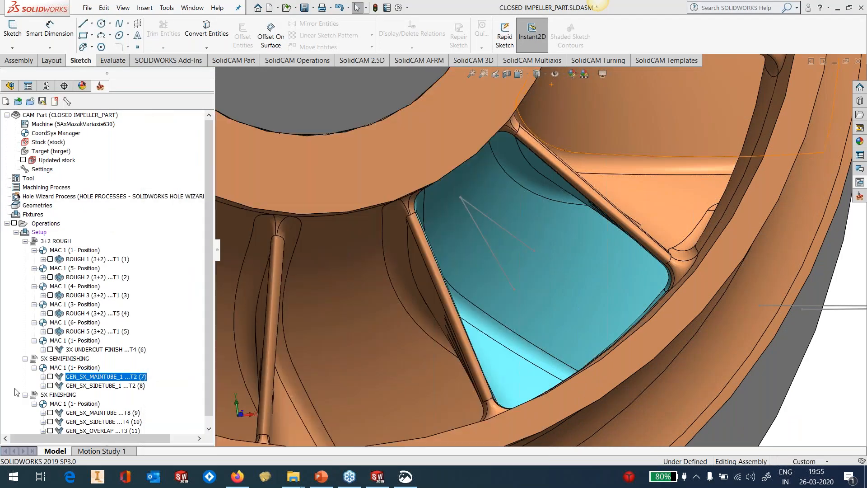
left_click(50, 376)
mouse_move(635, 210)
middle_mouse_down()
mouse_move(632, 149)
mouse_move(633, 197)
middle_mouse_up()
scroll(619, 215, "up", 8)
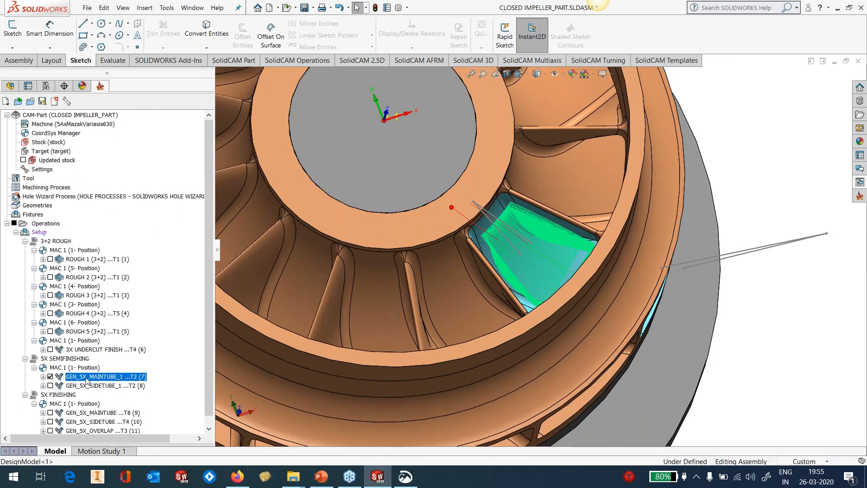
- Open SolidCAM Settings, check the general machine simulation options and accept them
left_click(170, 10)
mouse_move(267, 55)
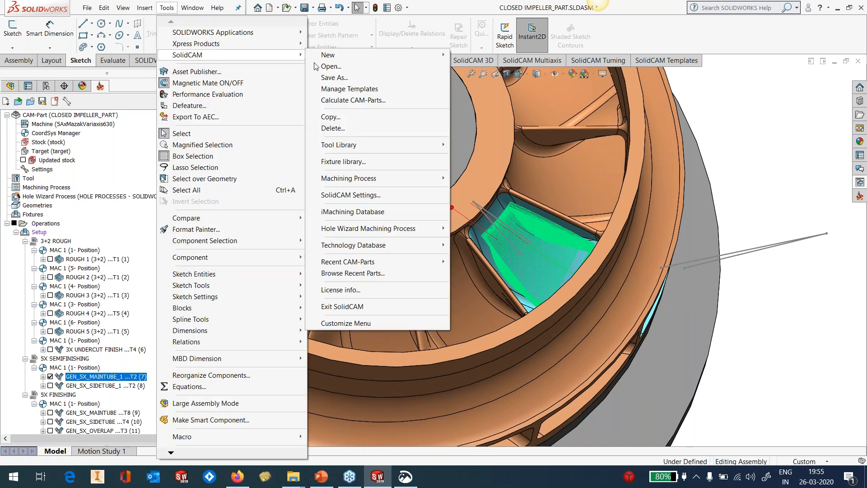
left_click(420, 194)
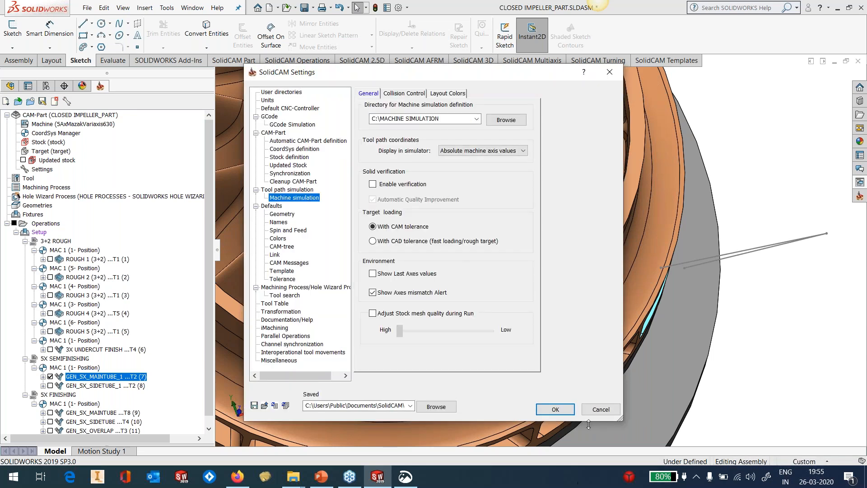
left_click(553, 410)
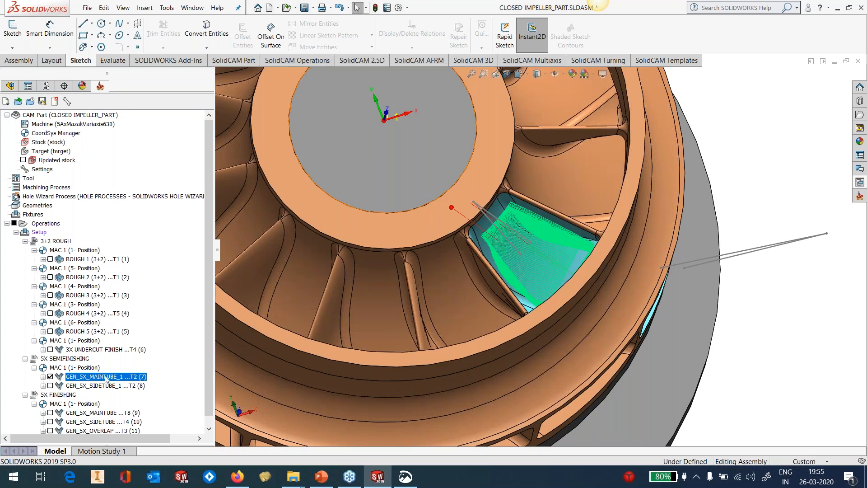
- Simulate the GEN_5X_MAINTUBE_1 operation in Machine Simulation mode
right_click(105, 379)
left_click(130, 179)
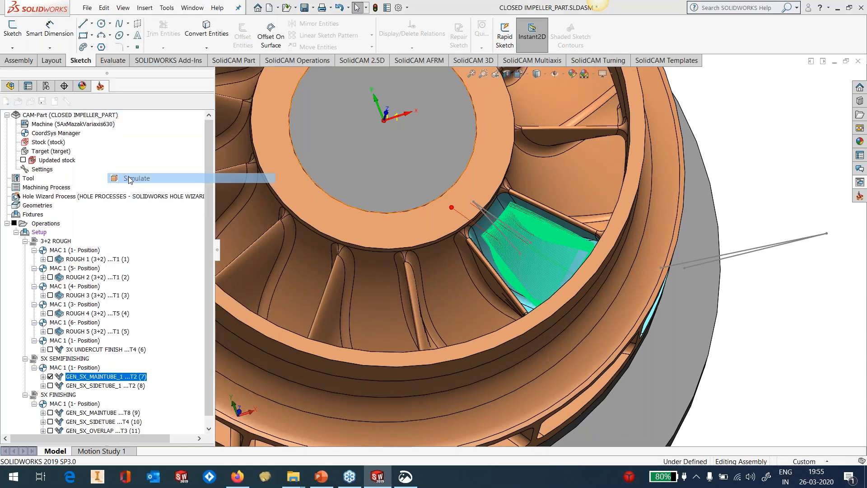
left_click(141, 222)
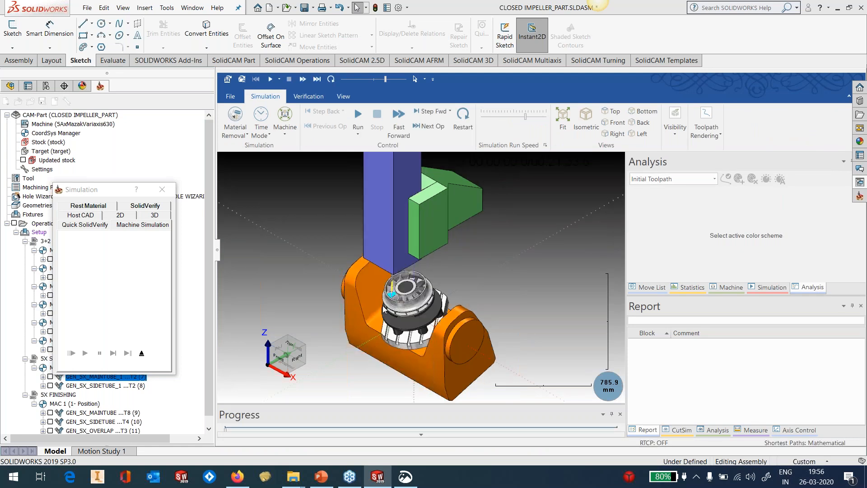
- Run the GEN_5X_MAINTUBE_1 machine simulation at a reduced speed, raise the run speed partway through, and pause it
scroll(384, 309, "up", 6)
middle_click_drag(384, 309, 408, 320)
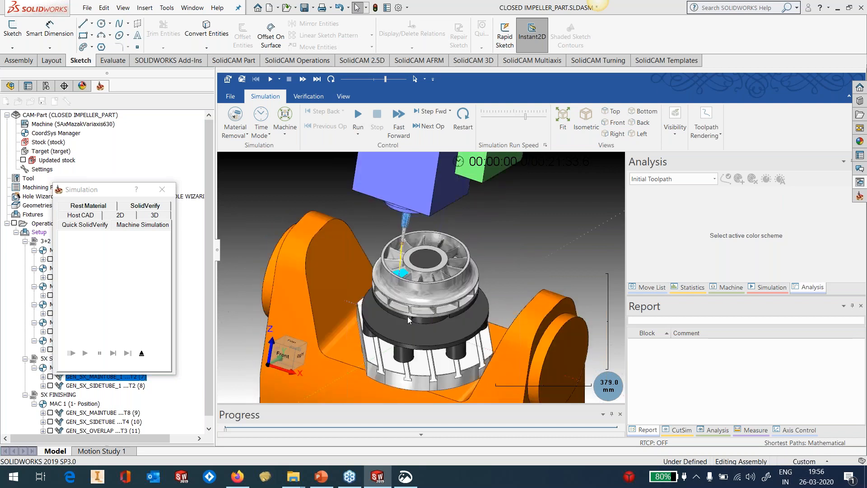
scroll(408, 320, "up", 8)
scroll(405, 277, "down", 2)
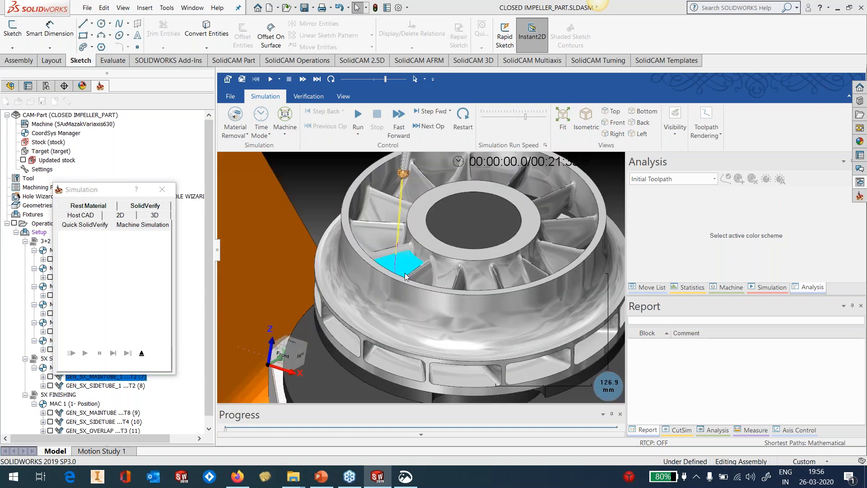
scroll(405, 276, "down", 6)
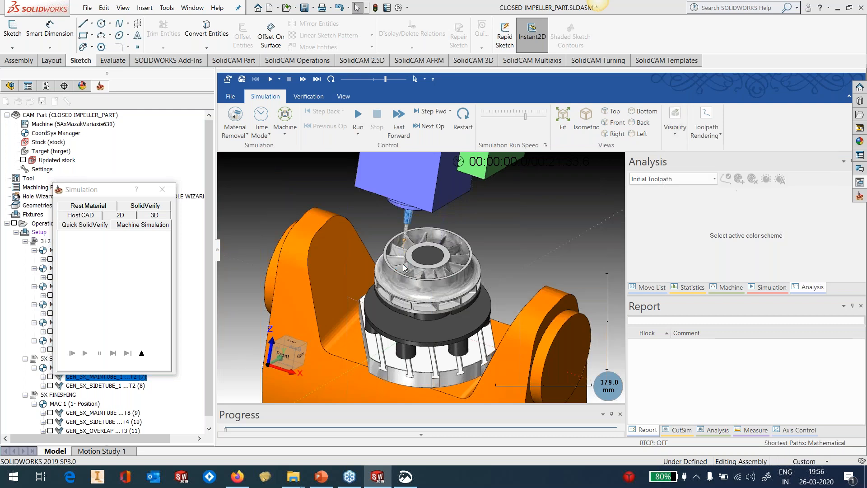
scroll(404, 267, "up", 3)
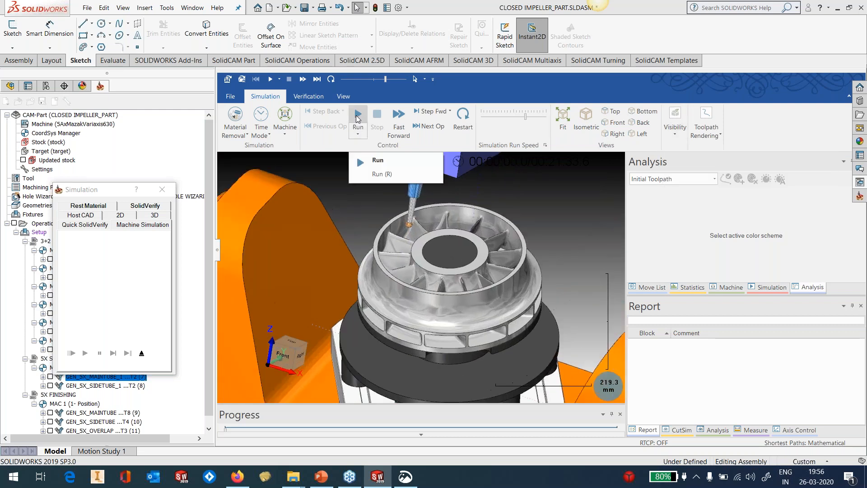
left_click_drag(525, 117, 513, 117)
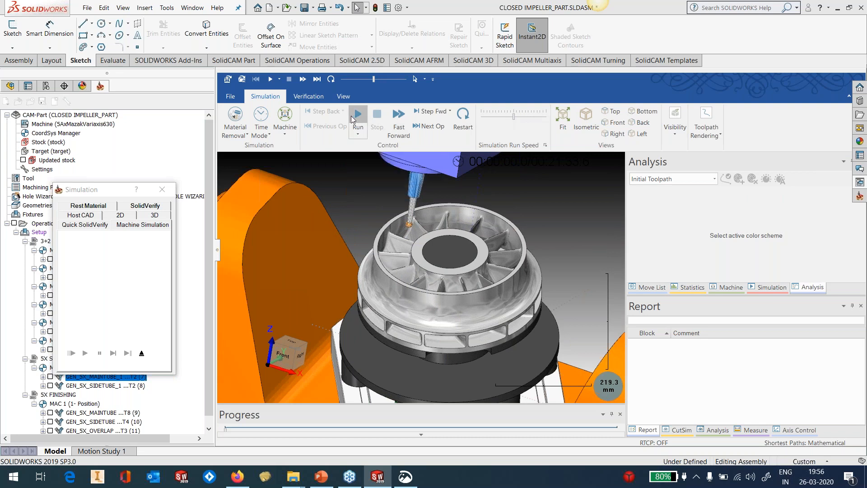
left_click(357, 119)
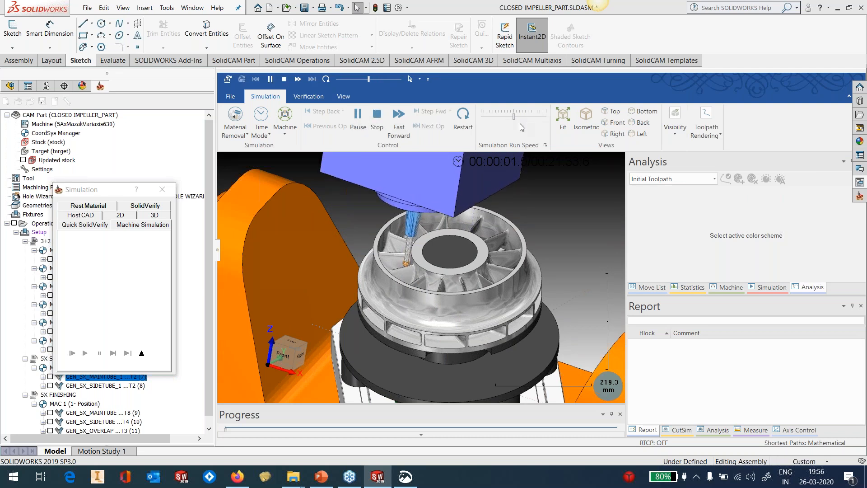
left_click_drag(515, 117, 524, 117)
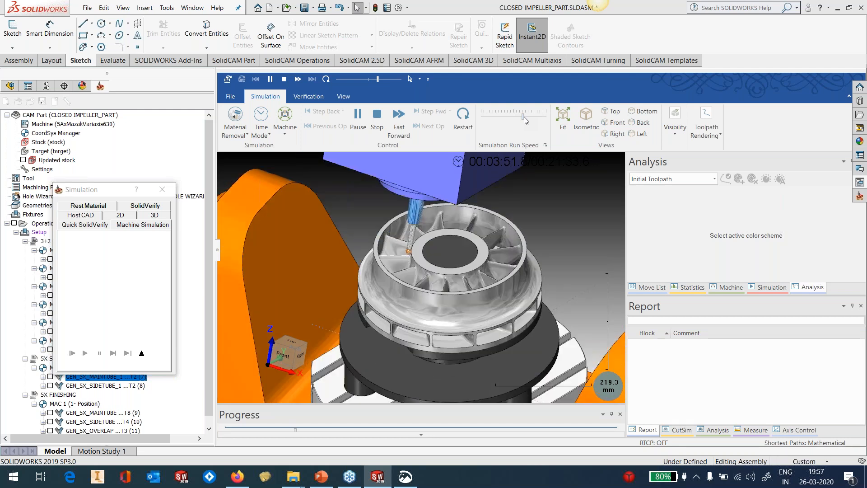
left_click(364, 113)
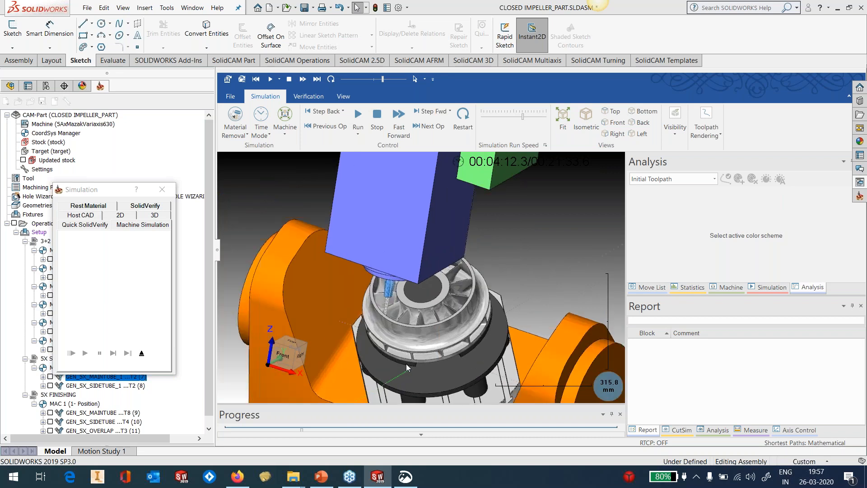
- Run the machine simulation of GEN_5X_SIDETUBE_1 with the side opening in view, and exit the simulation
scroll(408, 367, "up", 4)
left_click(110, 387)
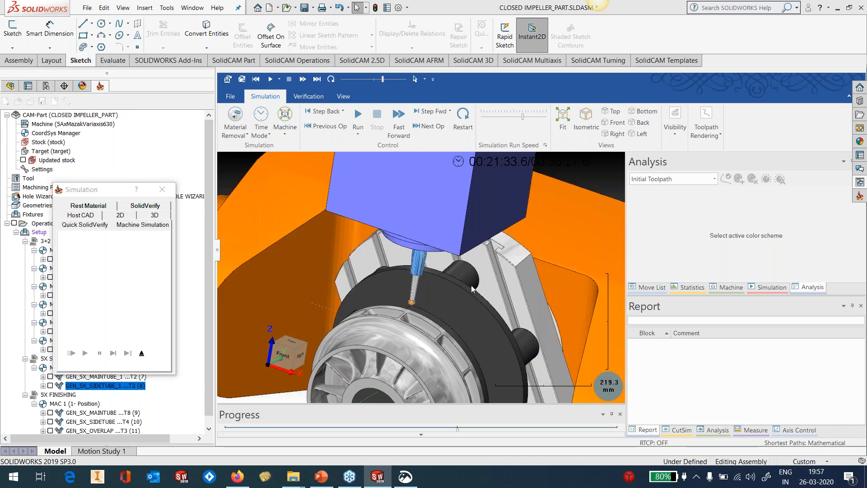
scroll(472, 289, "down", 5)
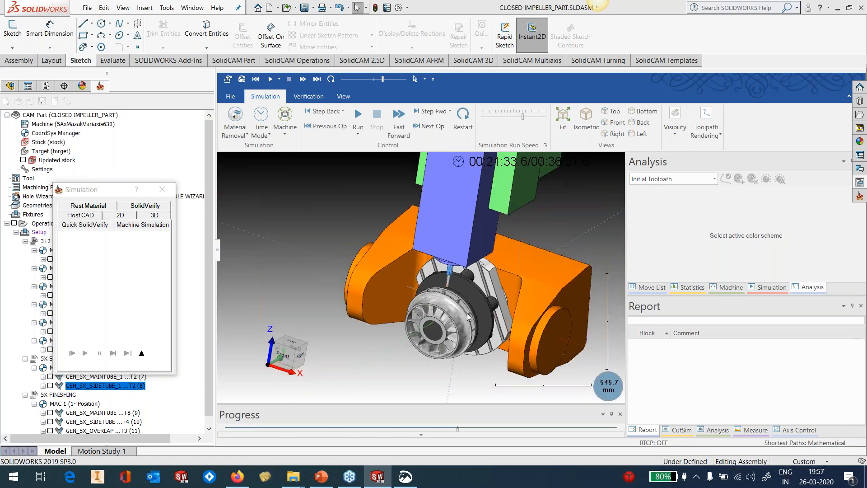
scroll(467, 317, "up", 3)
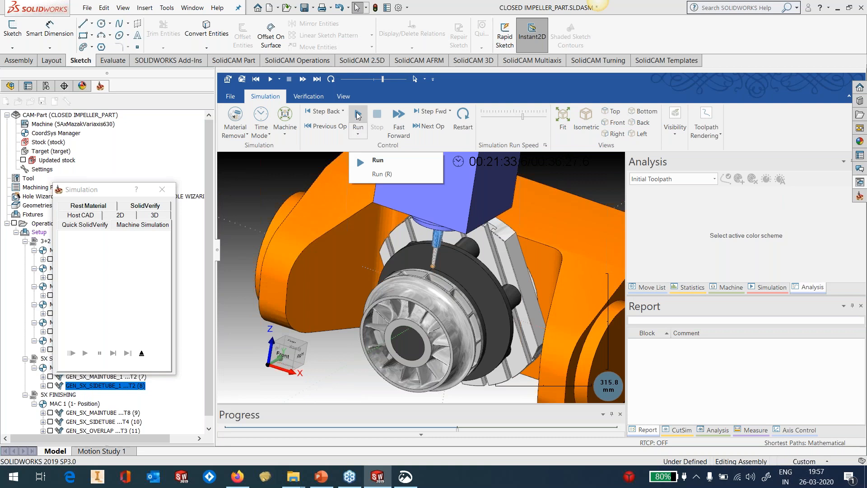
left_click(358, 119)
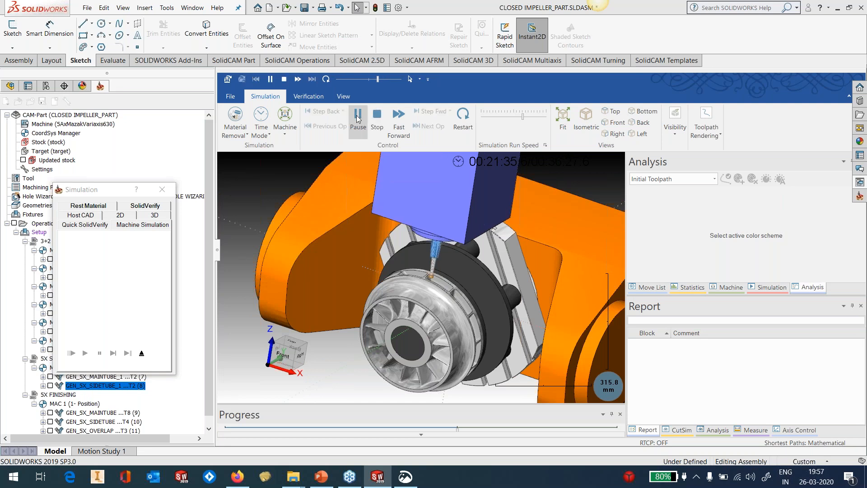
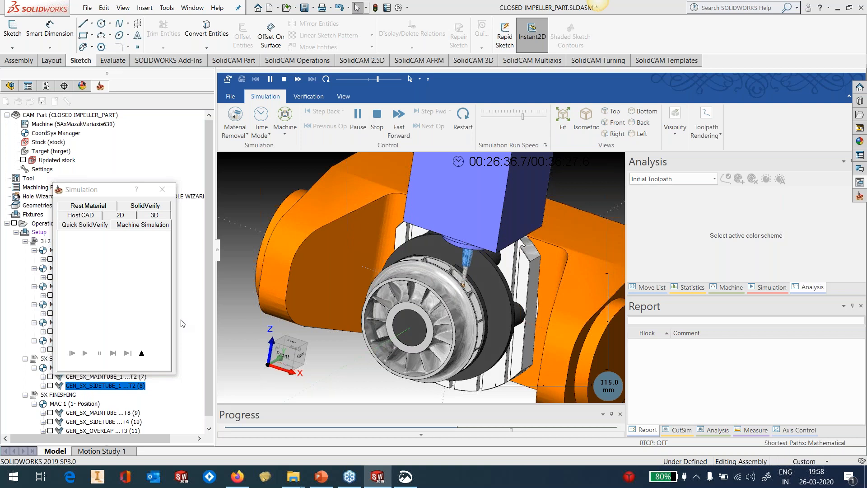
left_click(141, 353)
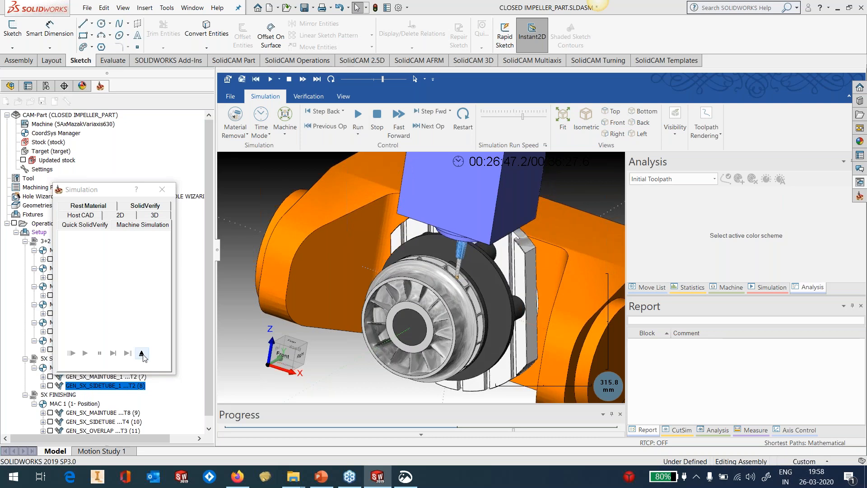
left_click(142, 354)
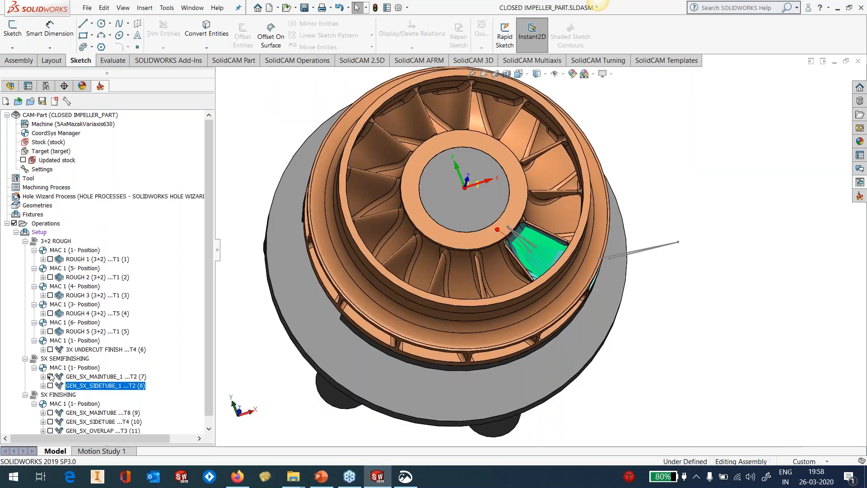
- Hide the GEN_5X_MAINTUBE_1 tool path and inspect the GEN_5X_MAINTUBE, GEN_5X_SIDETUBE and GEN_5X_OVERLAP finishing tool paths one at a time
left_click(50, 376)
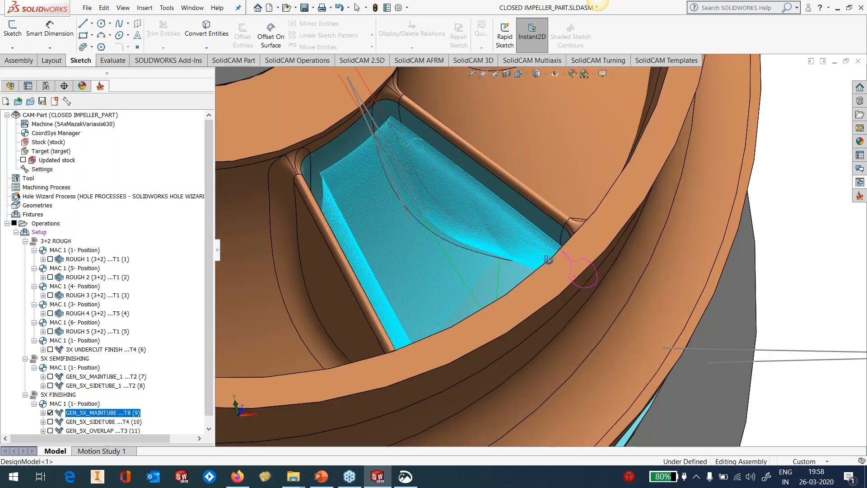
middle_click_drag(549, 259, 545, 246)
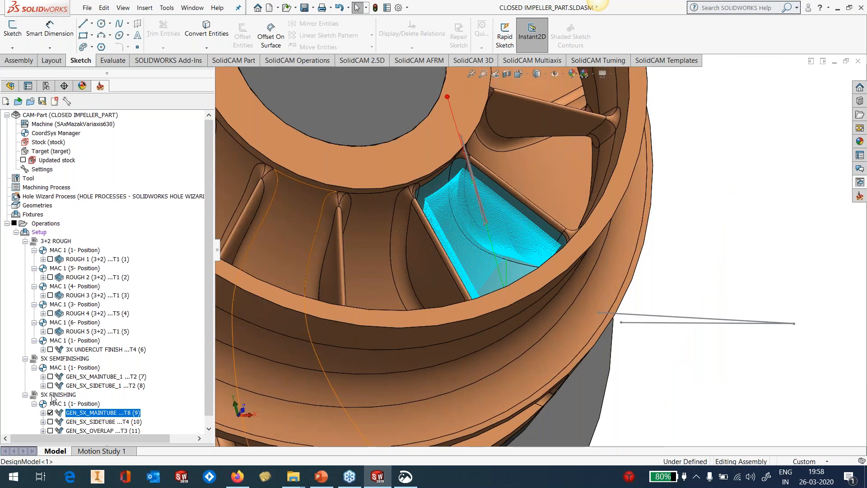
left_click(50, 413)
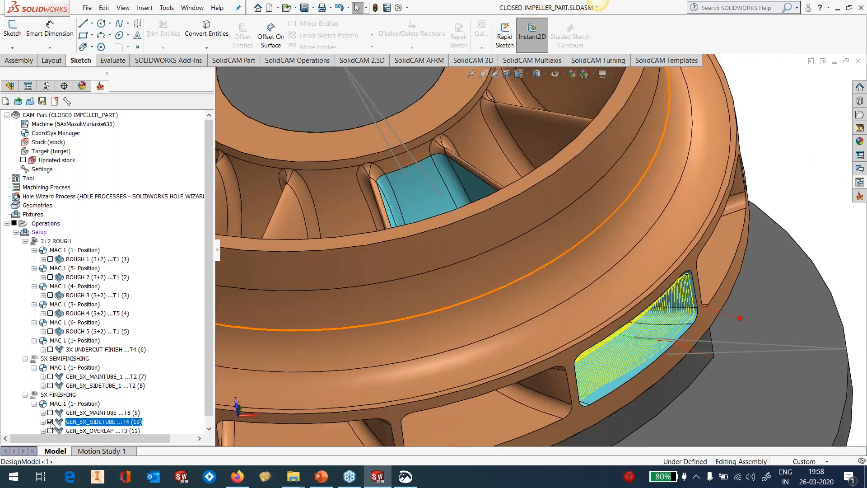
left_click(50, 430)
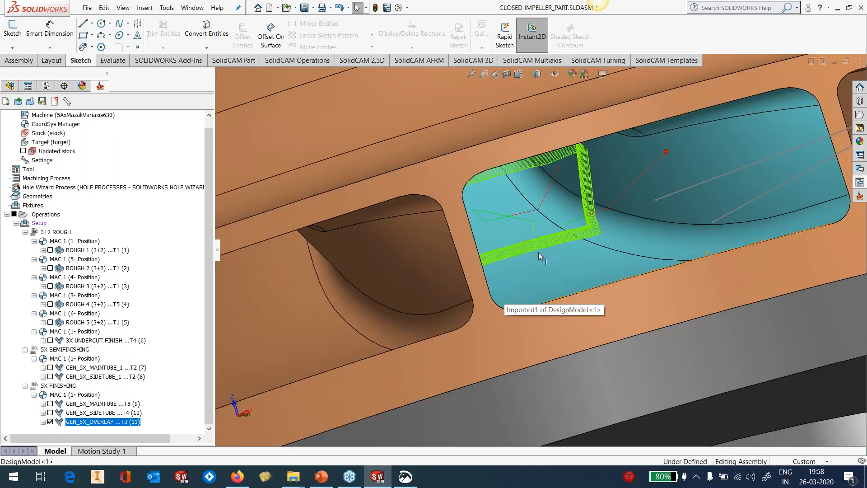
- Inspect the GEN_5X_OVERLAP tool path inside the side opening and from the impeller's top, and hide it
scroll(538, 252, "down", 3)
middle_click_drag(525, 258, 528, 280)
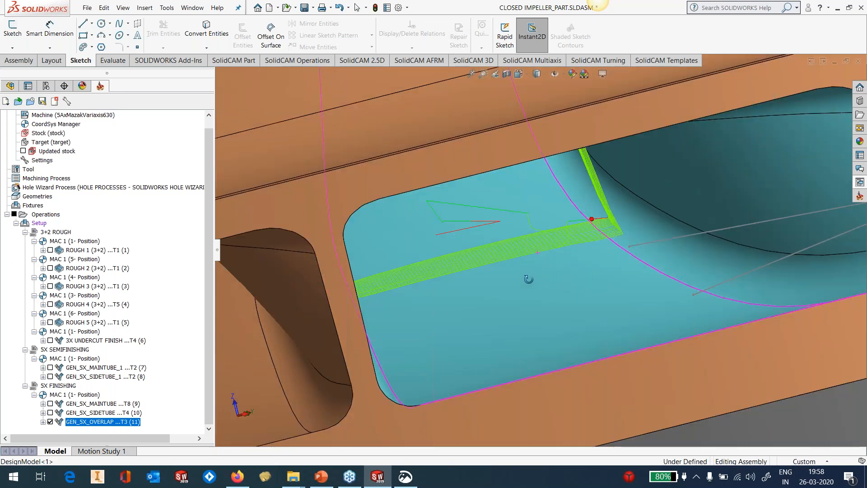
scroll(560, 294, "up", 4)
middle_click_drag(559, 294, 581, 361)
scroll(581, 360, "up", 3)
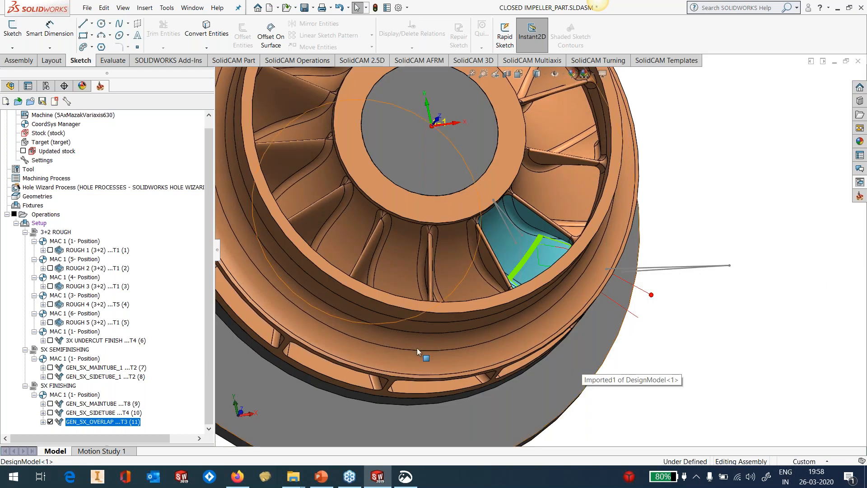
left_click(50, 421)
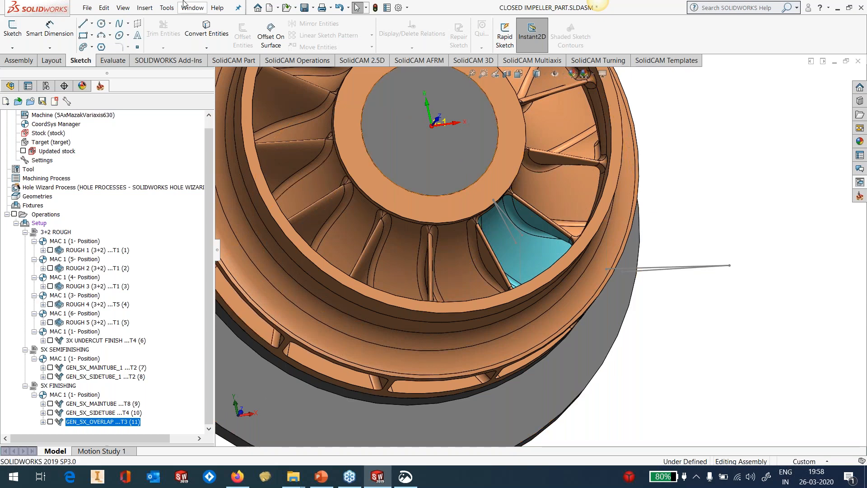
- Open the SIM5X_AUTOTILT CAM-Part in place of the closed impeller part
left_click(167, 8)
mouse_move(296, 54)
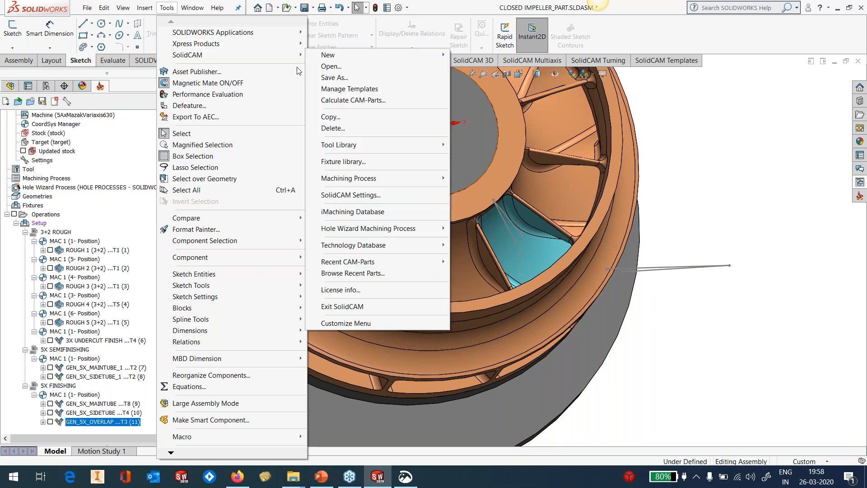
left_click(338, 68)
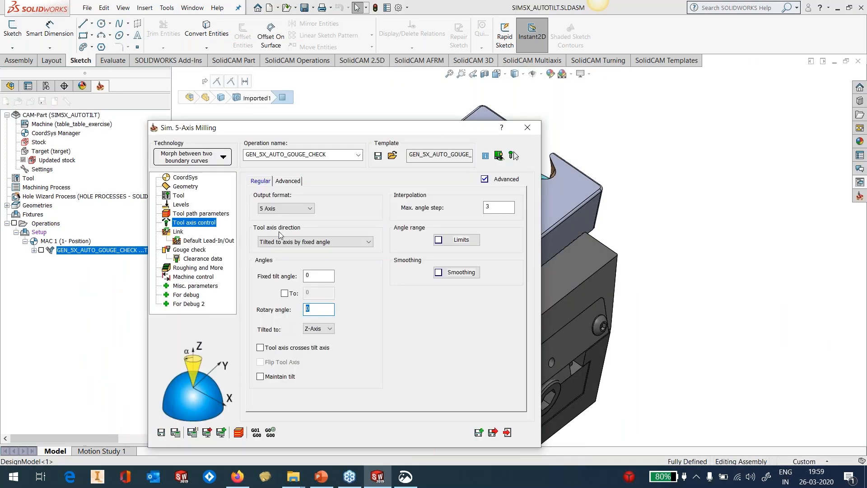
- Review the gouge check settings of GEN_5X_AUTO_GOUGE_CHECK, run its Host CAD simulation, and close the operation
left_click(191, 251)
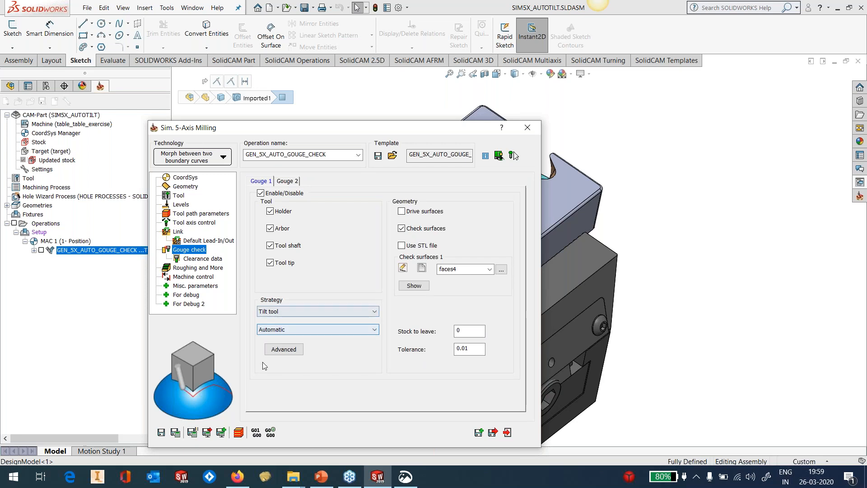
left_click(240, 434)
left_click(81, 360)
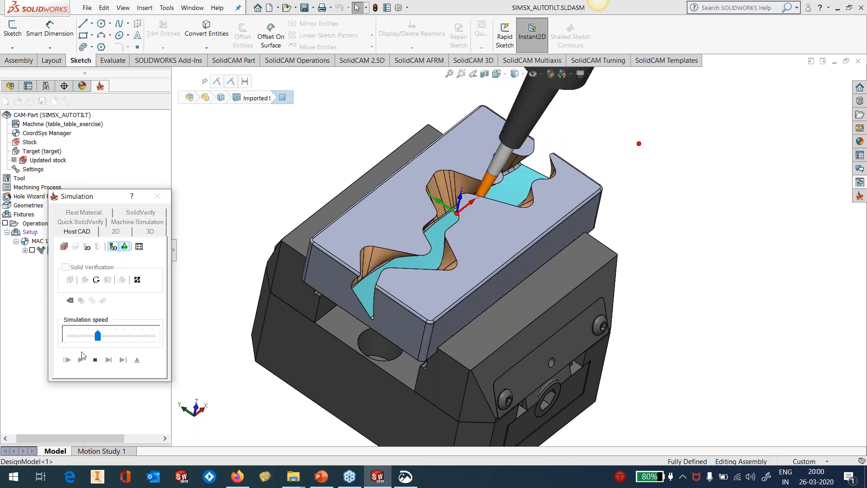
left_click(137, 359)
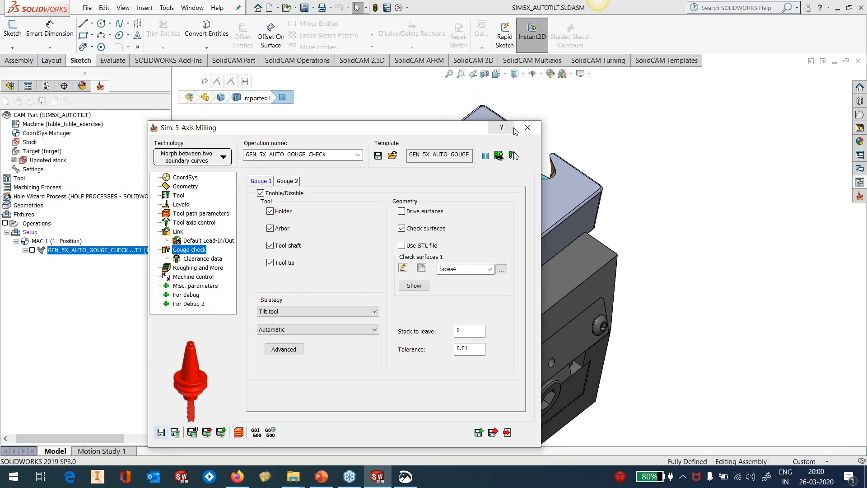
left_click(527, 127)
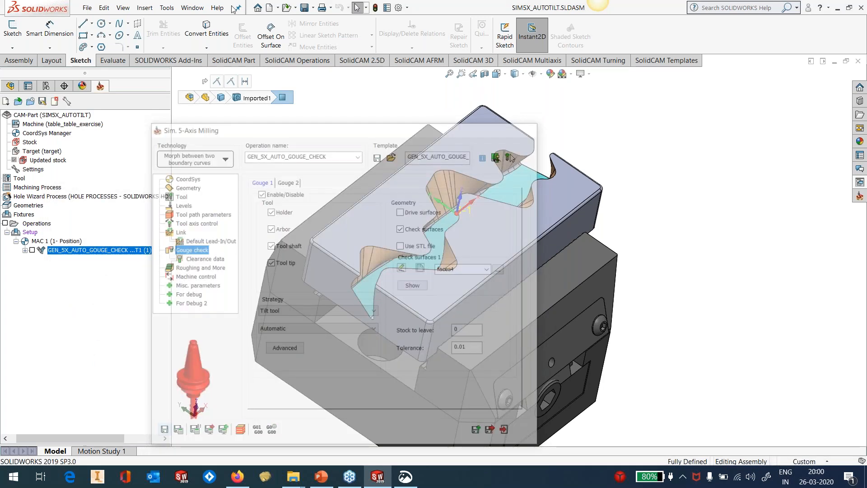
- Open the 3AXIS AUTOTILT.PRT CAM-Part from the 3 AXIS AUTO TILT folder
left_click(167, 8)
mouse_move(253, 55)
left_click(331, 67)
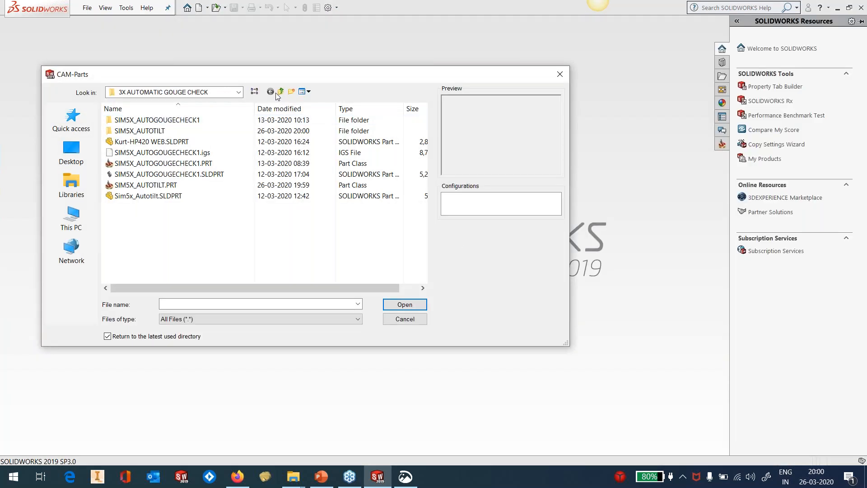
left_click(280, 92)
double_click(162, 120)
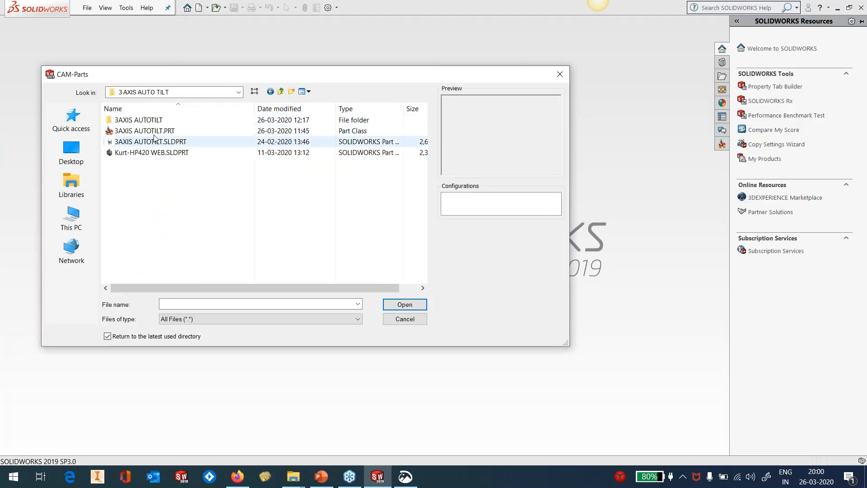
left_click(154, 131)
left_click(408, 304)
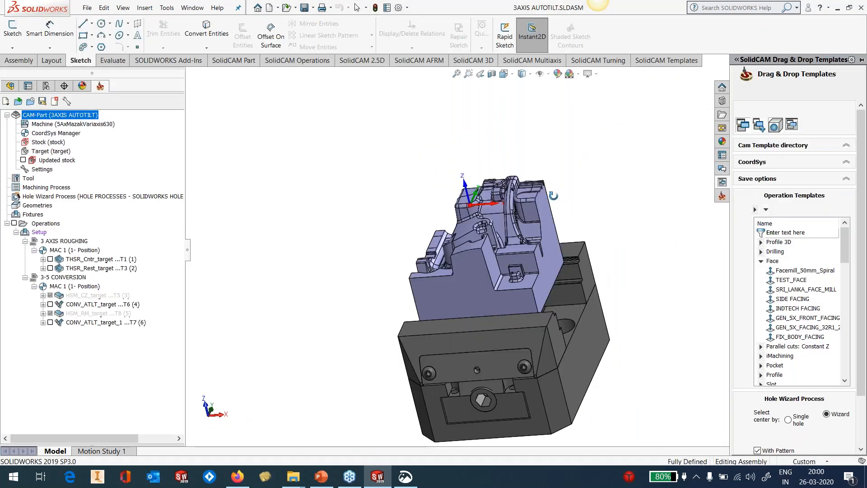
- Measure the distance between the part's small uppermost flat face and the low step face beside the small boss, and close the measurement
scroll(537, 245, "down", 3)
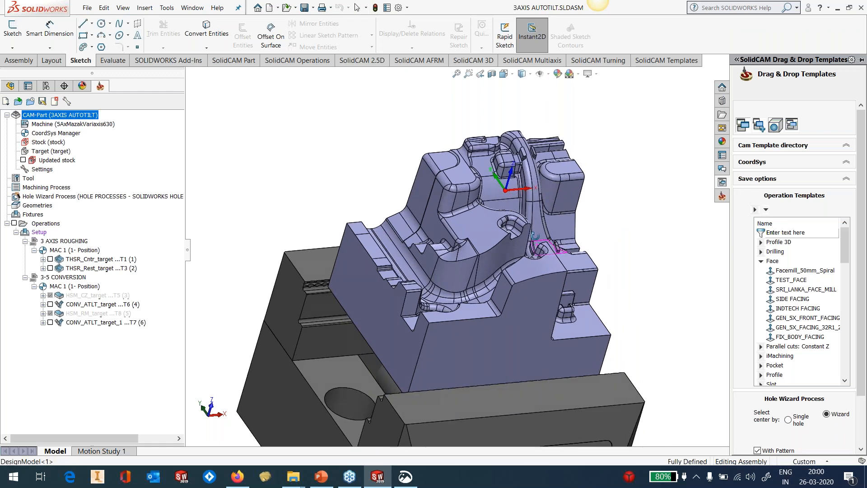
left_click(120, 63)
left_click(120, 63)
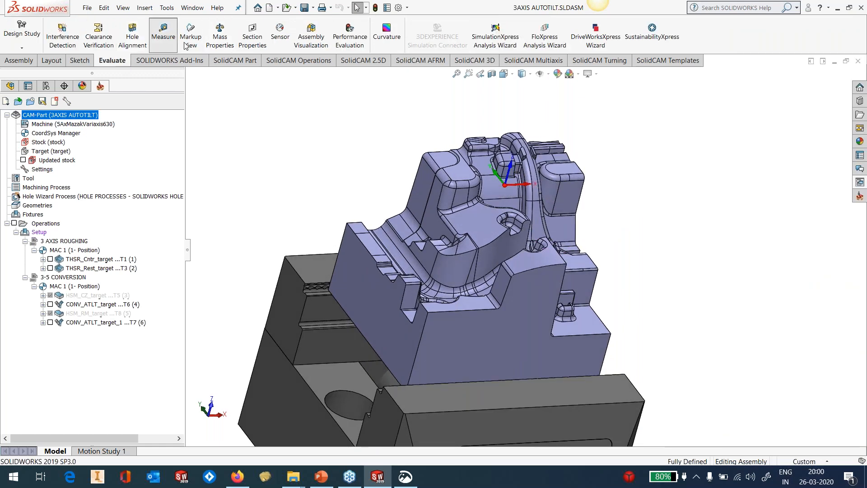
left_click(174, 34)
scroll(509, 128, "down", 3)
scroll(511, 165, "up", 2)
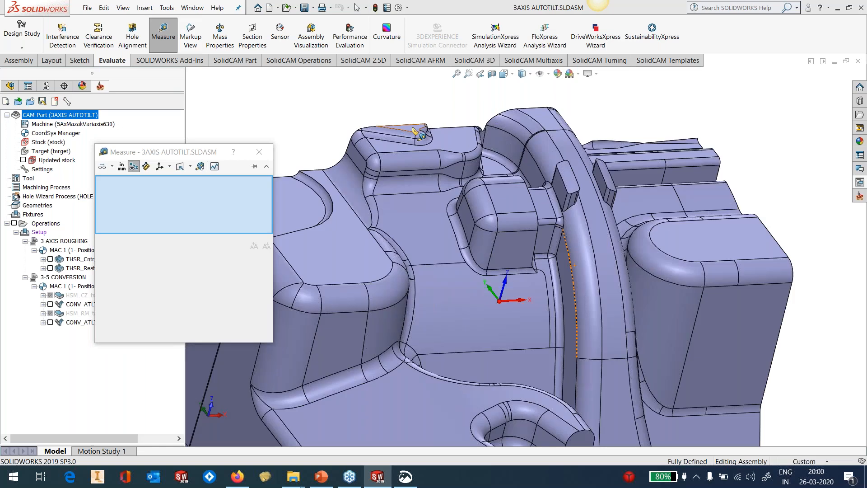
left_click(458, 180)
scroll(464, 330, "up", 3)
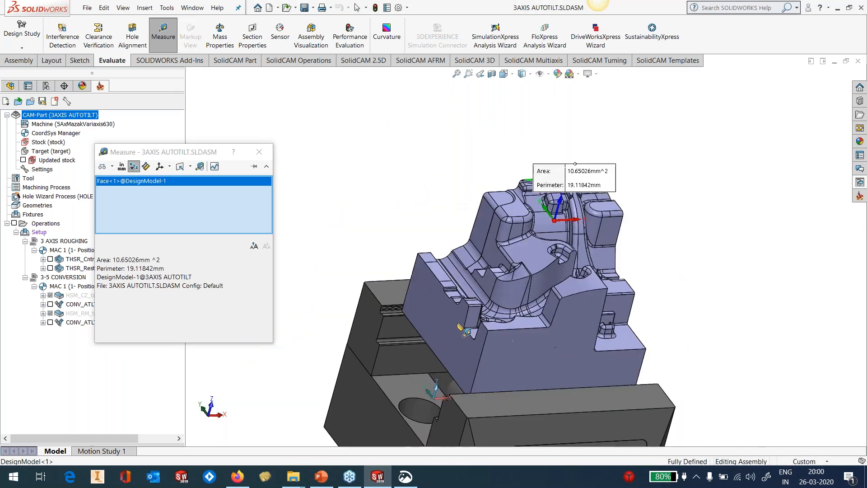
scroll(459, 327, "down", 3)
left_click(795, 362)
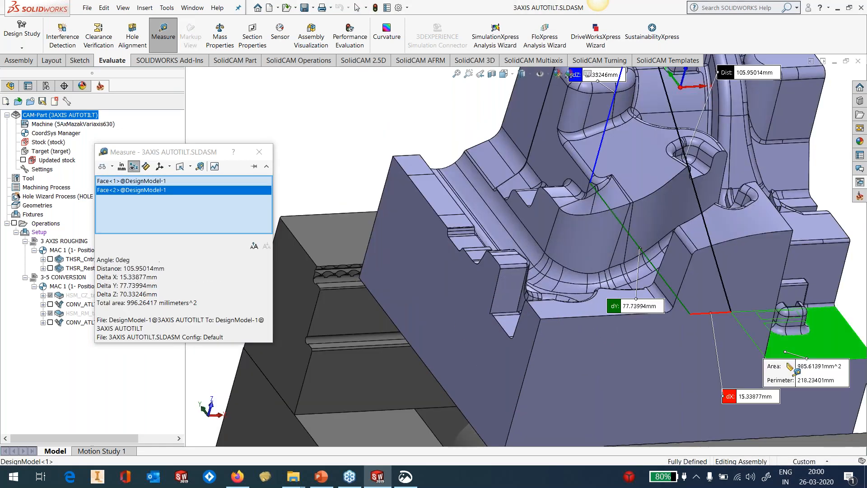
scroll(621, 201, "up", 3)
mouse_move(602, 198)
middle_mouse_down()
mouse_move(631, 193)
mouse_move(598, 197)
middle_mouse_up()
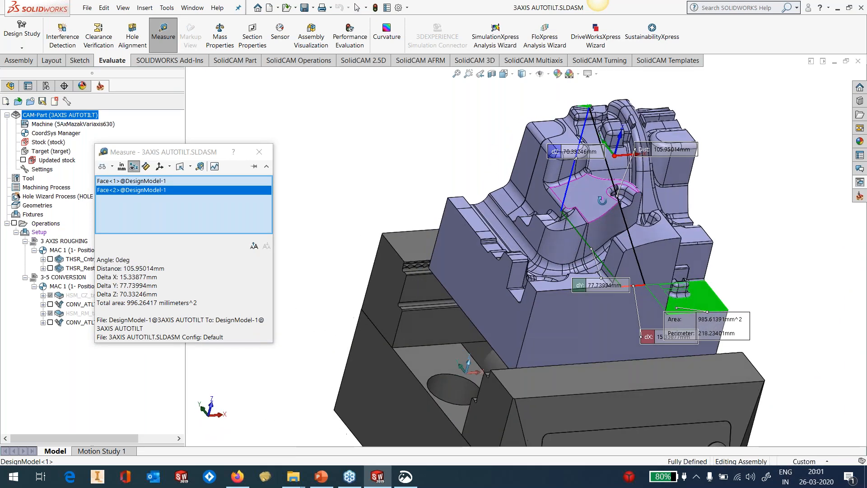
left_click(265, 156)
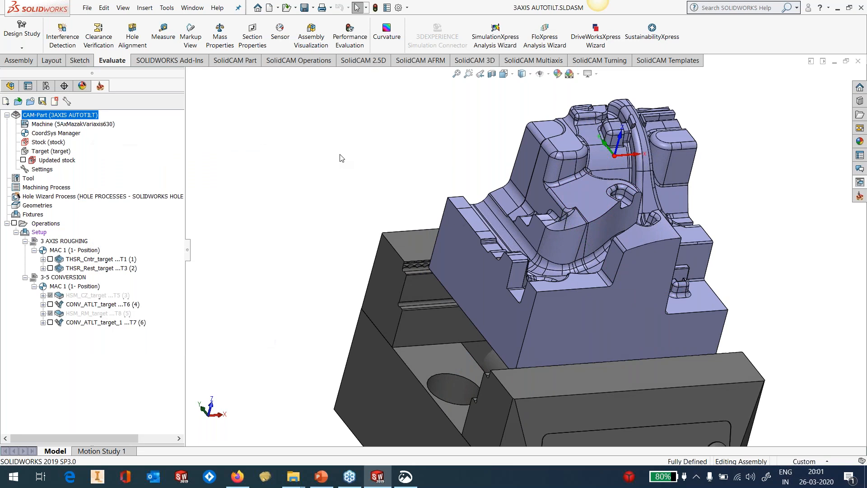
- Display the CONV_ATLT_target tool path and inspect its coverage of the part up close
scroll(623, 195, "down", 2)
middle_click_drag(670, 216, 663, 221)
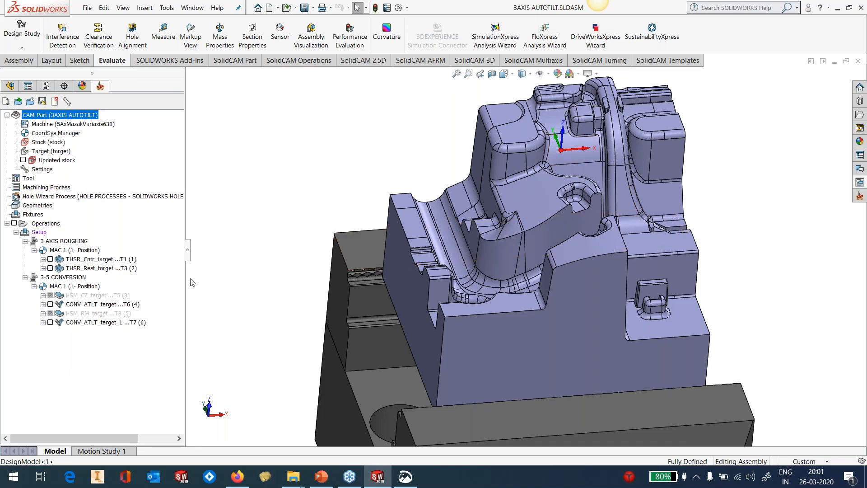
middle_click_drag(318, 234, 562, 301)
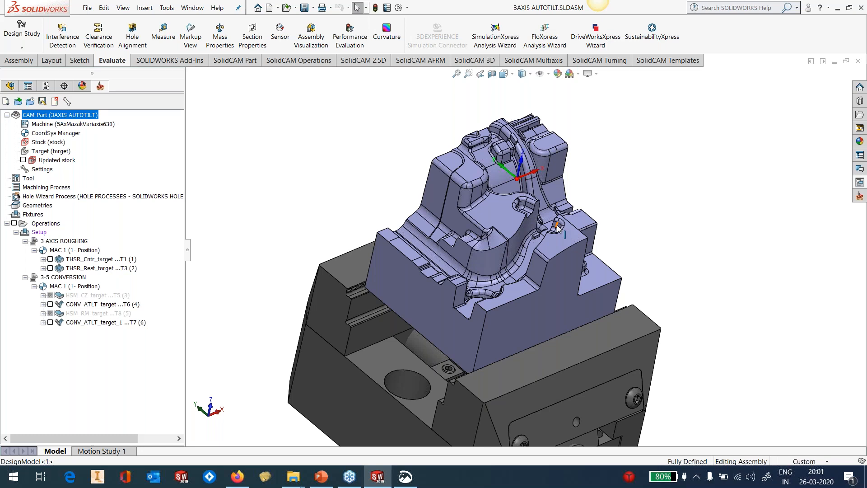
left_click(51, 305)
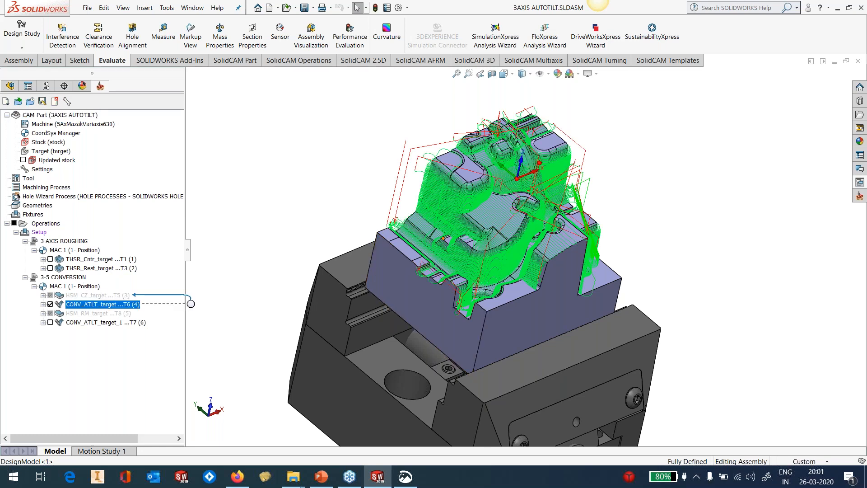
scroll(534, 244, "down", 4)
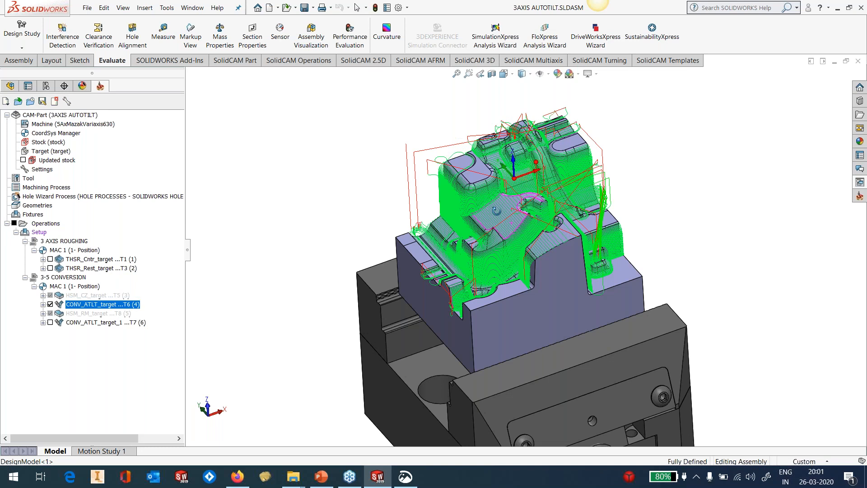
scroll(534, 245, "down", 3)
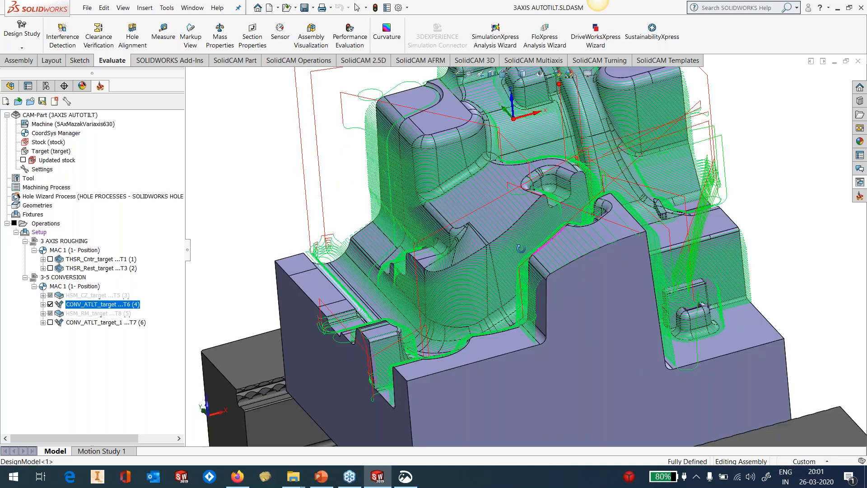
- Load the CONV_ATLT_target operation in Machine Simulation mode, with the part, vise and rotary table in view
right_click(81, 304)
left_click(111, 178)
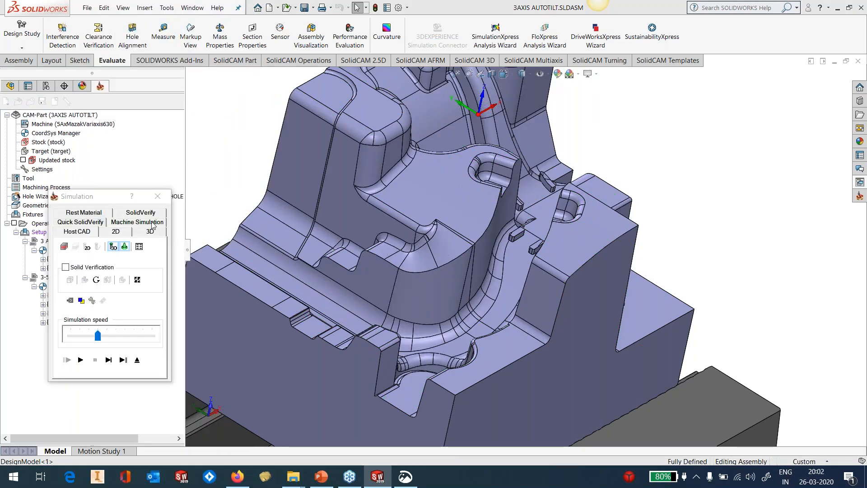
left_click(152, 222)
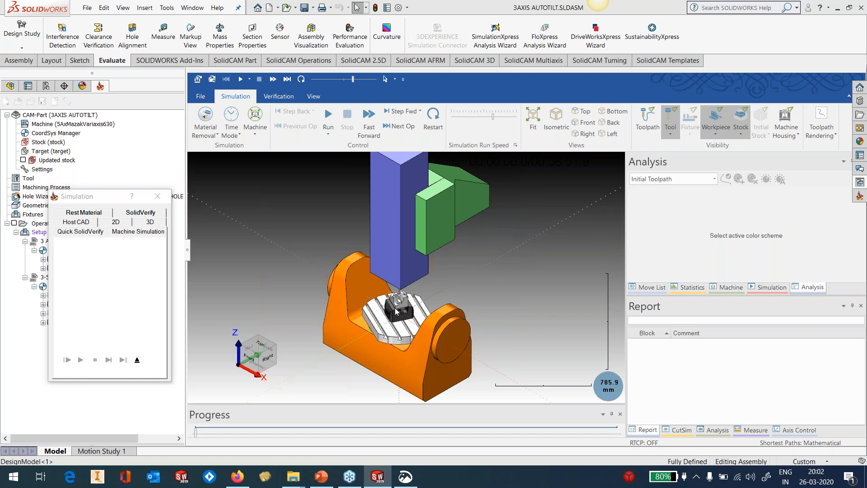
scroll(384, 311, "up", 10)
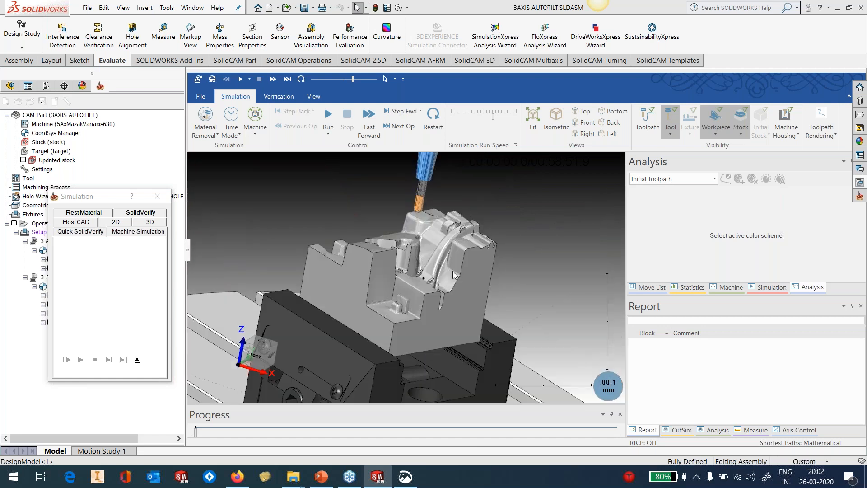
scroll(455, 271, "down", 2)
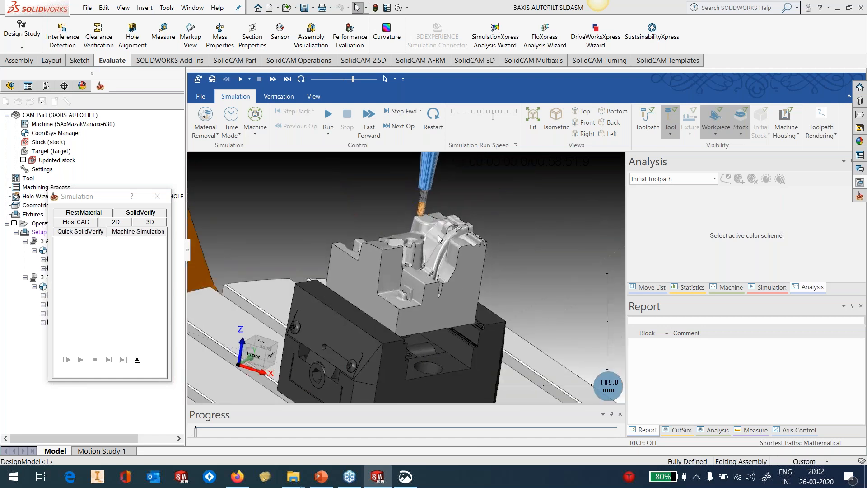
mouse_move(437, 237)
middle_mouse_down()
mouse_move(440, 223)
mouse_move(435, 264)
mouse_move(441, 237)
middle_mouse_up()
scroll(441, 240, "down", 4)
- Run the CONV_ATLT_target machine simulation, raise the run speed, and lower it gradually while the table rotates
left_click(328, 118)
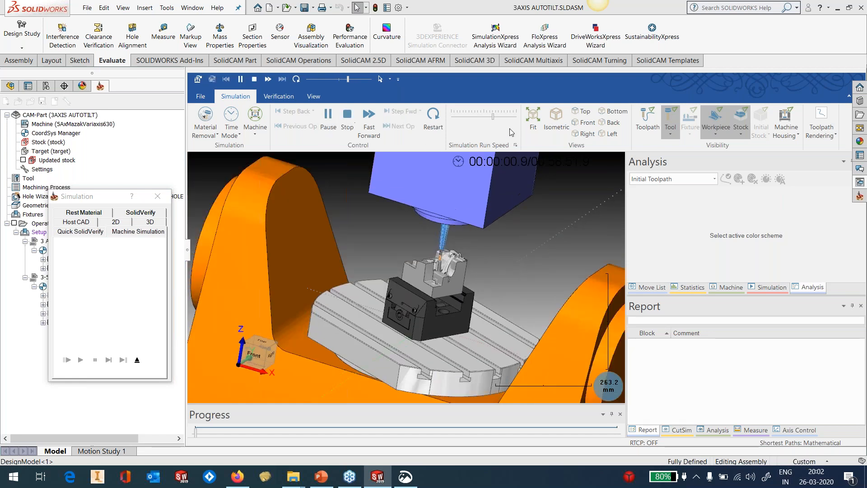
left_click_drag(493, 117, 508, 120)
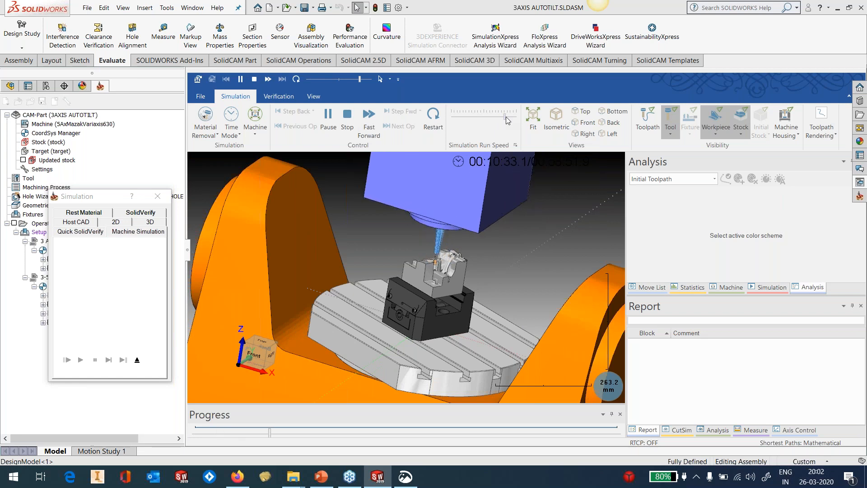
left_click_drag(507, 117, 502, 117)
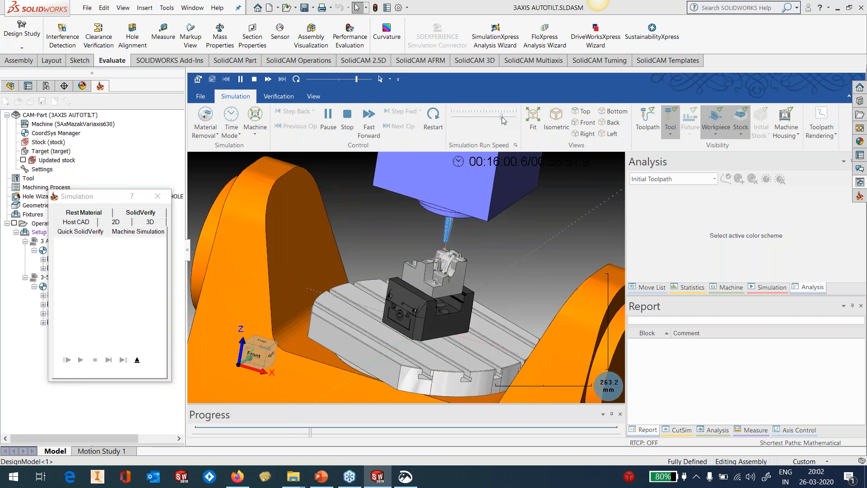
left_click_drag(502, 117, 500, 117)
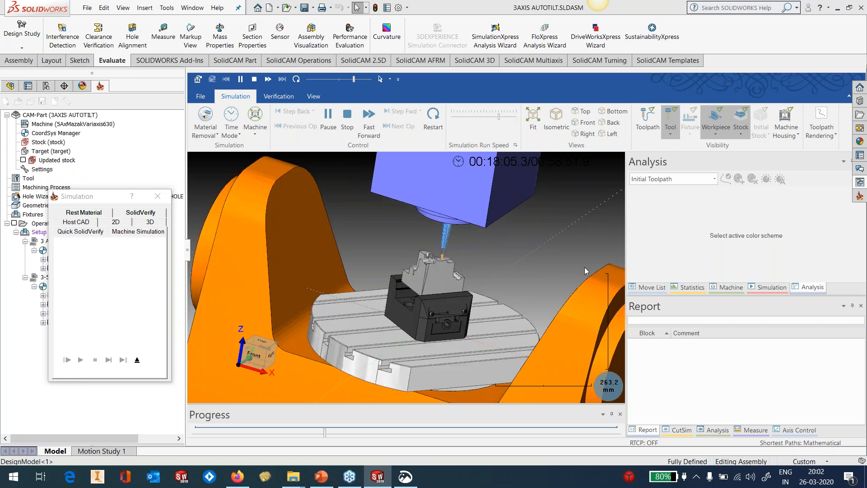
- Show the move list, follow the axis values at a reduced run speed, and resume the run from a block further ahead
left_click(651, 287)
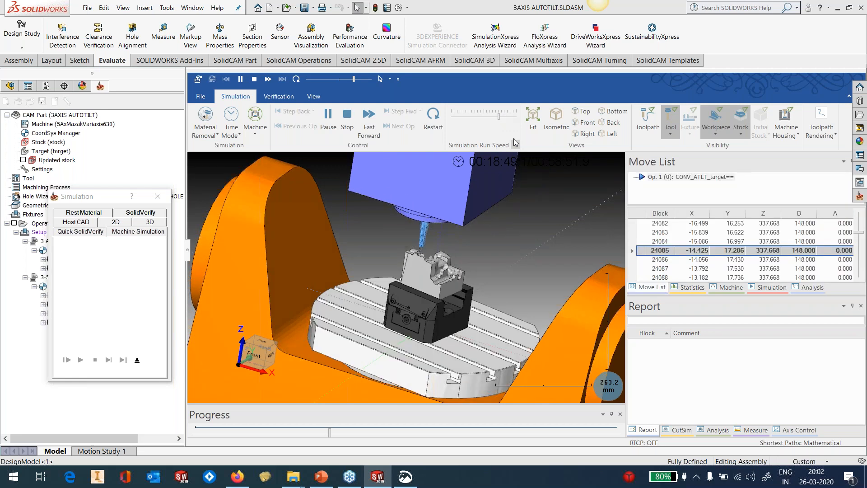
left_click(491, 116)
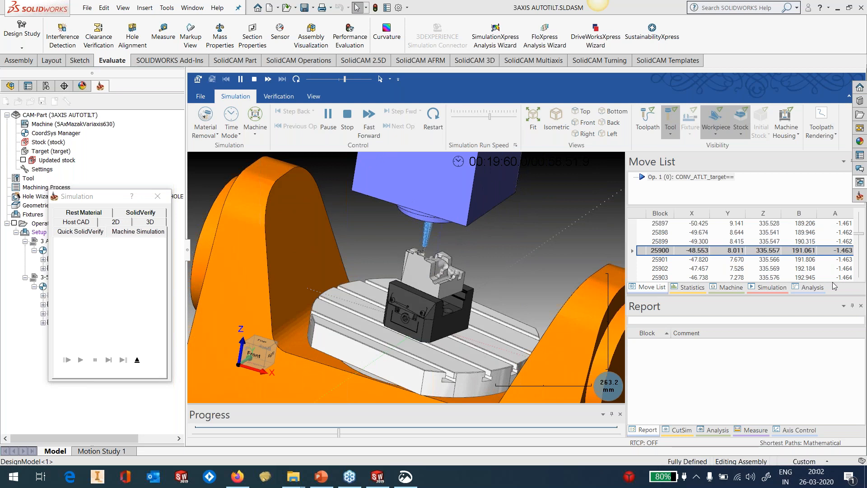
left_click(858, 241)
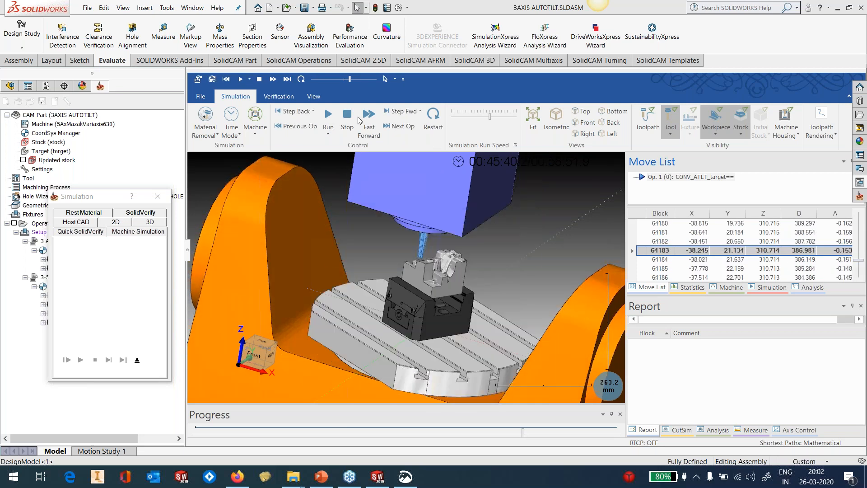
left_click(329, 115)
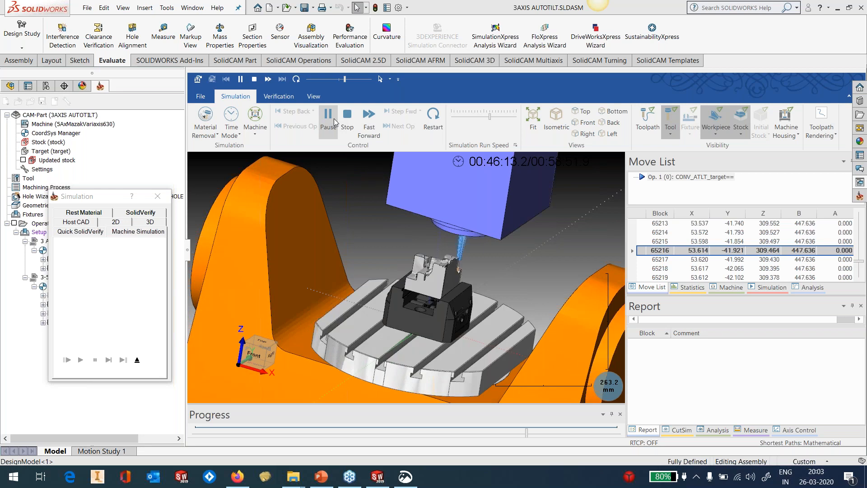
- Exit the machine simulation and hide the toolpath of the CONV_ATLT_target T6 operation
left_click(137, 360)
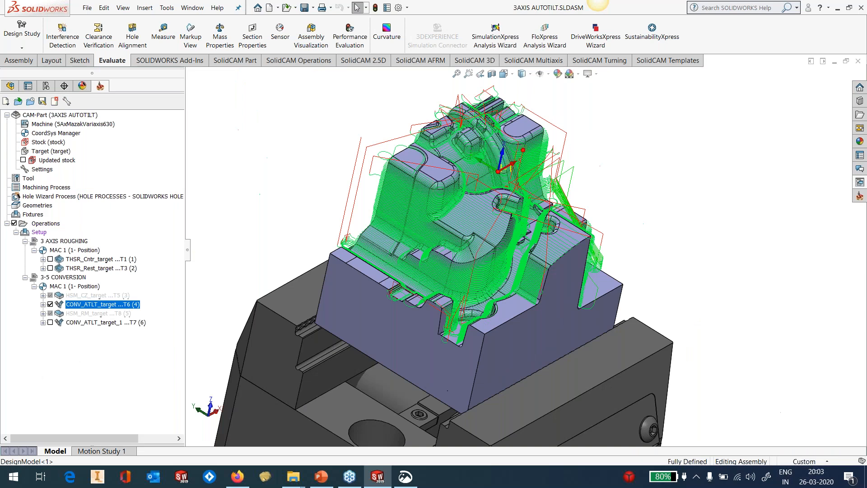
key("z")
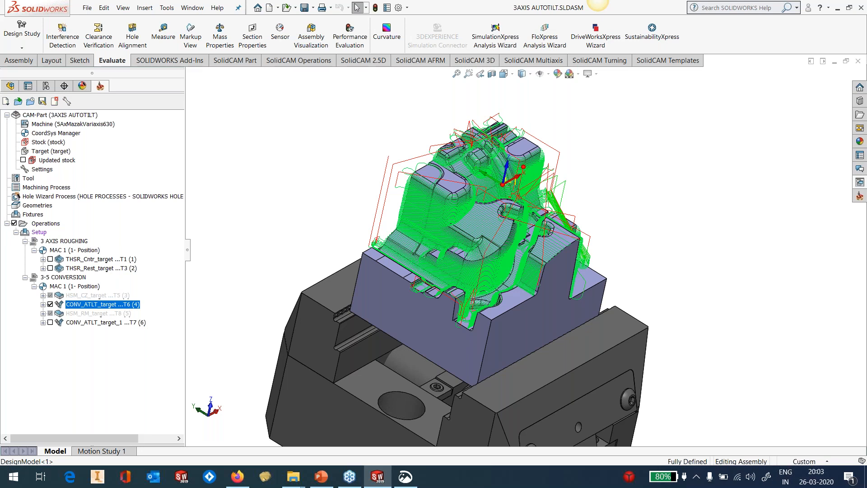
left_click(50, 304)
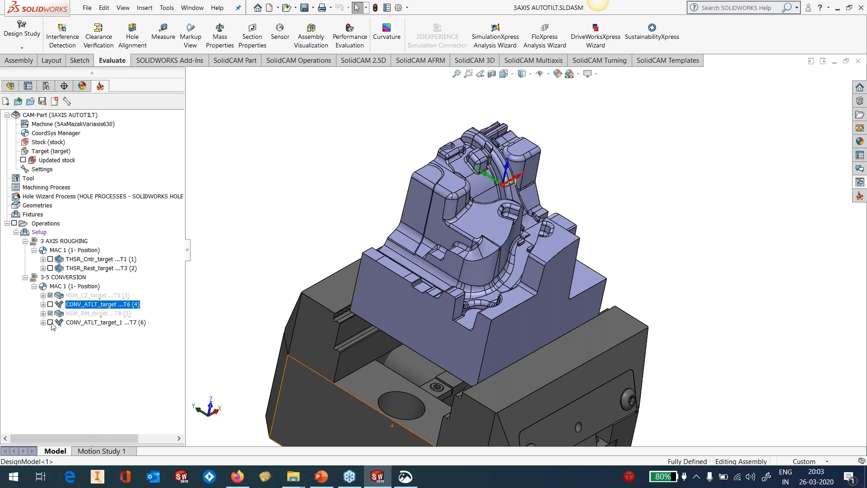
- Display the CONV_ATLT_target_1 T7 toolpath and examine it around the pocket and corner fillets of the part
left_click(50, 322)
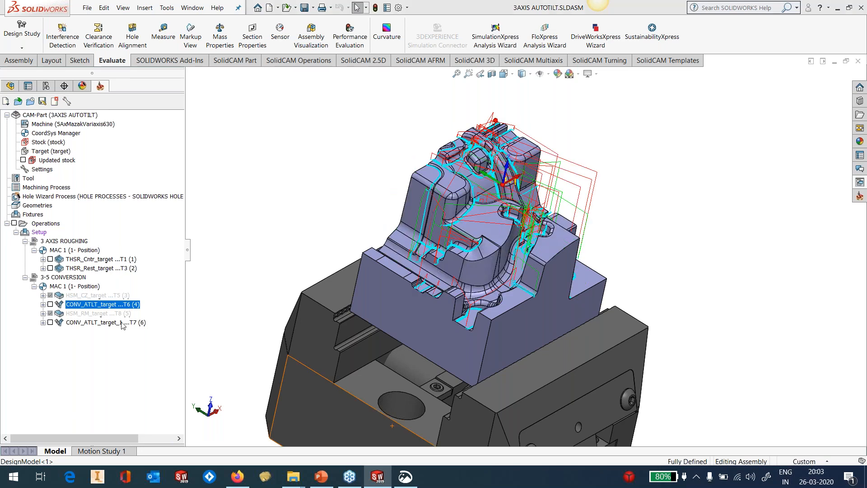
left_click_drag(122, 324, 280, 302)
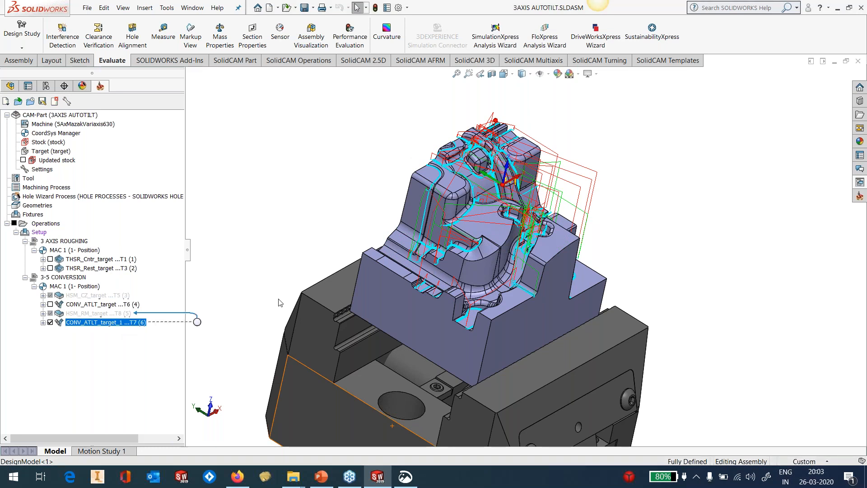
middle_click_drag(280, 303, 586, 244)
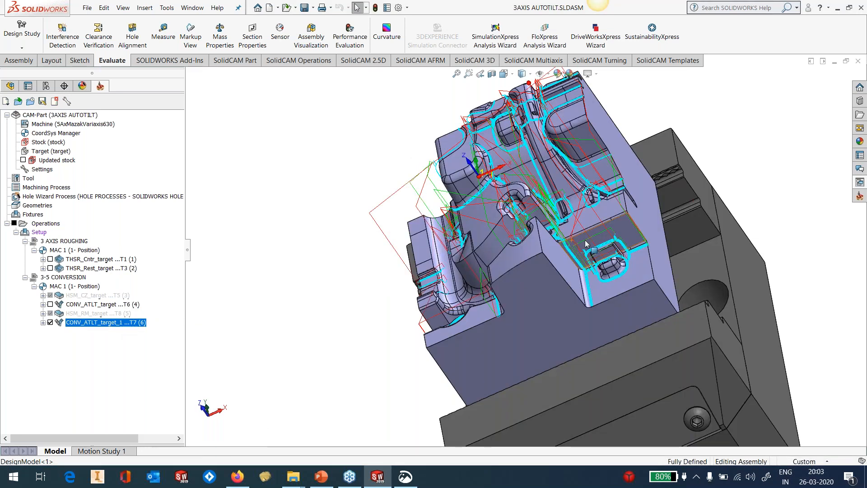
scroll(586, 244, "down", 5)
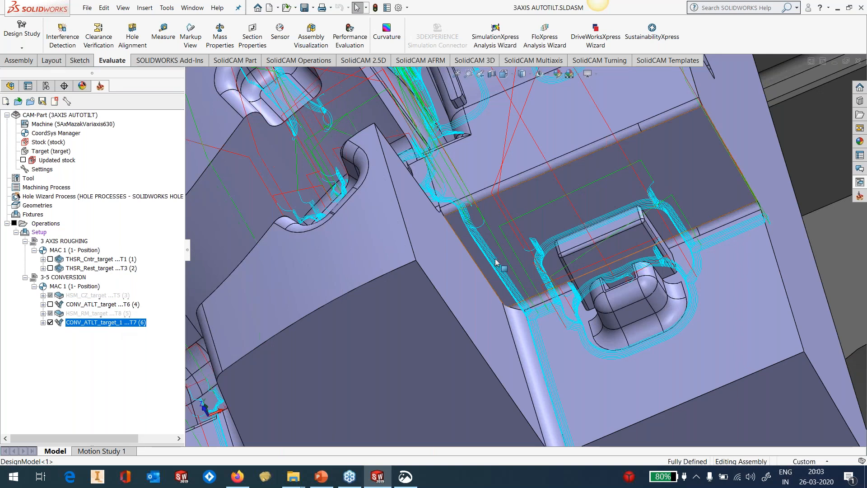
middle_click_drag(496, 263, 520, 265)
- Simulate CONV_ATLT_target_1 in Host CAD mode at a higher simulation speed and pause partway through
right_click(107, 322)
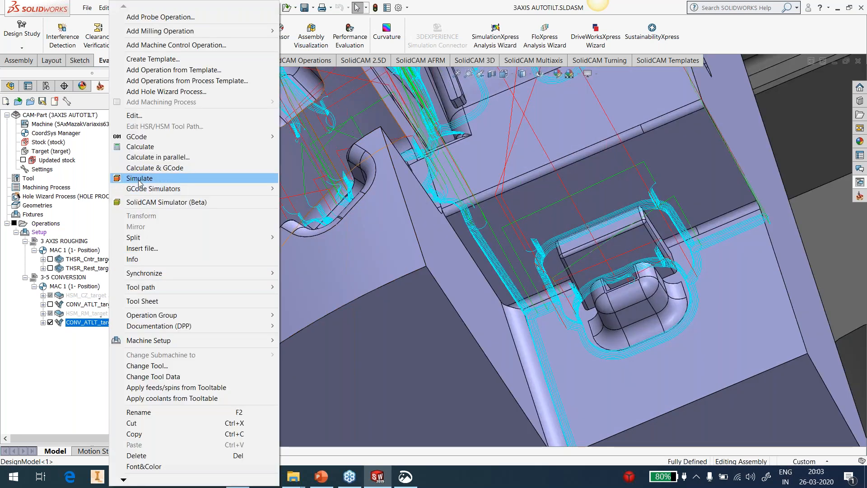
left_click(139, 179)
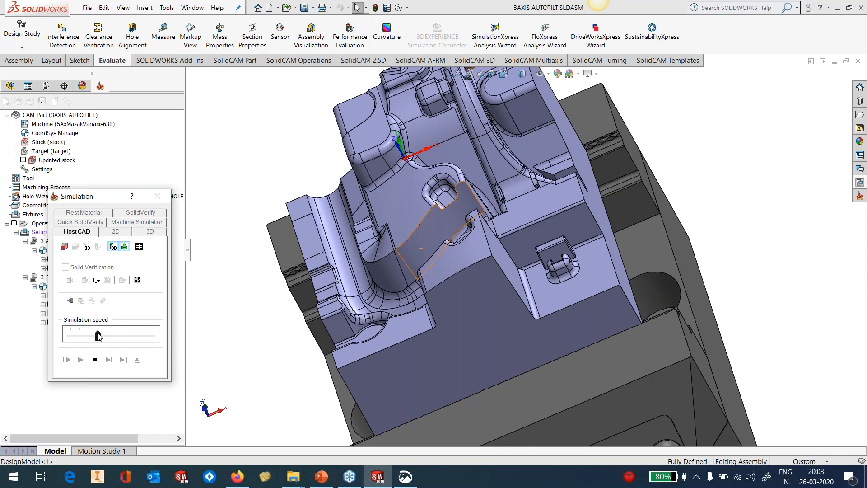
left_click_drag(99, 335, 132, 342)
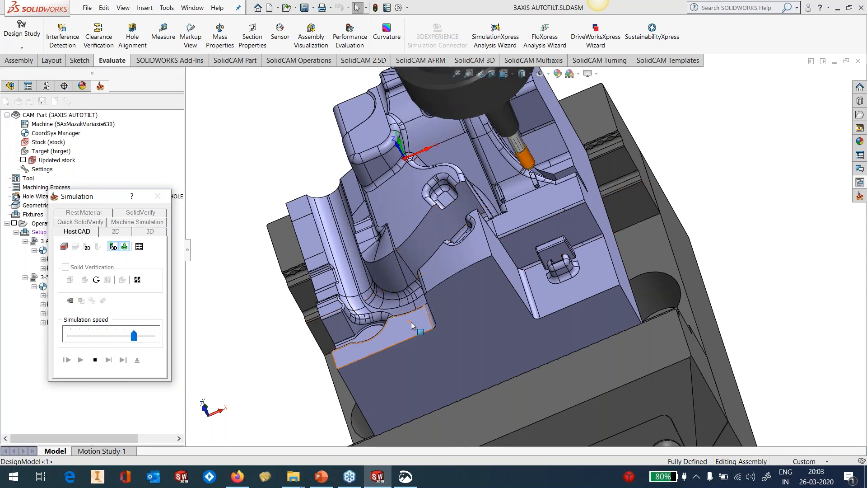
left_click(95, 359)
left_click(81, 360)
left_click(81, 360)
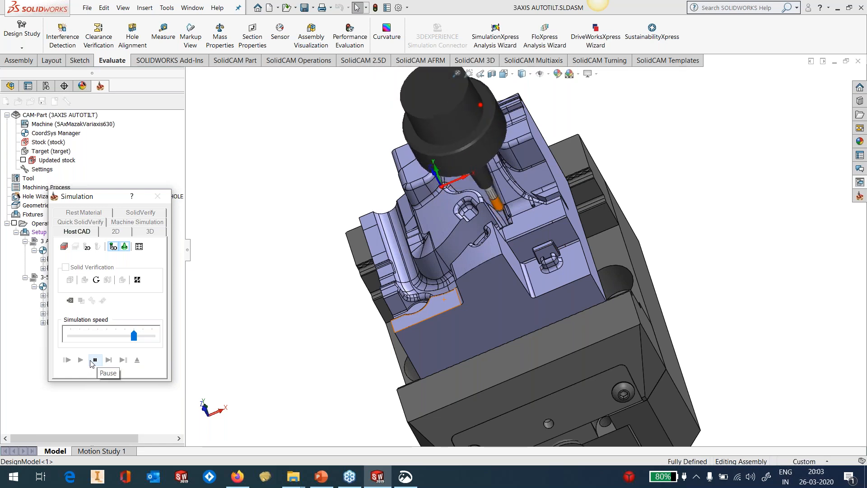
left_click(94, 360)
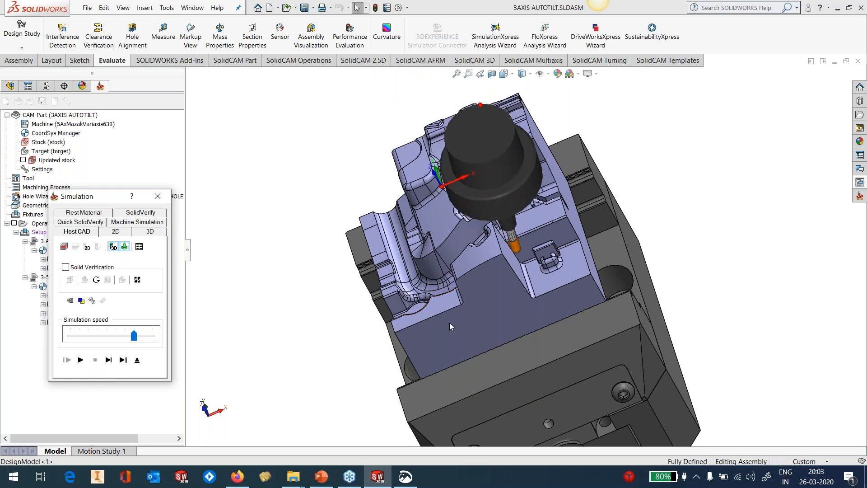
- Reduce the simulation speed, resume the Host CAD simulation and inspect the tilted tool's motion up close
middle_click_drag(450, 326, 495, 306)
scroll(559, 299, "down", 2)
scroll(559, 299, "down", 1)
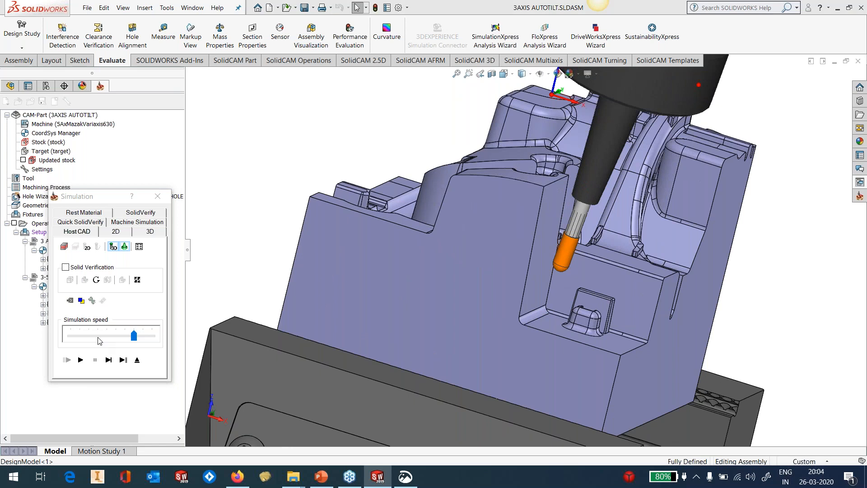
left_click(98, 338)
left_click(81, 360)
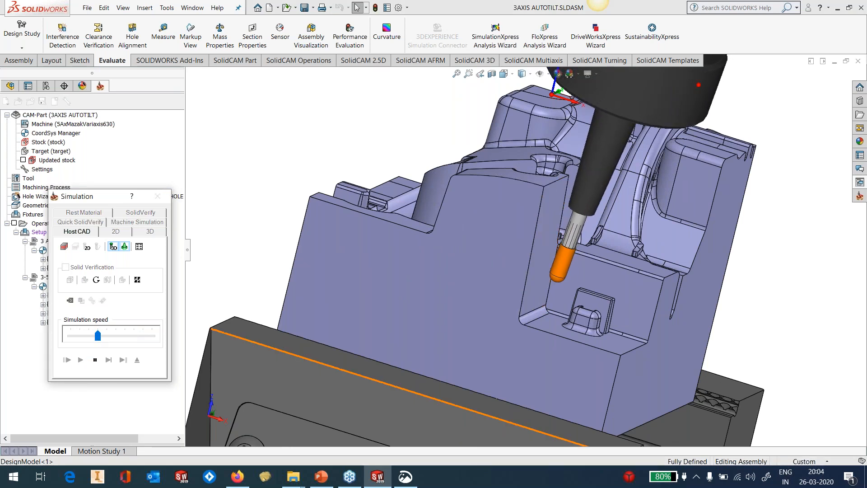
middle_click_drag(447, 283, 446, 283)
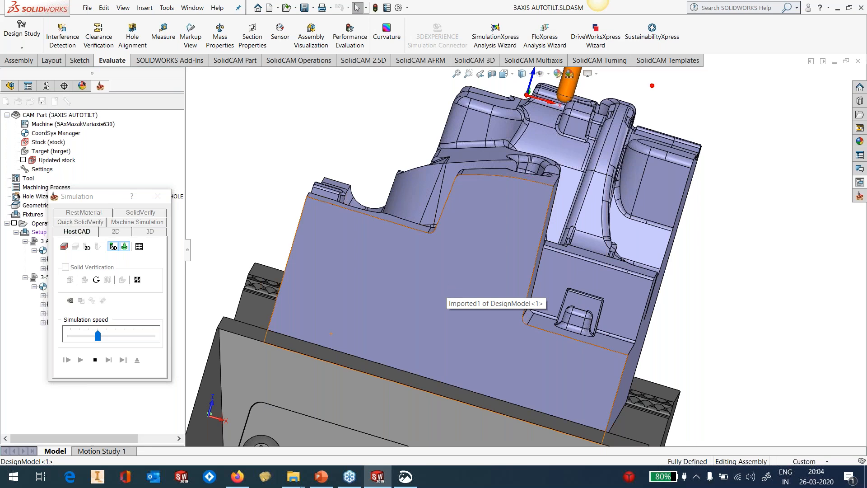
scroll(524, 250, "down", 5)
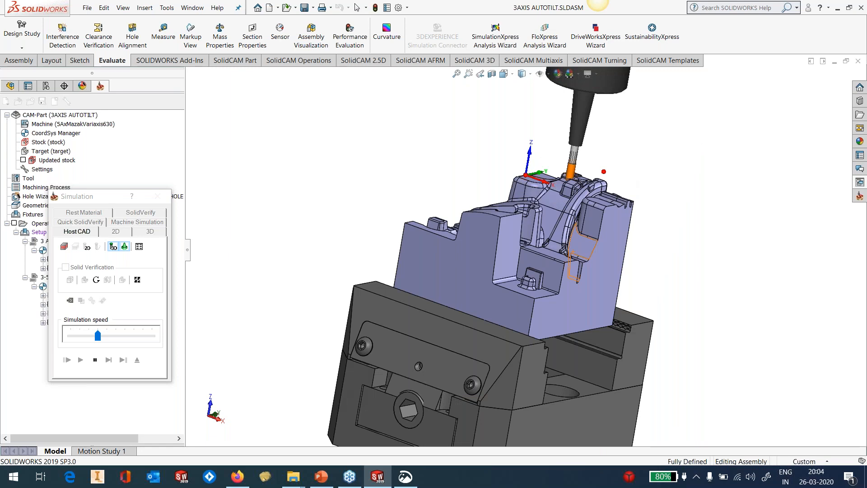
scroll(583, 162, "up", 5)
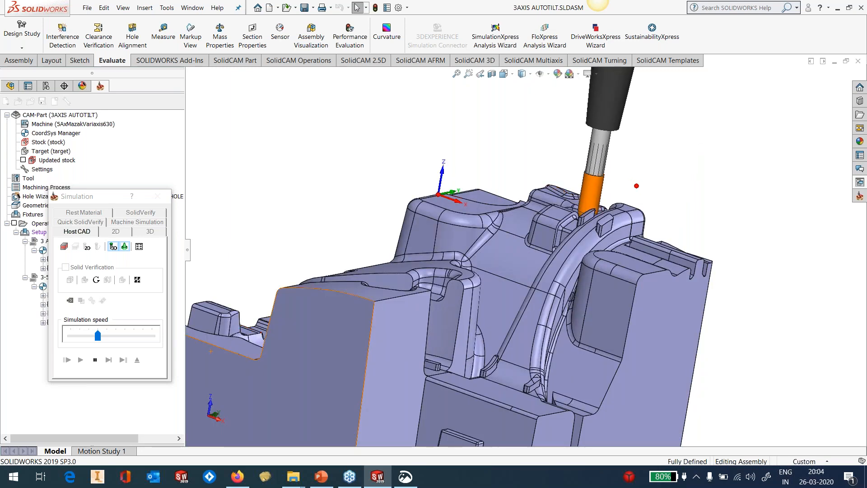
- Stop and exit the simulation and hide the CONV_ATLT_target_1 toolpath
left_click(95, 360)
left_click(137, 359)
left_click(50, 322)
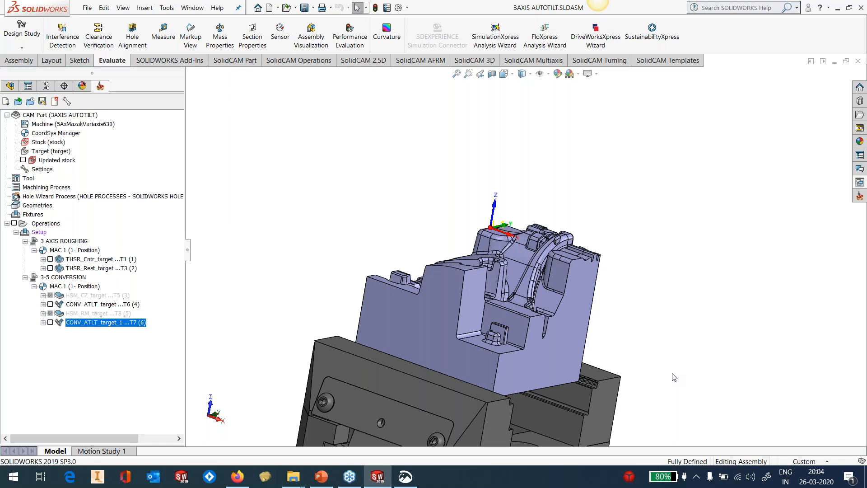
- Open the SolidCAM part IMP.PRT from the MULTIBLADE MACHINING folder
left_click(166, 7)
mouse_move(188, 55)
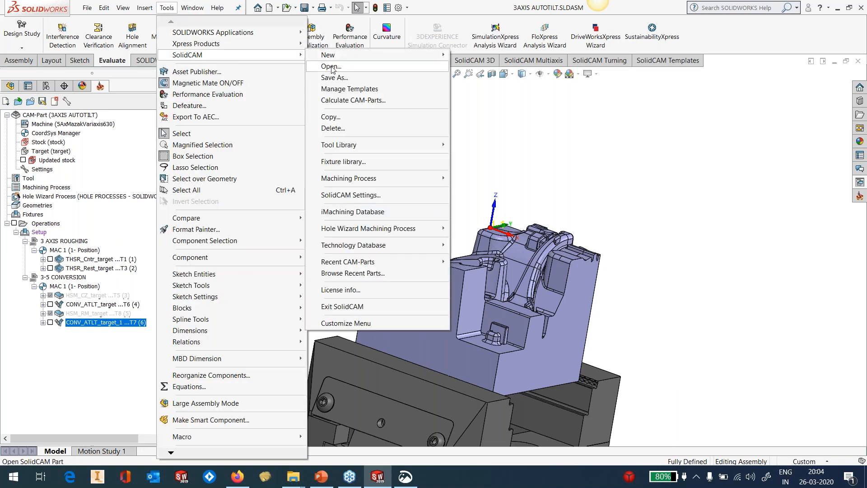
left_click(331, 66)
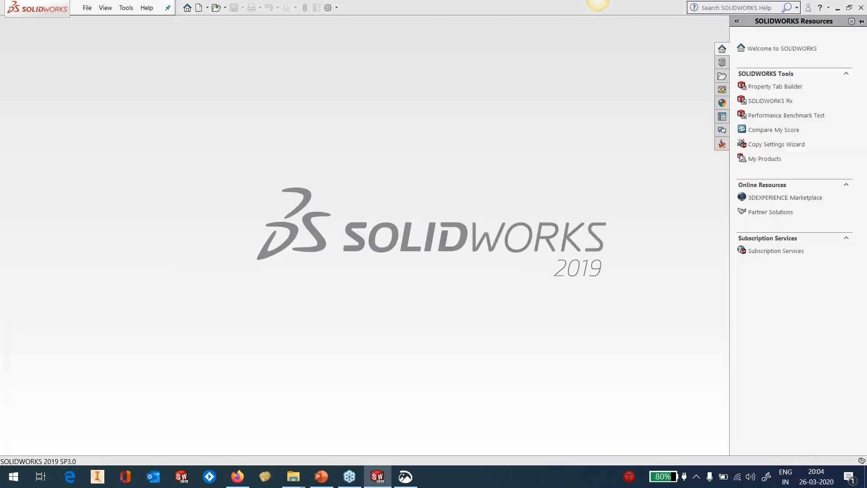
left_click(281, 93)
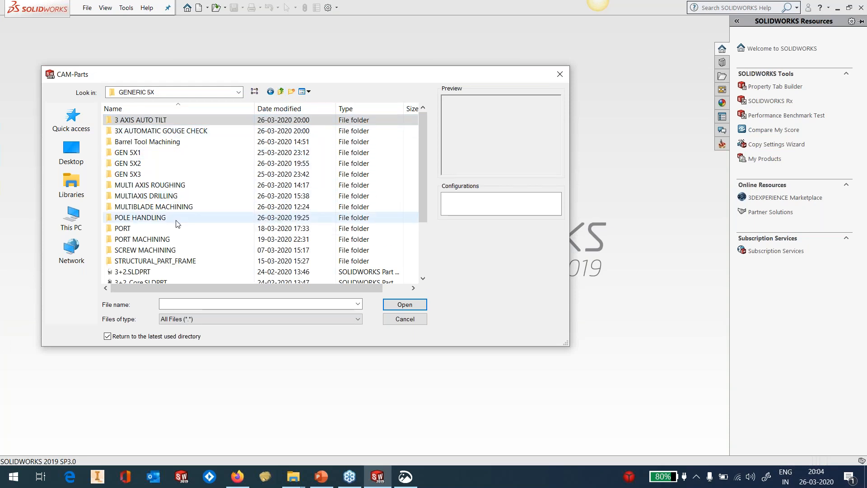
double_click(156, 207)
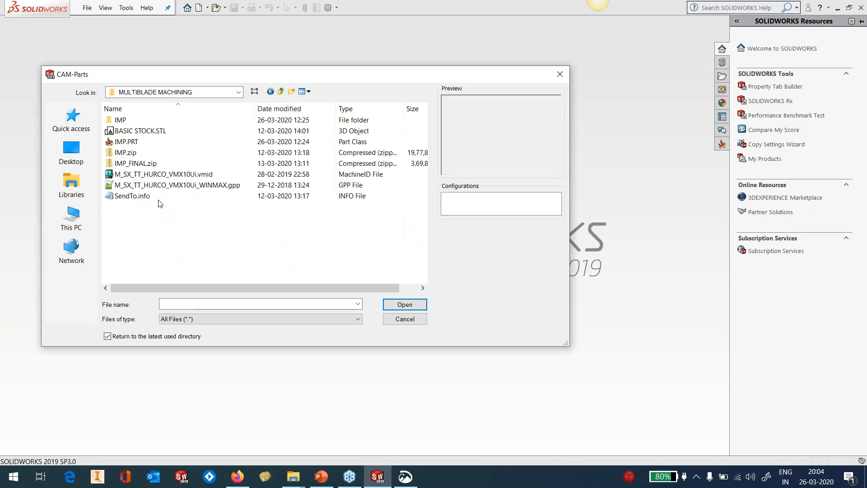
left_click(126, 141)
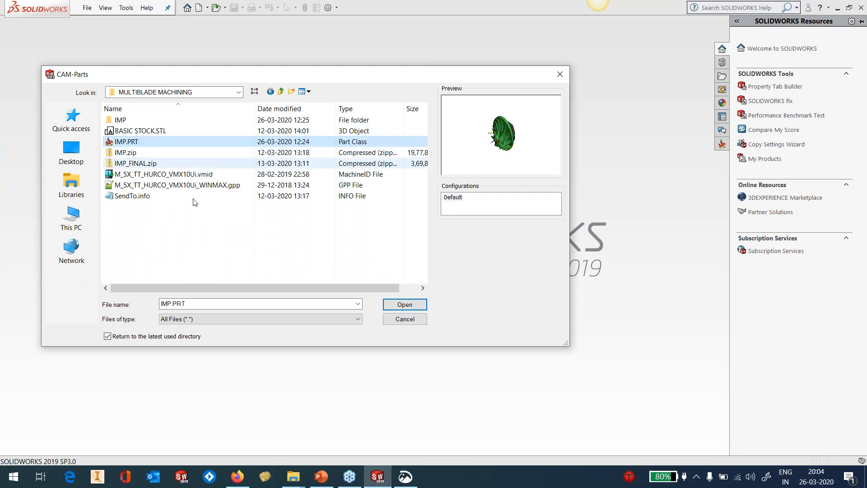
left_click(413, 305)
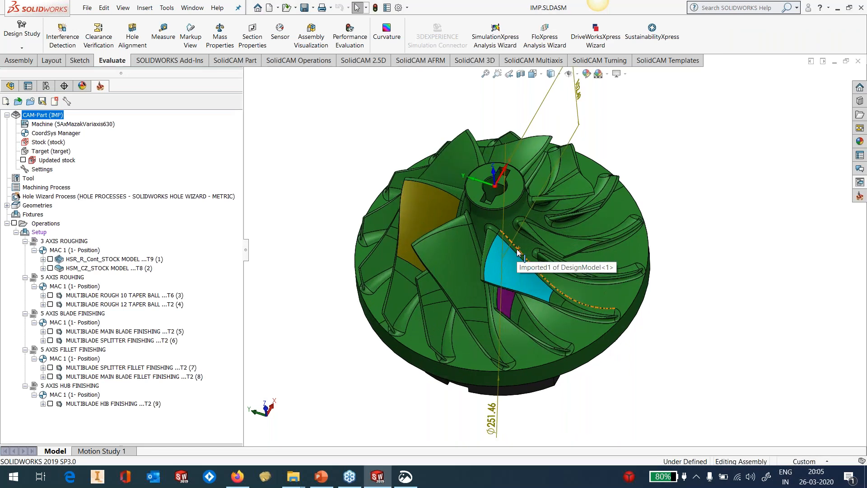
- Show the BSF_MAIN blade geometry of the MULTIBLADE ROUGH 10 TAPER BALL operation, examine its faces, and close the geometry display
middle_click_drag(503, 186, 536, 227)
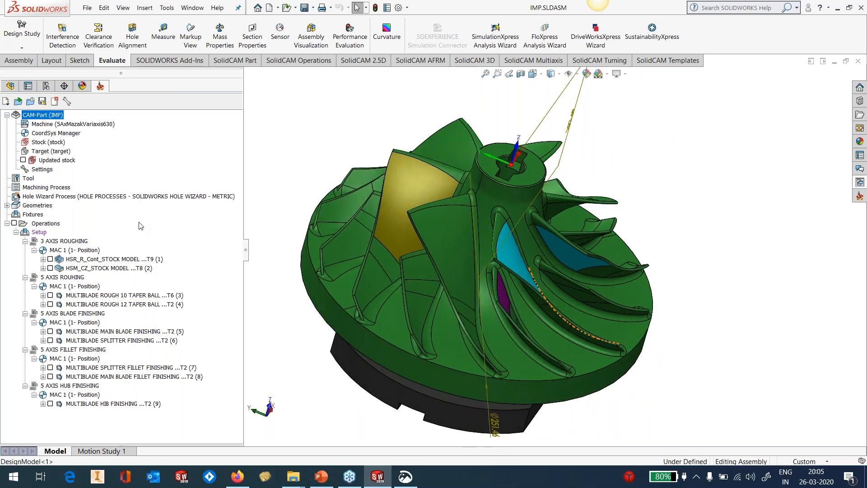
left_click(44, 295)
right_click(70, 309)
left_click(91, 313)
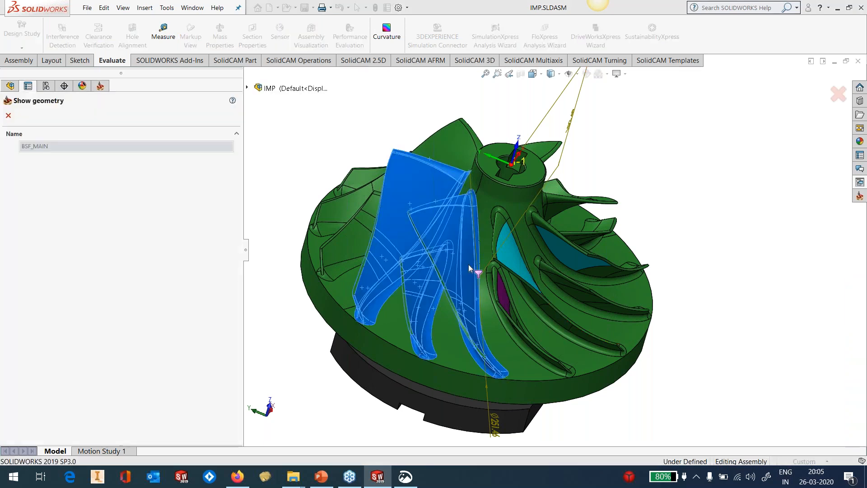
middle_click_drag(561, 249, 456, 301)
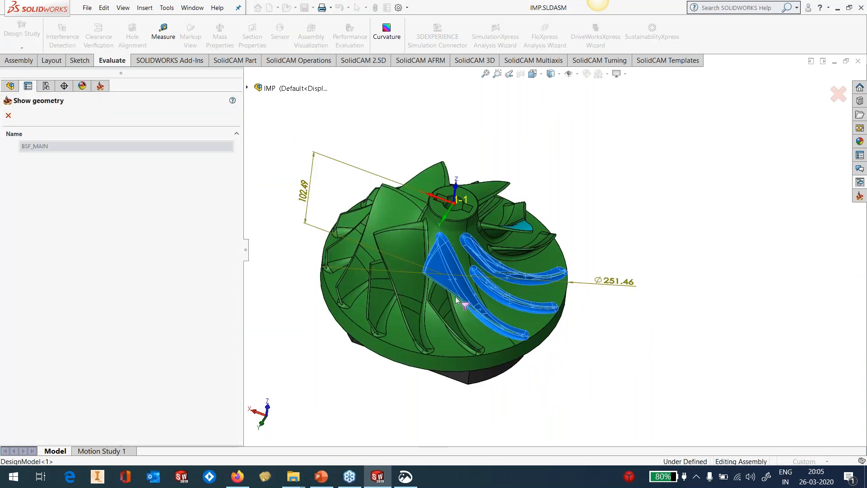
scroll(456, 301, "down", 5)
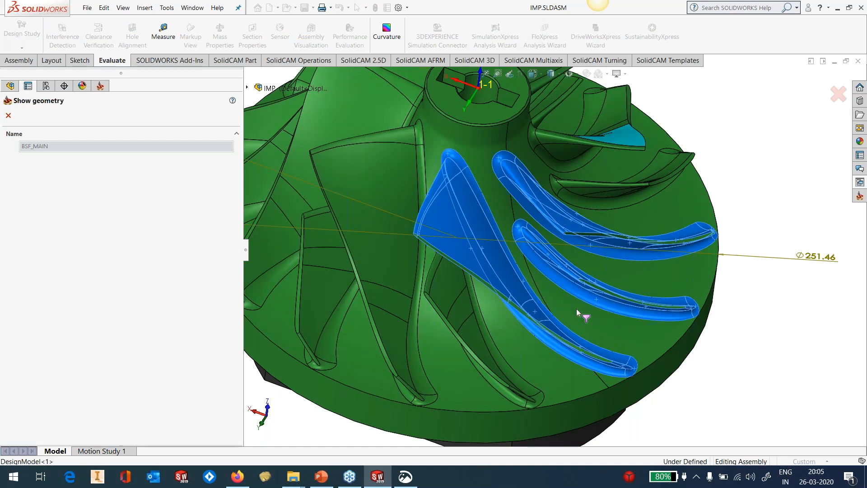
middle_click_drag(595, 281, 579, 297)
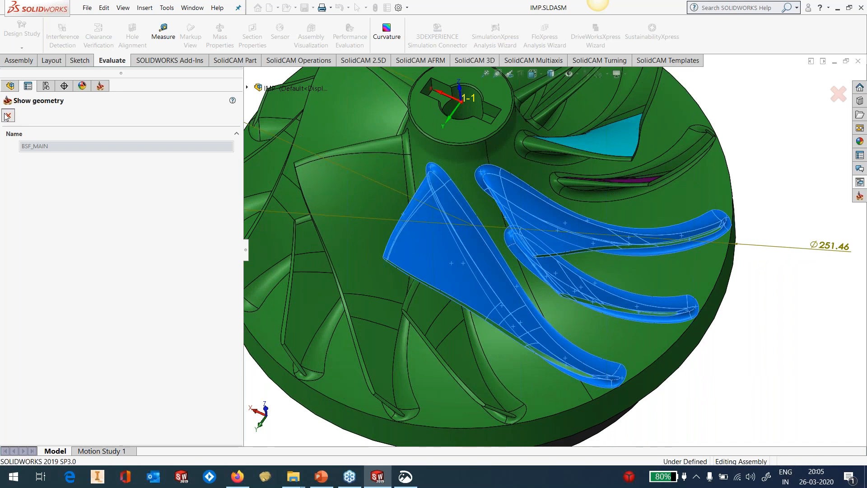
left_click(7, 117)
- Show the HUB_MAIN geometry of the MULTIBLADE ROUGH 10 TAPER BALL operation, and close the display
right_click(81, 313)
left_click(101, 322)
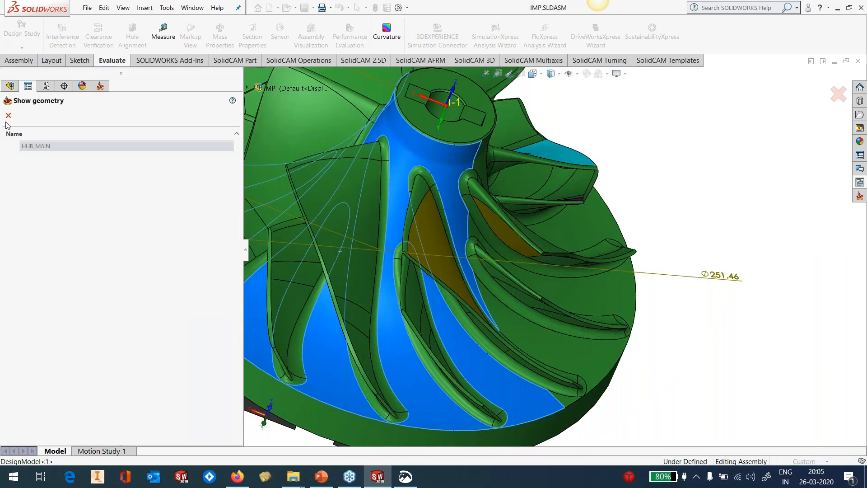
left_click(8, 116)
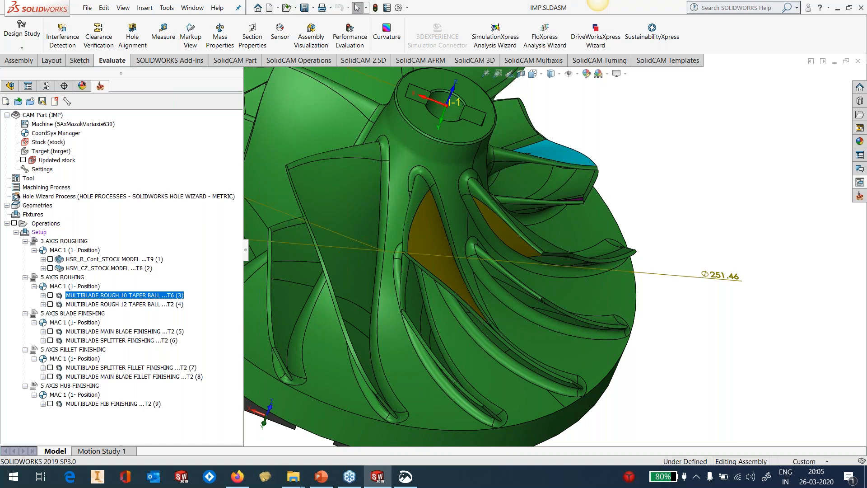
- Display the MULTIBLADE ROUGH 10 TAPER BALL toolpath and examine its passes between the impeller blades near the hub
scroll(560, 251, "up", 2)
middle_click_drag(542, 249, 501, 272)
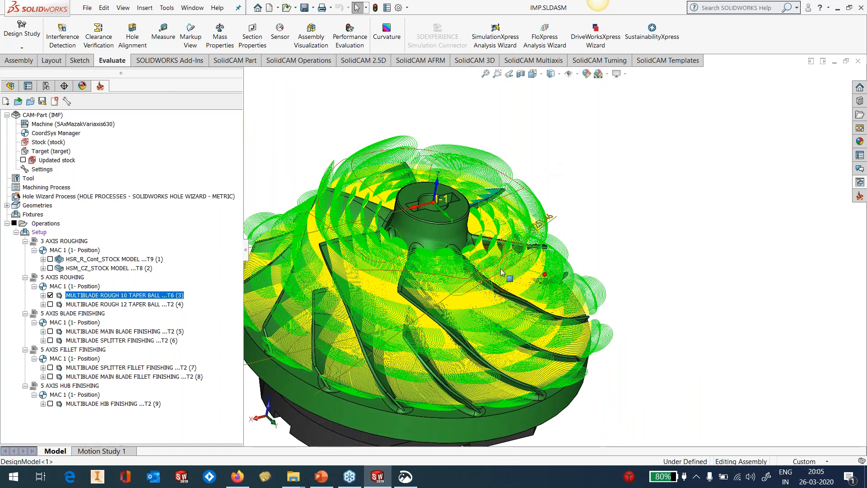
scroll(457, 245, "down", 2)
scroll(457, 245, "down", 2)
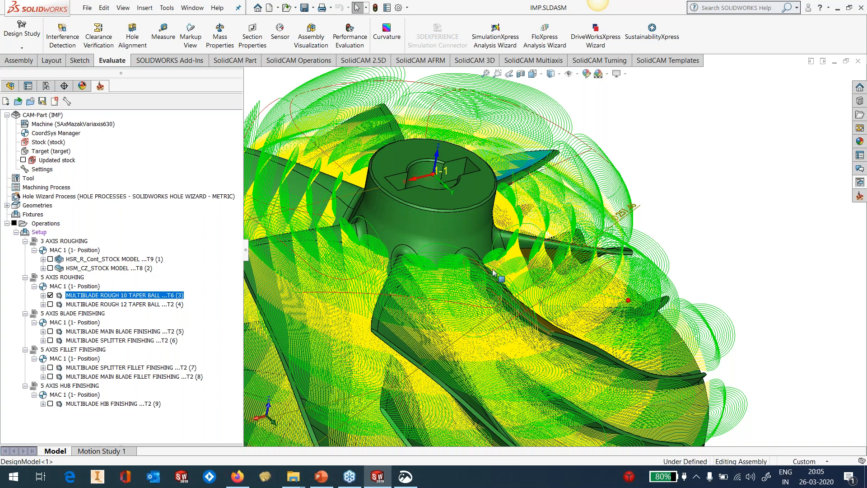
middle_click_drag(497, 271, 558, 334)
scroll(552, 193, "down", 3)
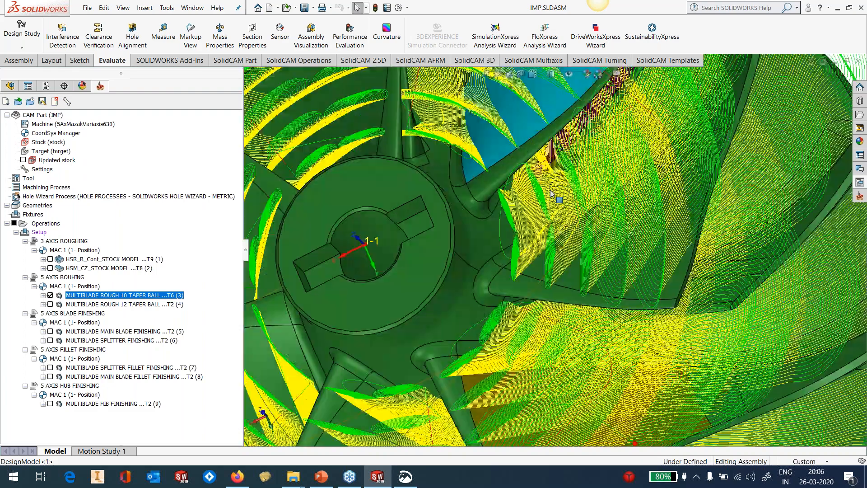
scroll(551, 193, "down", 4)
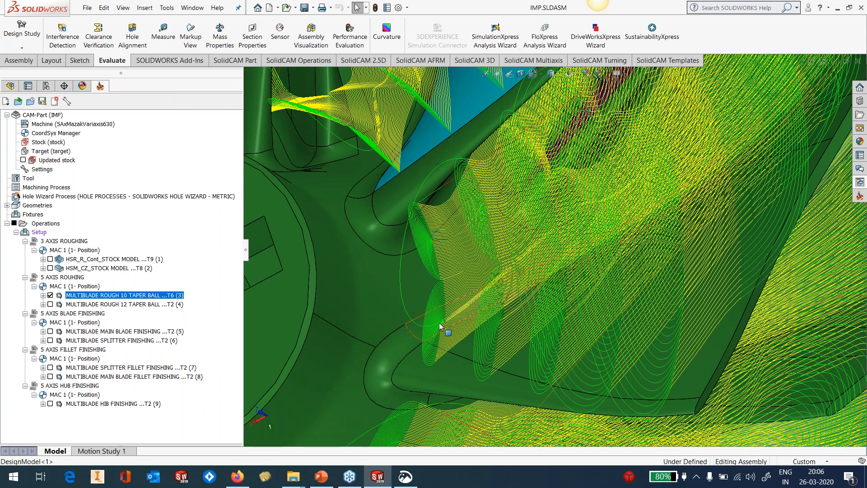
- Examine the MULTIBLADE ROUGH 10 TAPER BALL toolpath around the whole impeller and between its blades, and hide it
scroll(440, 326, "down", 1)
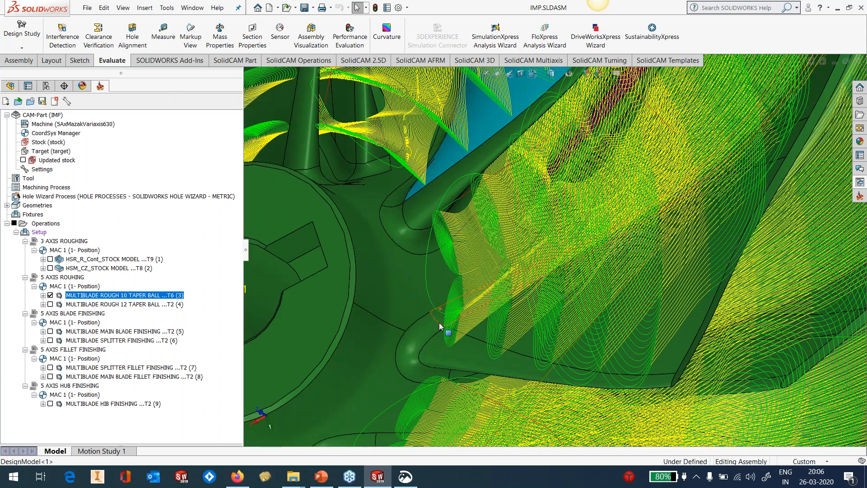
scroll(439, 323, "up", 3)
middle_click_drag(439, 323, 537, 267)
scroll(537, 267, "up", 5)
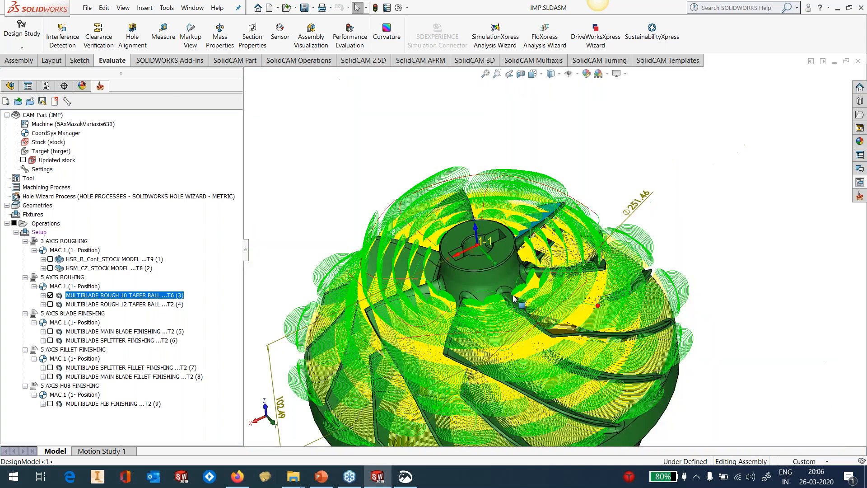
middle_click_drag(546, 301, 560, 280)
scroll(560, 280, "down", 3)
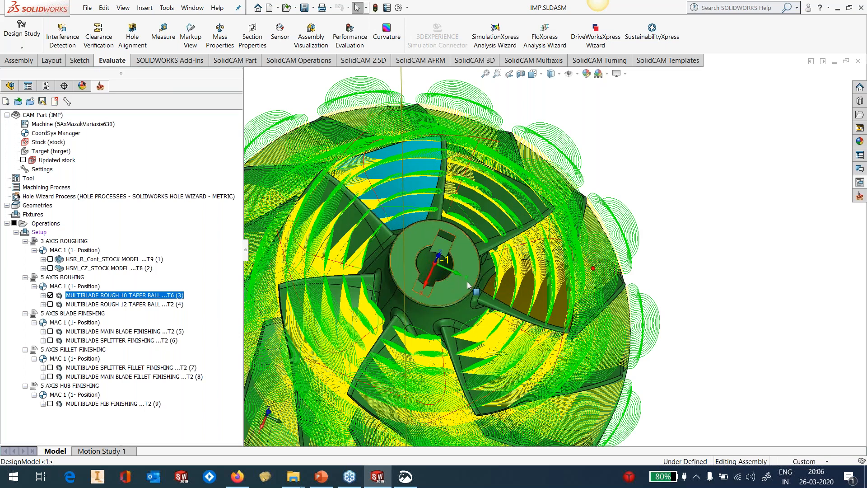
scroll(516, 291, "down", 2)
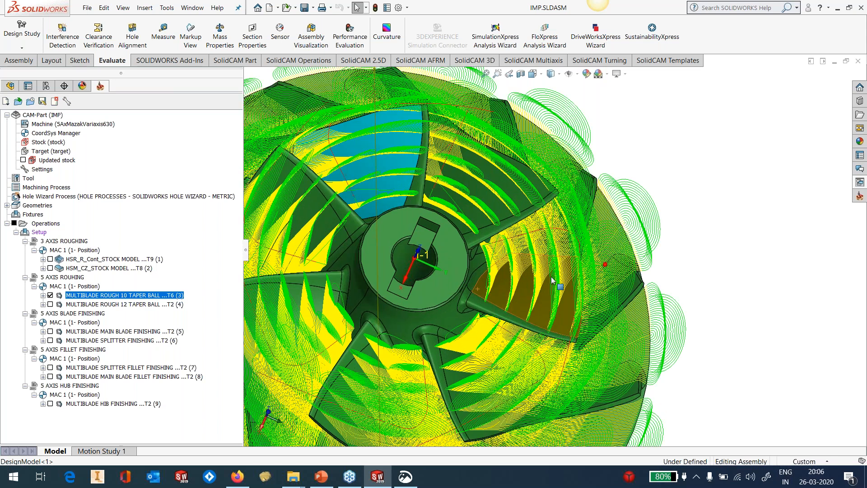
scroll(552, 280, "down", 2)
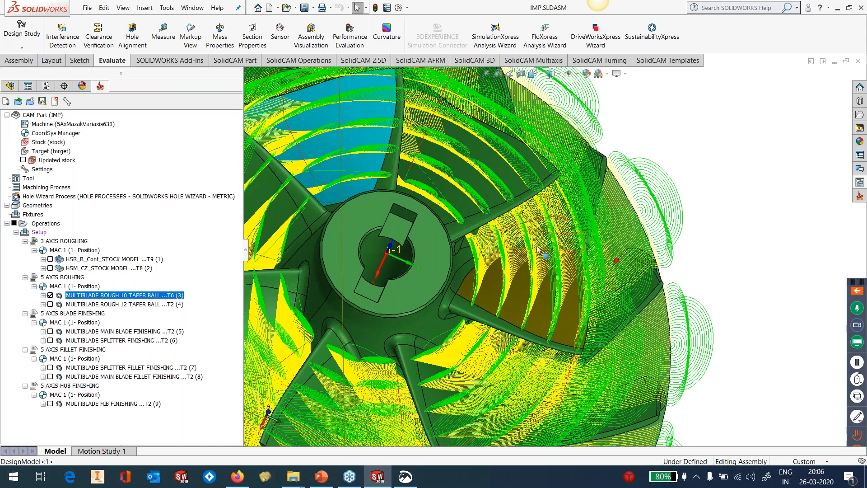
middle_click_drag(538, 252, 535, 229)
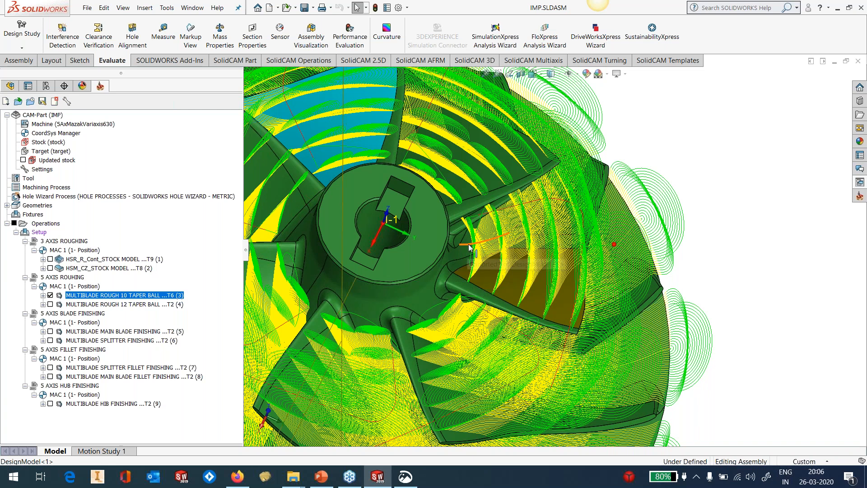
left_click(50, 295)
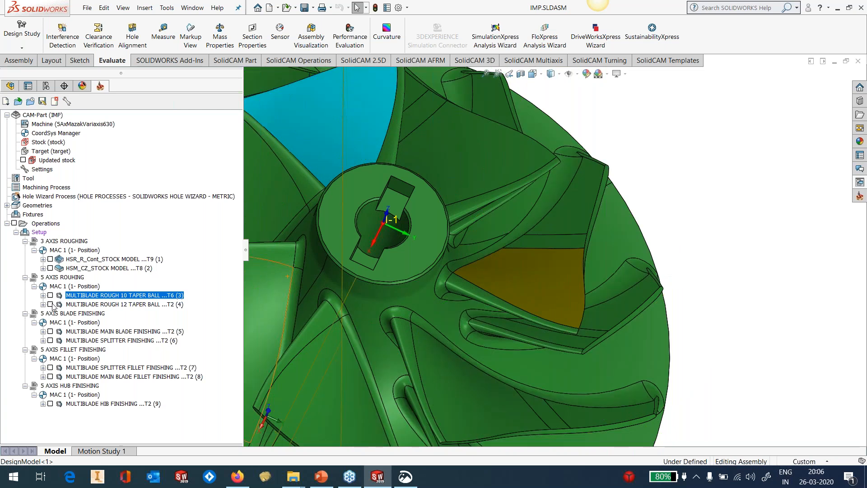
- Display the MULTIBLADE ROUGH 12 TAPER BALL toolpath and examine its passes between the blades and around the hub
left_click(50, 303)
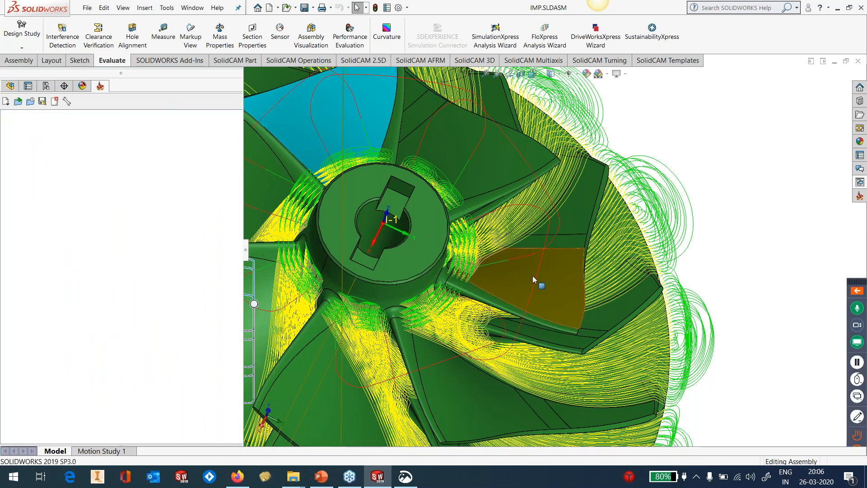
middle_click_drag(532, 276, 502, 271)
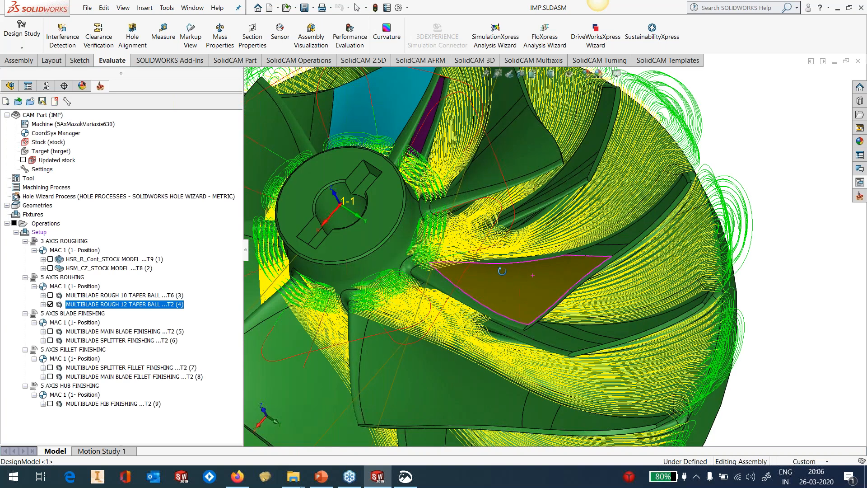
scroll(506, 274, "up", 3)
middle_click_drag(507, 274, 406, 54)
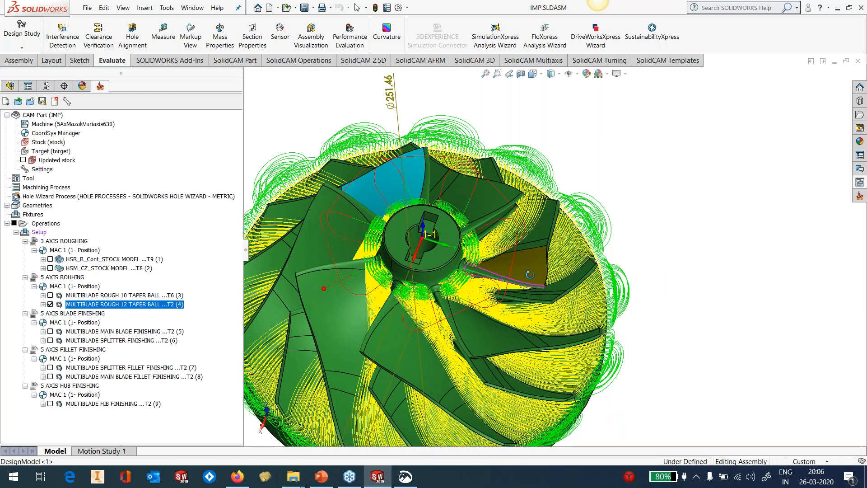
scroll(462, 344, "up", 2)
scroll(462, 344, "down", 2)
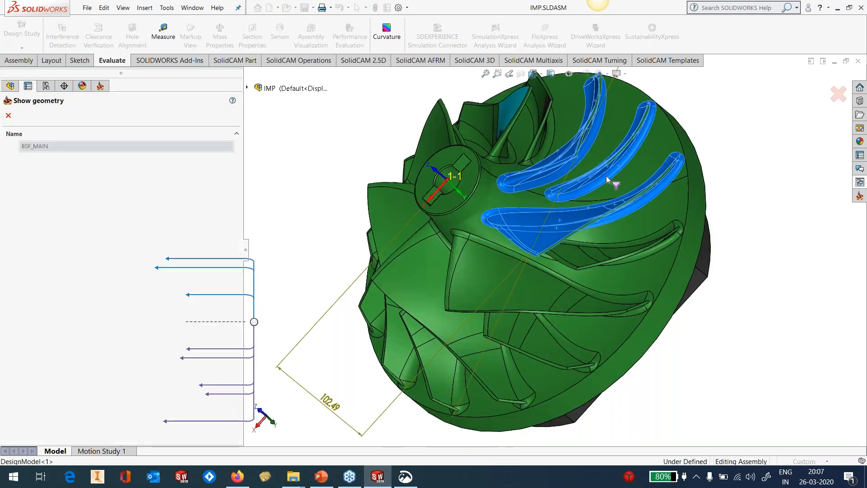
- Examine the BSF_MAIN blade faces of the MULTIBLADE ROUGH 10 TAPER BALL operation, close the geometry display, and collapse the operation
scroll(508, 240, "down", 5)
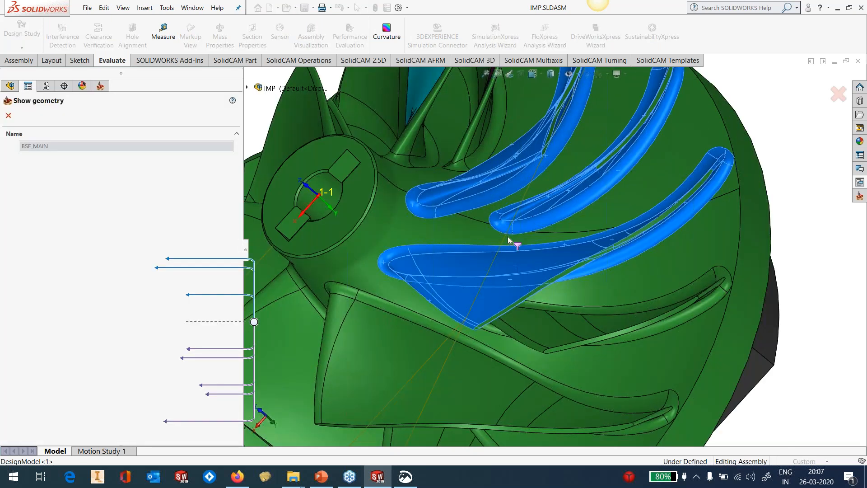
scroll(508, 240, "up", 3)
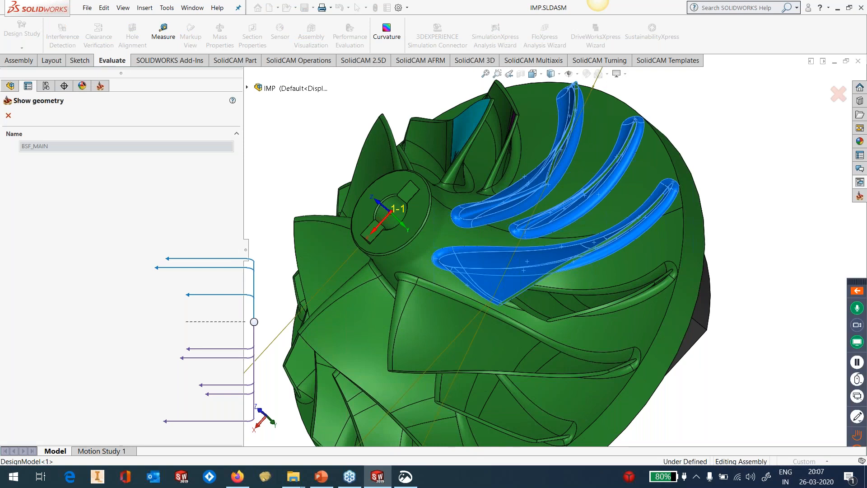
middle_click_drag(510, 233, 472, 100)
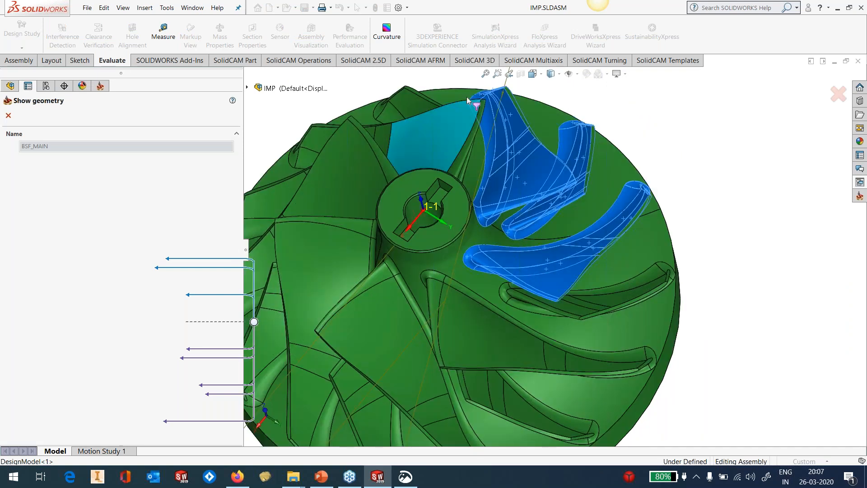
left_click(8, 119)
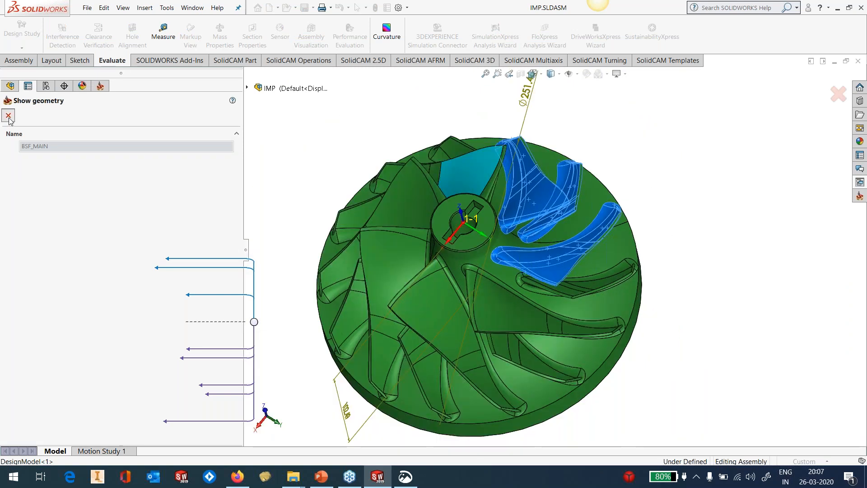
left_click(43, 296)
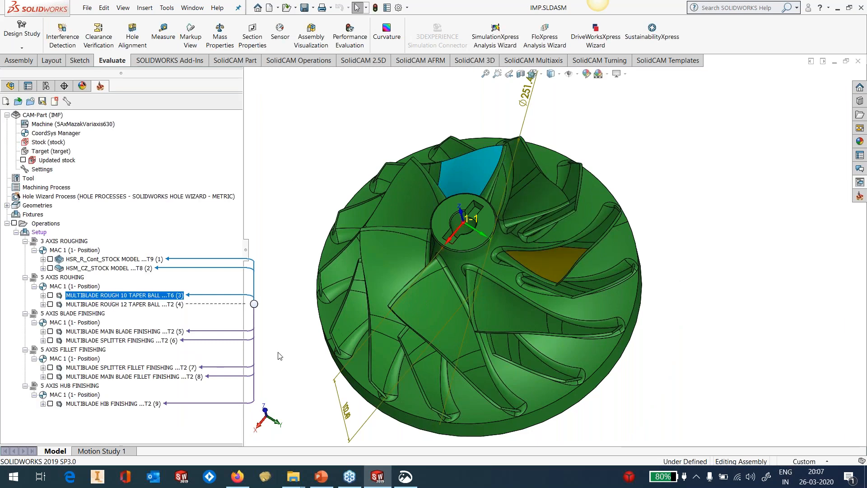
- Show the MAIN BLADE _ FINISH geometry of the MULTIBLADE MAIN BLADE FINISHING operation, close the display, and collapse the operation
left_click(43, 331)
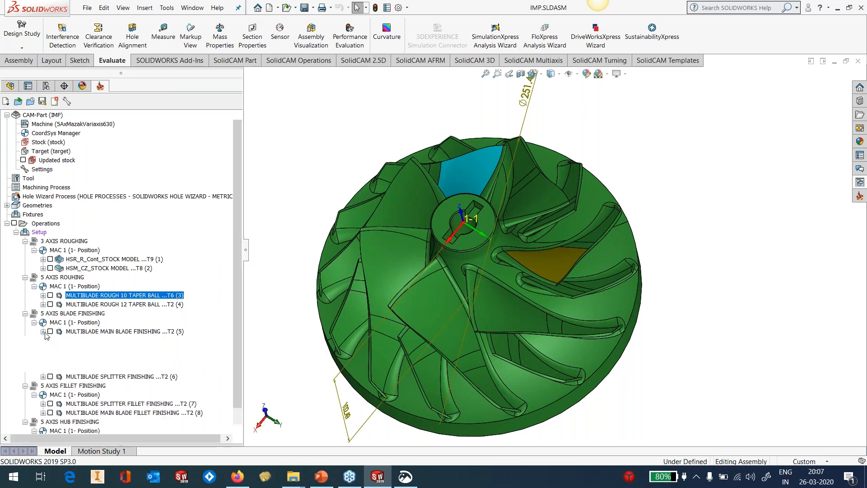
right_click(65, 341)
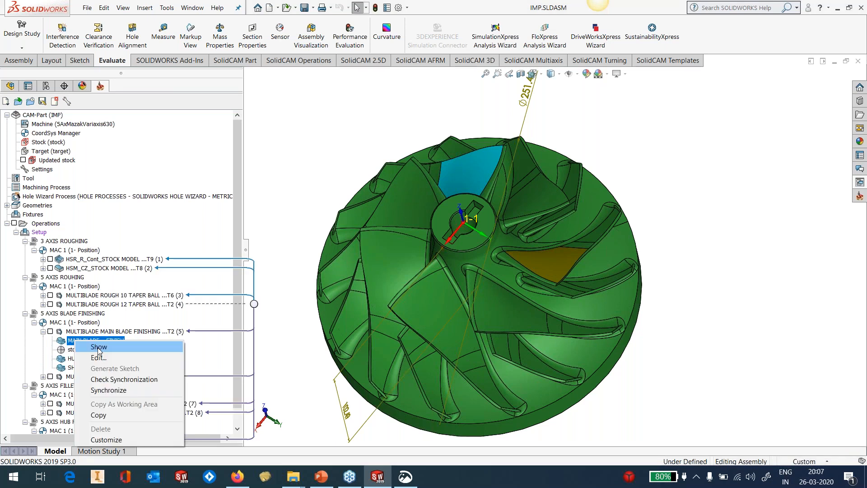
left_click(99, 347)
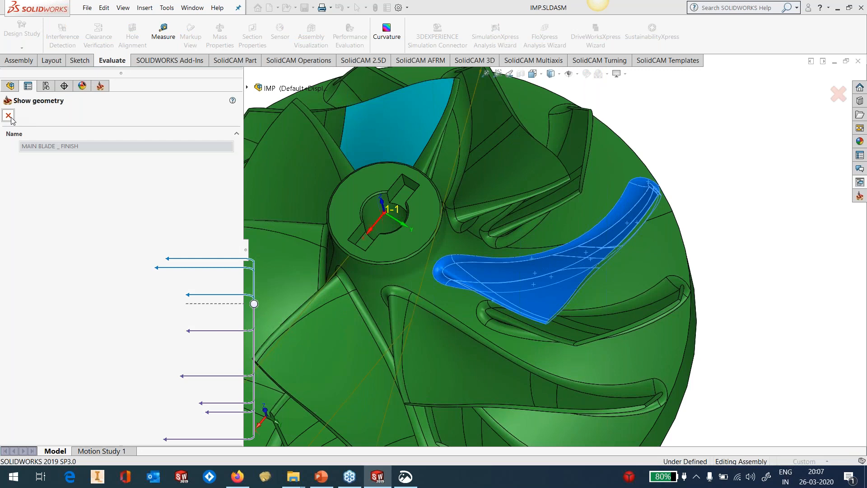
left_click(8, 116)
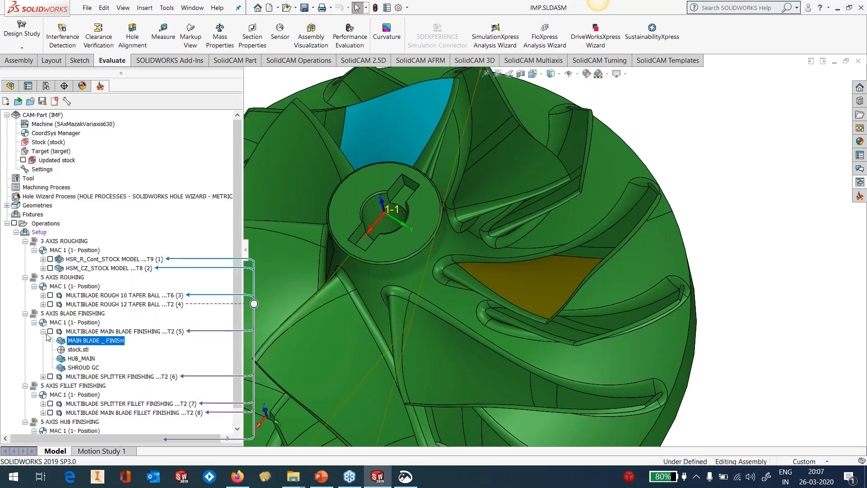
left_click(43, 331)
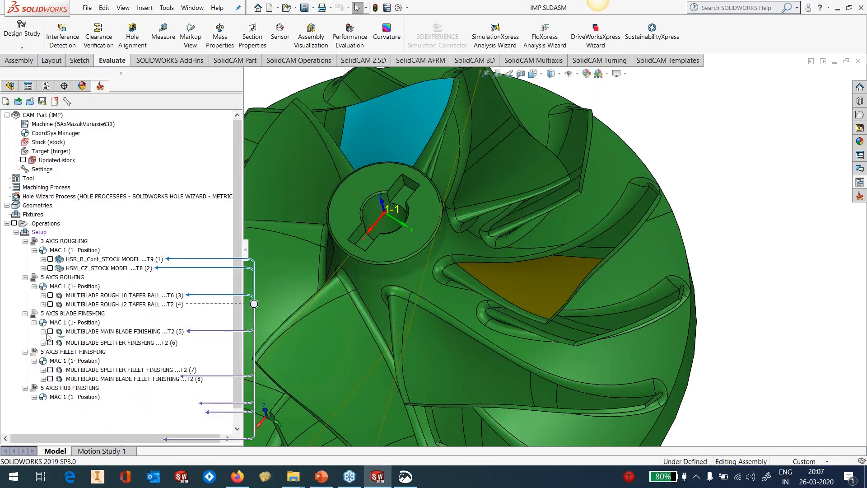
- Display the MULTIBLADE MAIN BLADE FINISHING toolpath, view it from above the impeller, and hide it
left_click(50, 331)
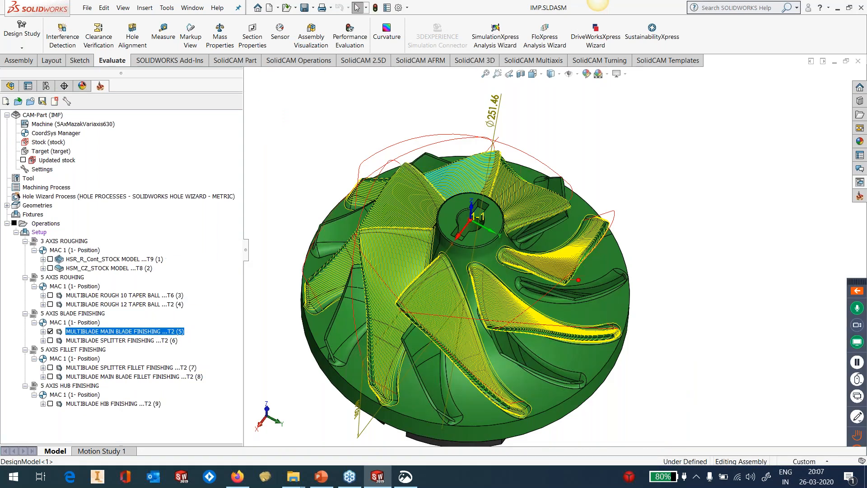
mouse_move(474, 330)
middle_mouse_down()
mouse_move(478, 355)
mouse_move(460, 377)
middle_mouse_up()
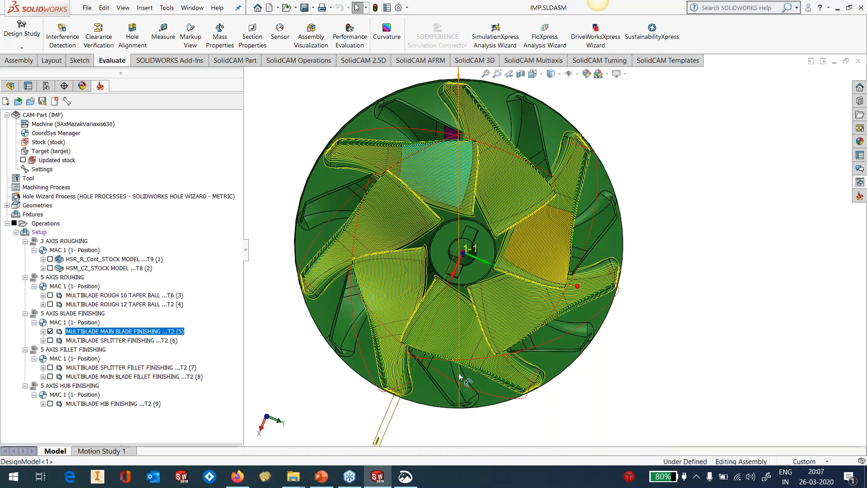
left_click(51, 332)
- Display the MULTIBLADE SPLITTER FINISHING toolpath, examine its passes on the splitter blades, and hide it
middle_click_drag(547, 252, 595, 181)
scroll(574, 153, "down", 3)
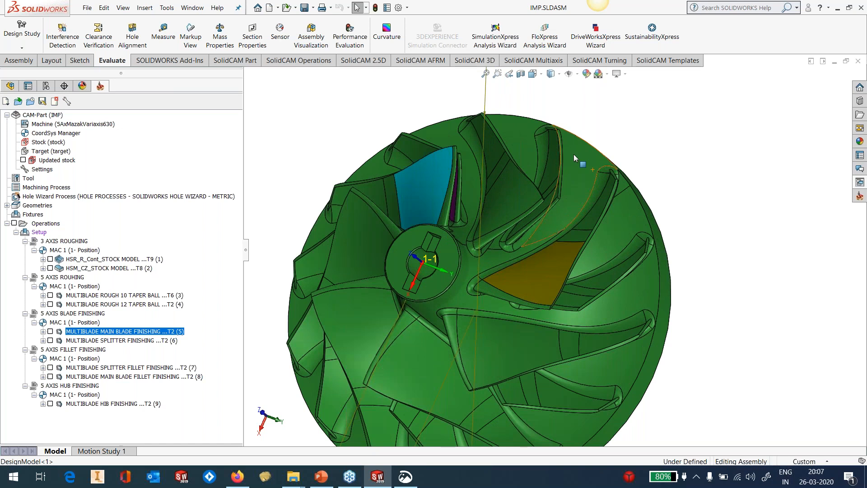
left_click(50, 341)
left_click(50, 340)
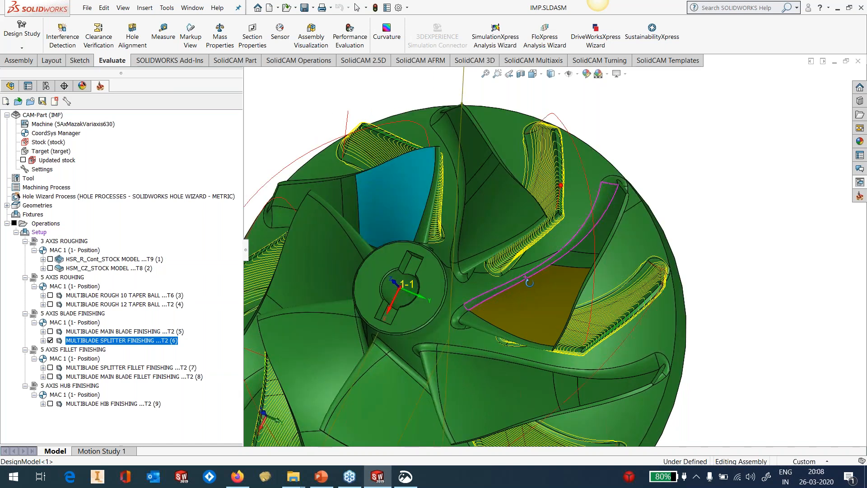
scroll(533, 286, "down", 3)
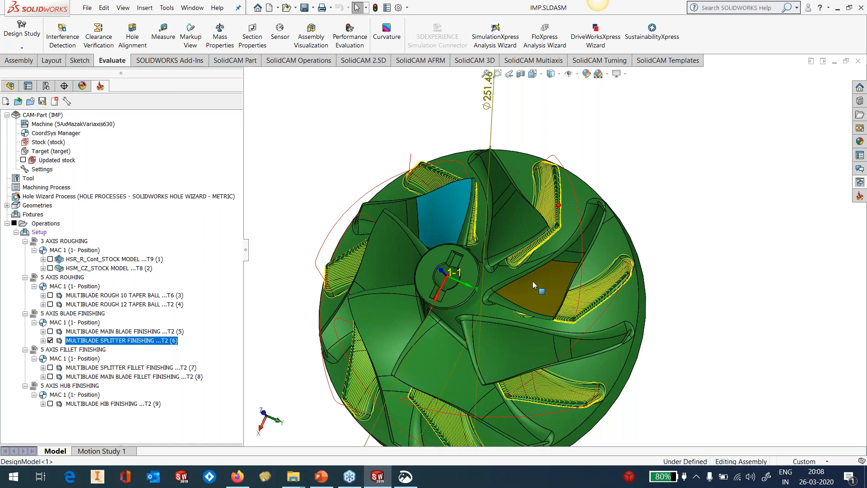
left_click(50, 340)
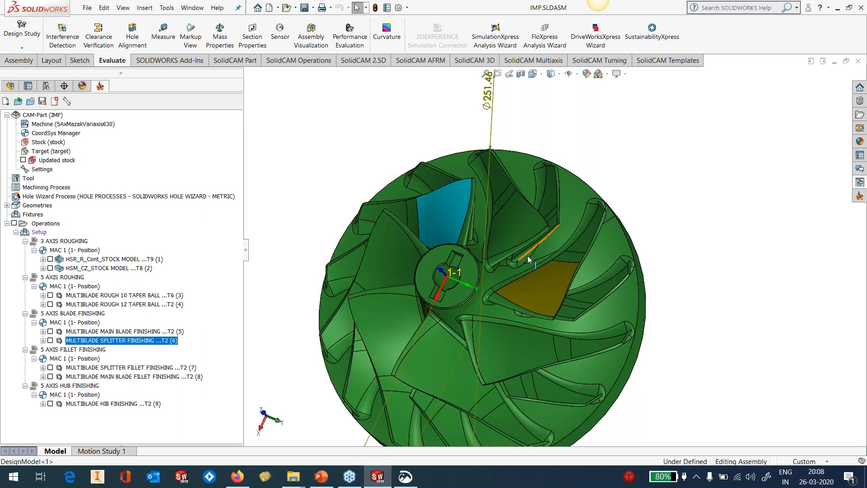
- Inspect the fillets at the blade roots and display the MULTIBLADE SPLITTER FILLET FINISHING toolpath
scroll(527, 256, "down", 5)
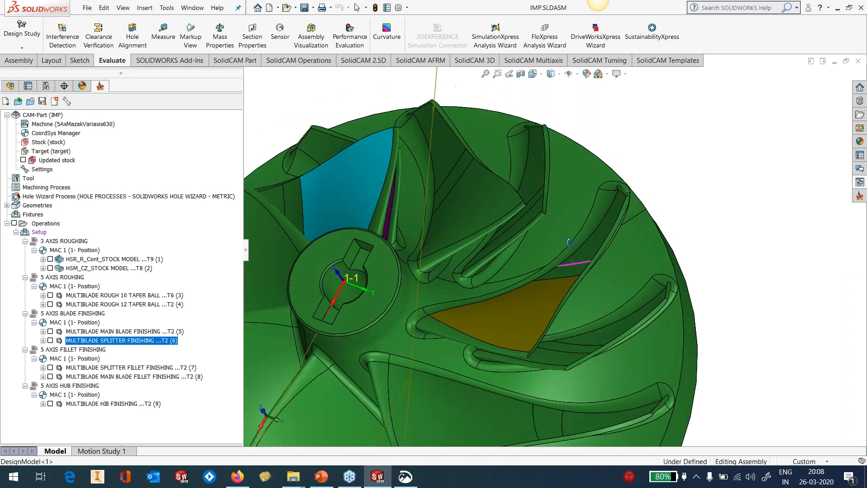
middle_click_drag(571, 243, 565, 226)
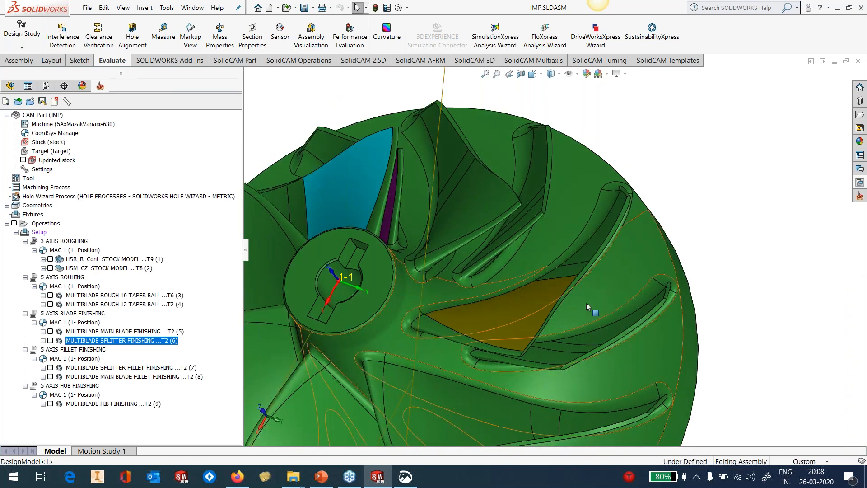
left_click(406, 332)
left_click(51, 367)
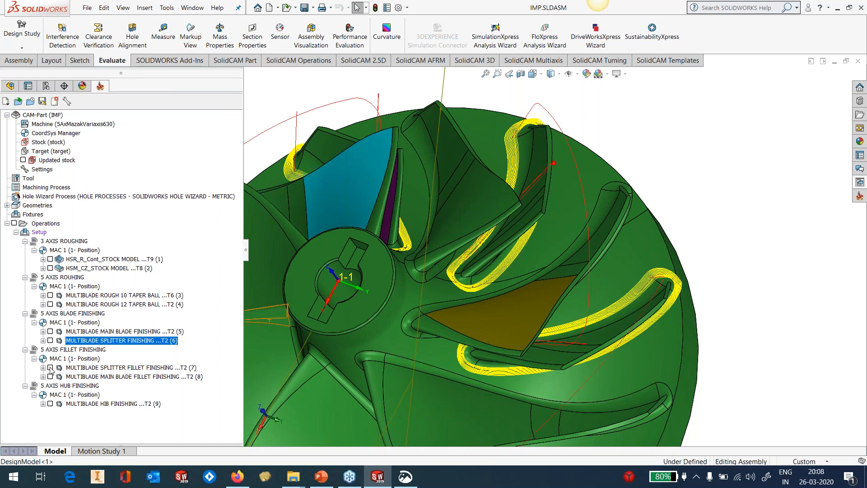
left_click(50, 368)
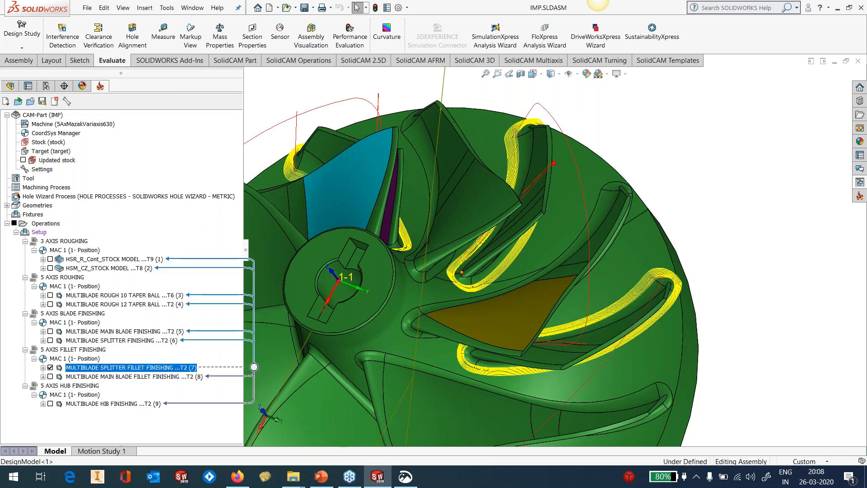
- Examine the MULTIBLADE SPLITTER FILLET FINISHING passes around the splitter roots from several angles, and hide the toolpath
scroll(501, 268, "down", 5)
middle_click_drag(501, 268, 461, 359)
scroll(562, 307, "up", 2)
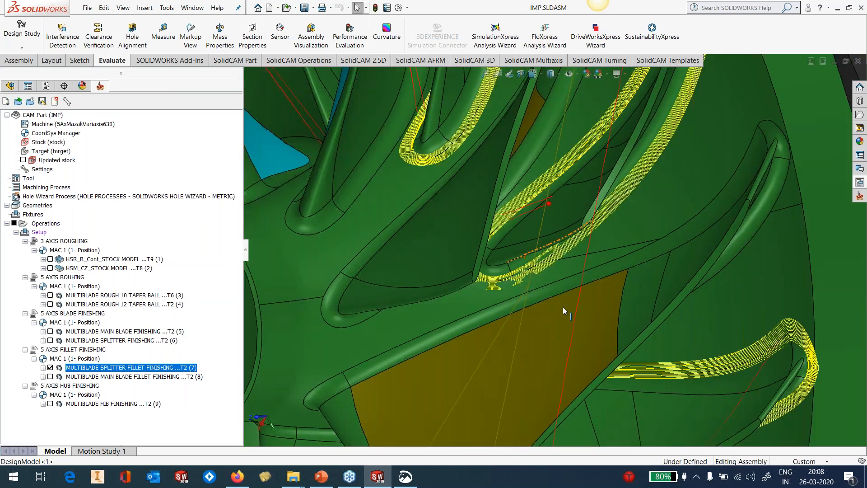
scroll(562, 307, "up", 3)
scroll(624, 185, "down", 2)
middle_click_drag(625, 185, 636, 114)
key("Escape")
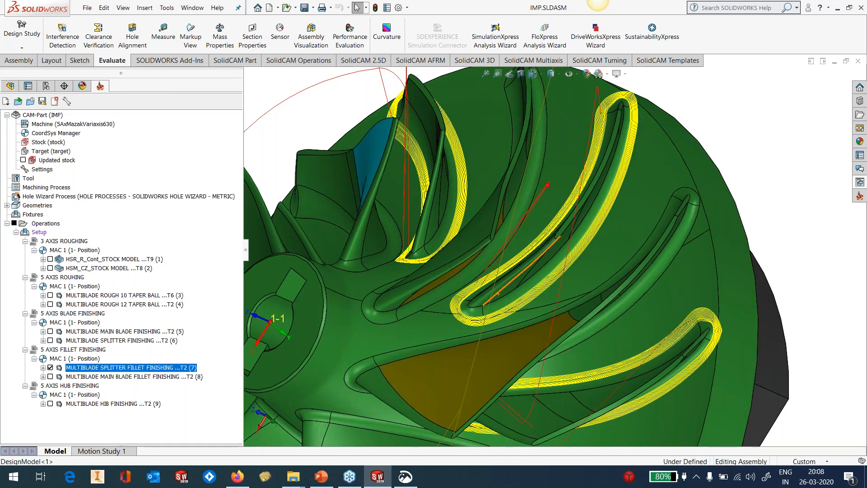
scroll(651, 161, "up", 6)
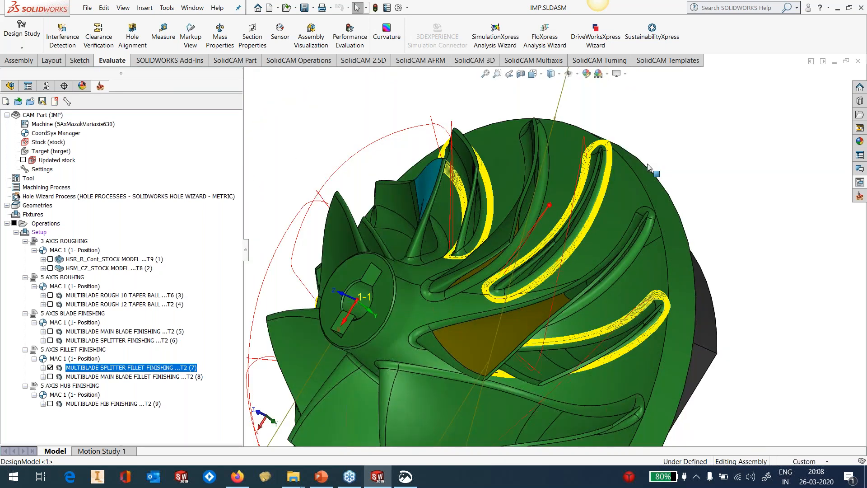
middle_click_drag(650, 163, 607, 215)
left_click(50, 367)
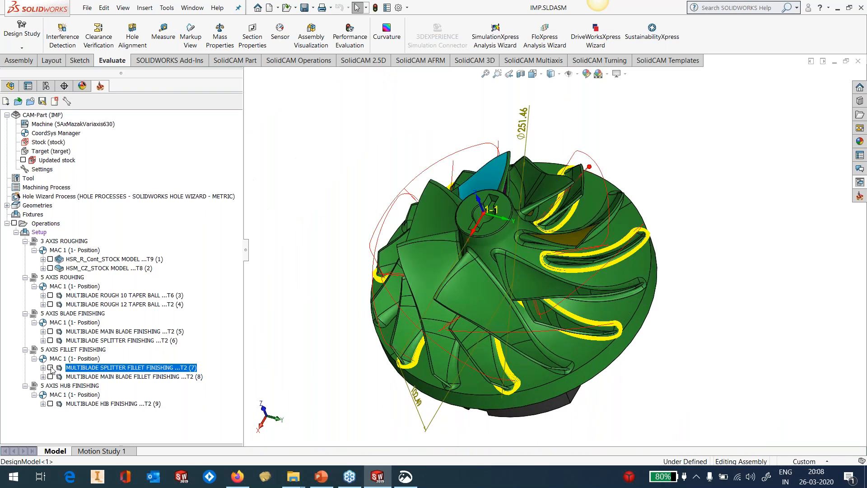
- Display the MULTIBLADE MAIN BLADE FILLET FINISHING toolpath, examine its passes around the main blade roots, and hide it
left_click(50, 377)
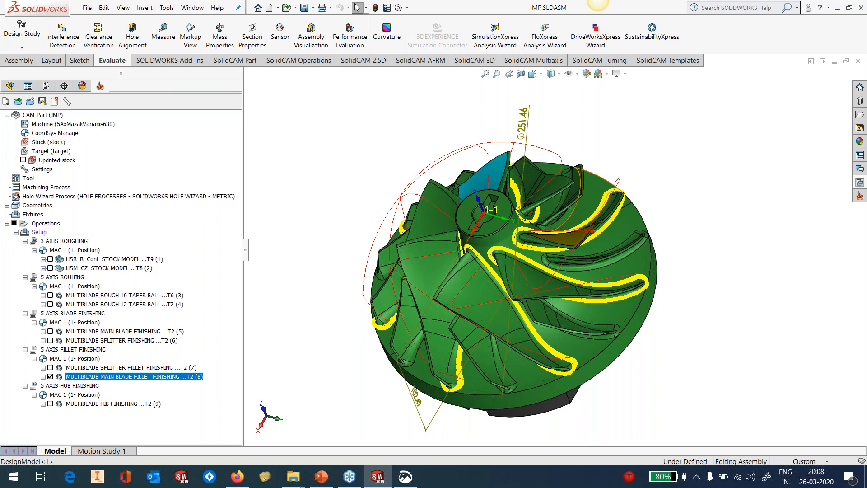
scroll(588, 275, "down", 5)
mouse_move(588, 275)
middle_mouse_down()
mouse_move(617, 289)
mouse_move(587, 289)
middle_mouse_up()
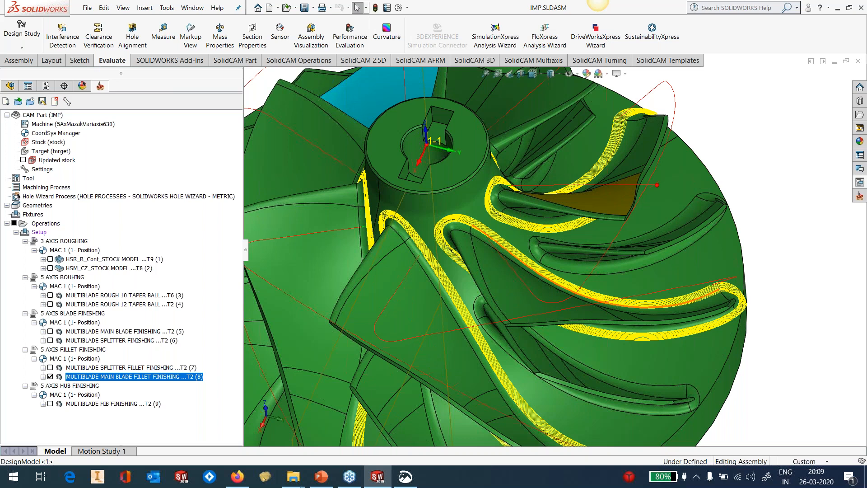
left_click(50, 376)
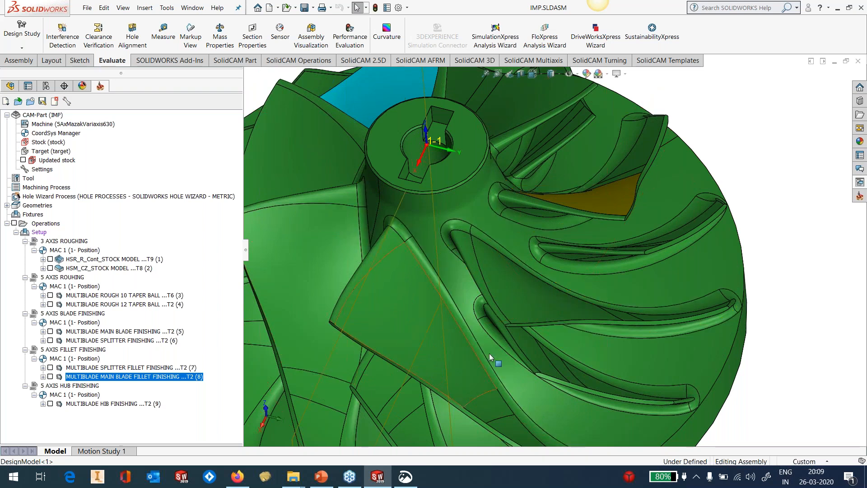
key("f")
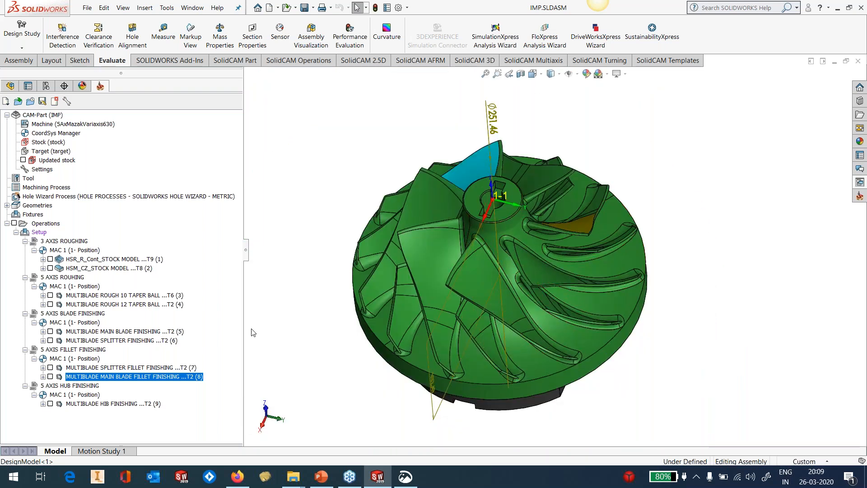
- Show the BSF_MAIN geometry of the MULTIBLADE HIB FINISHING operation on the impeller and close the geometry display
left_click(43, 404)
right_click(79, 413)
left_click(103, 313)
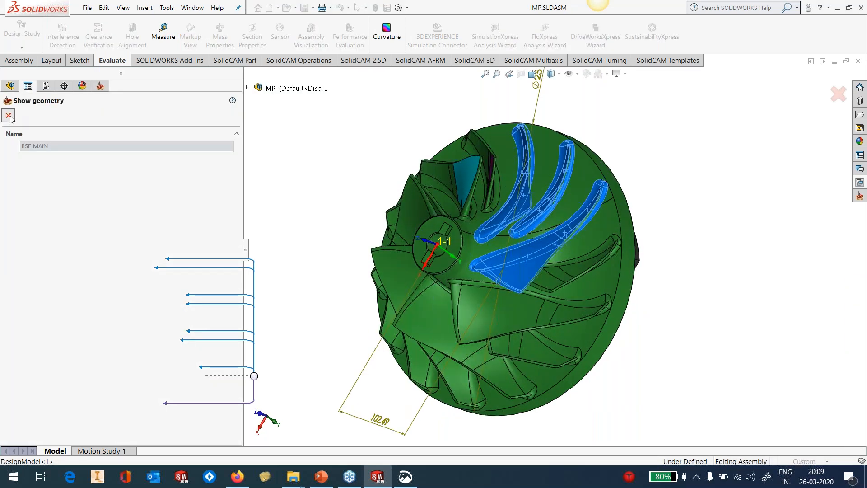
left_click(10, 116)
left_click(42, 403)
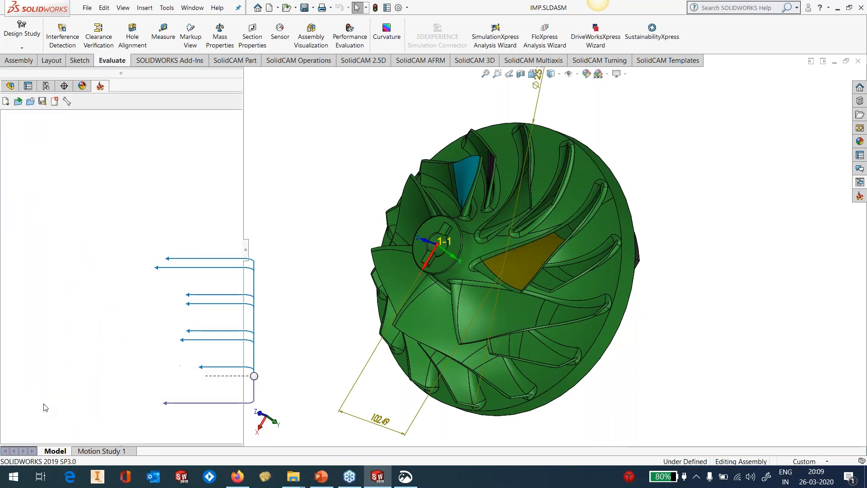
- Display the MULTIBLADE HIB FINISHING toolpath, examine its passes on the hub between the blades, and hide it
left_click(50, 404)
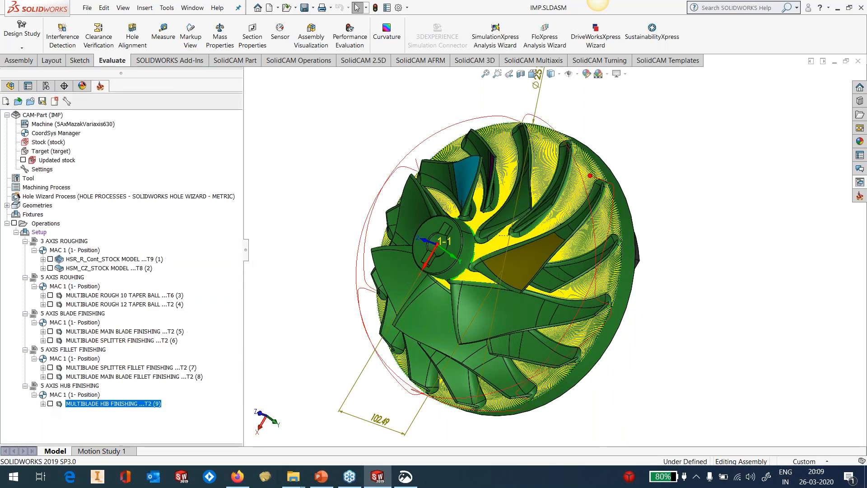
middle_click_drag(495, 333, 506, 253)
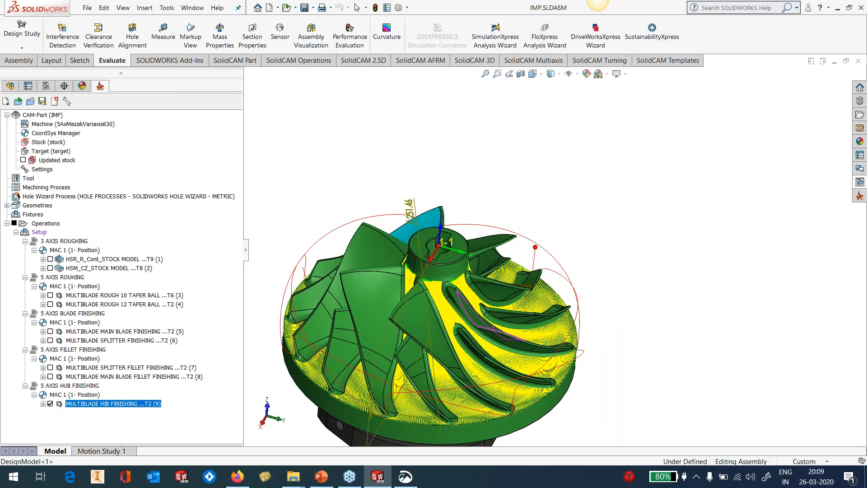
scroll(456, 337, "down", 1)
scroll(455, 337, "down", 3)
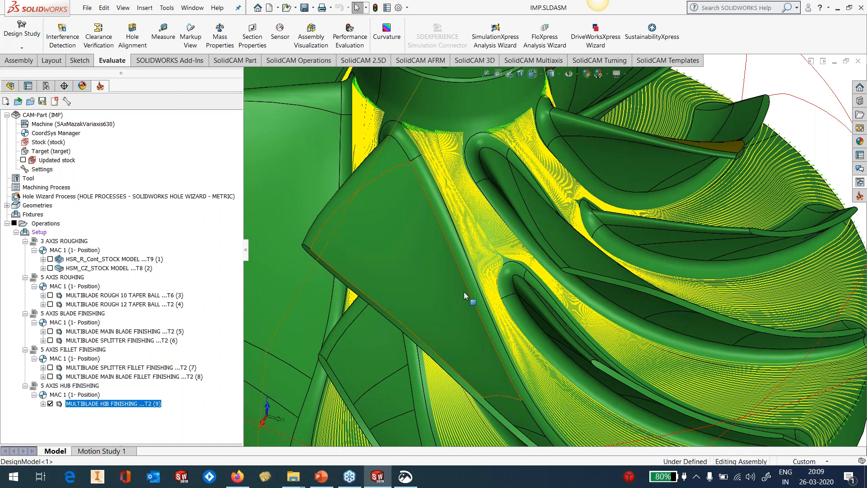
key("f")
middle_click_drag(549, 296, 515, 344)
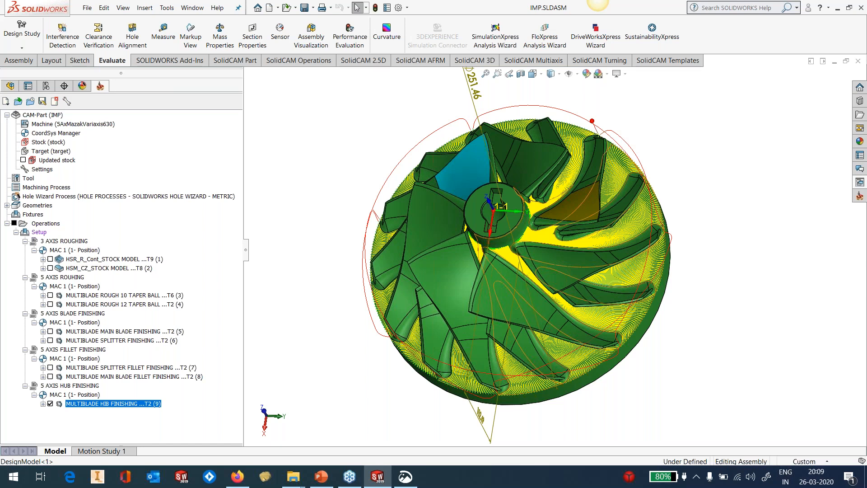
left_click(50, 403)
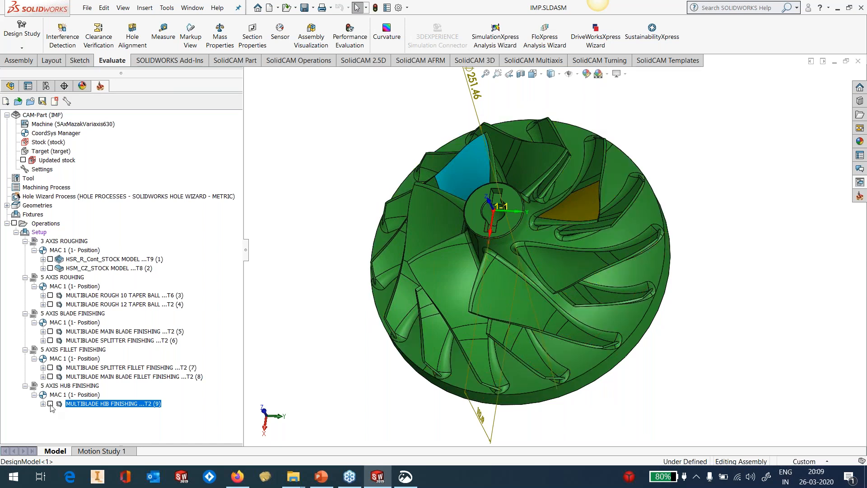
- Open the PORT SIMPLE CAM-Part from the PORT MACHINING folder in place of the impeller
left_click(166, 7)
mouse_move(194, 58)
mouse_move(343, 60)
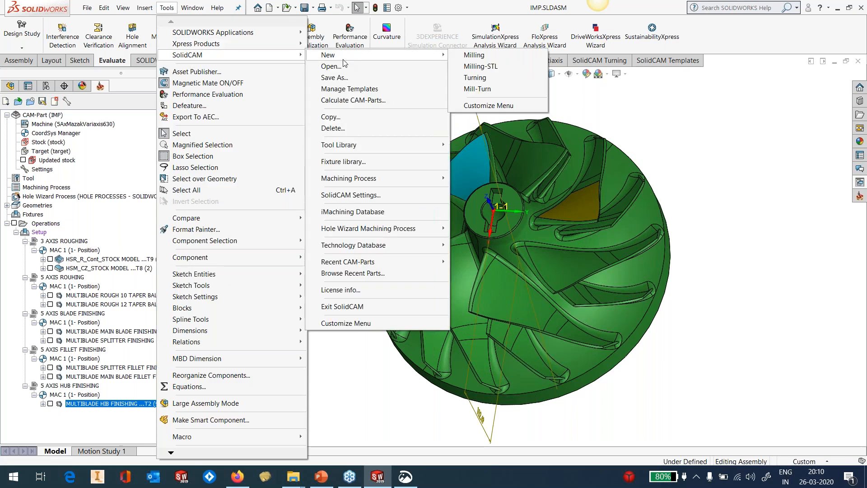
left_click(337, 66)
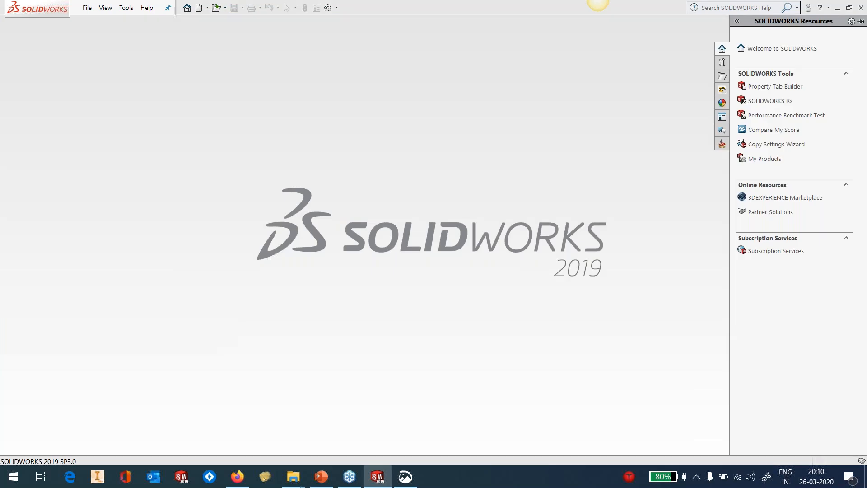
left_click(281, 92)
left_click(140, 239)
double_click(141, 239)
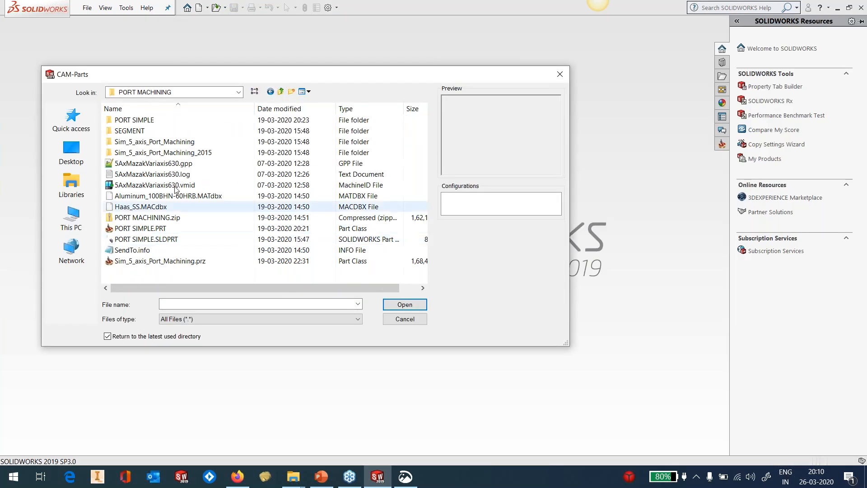
left_click(158, 232)
left_click(404, 304)
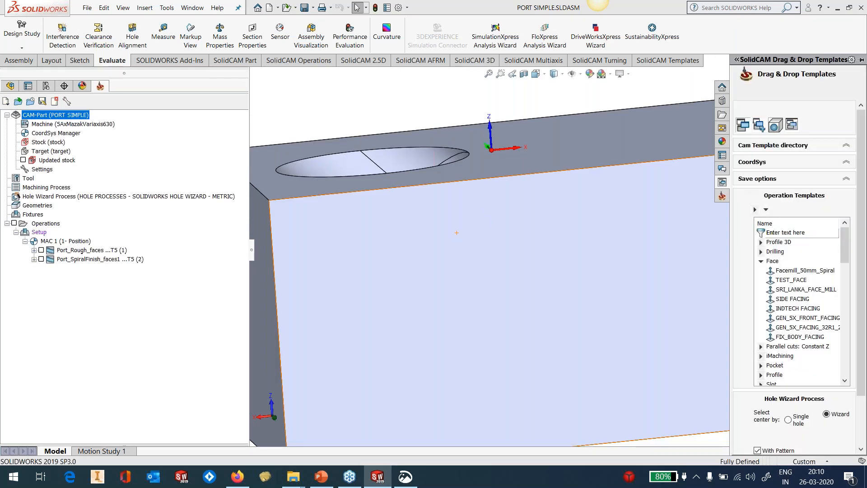
- Cut the block lengthwise with a vertical planar section view and inspect the curved port inside
scroll(515, 242, "up", 5)
middle_click_drag(535, 245, 536, 283)
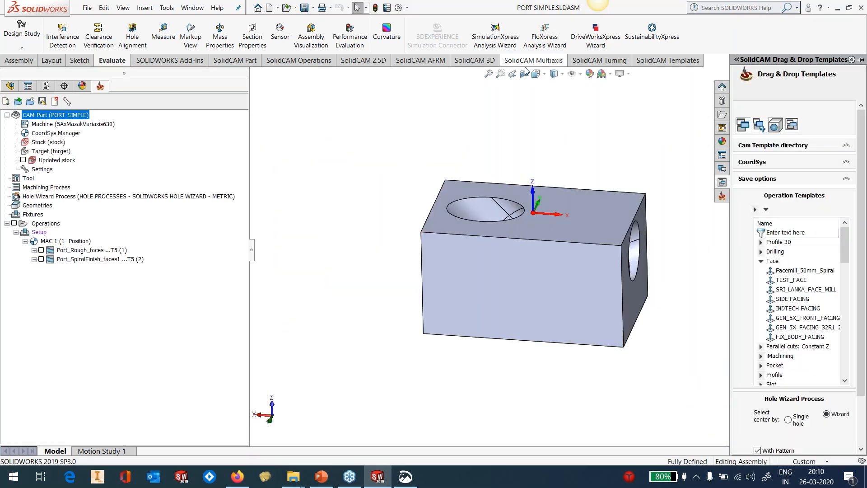
left_click(525, 72)
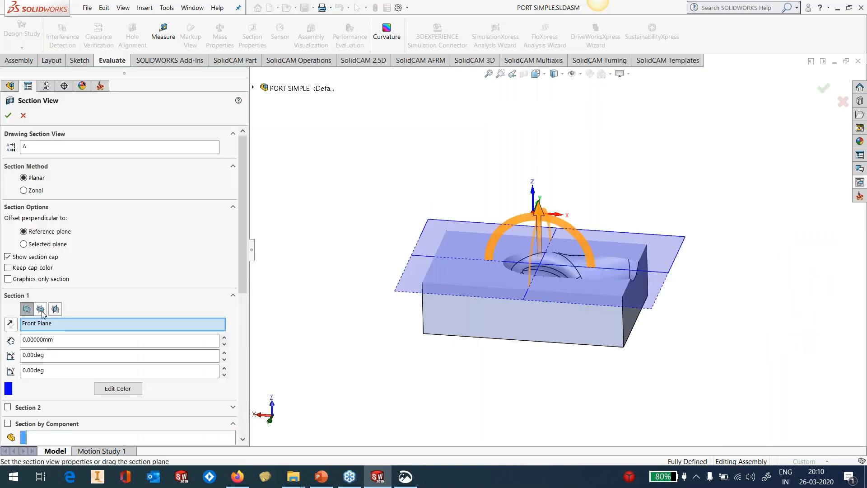
left_click(41, 310)
left_click_drag(557, 217, 527, 282)
left_click(8, 115)
scroll(603, 259, "down", 4)
middle_click_drag(603, 260, 416, 288)
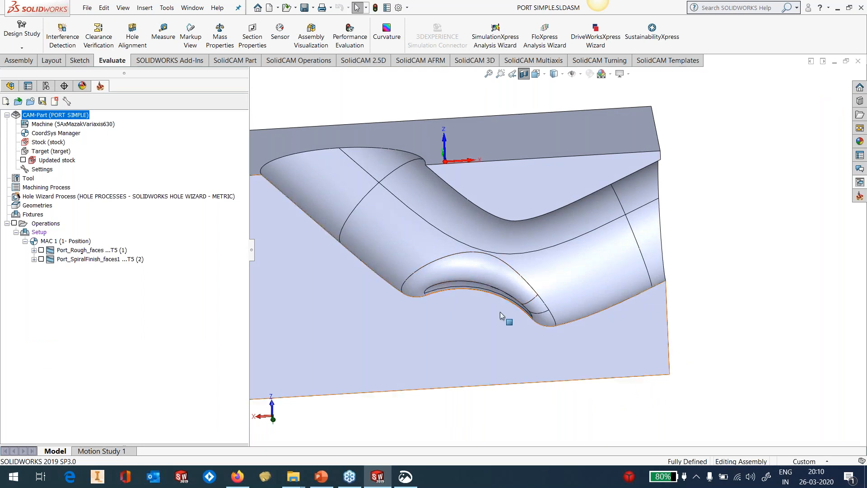
middle_click_drag(504, 302, 488, 269)
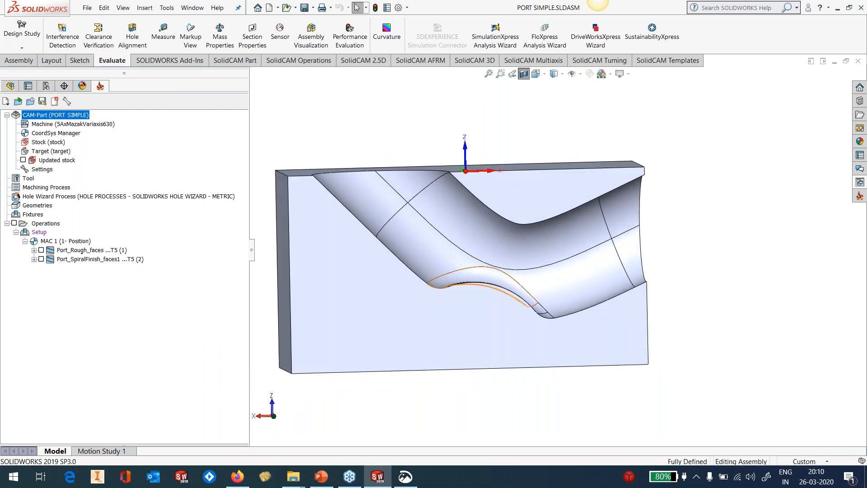
middle_click_drag(474, 267, 475, 269)
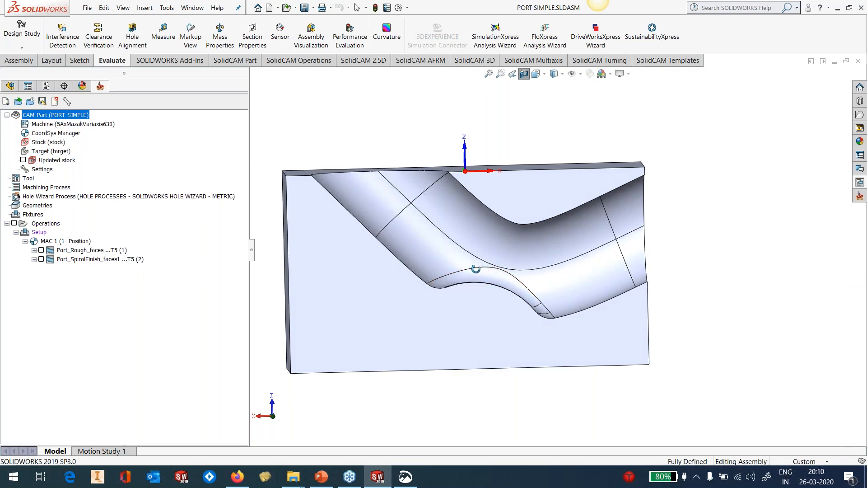
- Show the first faces geometry of the Port_Rough_faces operation on the sectioned port and close the geometry display
left_click(34, 250)
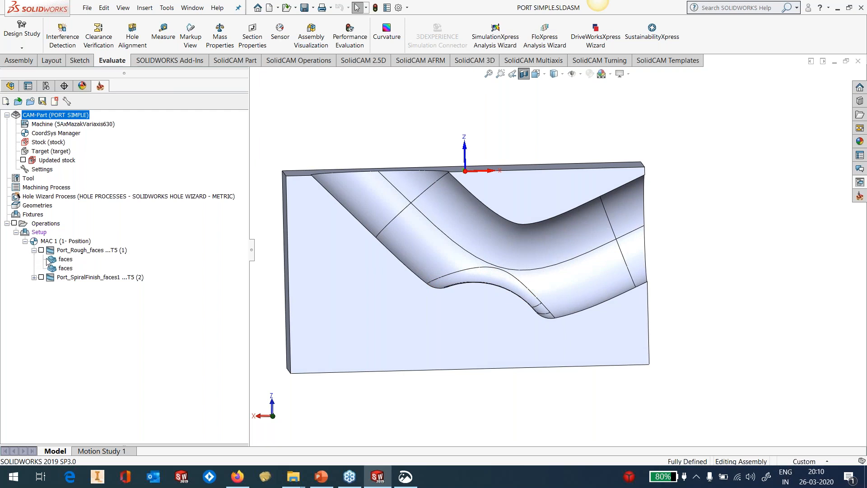
right_click(56, 262)
left_click(74, 268)
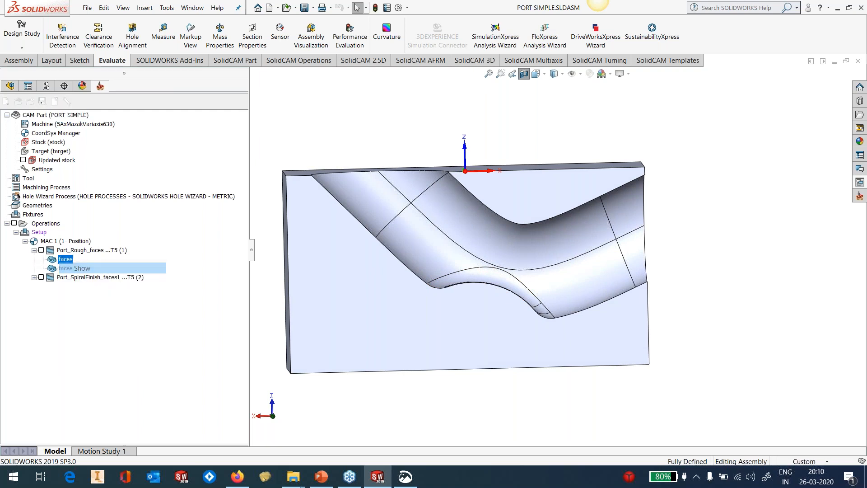
middle_click_drag(481, 248, 474, 263)
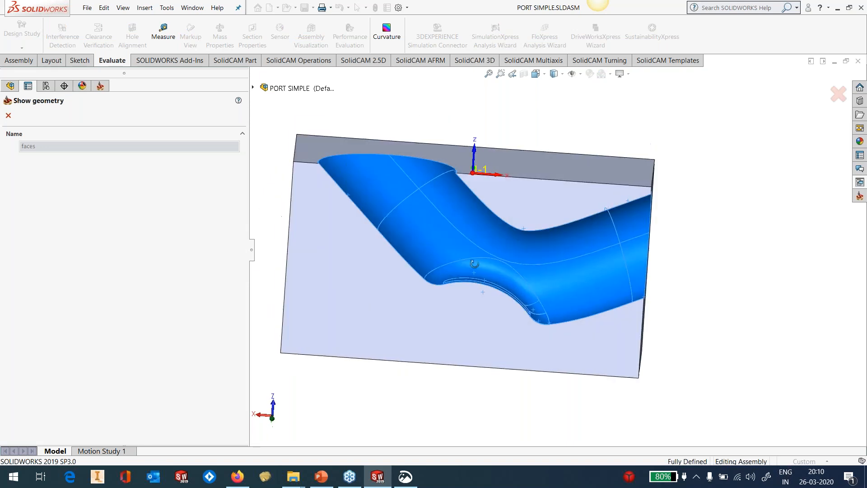
left_click(9, 115)
- Orient the view square to the block's cut face and narrow the CAM tree to enlarge the graphics area
middle_click_drag(487, 258, 508, 287)
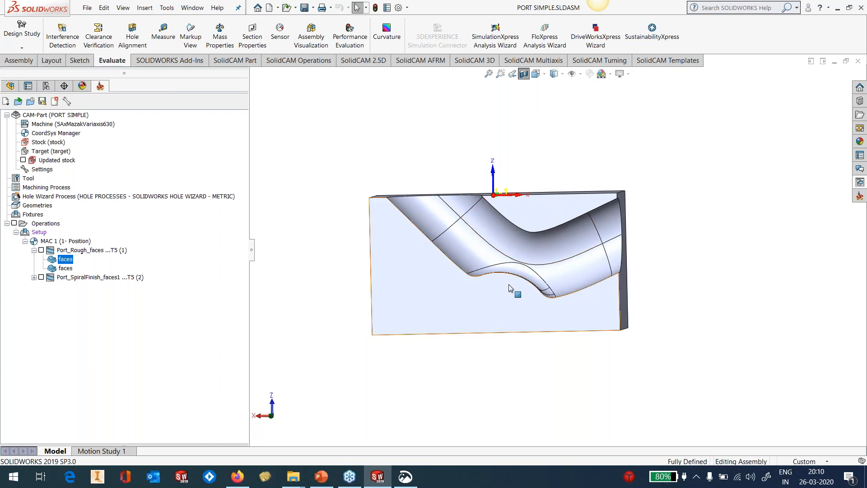
key("space")
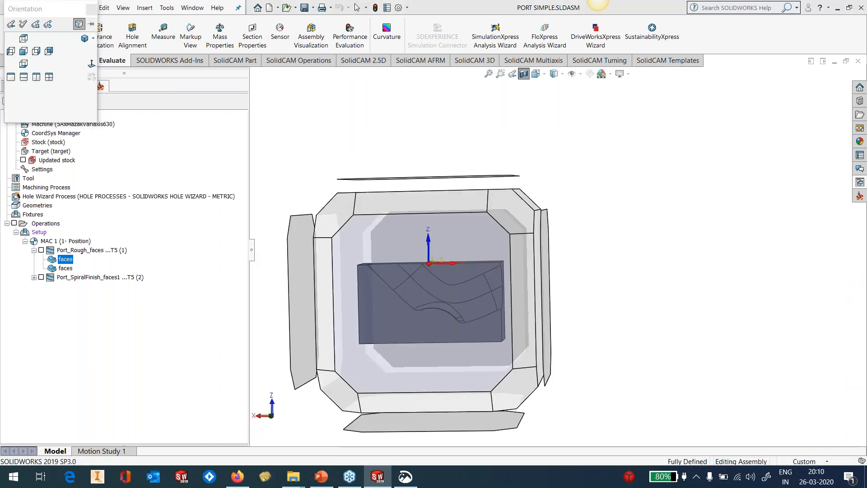
left_click(509, 284)
scroll(722, 251, "down", 1)
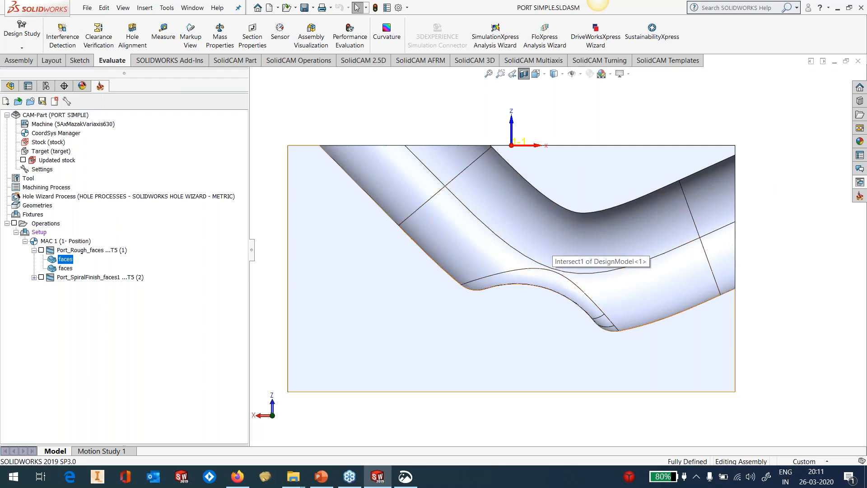
left_click_drag(252, 250, 181, 253)
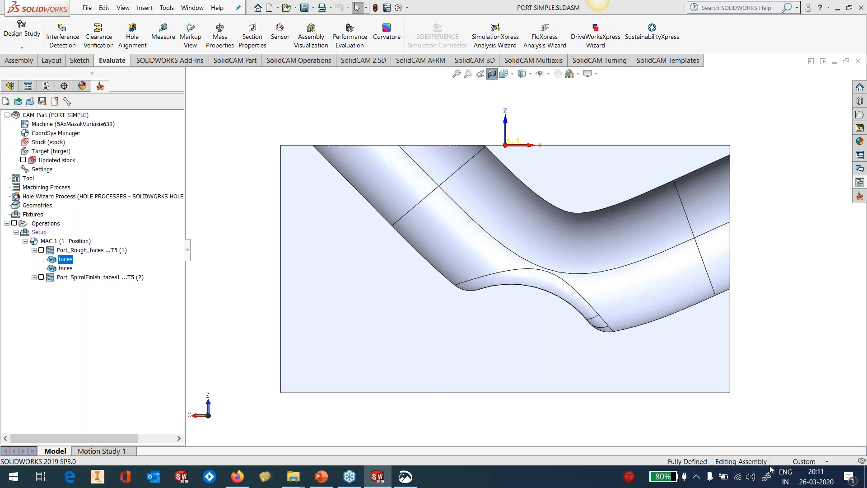
- Capture a fullscreen snip of the sectioned port and maximize it in Snip & Sketch for annotation
left_click(768, 474)
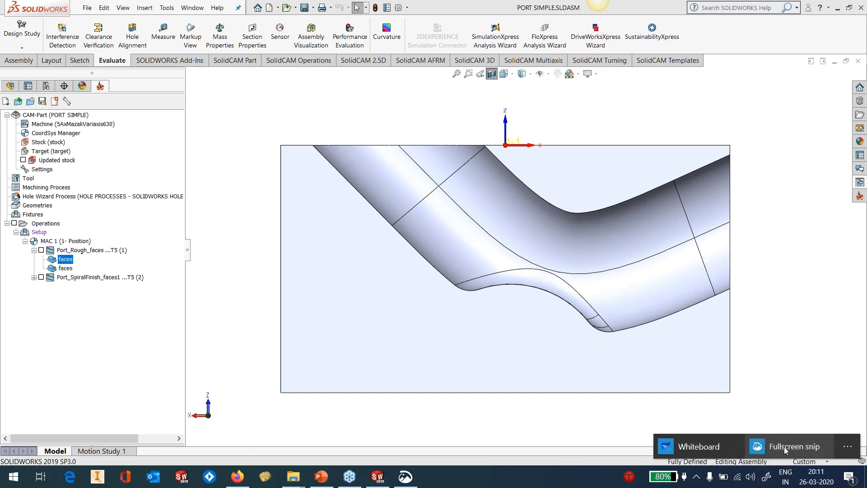
left_click(784, 446)
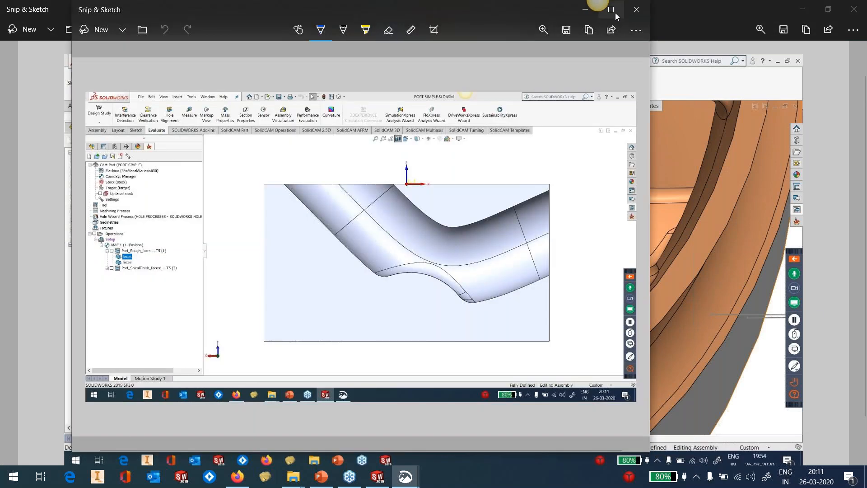
left_click(614, 13)
double_click(613, 25)
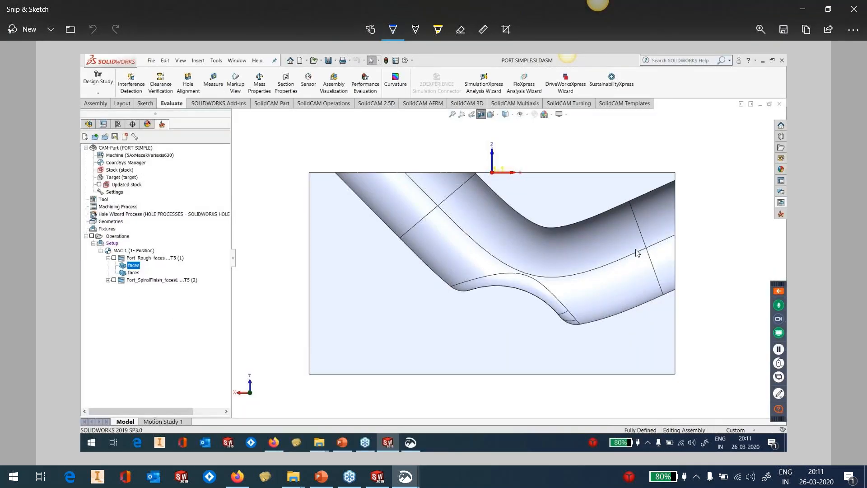
- Mark the port's upper opening on the snip with a blue downward arrow and the handwritten label "TOP SIDE"
left_click_drag(456, 149, 457, 167)
left_click_drag(464, 161, 459, 166)
left_click_drag(436, 132, 451, 131)
left_click_drag(444, 132, 444, 146)
left_click_drag(457, 135, 465, 146)
mouse_move(465, 139)
left_mouse_down()
mouse_move(472, 134)
mouse_move(468, 140)
left_mouse_up()
mouse_move(489, 132)
left_mouse_down()
mouse_move(477, 144)
mouse_move(491, 145)
left_mouse_up()
left_click_drag(500, 132, 501, 144)
mouse_move(500, 132)
left_mouse_down()
mouse_move(501, 145)
mouse_move(522, 144)
mouse_move(523, 132)
left_mouse_up()
left_click_drag(515, 138, 521, 139)
- Mark the port's other opening on the snip with a blue arrow and the handwritten label "Bottom"
mouse_move(706, 273)
left_mouse_down()
mouse_move(681, 283)
mouse_move(695, 289)
left_mouse_up()
mouse_move(712, 250)
left_mouse_down()
mouse_move(712, 264)
mouse_move(727, 261)
left_mouse_up()
left_click_drag(738, 252, 741, 263)
left_click_drag(734, 256, 753, 255)
left_click_drag(747, 255, 752, 264)
left_click_drag(755, 264, 770, 262)
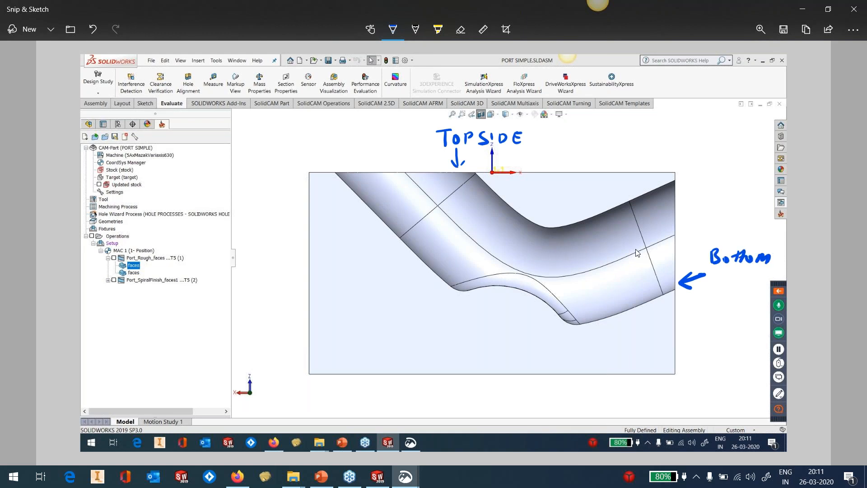
- Set the pen to orange and sketch short crosswise passes along the port's centre line from the top opening to the bend
left_click(393, 29)
left_click(378, 109)
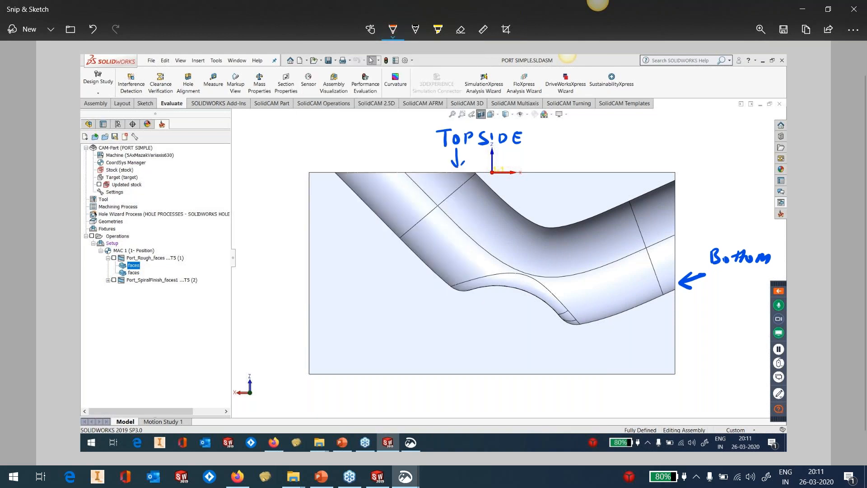
mouse_move(406, 178)
left_mouse_down()
mouse_move(393, 190)
mouse_move(407, 197)
left_mouse_up()
mouse_move(434, 191)
left_mouse_down()
mouse_move(418, 210)
mouse_move(425, 222)
left_mouse_up()
mouse_move(454, 214)
left_mouse_down()
mouse_move(439, 231)
mouse_move(452, 236)
left_mouse_up()
mouse_move(474, 223)
left_mouse_down()
mouse_move(467, 245)
mouse_move(477, 263)
left_mouse_up()
left_click_drag(500, 248, 495, 267)
left_click(522, 248)
mouse_move(512, 245)
left_mouse_down()
mouse_move(506, 274)
mouse_move(514, 276)
left_mouse_up()
left_click_drag(530, 249, 521, 286)
- Draw an orange loop over the block from the top opening to the bottom opening, and sketch crosswise passes from there to the bend
mouse_move(399, 171)
left_mouse_down()
mouse_move(390, 159)
mouse_move(470, 140)
mouse_move(682, 163)
mouse_move(696, 221)
mouse_move(638, 260)
left_mouse_up()
left_click_drag(633, 243, 616, 268)
mouse_move(611, 254)
left_mouse_down()
mouse_move(603, 270)
mouse_move(580, 280)
left_mouse_up()
left_click_drag(569, 266, 567, 283)
mouse_move(558, 269)
left_mouse_down()
mouse_move(555, 286)
mouse_move(546, 285)
left_mouse_up()
left_click_drag(544, 266, 540, 284)
left_click_drag(538, 266, 527, 286)
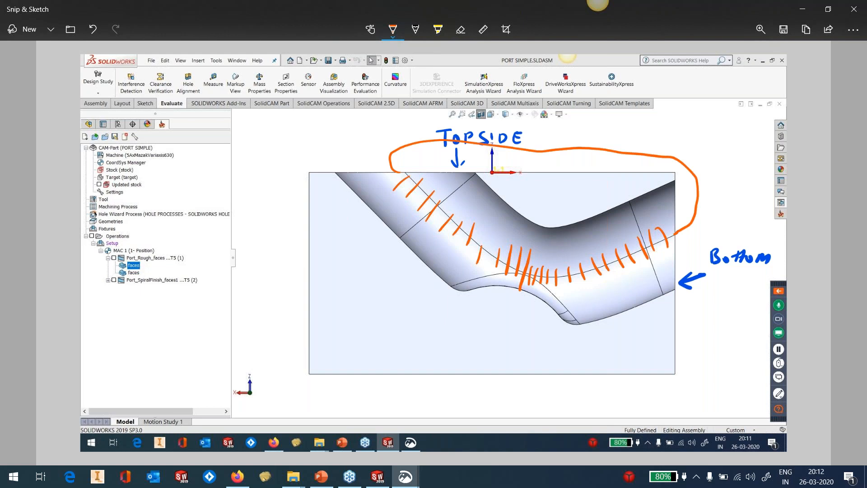
- Switch back to SOLIDWORKS and collapse the Port_Rough_faces operation's geometry list
left_click(379, 482)
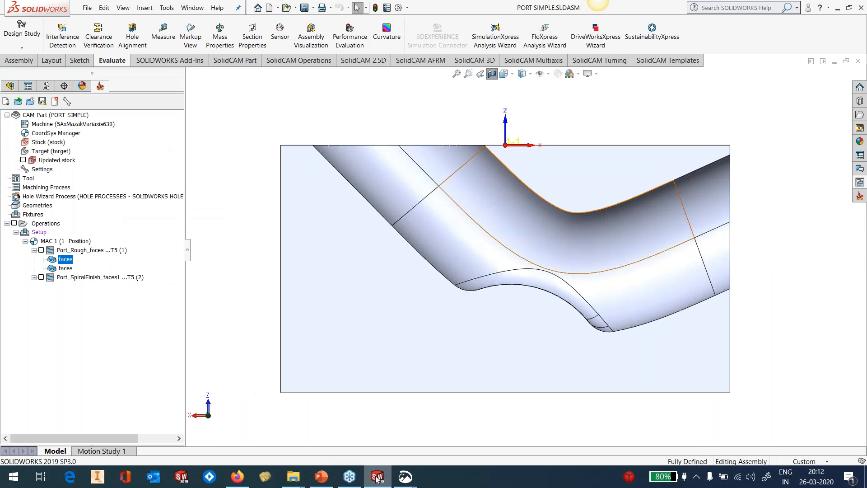
left_click(34, 250)
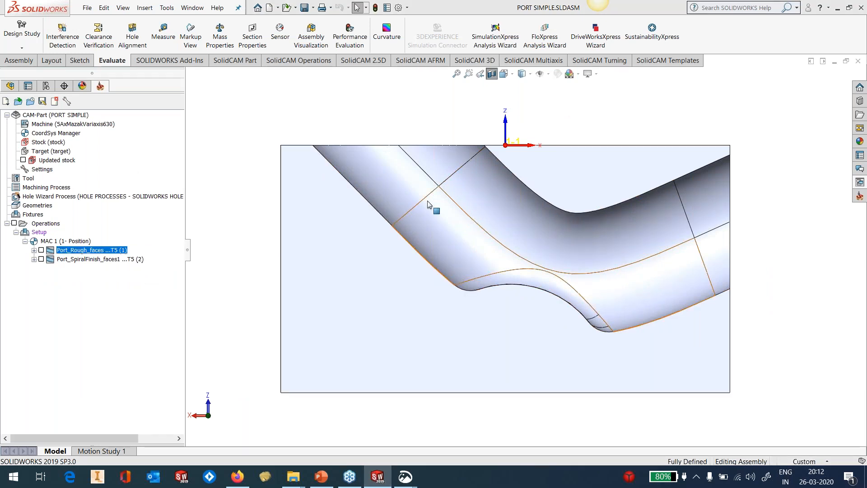
- Show the Port_Rough_faces toolpath, examine its passes from both port openings to the bend, and hide it again
left_click(41, 250)
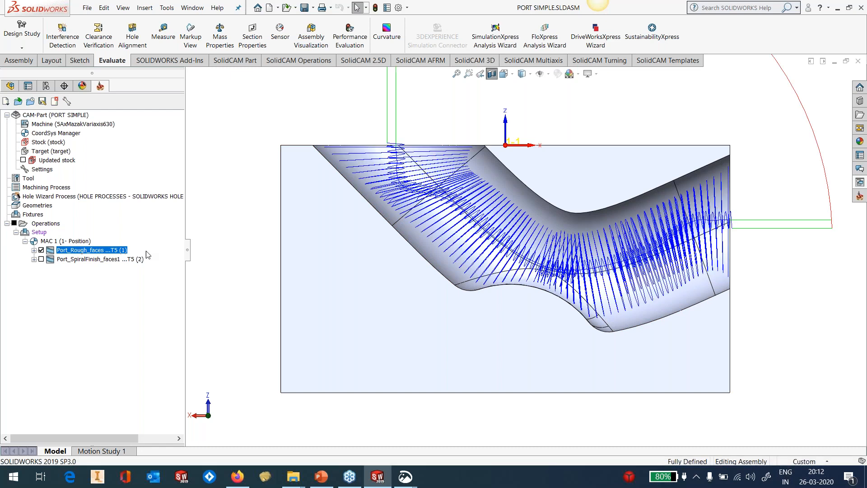
mouse_move(589, 201)
middle_mouse_down()
mouse_move(640, 280)
mouse_move(644, 308)
mouse_move(594, 206)
middle_mouse_up()
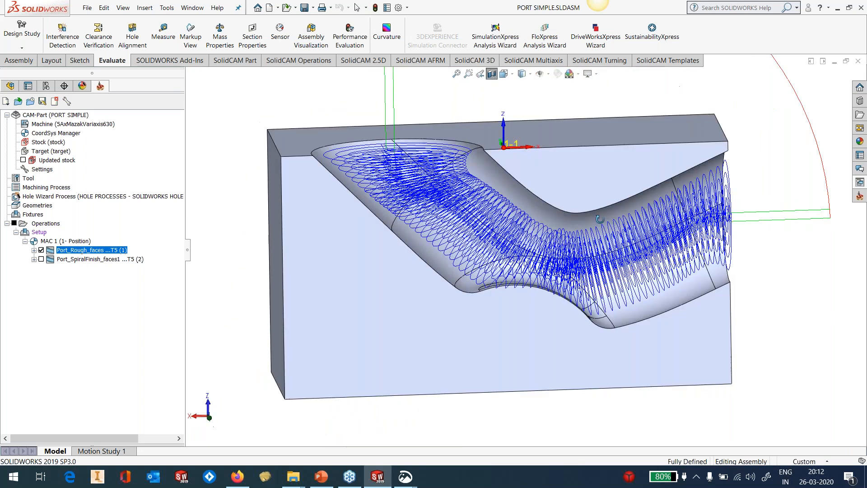
scroll(594, 206, "up", 4)
scroll(519, 234, "down", 2)
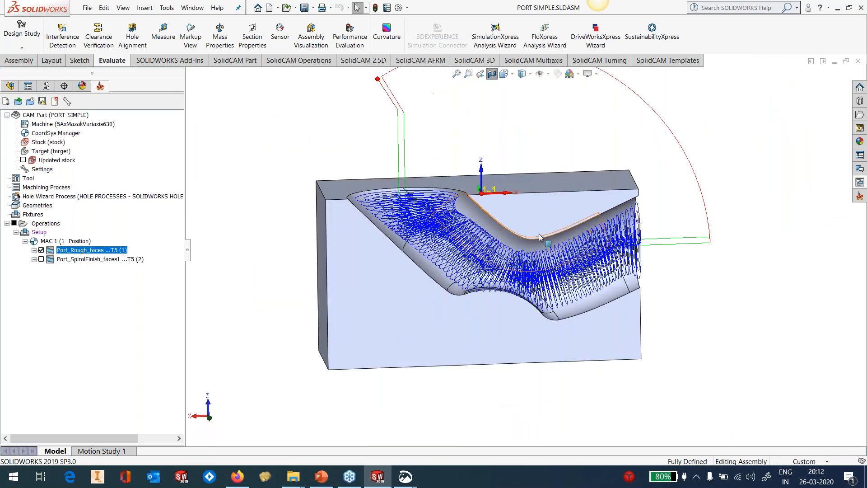
scroll(519, 235, "down", 4)
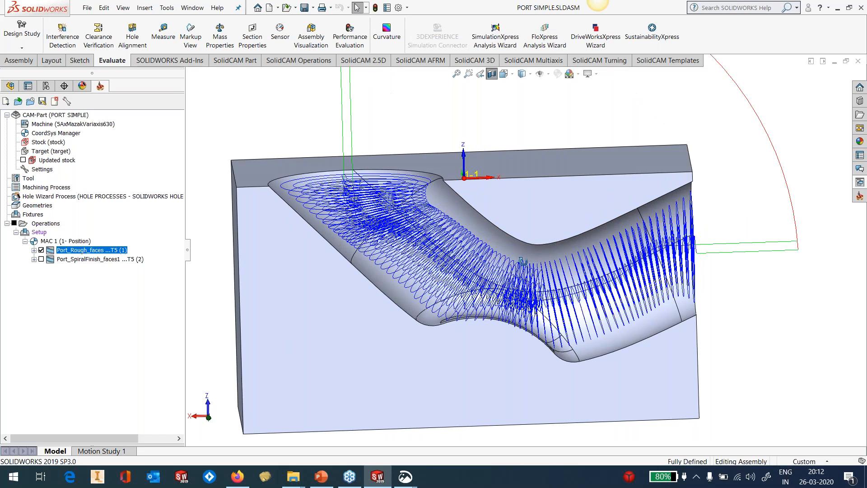
middle_click_drag(532, 244, 534, 243)
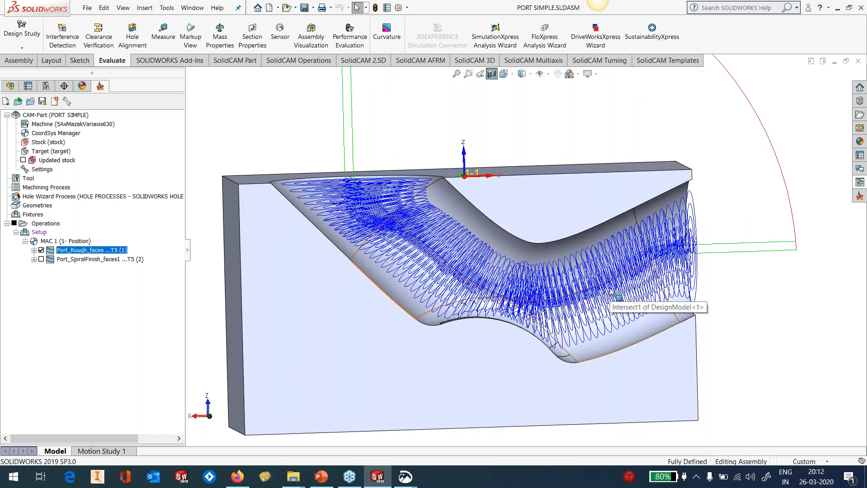
left_click(41, 250)
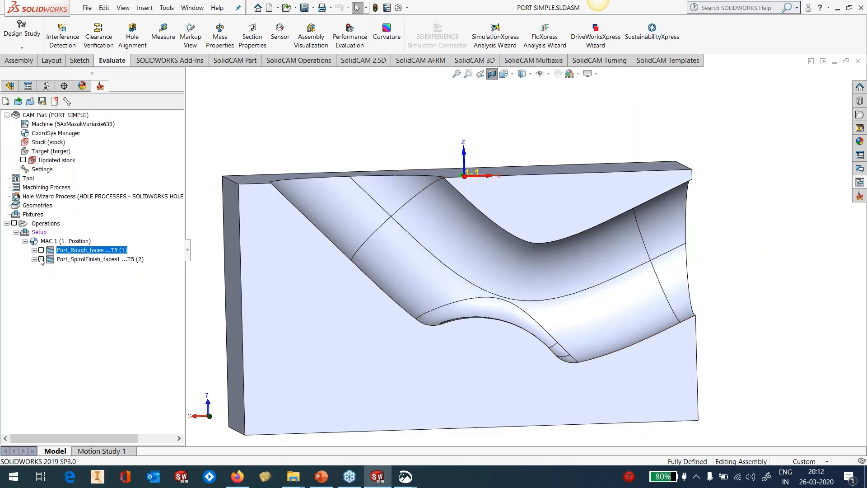
- Show the Port_SpiralFinish_faces1 toolpath, examine its spiral passes along the port walls, and hide it again
left_click(42, 259)
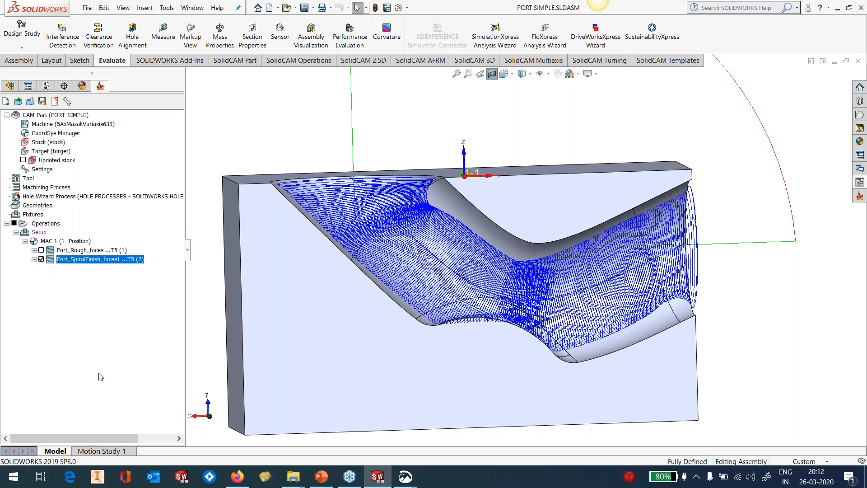
mouse_move(527, 287)
middle_mouse_down()
mouse_move(501, 334)
mouse_move(532, 299)
middle_mouse_up()
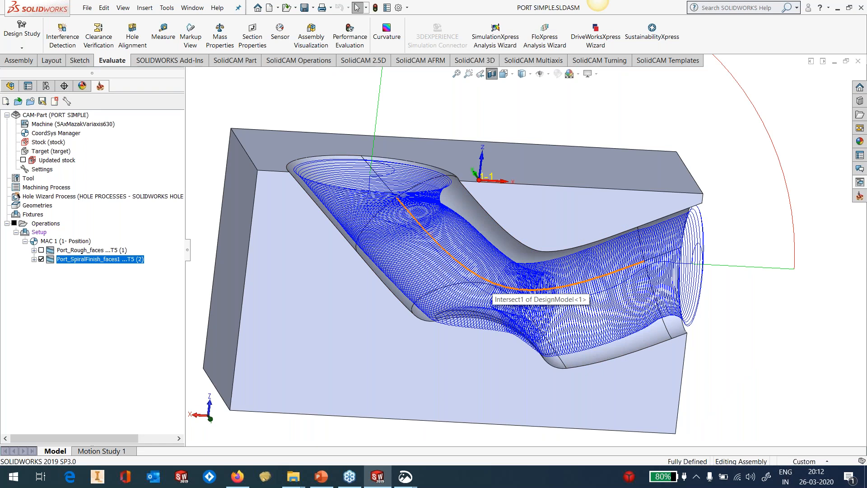
middle_click_drag(538, 257, 555, 260)
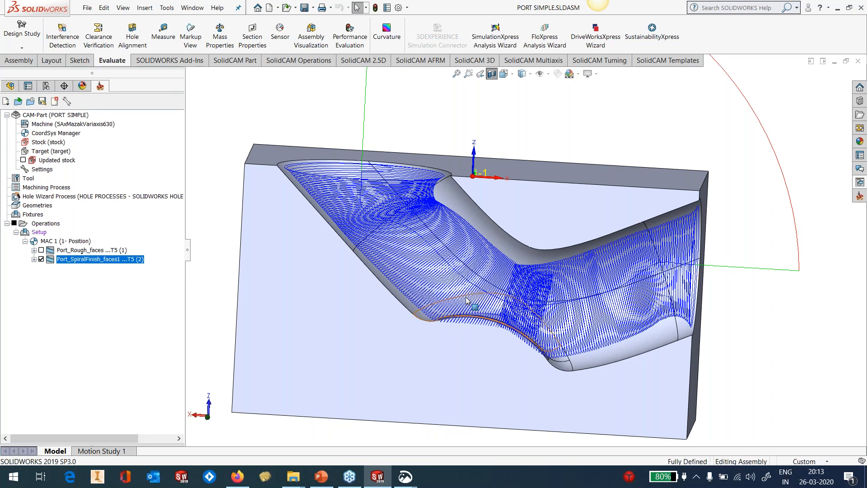
left_click(41, 259)
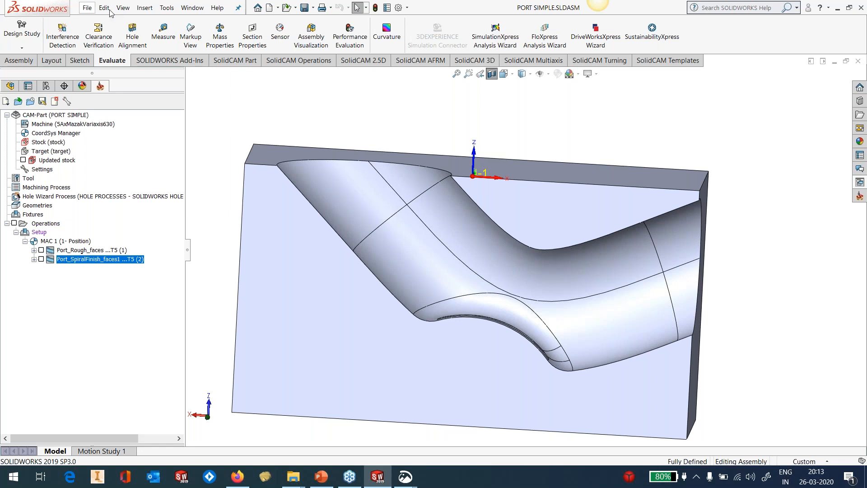
- Open BASIC SCREW PART.PRT from the SCREW MACHINING folder and review its 4x_Screw_target rotary roughing toolpath
left_click(165, 8)
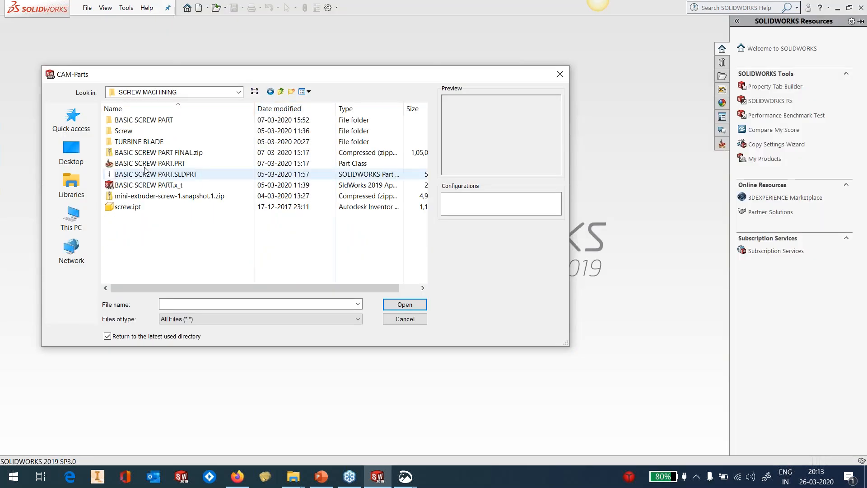
left_click(146, 163)
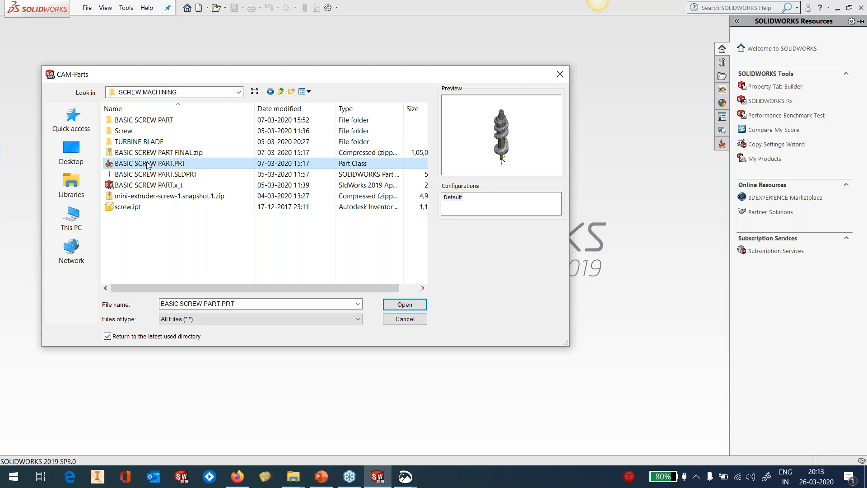
double_click(147, 164)
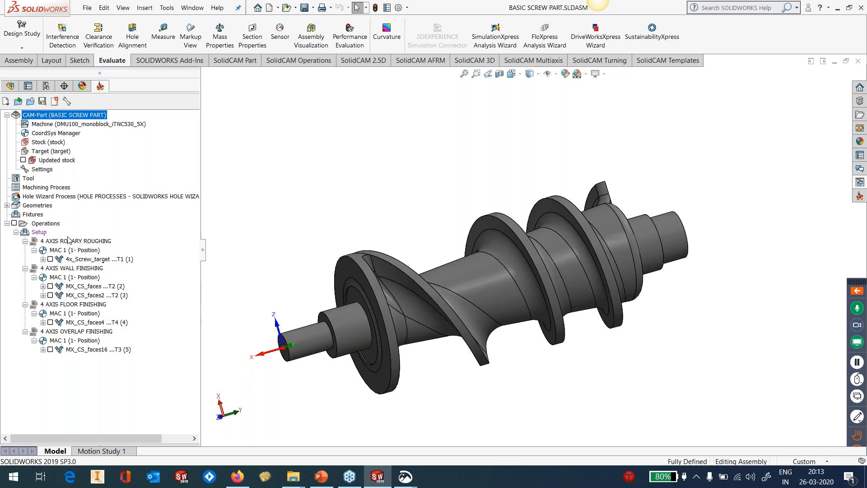
double_click(88, 259)
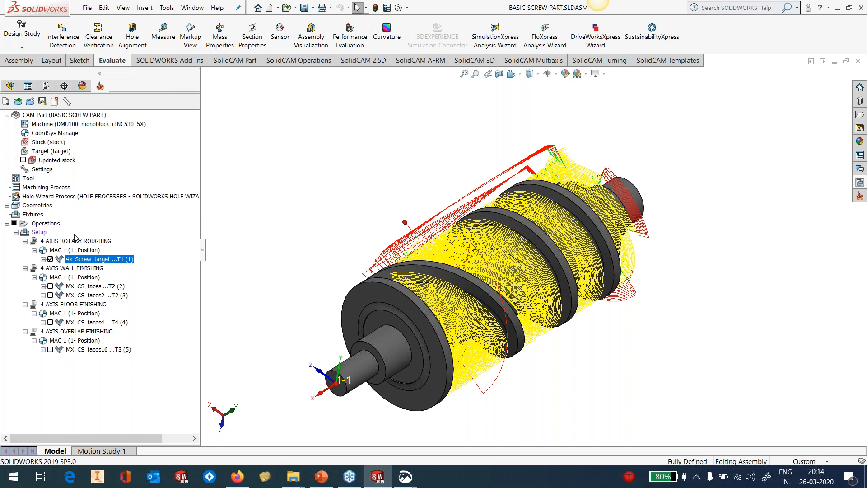
left_click(50, 258)
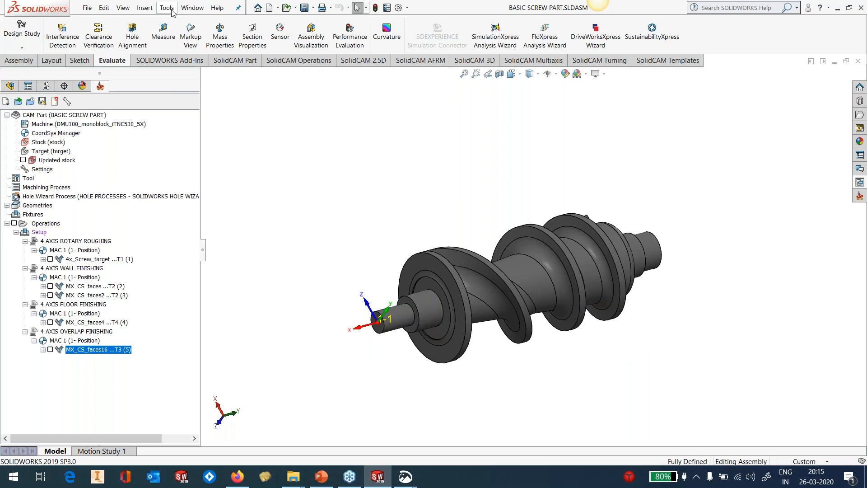
- Open the BLADE SMALL.PRT CAM-Part from the TURBINE BLADE folder
left_click(167, 8)
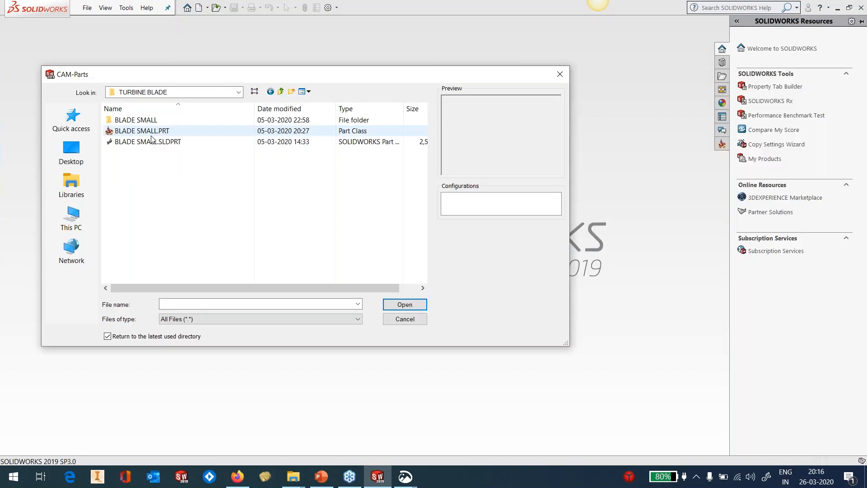
left_click(152, 140)
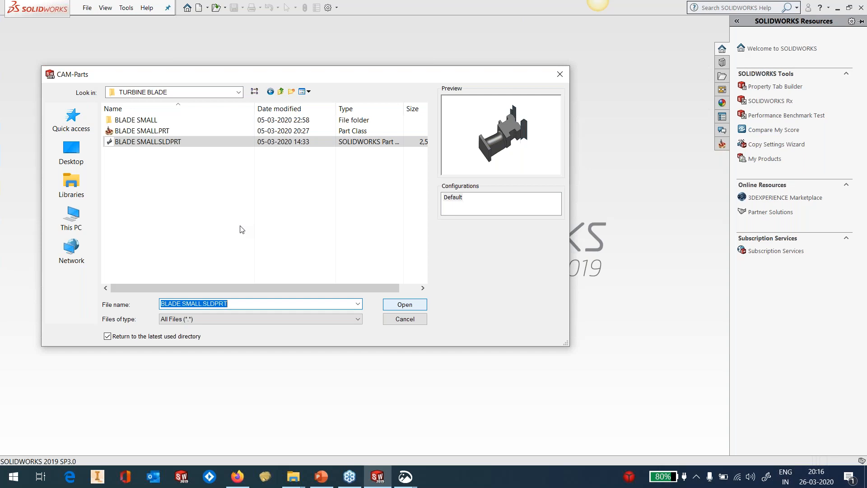
double_click(141, 130)
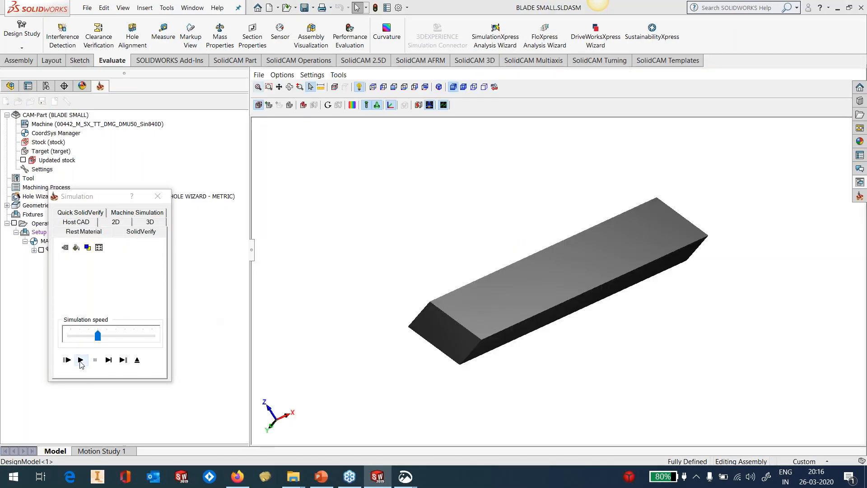
- Play the blade's SolidVerify simulation at a higher speed and examine the stock removal from several sides
left_click(81, 360)
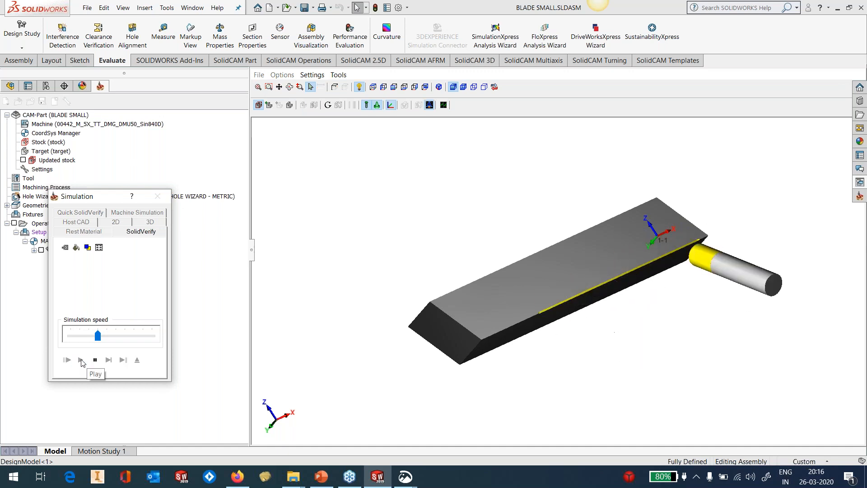
left_click_drag(99, 337, 132, 340)
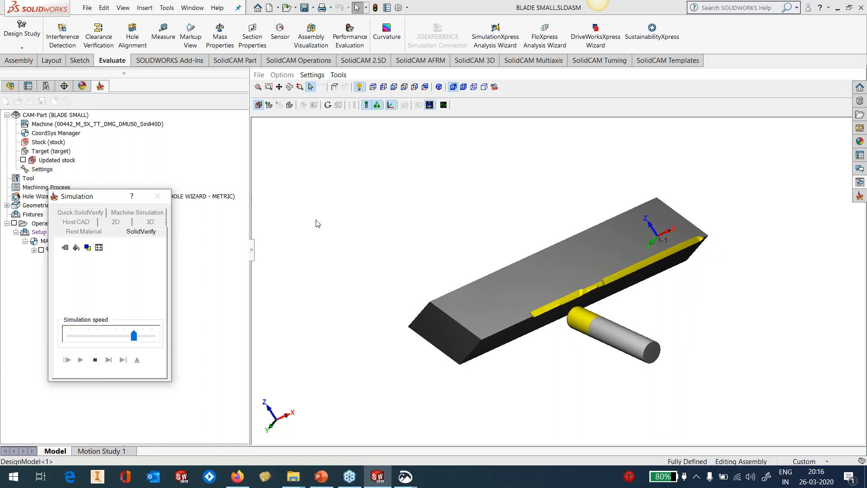
middle_click_drag(580, 265, 597, 304)
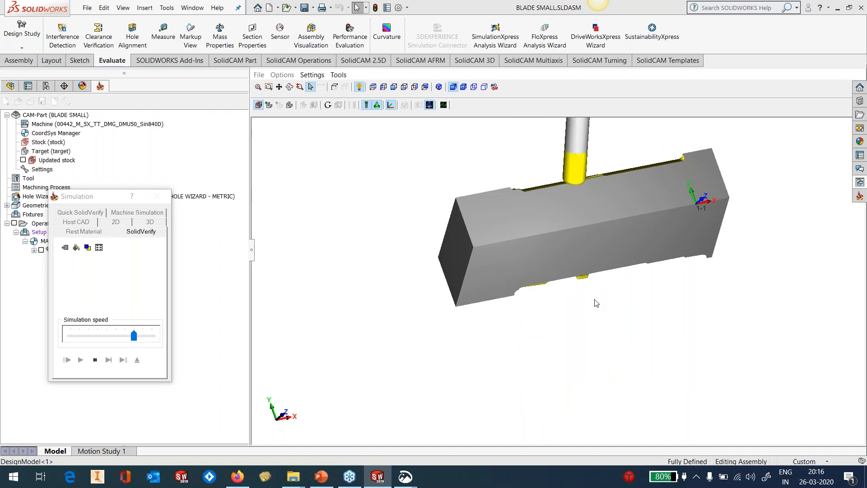
middle_click_drag(597, 271, 605, 286)
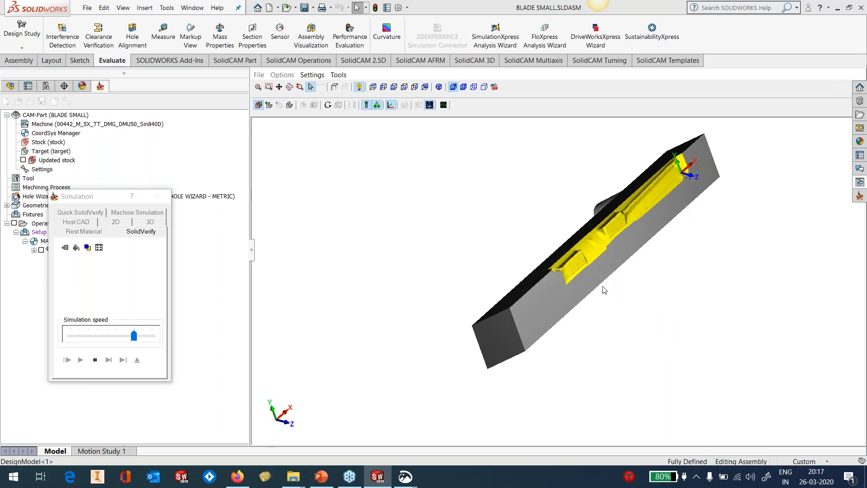
- Raise the simulation speed to maximum, examine the machined blade, decline further crash checking, and stop and exit the simulation
left_click_drag(133, 336, 153, 336)
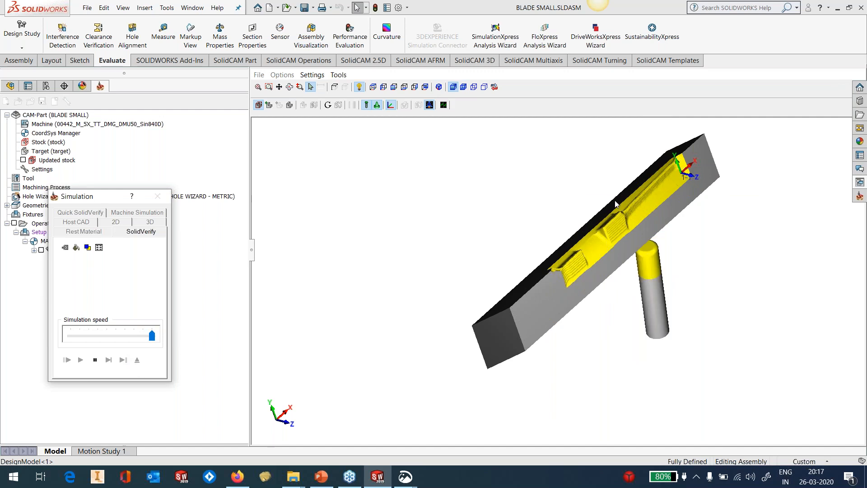
middle_click_drag(614, 206, 521, 264)
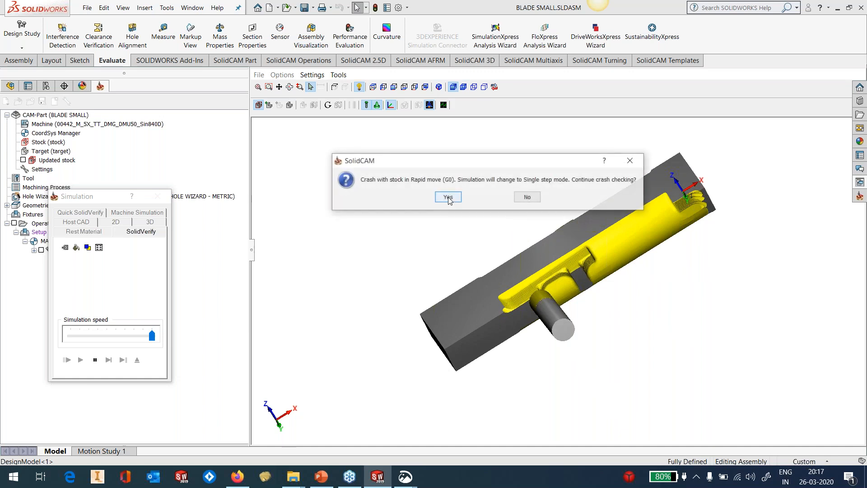
left_click(529, 198)
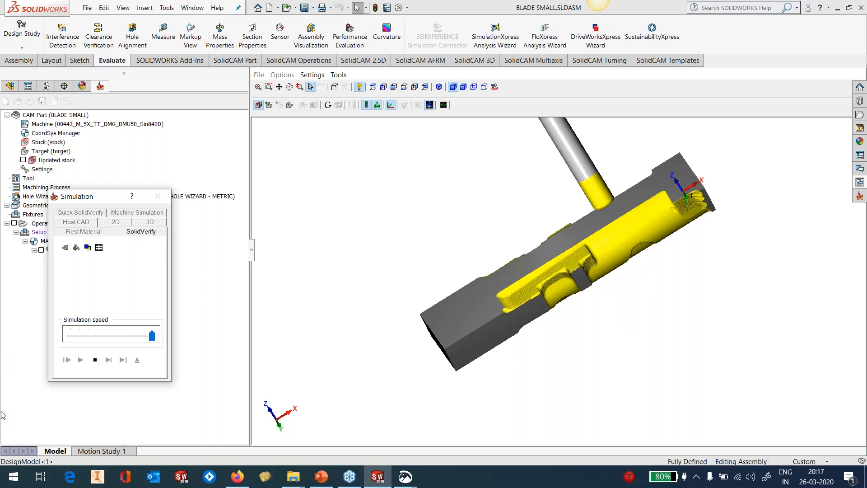
left_click(94, 360)
left_click(137, 360)
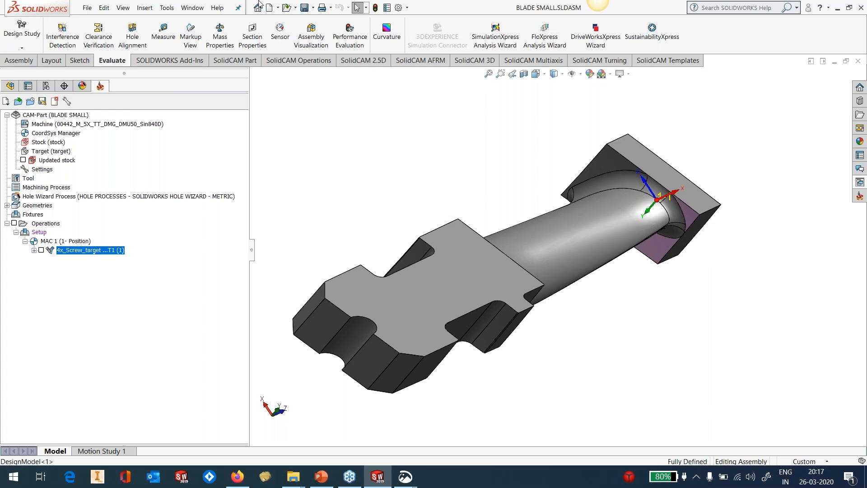
- Open CIRCLE COMPLEX.PRT from the Barrel Tool Machining folder, declining to locate its original model manually
left_click(166, 7)
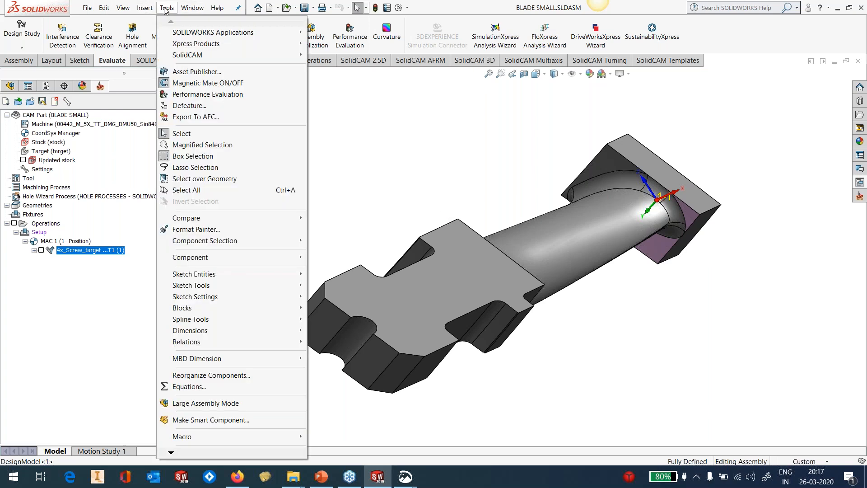
mouse_move(181, 54)
left_click(362, 147)
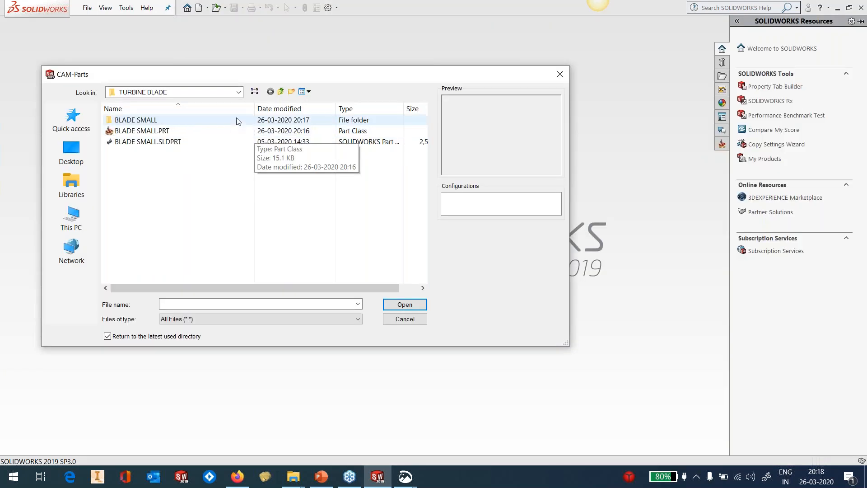
left_click(280, 92)
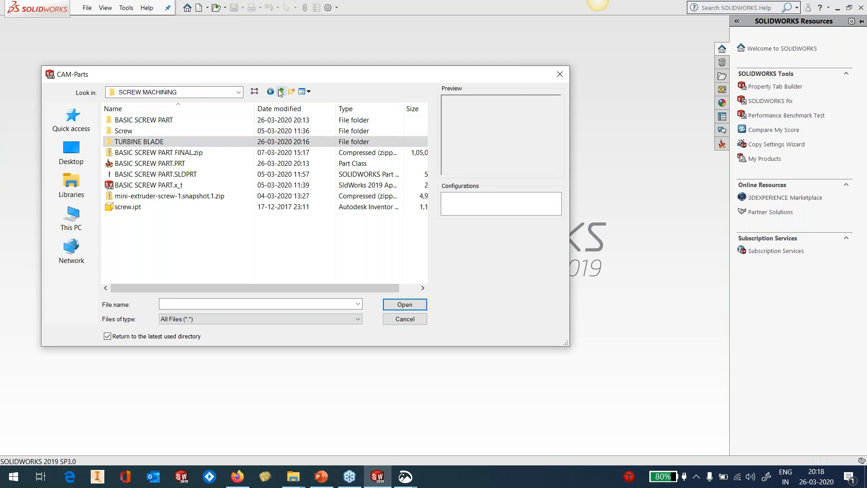
left_click(281, 91)
double_click(164, 142)
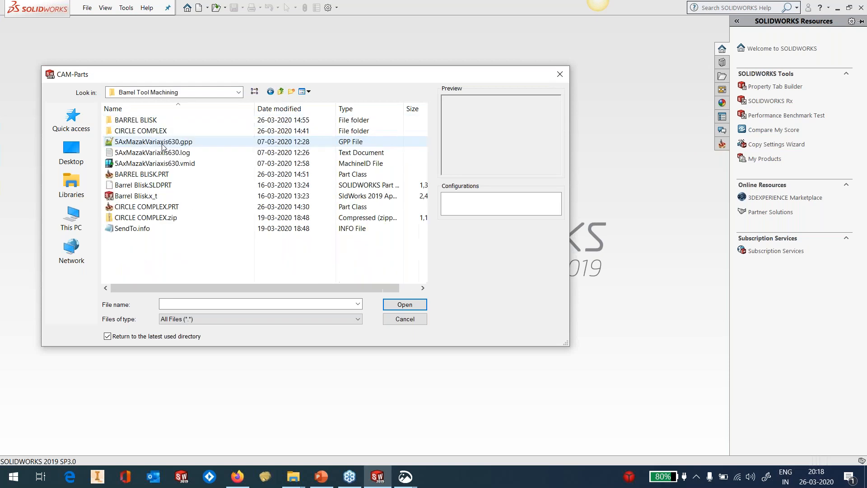
left_click(153, 206)
left_click(397, 304)
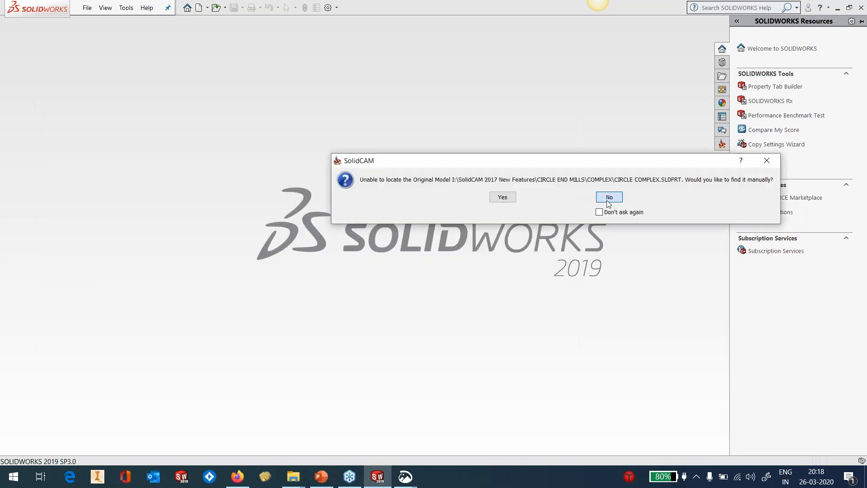
left_click(609, 197)
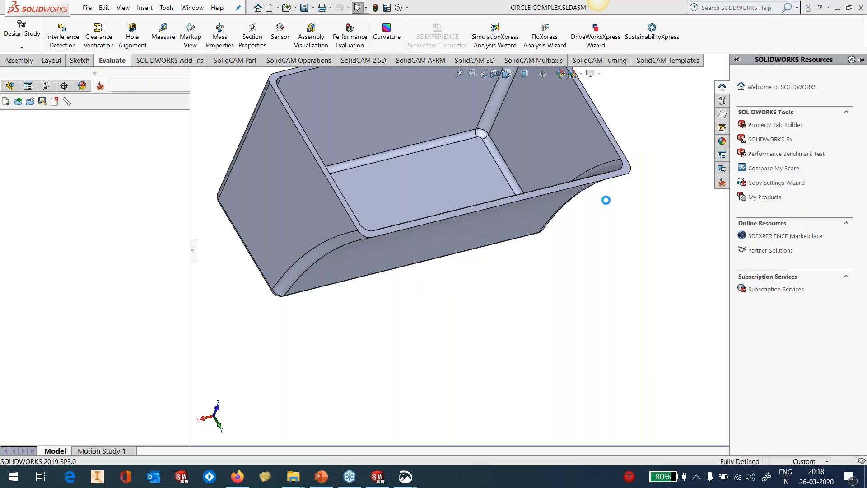
- Open the Part Tool Table of the CIRCLE COMPLEX part and start adding a tool to show the available tool types
scroll(499, 191, "down", 3)
middle_click_drag(519, 209, 495, 180)
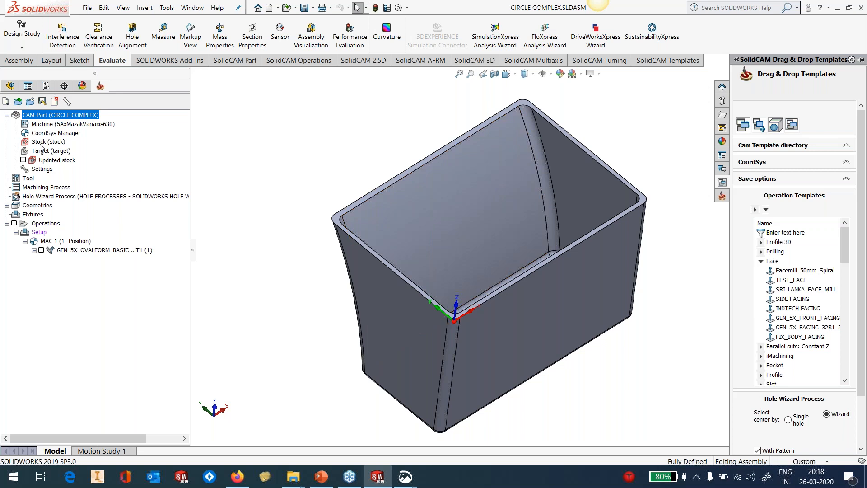
right_click(31, 179)
left_click(57, 185)
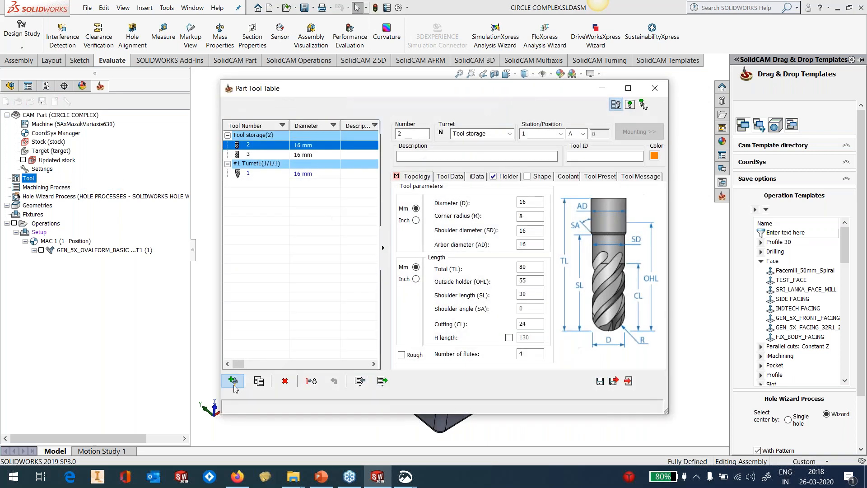
left_click(232, 384)
left_click_drag(488, 90, 441, 96)
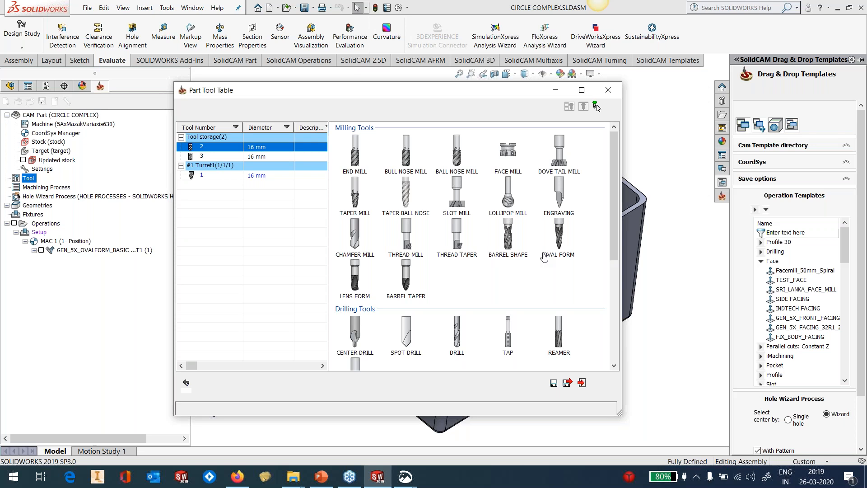
- Close the Part Tool Table and examine the curved inner side wall of the box
left_click(610, 91)
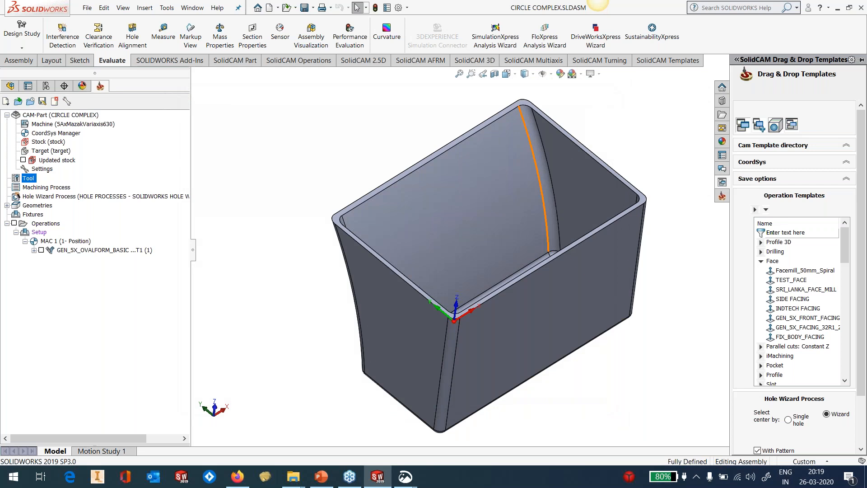
left_click(528, 196)
mouse_move(508, 227)
middle_mouse_down()
mouse_move(513, 289)
mouse_move(520, 228)
middle_mouse_up()
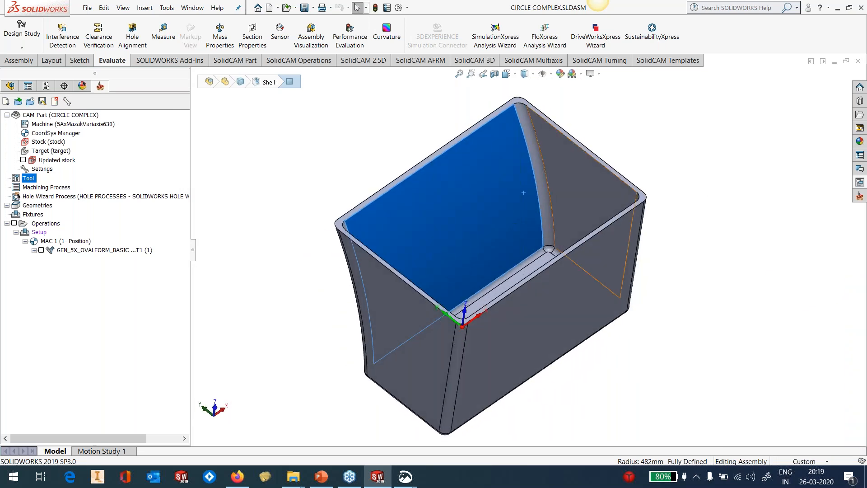
left_click(674, 136)
- Reopen the Part Tool Table, preview the picture of tool 2, and close the preview
right_click(27, 179)
left_click(47, 185)
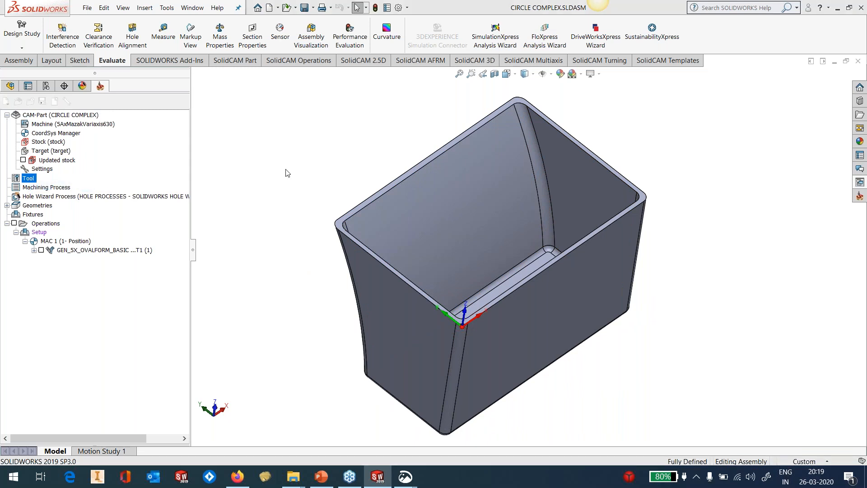
left_click(584, 108)
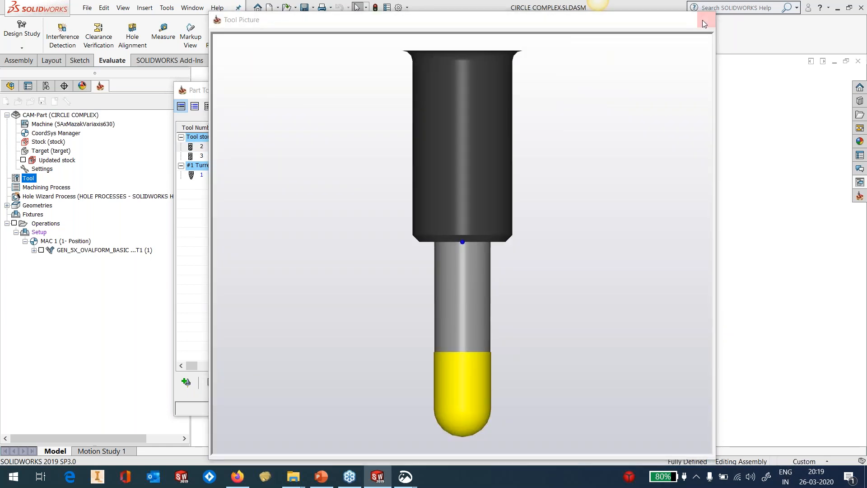
left_click(703, 20)
- Preview the picture of tool 1 and examine its oval cutting profile up close
left_click(202, 176)
left_click(584, 106)
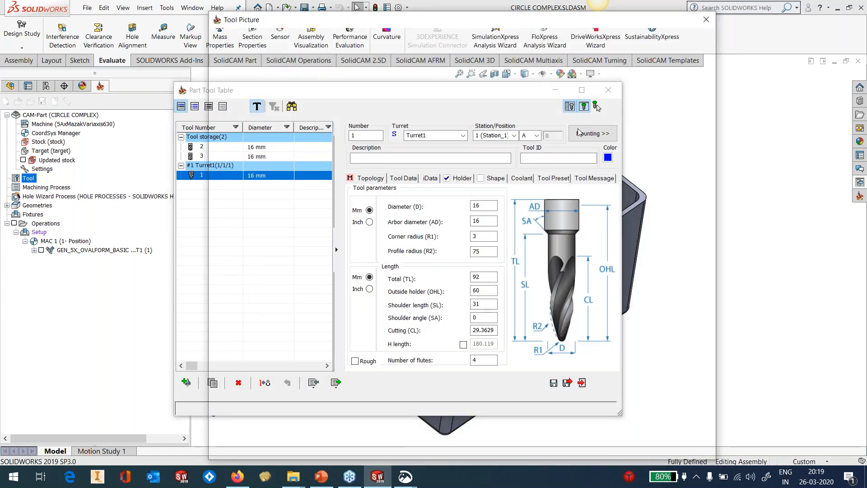
scroll(442, 205, "up", 3)
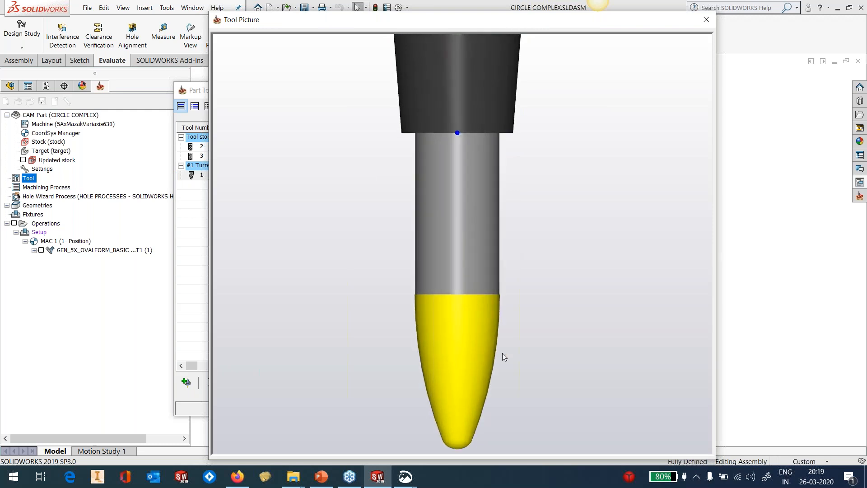
scroll(498, 406, "up", 4)
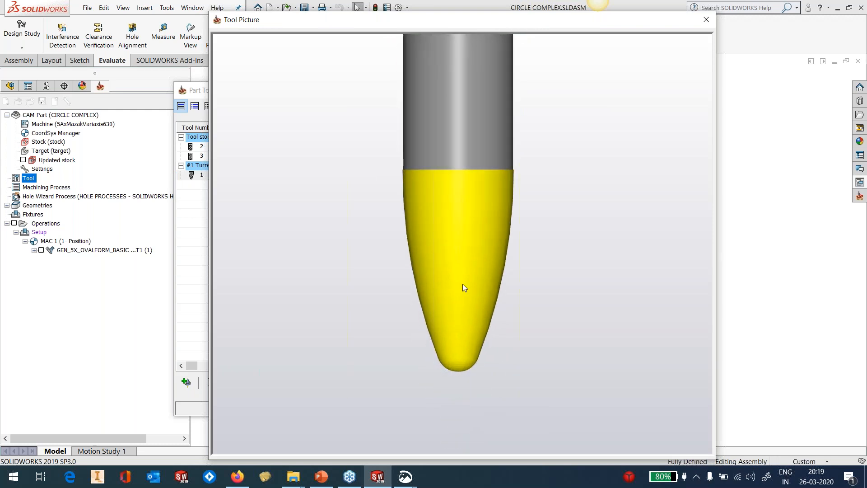
scroll(479, 239, "up", 2)
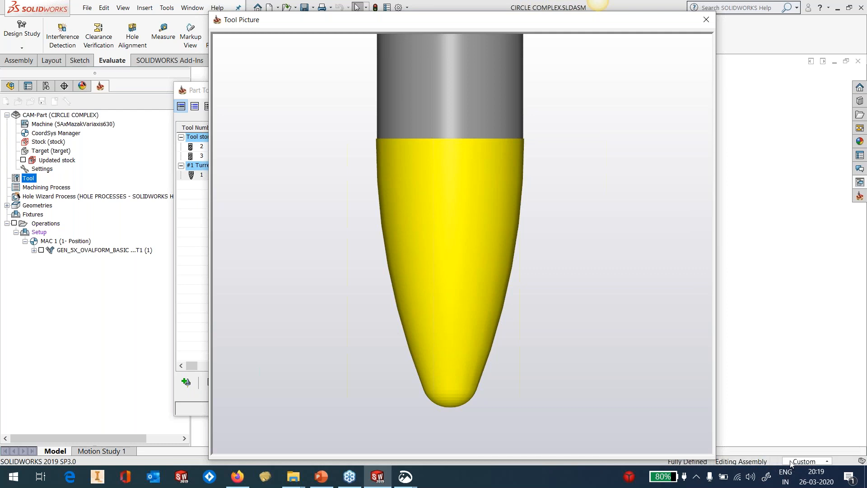
- Capture a full-screen snip of the enlarged tool picture, and close the picture and the Part Tool Table
left_click(765, 480)
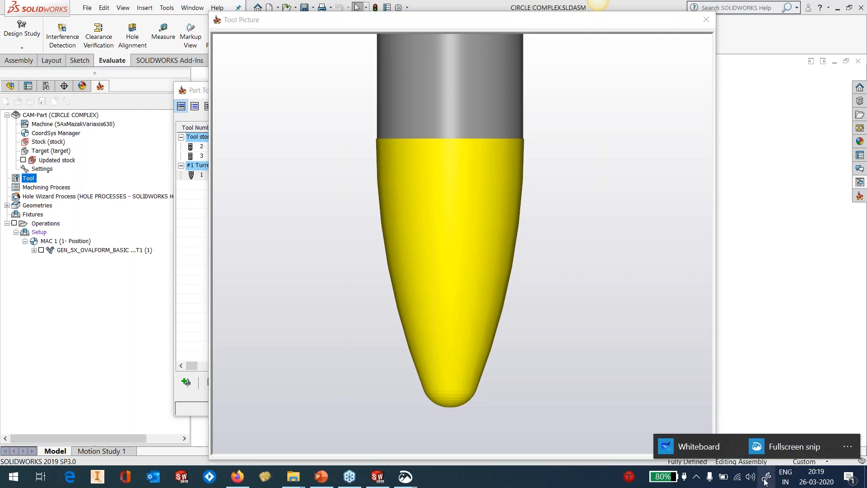
left_click(786, 445)
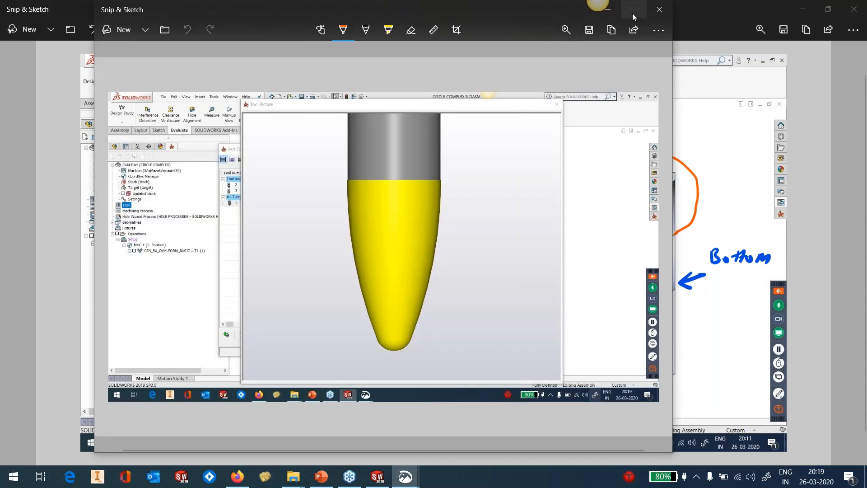
left_click(634, 9)
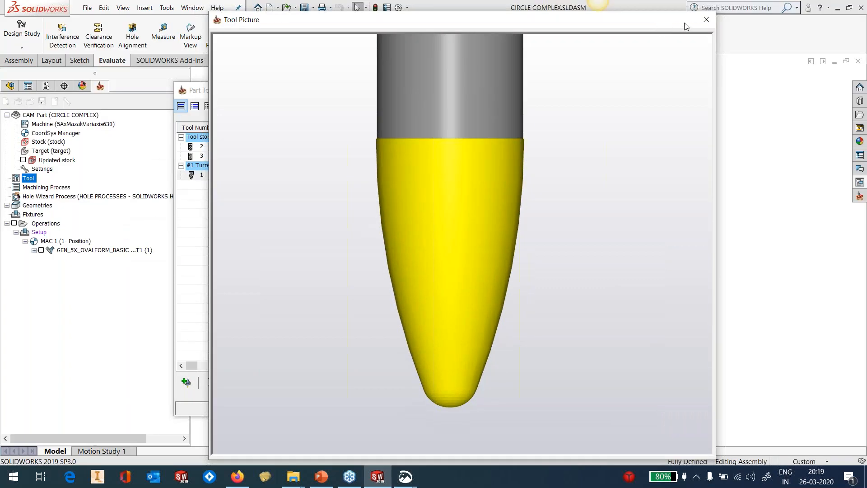
left_click(706, 20)
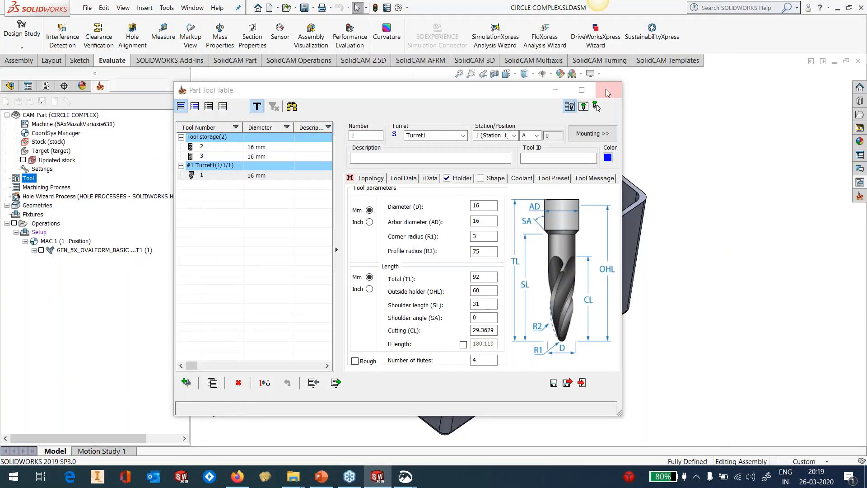
left_click(605, 89)
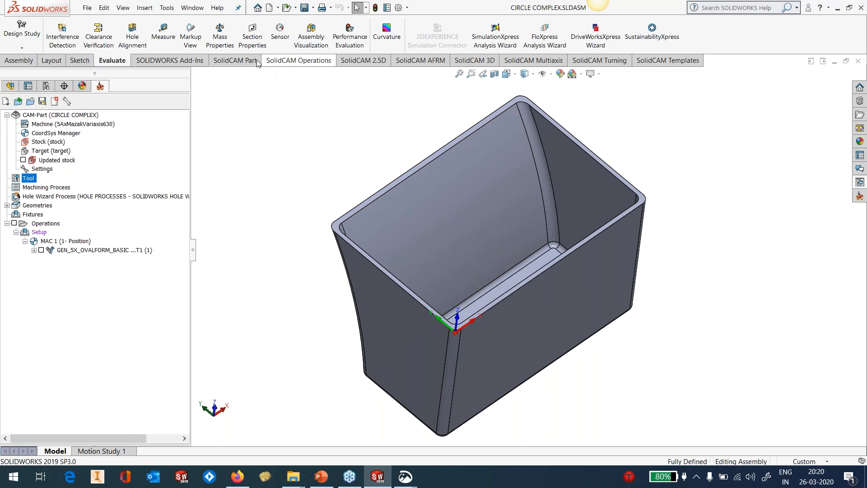
- Measure the distance between the box's top rim face and its inner floor, and clear the selection
left_click(163, 32)
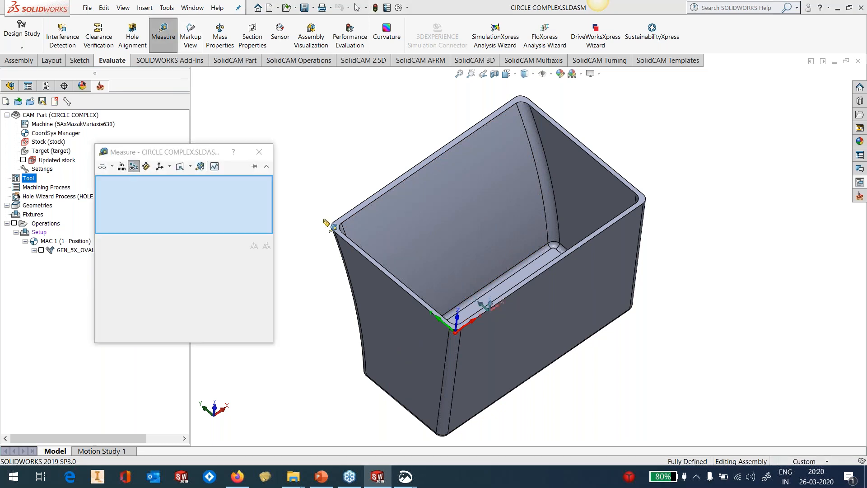
left_click(338, 230)
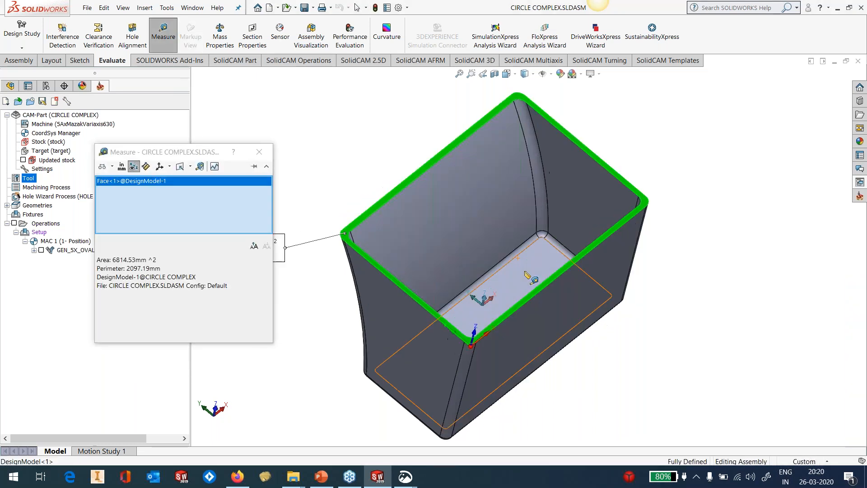
left_click(501, 280)
middle_click_drag(483, 208, 497, 158)
scroll(625, 295, "down", 5)
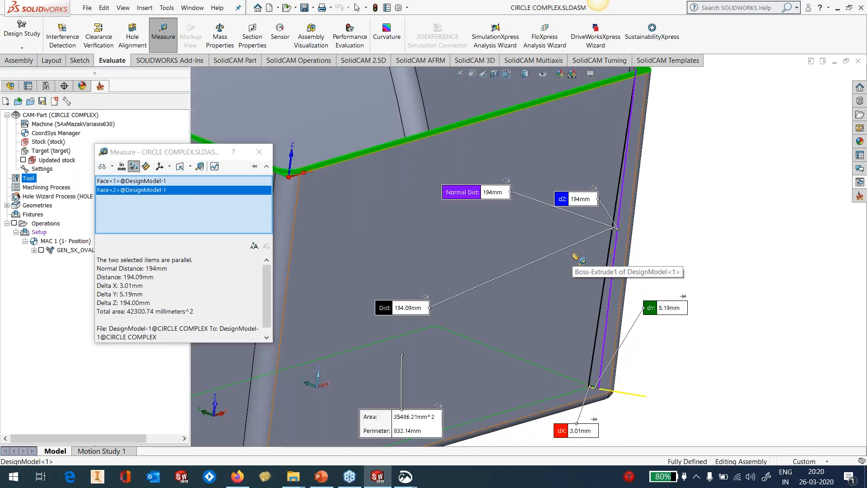
left_click(254, 154)
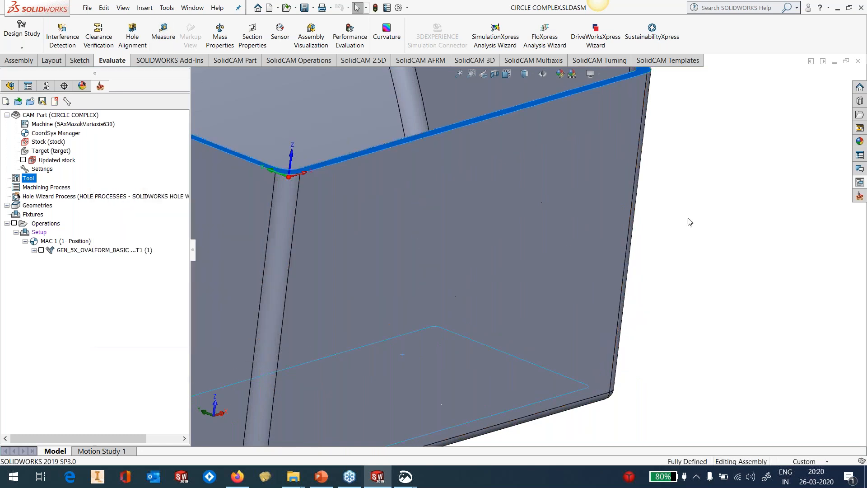
left_click(687, 221)
scroll(686, 221, "up", 4)
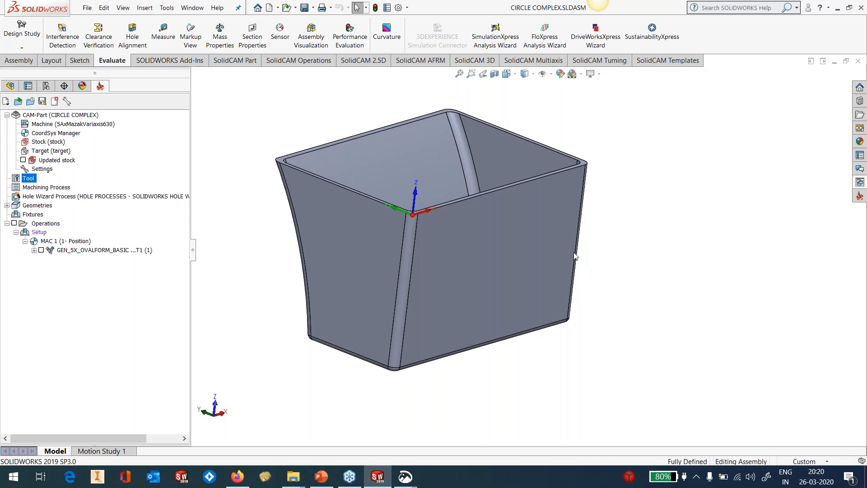
- Open the GEN_5X_OVALFORM_BASIC operation for editing and examine the line parameter range of its tool axis control
middle_click_drag(446, 189, 397, 171)
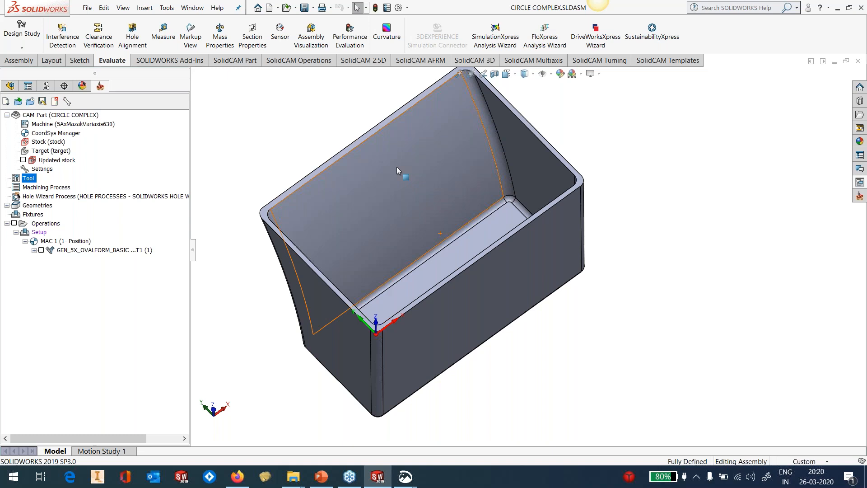
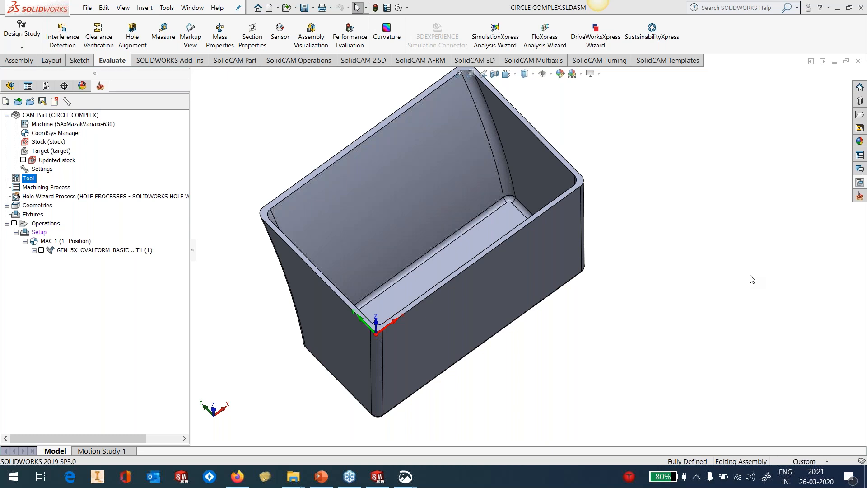
right_click(108, 251)
left_click(145, 116)
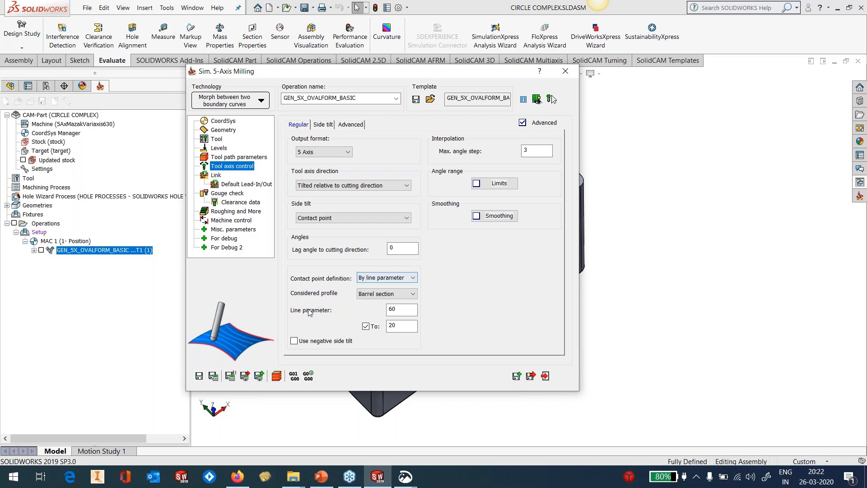
double_click(393, 325)
- Switch to the Snip & Sketch tool picture and mark the barrel section's lower end 0% and upper end 100% in orange
mouse_move(418, 483)
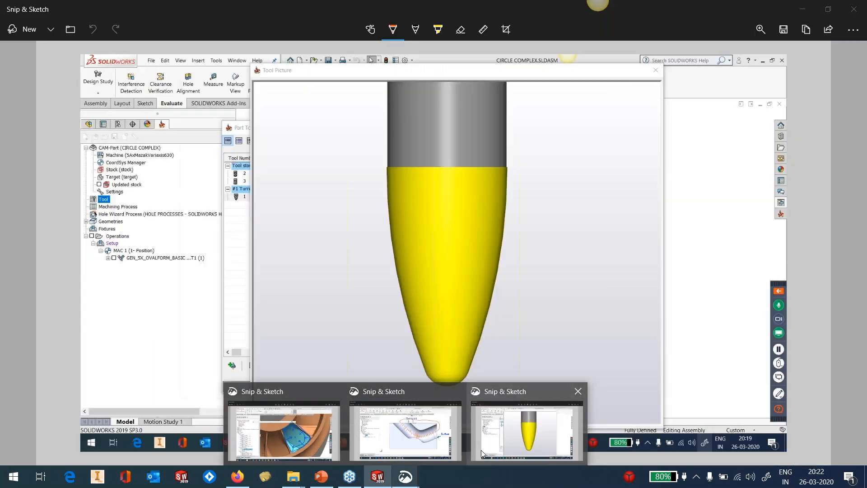
left_click(481, 450)
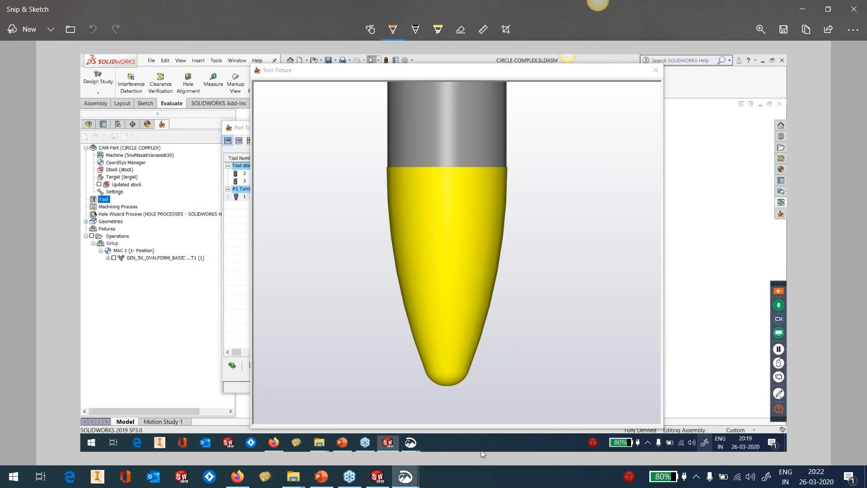
left_click_drag(465, 371, 475, 376)
left_click_drag(500, 170, 523, 167)
mouse_move(492, 370)
left_mouse_down()
mouse_move(490, 393)
mouse_move(495, 372)
mouse_move(510, 378)
mouse_move(509, 399)
mouse_move(522, 395)
left_mouse_up()
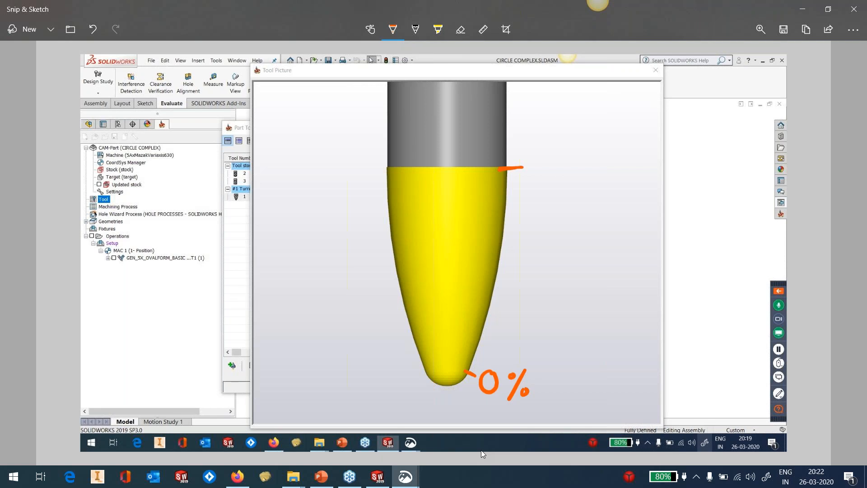
mouse_move(536, 159)
left_mouse_down()
mouse_move(534, 177)
mouse_move(557, 156)
mouse_move(584, 162)
mouse_move(584, 179)
mouse_move(597, 172)
left_mouse_up()
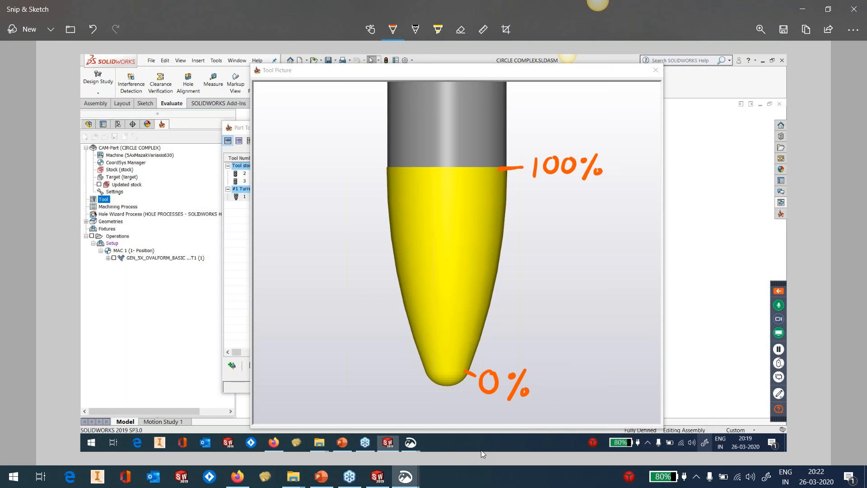
- Change the pen color to blue and mark the 60% and 20% contact points along the tool's cutting edge
left_click(393, 29)
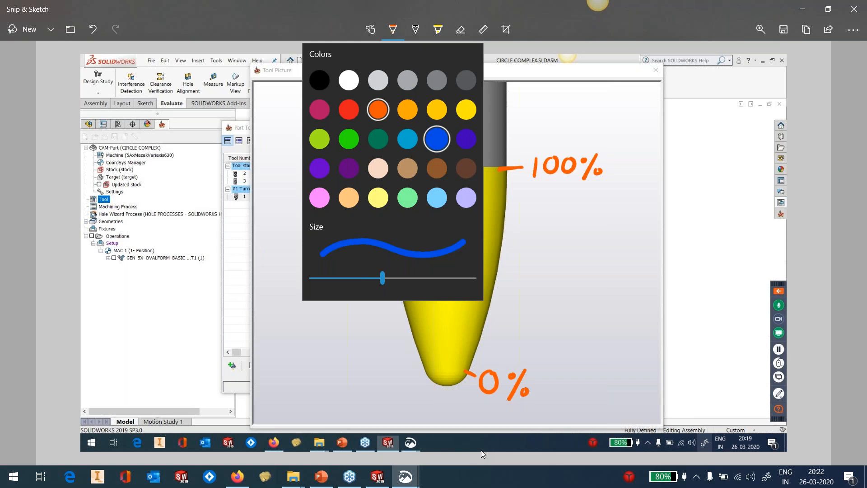
left_click(437, 139)
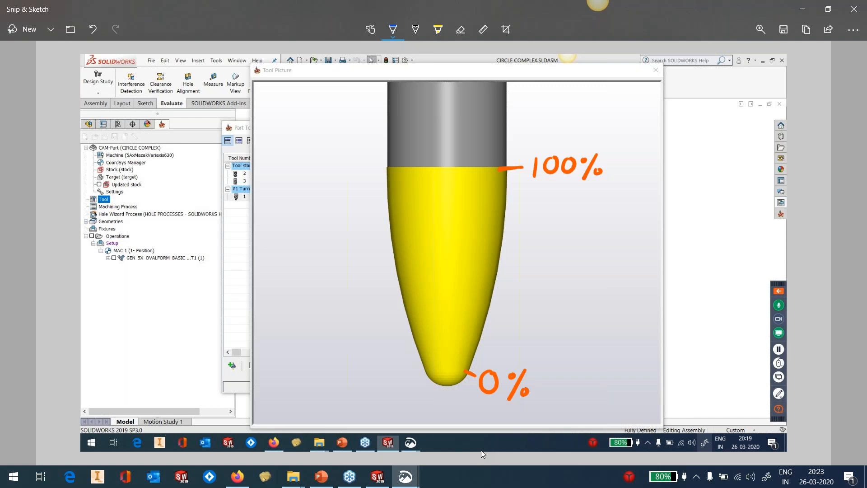
mouse_move(501, 222)
left_mouse_down()
mouse_move(526, 229)
mouse_move(548, 217)
mouse_move(560, 219)
mouse_move(561, 233)
mouse_move(572, 229)
left_mouse_up()
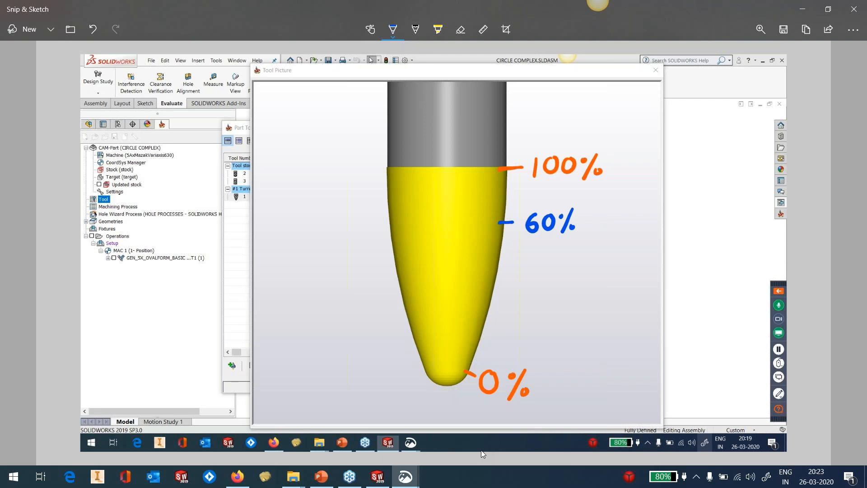
mouse_move(471, 355)
left_mouse_down()
mouse_move(495, 361)
mouse_move(520, 346)
mouse_move(522, 362)
left_mouse_up()
left_click_drag(531, 357, 529, 357)
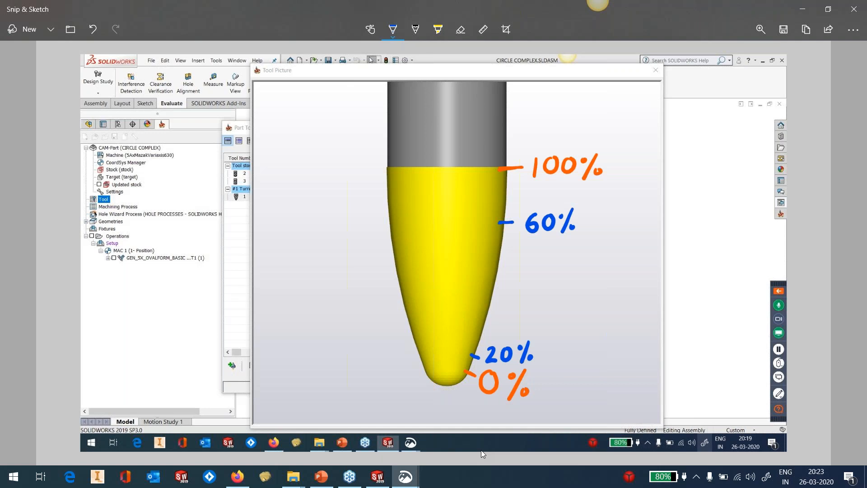
- Trace the cutting edge between the 60% and 20% marks in blue and add two intermediate tick marks
left_click_drag(503, 224, 474, 352)
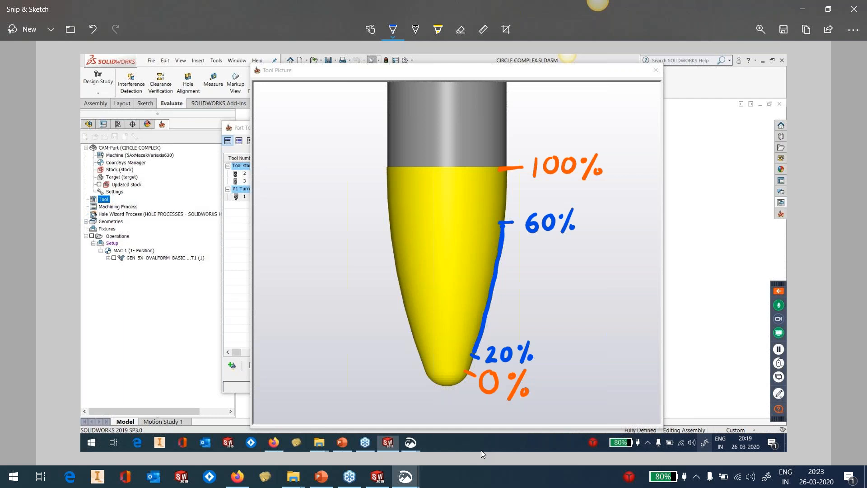
left_click_drag(499, 270, 510, 270)
left_click_drag(477, 313, 494, 327)
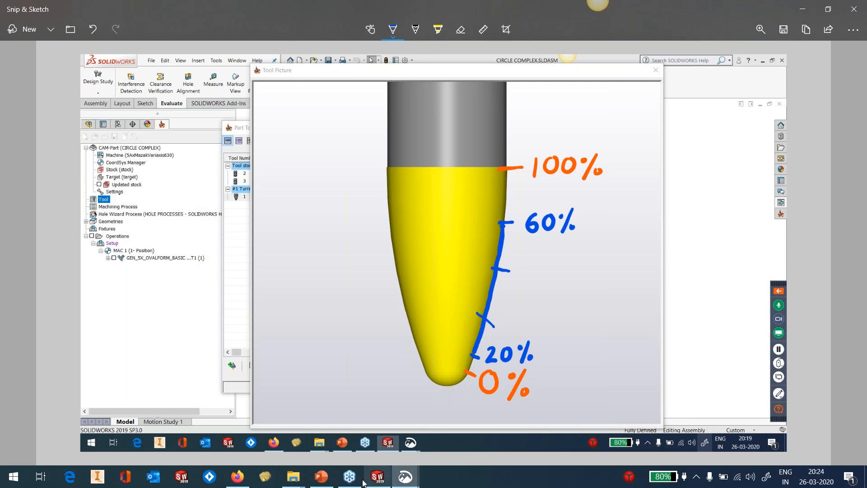
- Return to SOLIDWORKS, review the line parameter values 60 and 20, and collapse the operation dialog to reveal the part
left_click(378, 477)
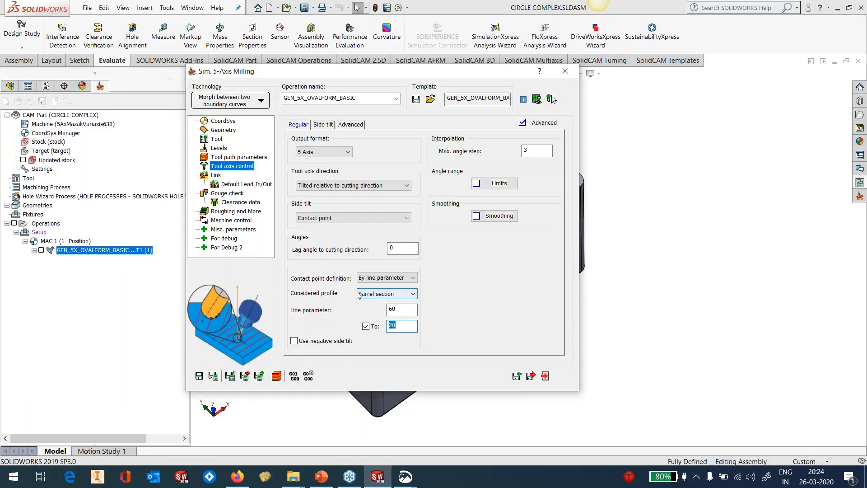
left_click_drag(400, 309, 373, 312)
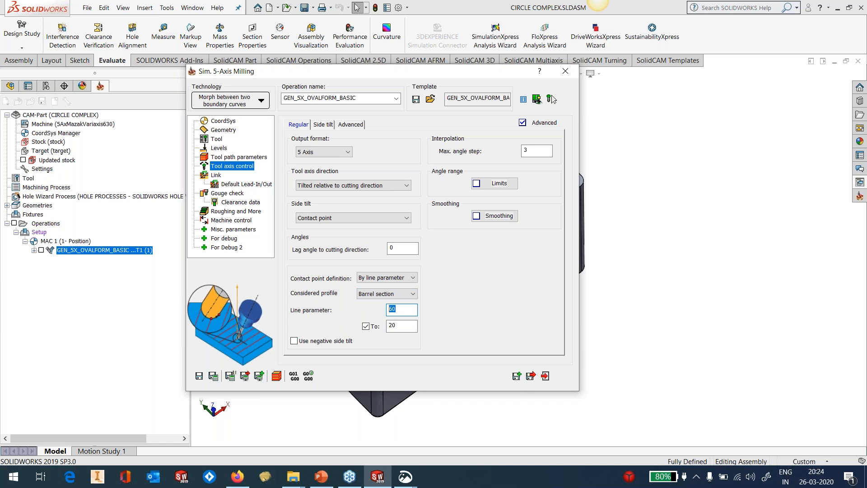
double_click(388, 326)
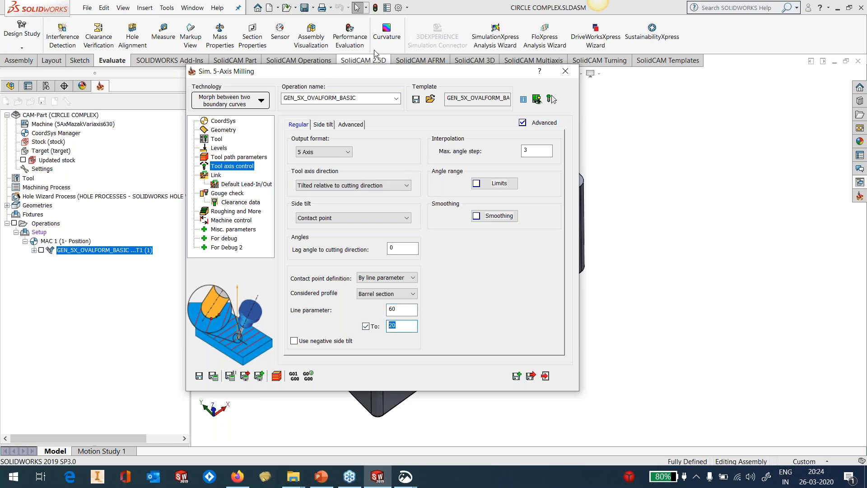
double_click(379, 75)
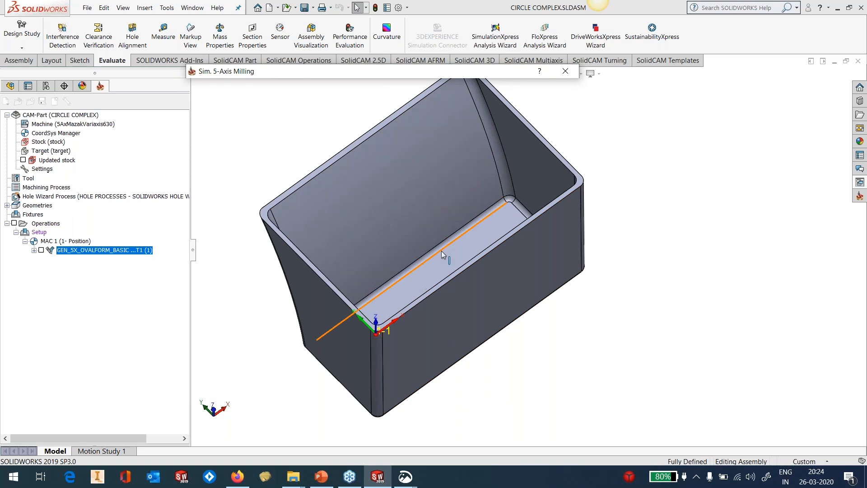
- Cut the part open with a section view on the Right Plane, moving the plane outward toward the near side wall
scroll(430, 208, "up", 2)
scroll(429, 208, "down", 2)
middle_click_drag(447, 266, 502, 287)
left_click(502, 287)
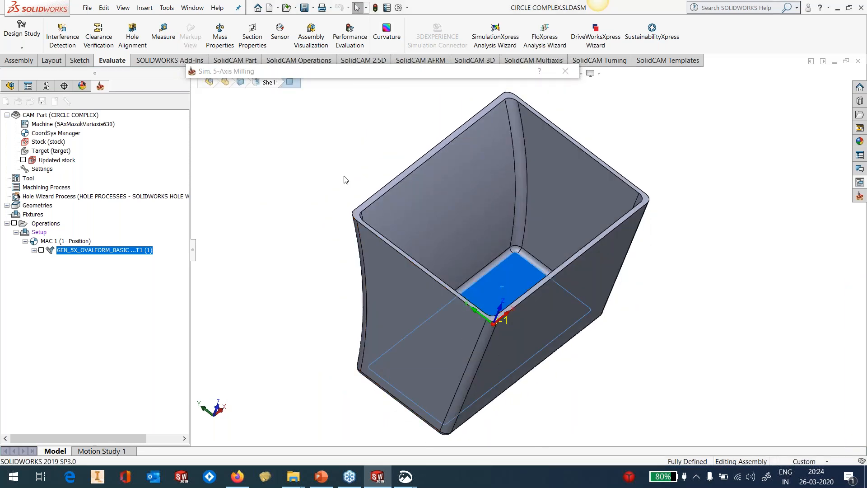
left_click(344, 177)
left_click_drag(384, 73, 375, 99)
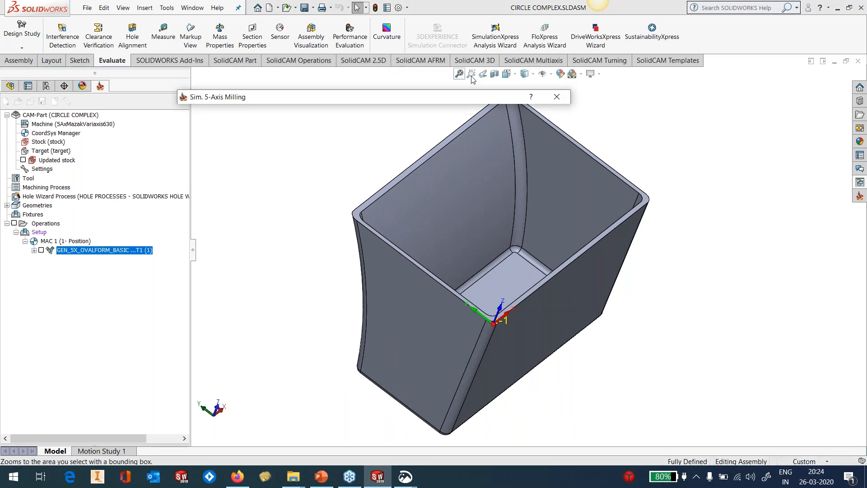
left_click(495, 73)
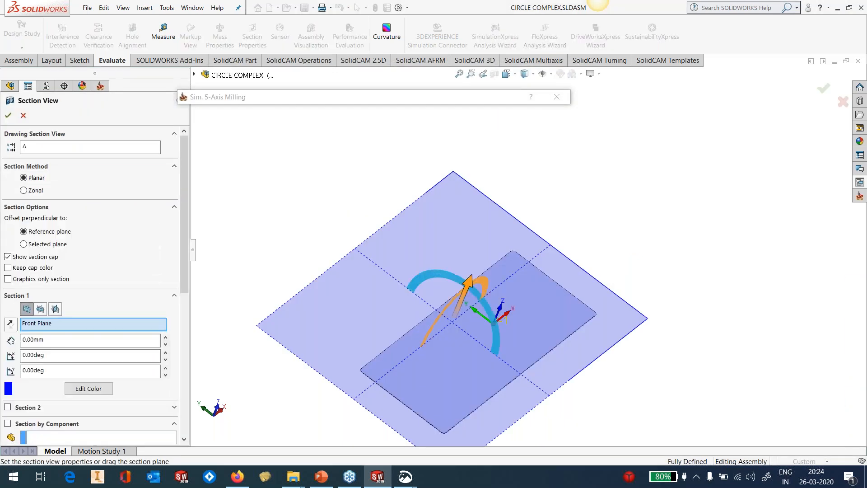
left_click(40, 309)
left_click(55, 309)
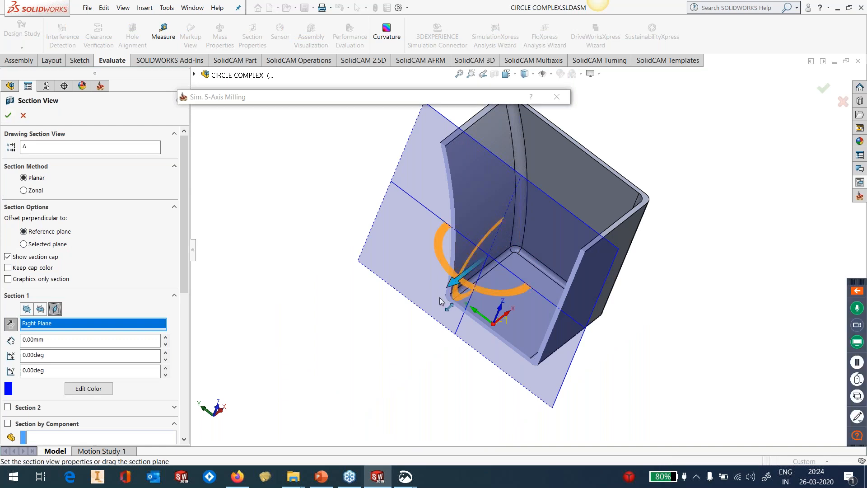
left_click_drag(453, 283, 429, 302)
left_click(9, 117)
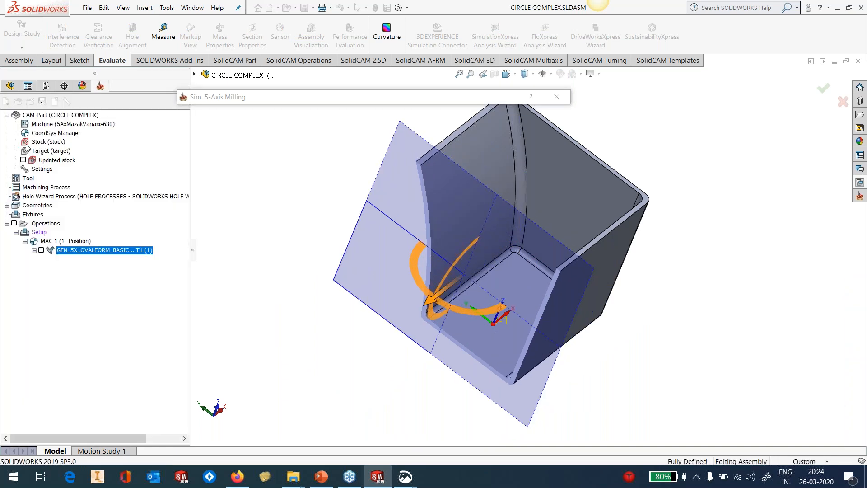
- Highlight the pocket floor face in the sectioned part, collapse the operation dialog and clear the selection
left_click(454, 318)
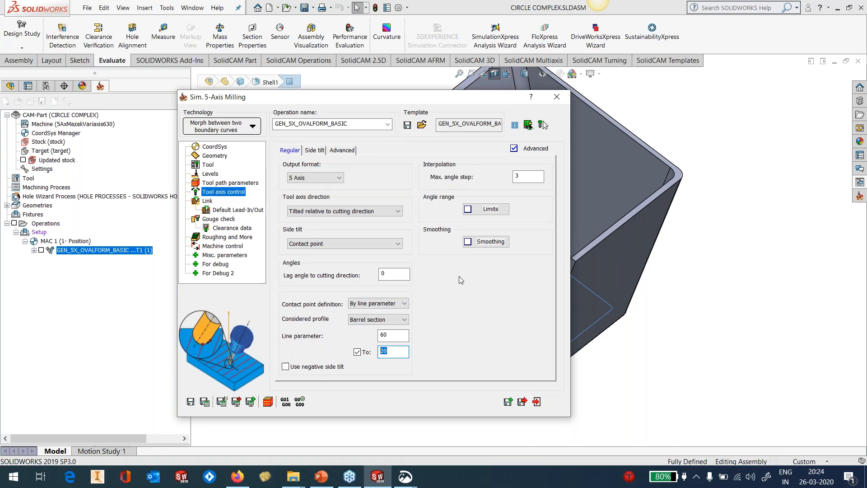
double_click(390, 96)
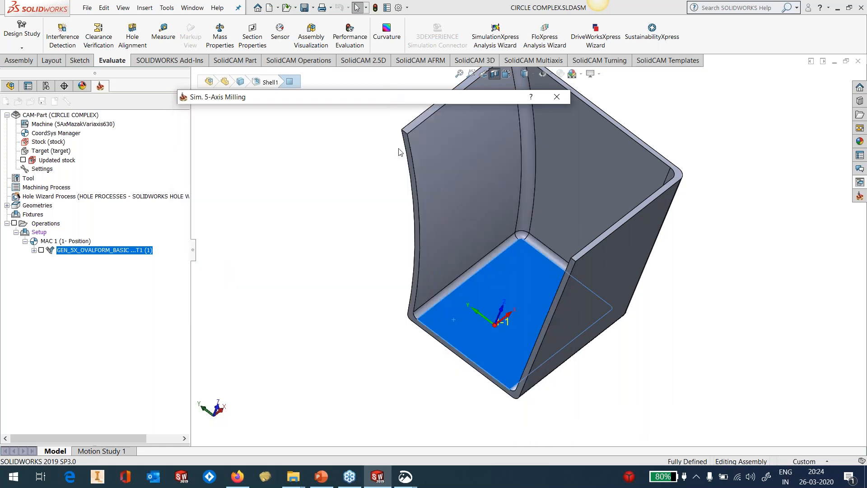
left_click(415, 360)
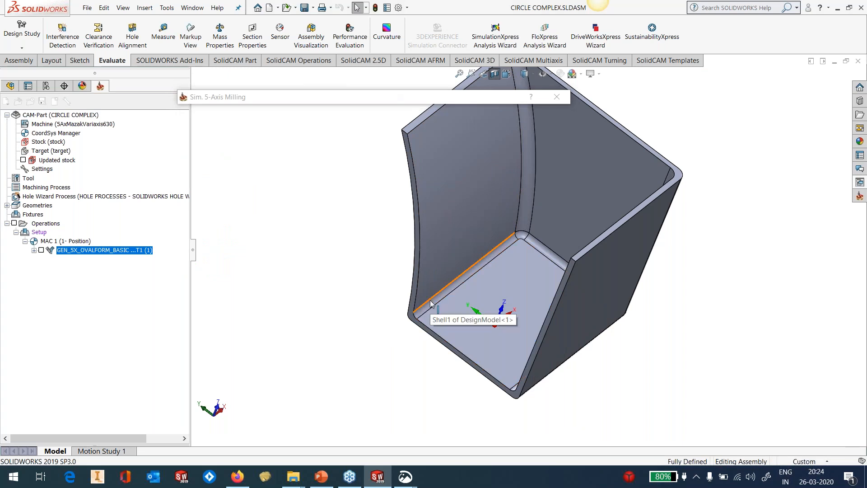
- Switch to the Snip & Sketch tool picture, add a blue tick near the 20% point and trace the tool's rounded tip in blue
left_click(405, 477)
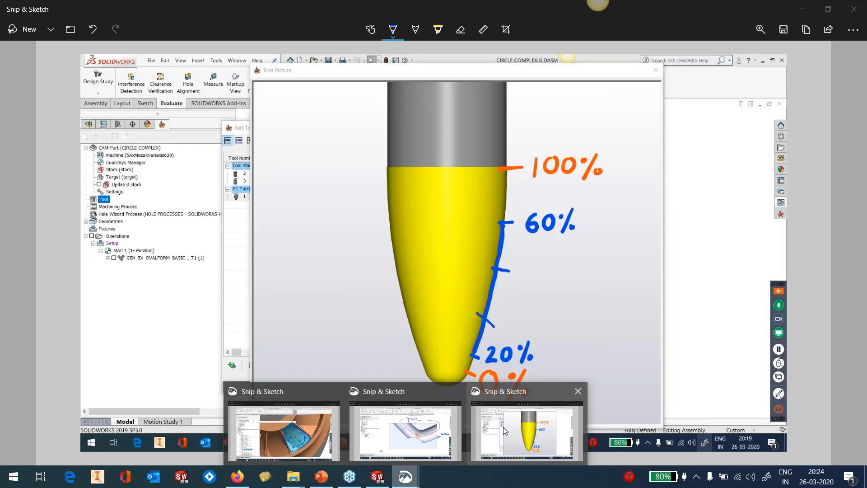
left_click(503, 426)
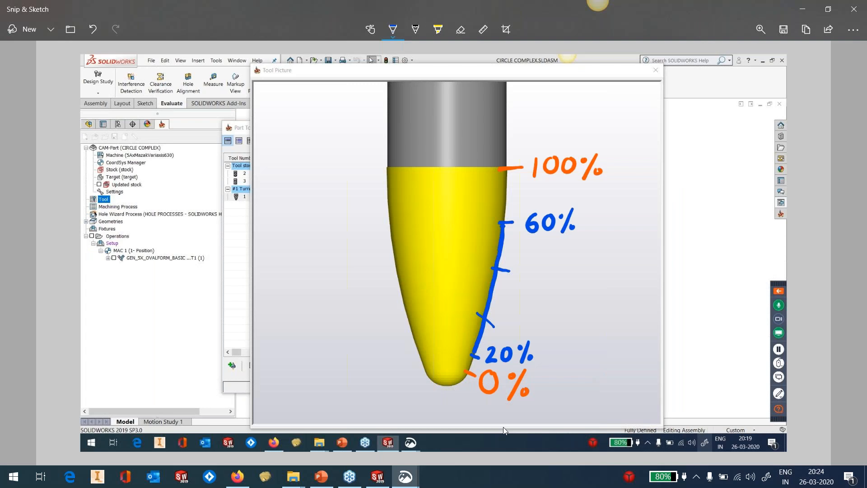
left_click_drag(460, 343, 472, 350)
mouse_move(416, 351)
left_mouse_down()
mouse_move(440, 385)
mouse_move(462, 377)
mouse_move(472, 354)
left_mouse_up()
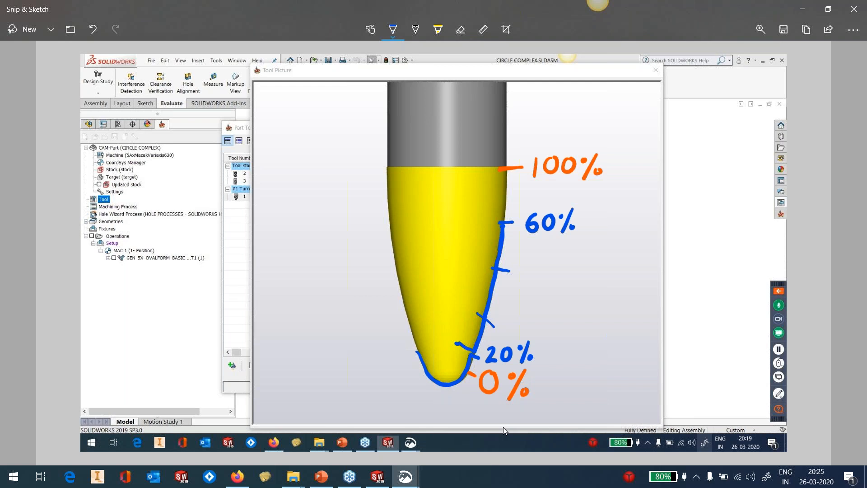
- Return to SOLIDWORKS and display the operation's drive surface, start edge curve and end edge curve on the part
left_click(379, 477)
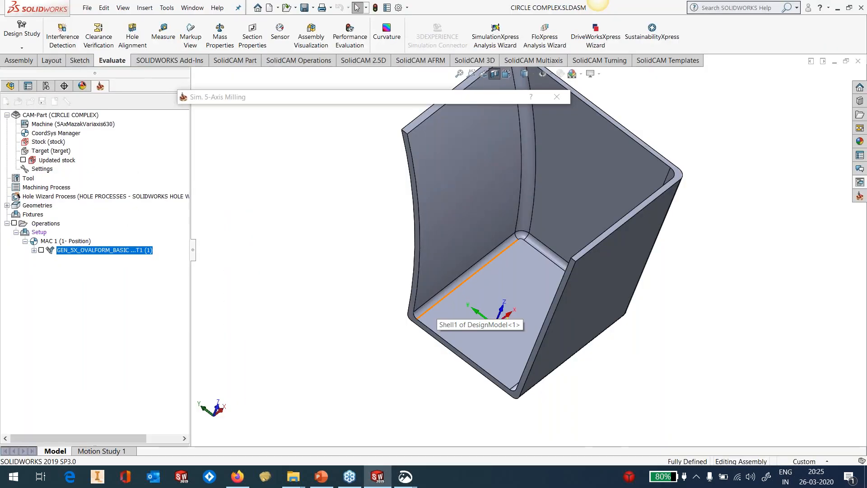
left_click(440, 310)
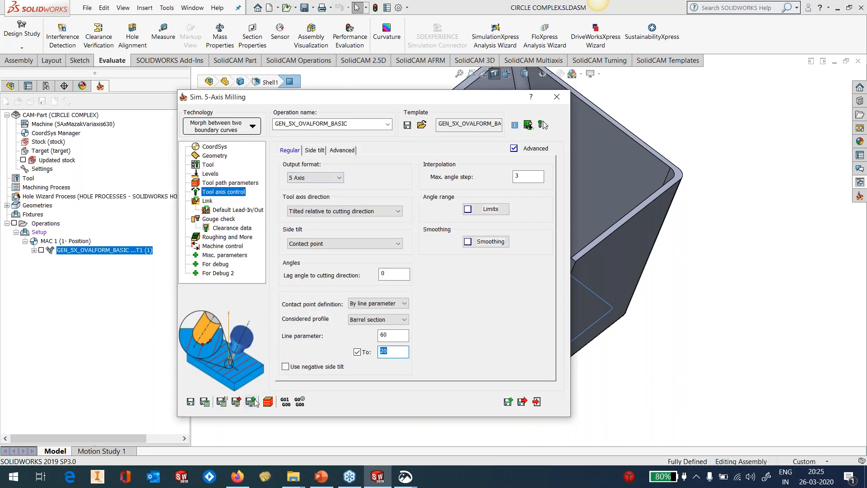
left_click(224, 155)
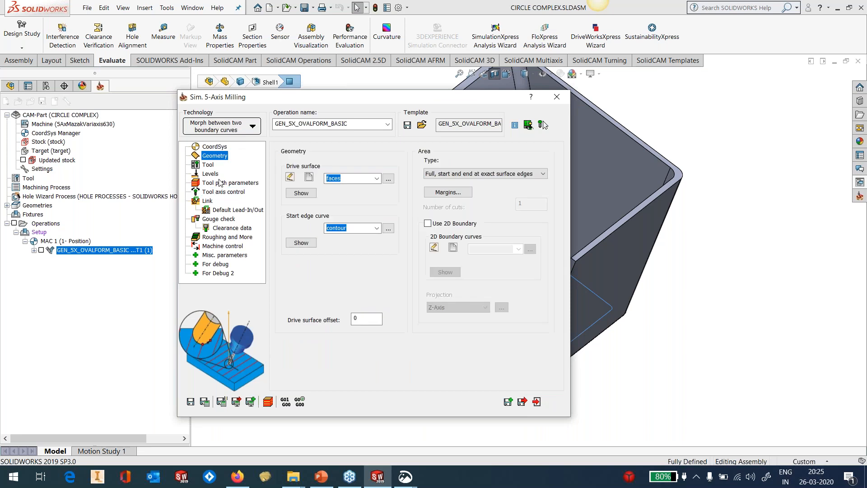
left_click(297, 193)
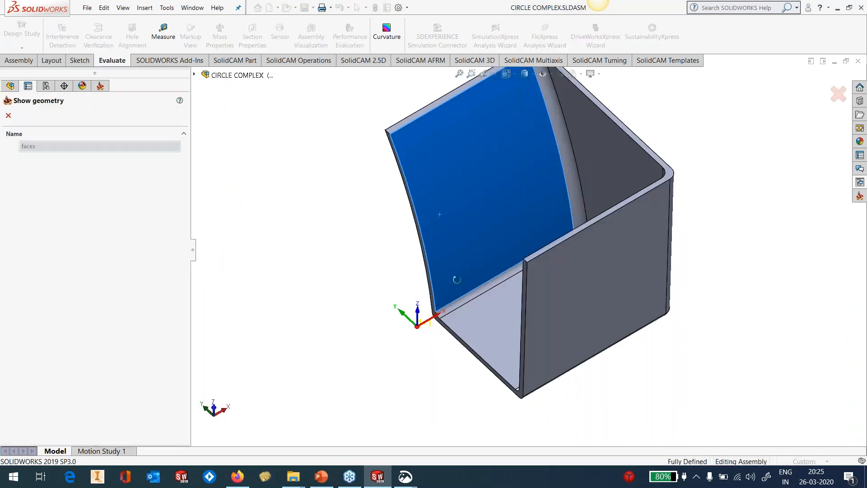
left_click(8, 115)
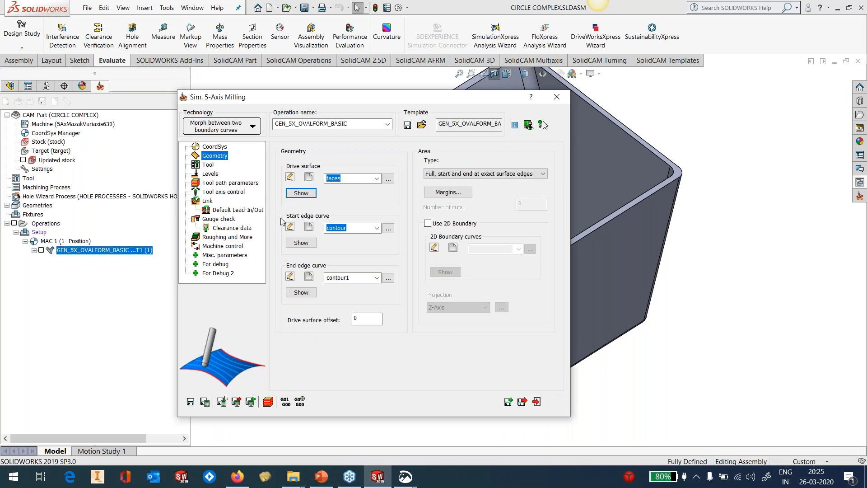
left_click(301, 243)
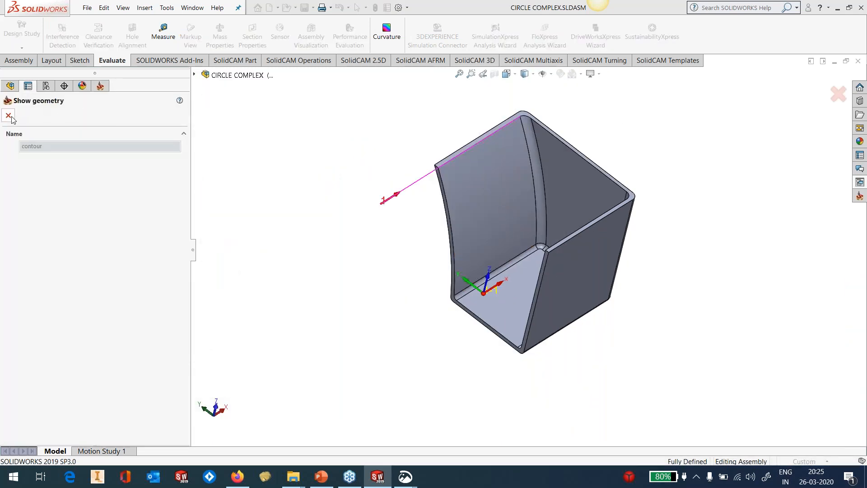
left_click(8, 116)
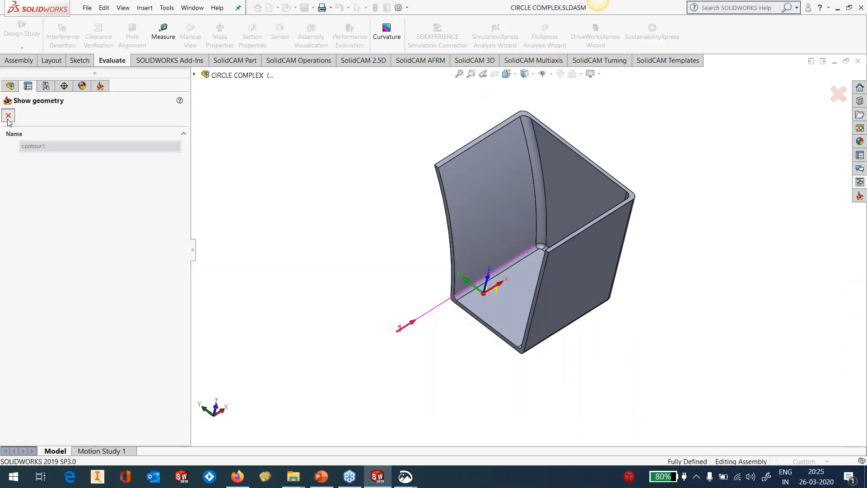
left_click(8, 116)
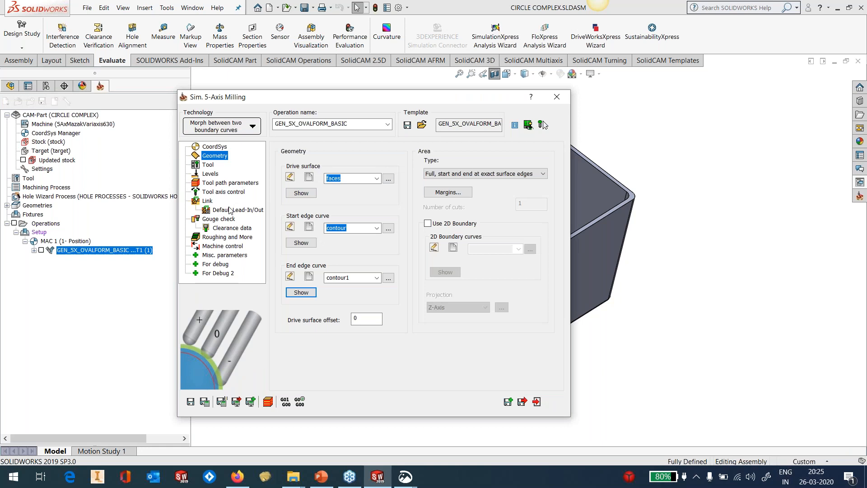
- Display the check surfaces faces1 from the Gouge 1 settings and look at them from above
left_click(219, 219)
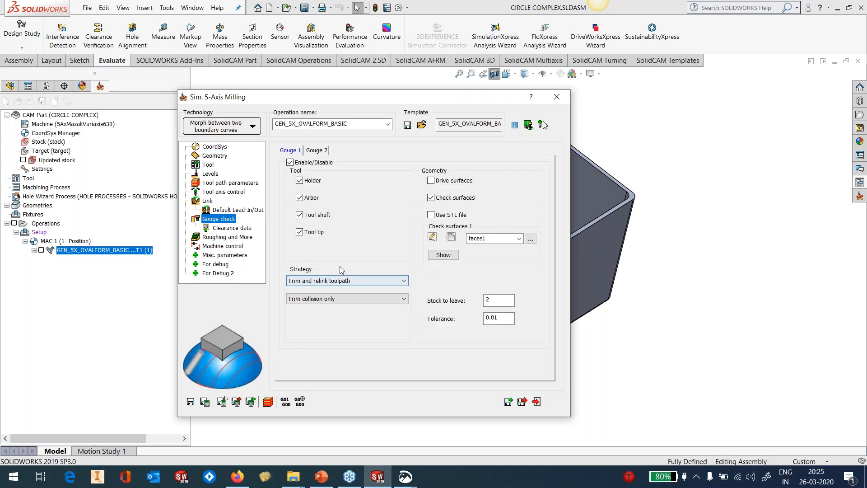
left_click(442, 255)
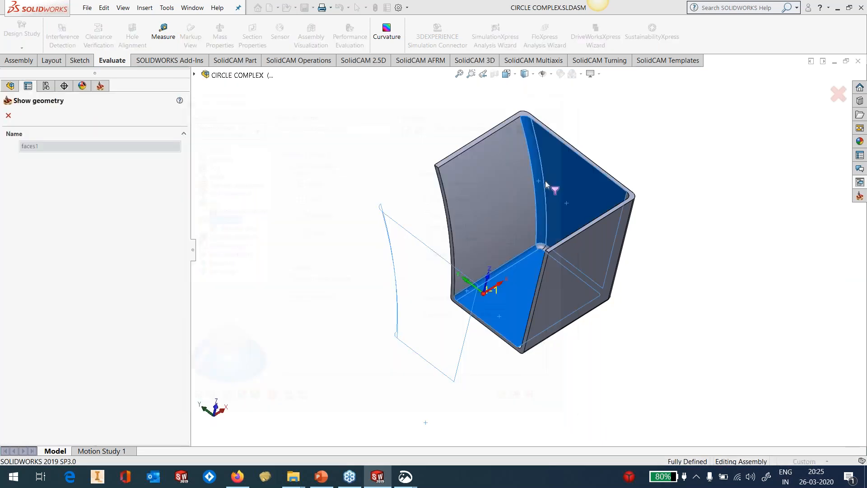
middle_click_drag(546, 185, 496, 273)
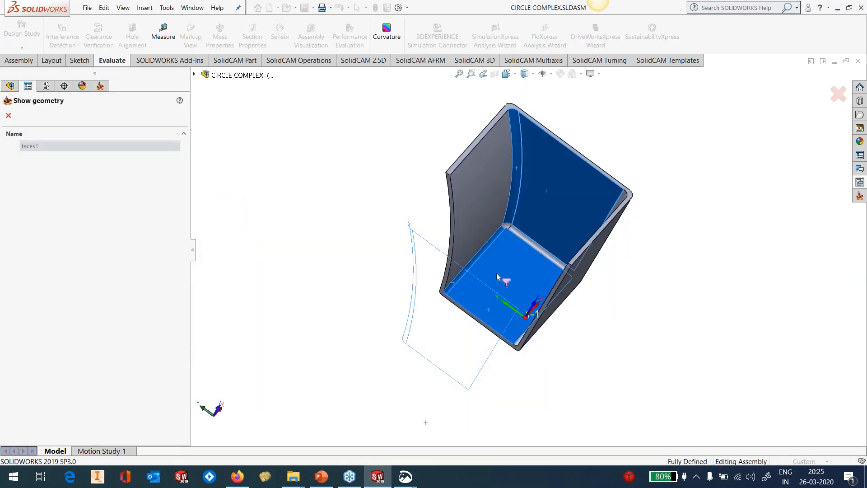
left_click(9, 116)
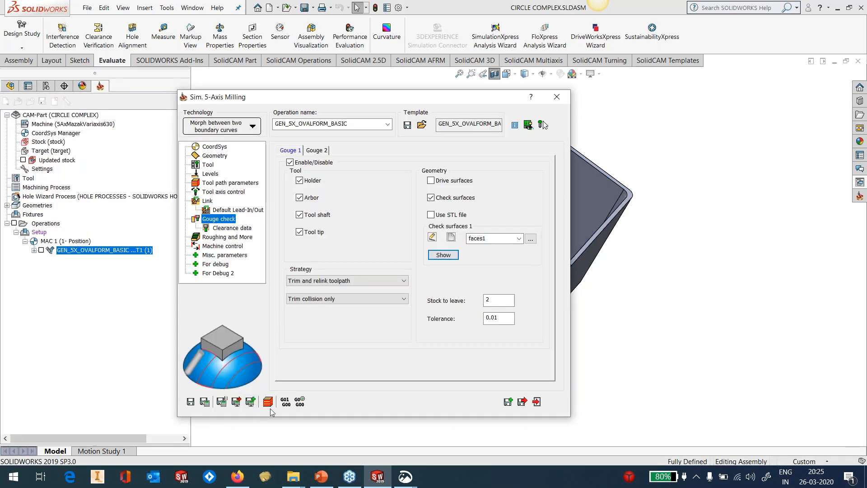
- Start the Host CAD simulation, step the tool to the curved wall's upper edge and examine its contact point up close
left_click(268, 401)
left_click(124, 359)
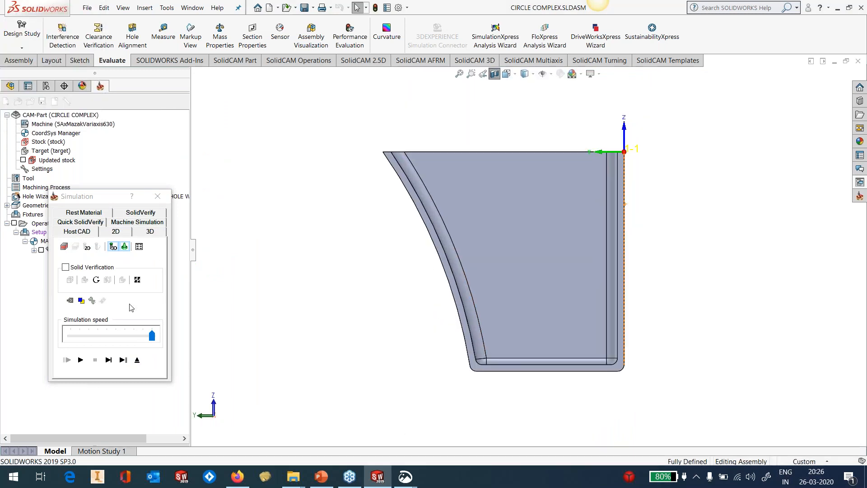
left_click(108, 360)
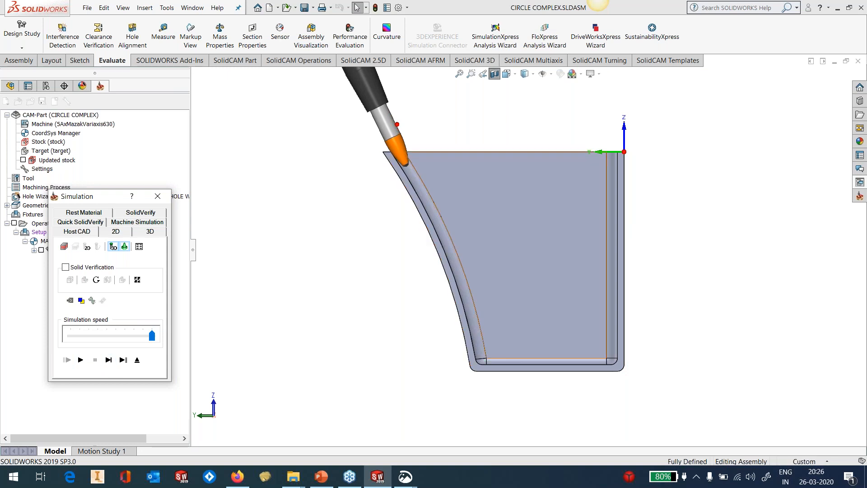
scroll(429, 187, "down", 10)
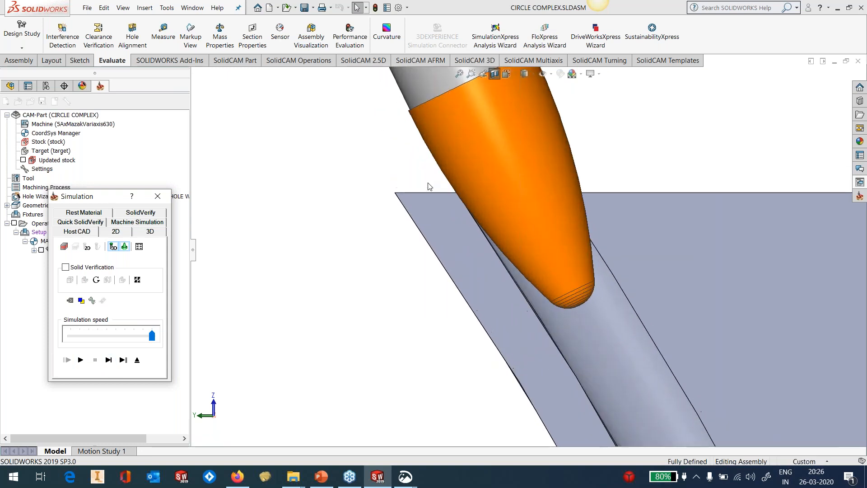
scroll(429, 187, "down", 2)
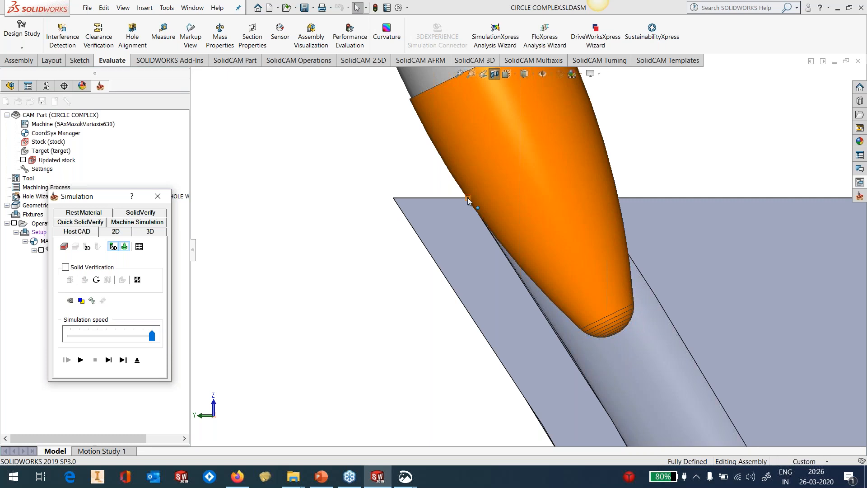
scroll(609, 261, "up", 3)
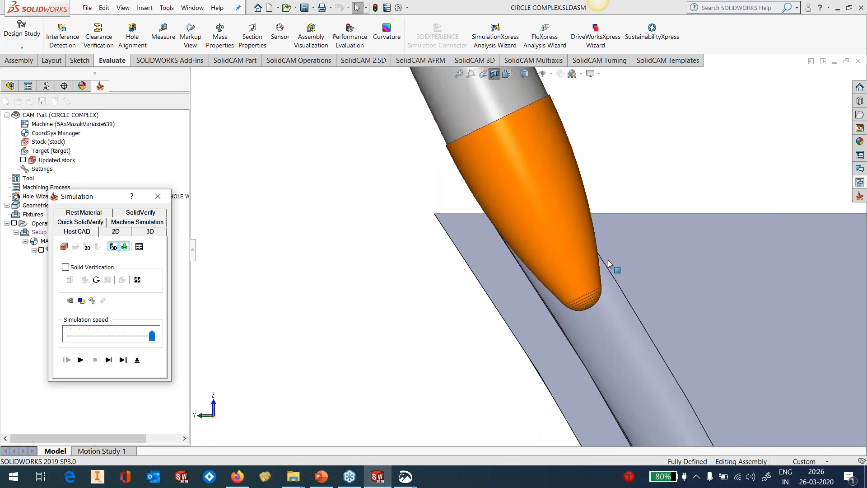
scroll(608, 261, "up", 5)
scroll(551, 278, "down", 3)
scroll(551, 278, "down", 2)
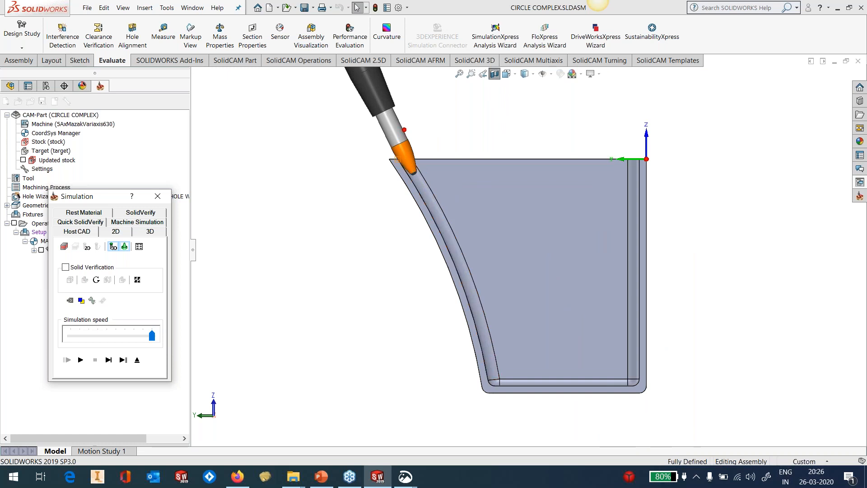
- Slow the simulation and play the tool down the curved wall, pausing partway to lower the speed further
left_click(101, 336)
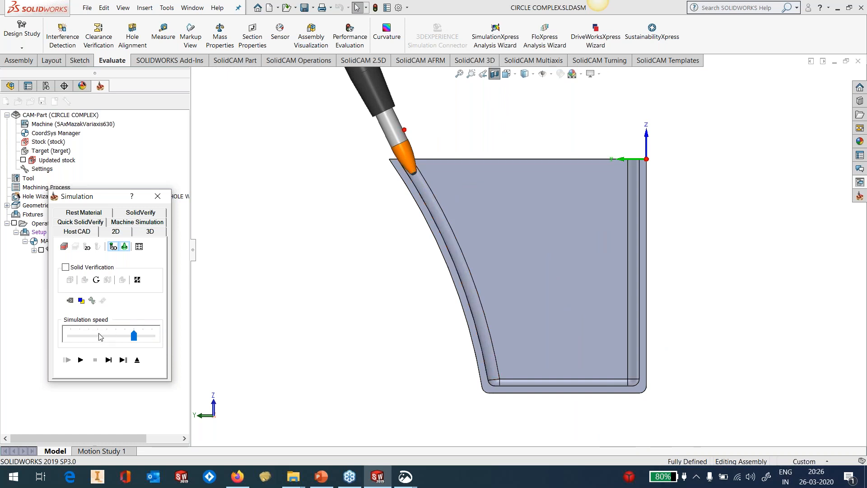
left_click(81, 360)
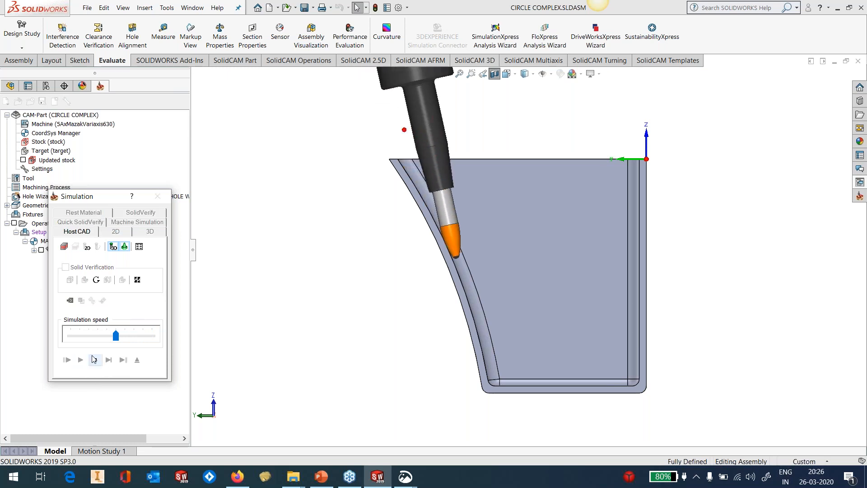
left_click(95, 360)
left_click(100, 336)
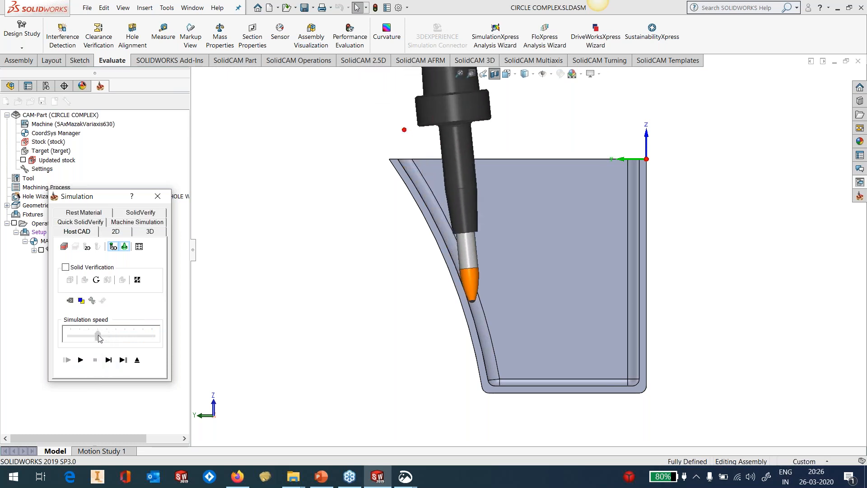
left_click(81, 360)
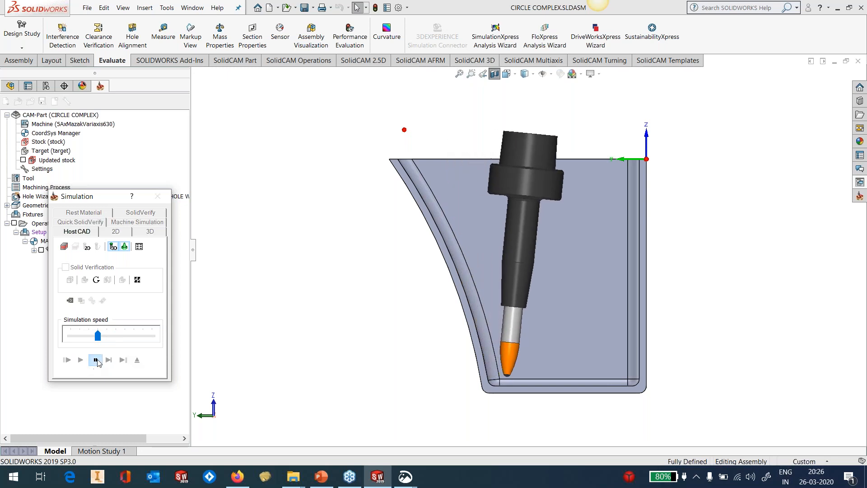
left_click(96, 360)
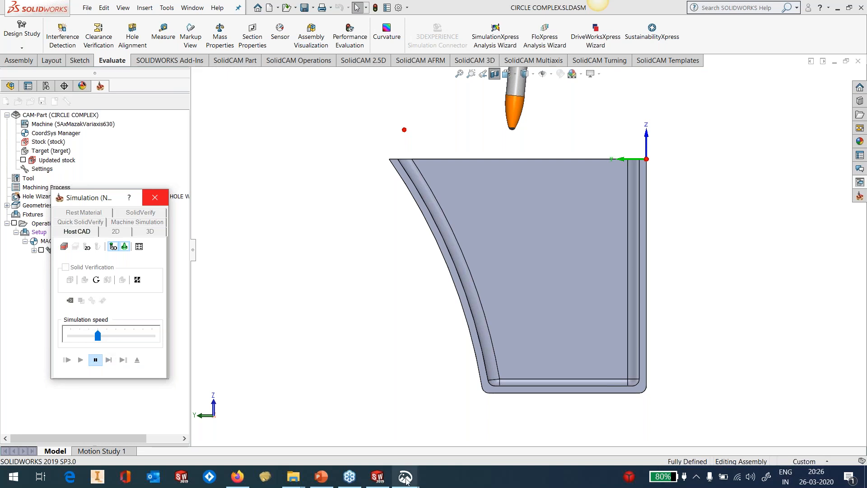
- Switch to the annotated oval form tool picture in Snip & Sketch and point out the contact zone along the tool's flank
mouse_move(406, 480)
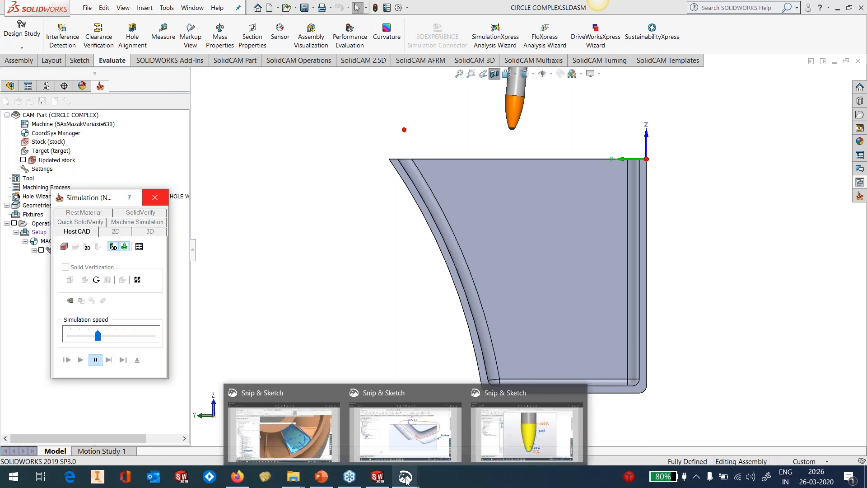
left_click(519, 441)
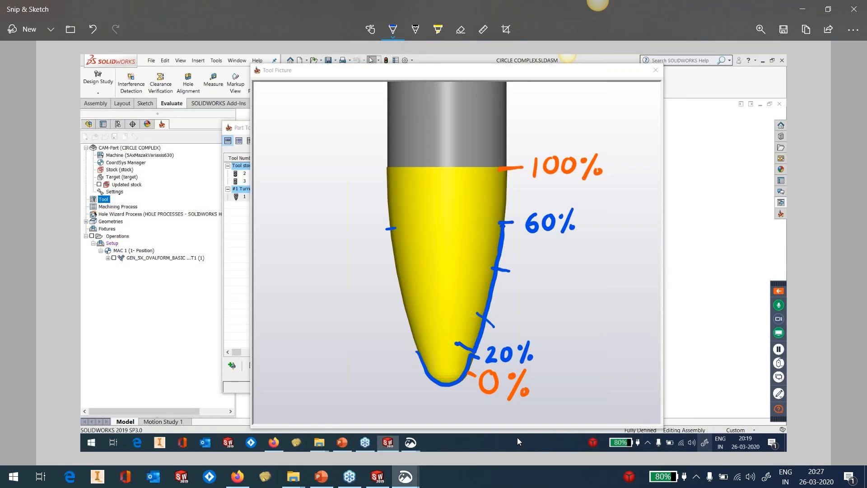
mouse_move(408, 349)
left_mouse_down()
mouse_move(421, 340)
mouse_move(384, 361)
mouse_move(394, 350)
mouse_move(401, 360)
left_mouse_up()
mouse_move(350, 226)
left_mouse_down()
mouse_move(348, 246)
mouse_move(365, 243)
left_mouse_up()
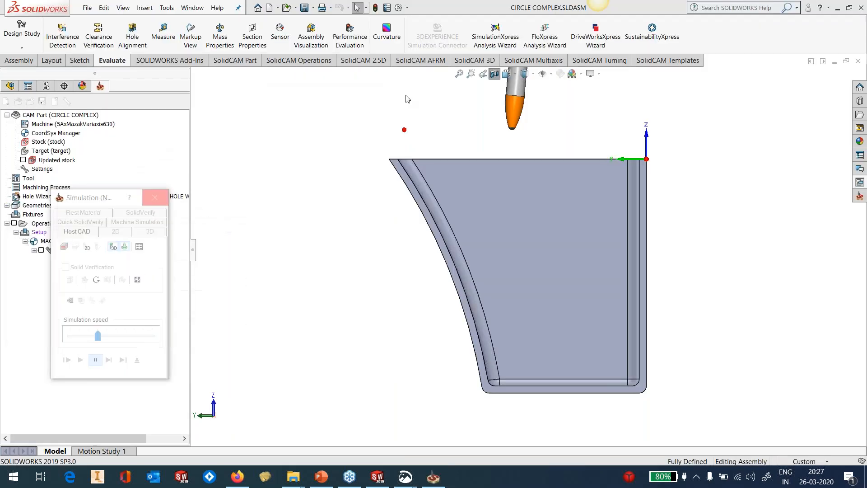
- End the Solidcam and SOLIDWORKS 2019 tasks in Task Manager and close it
key("ctrl+shift+Escape")
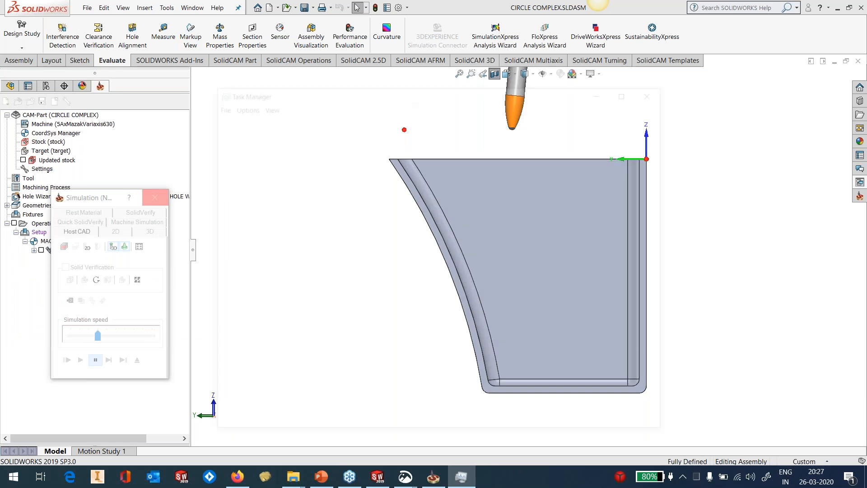
left_click(271, 251)
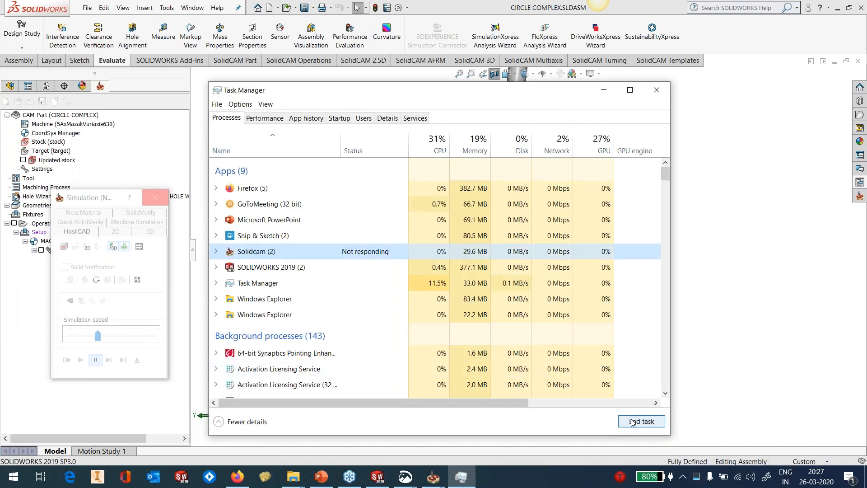
left_click(641, 421)
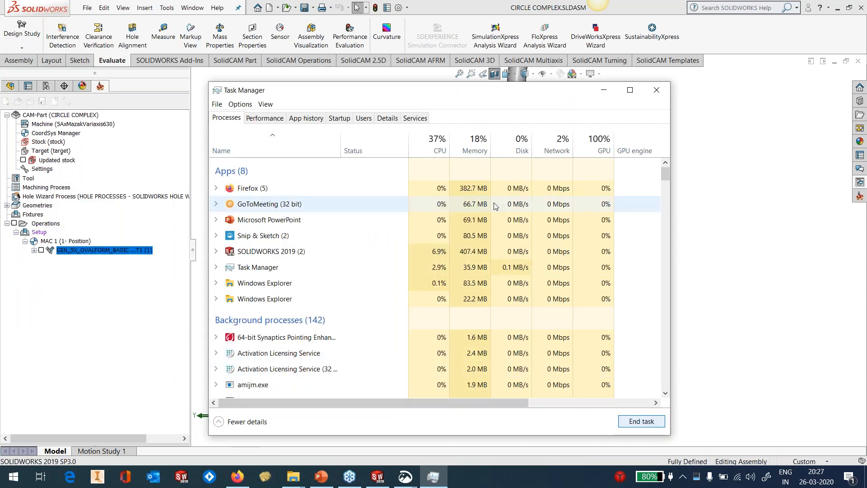
left_click(292, 256)
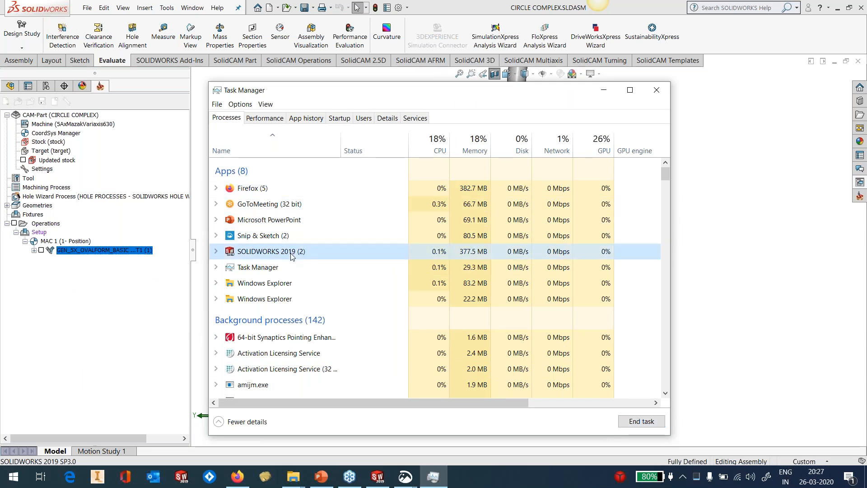
left_click(642, 421)
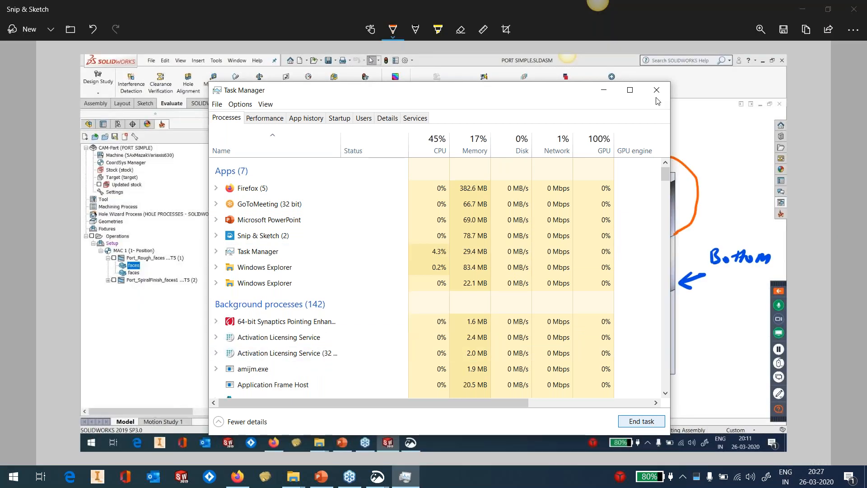
left_click(656, 89)
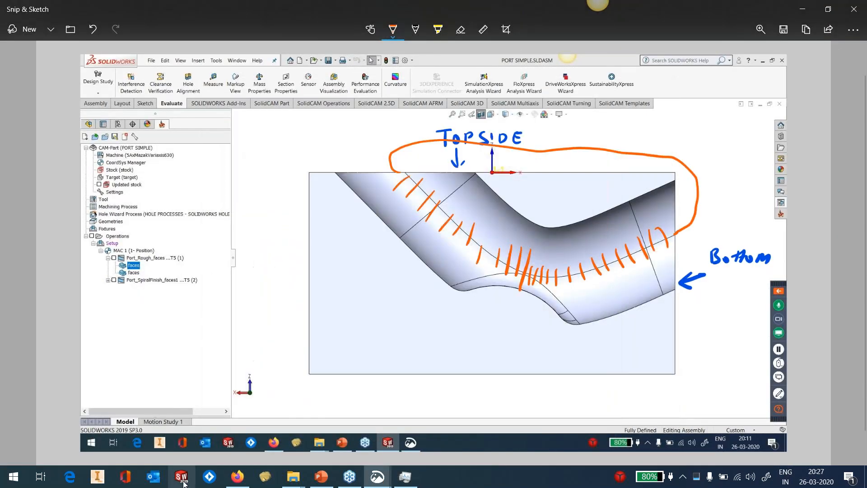
- Restart SOLIDWORKS and open the SolidCAM CAM-Part BARREL BLISK.PRT from the Barrel Tool Machining folder
left_click(183, 482)
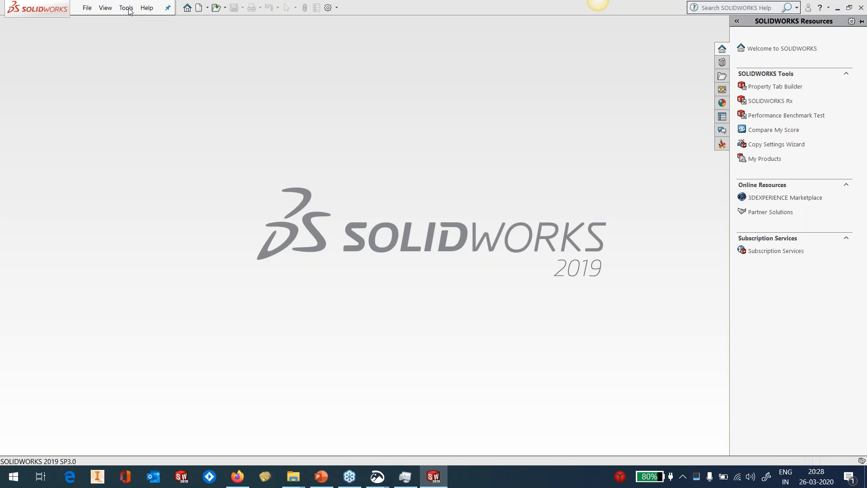
left_click(127, 8)
mouse_move(149, 45)
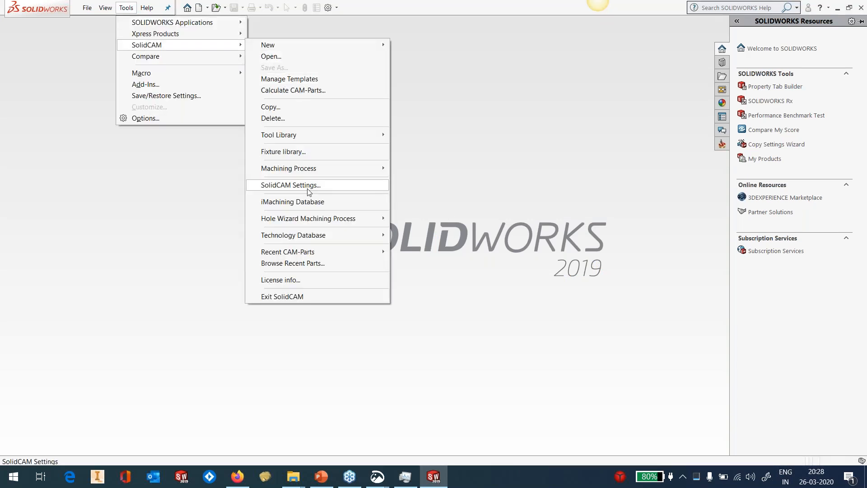
left_click(271, 56)
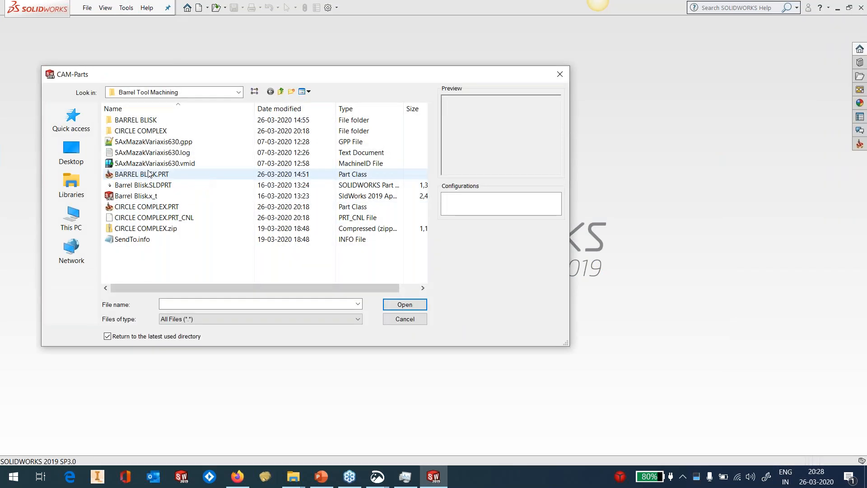
left_click(149, 174)
left_click(409, 306)
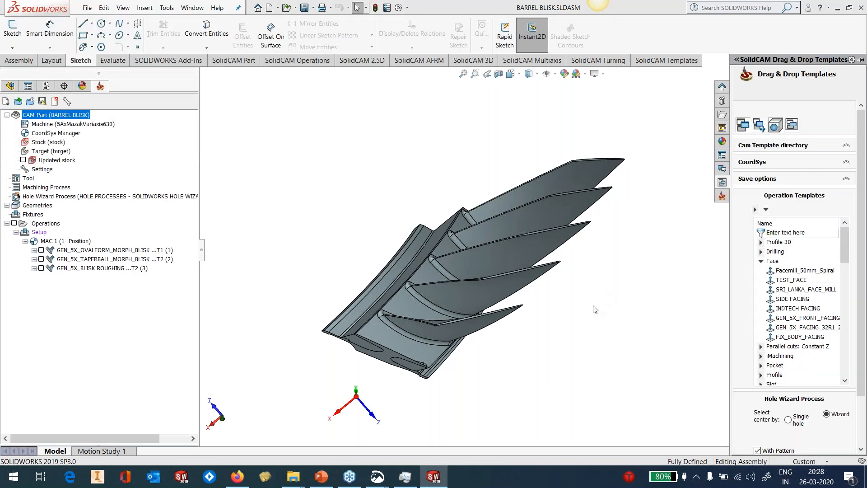
- Open the GEN_5X_OVALFORM_MORPH_BLISK operation and roll up its dialog to examine the blisk's blades
middle_click_drag(594, 306, 527, 234)
scroll(524, 231, "down", 2)
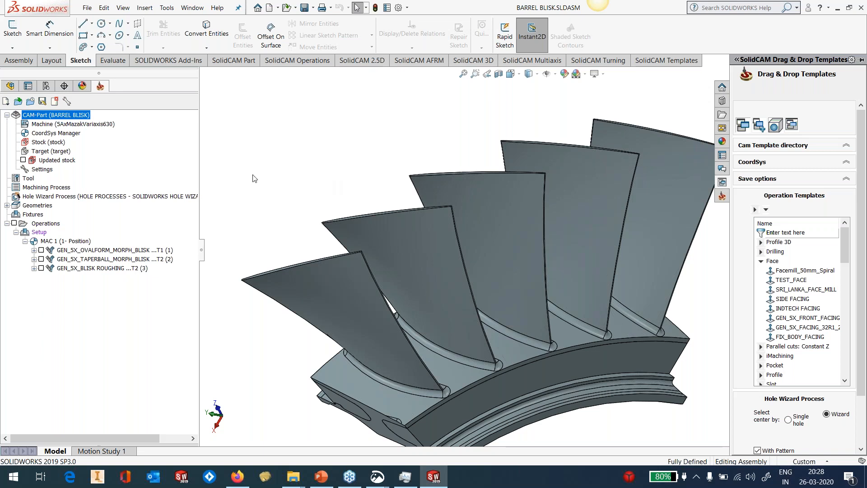
left_click(274, 167)
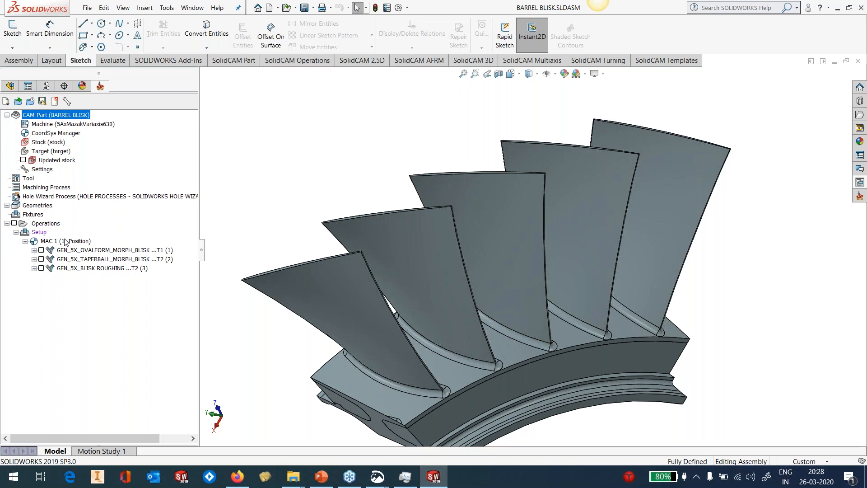
left_click(76, 250)
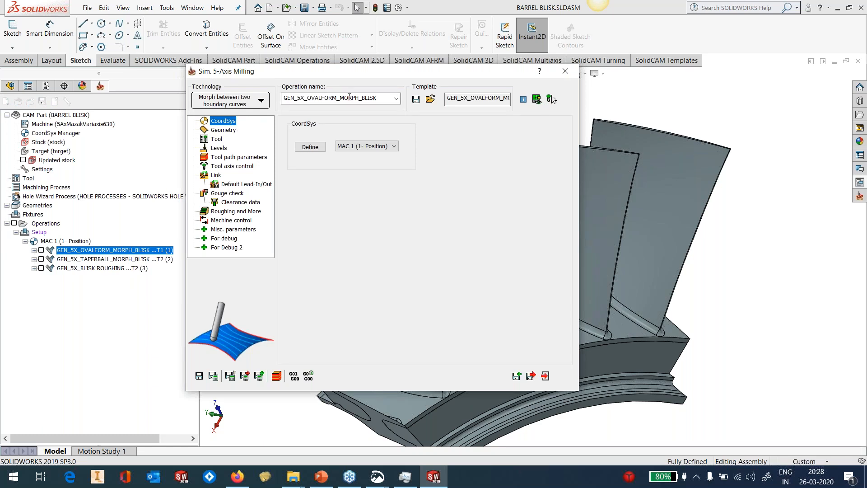
double_click(362, 73)
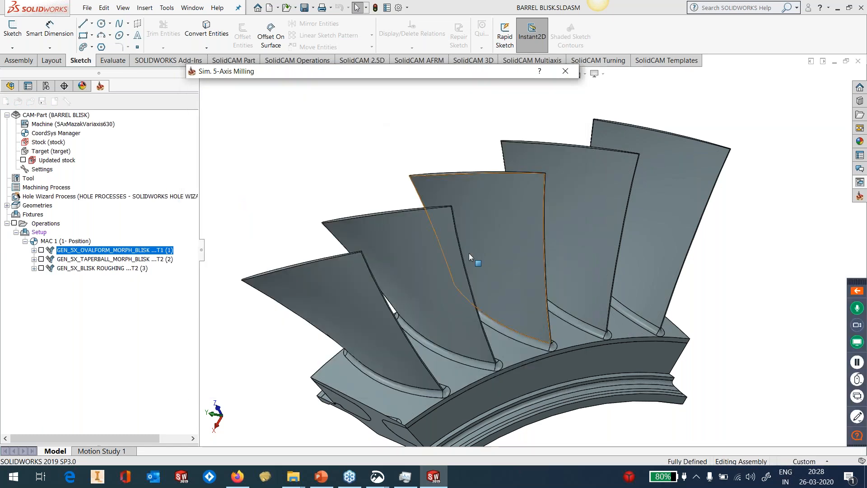
middle_click_drag(468, 253, 445, 273)
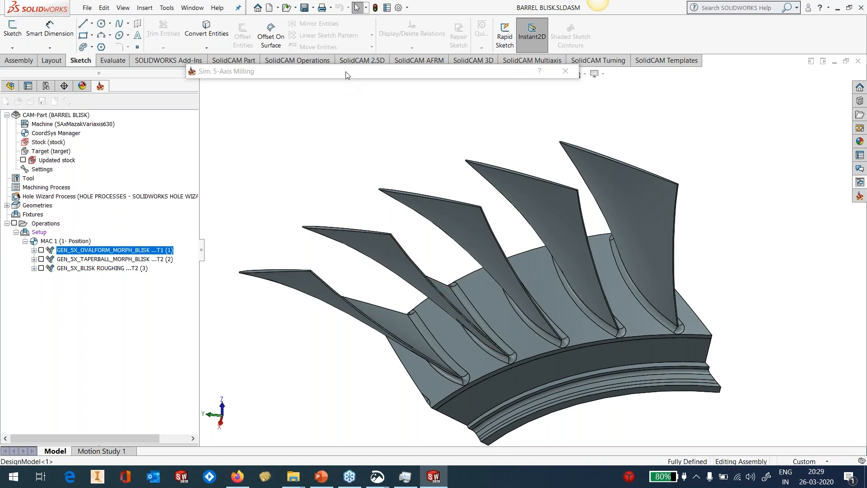
- Review the contact point line parameter in the operation's tool axis control settings and close the operation
left_click(243, 167)
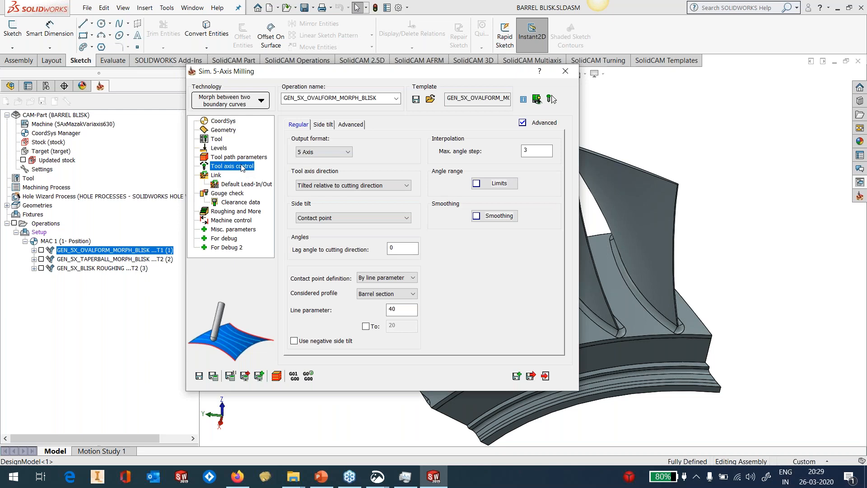
double_click(389, 311)
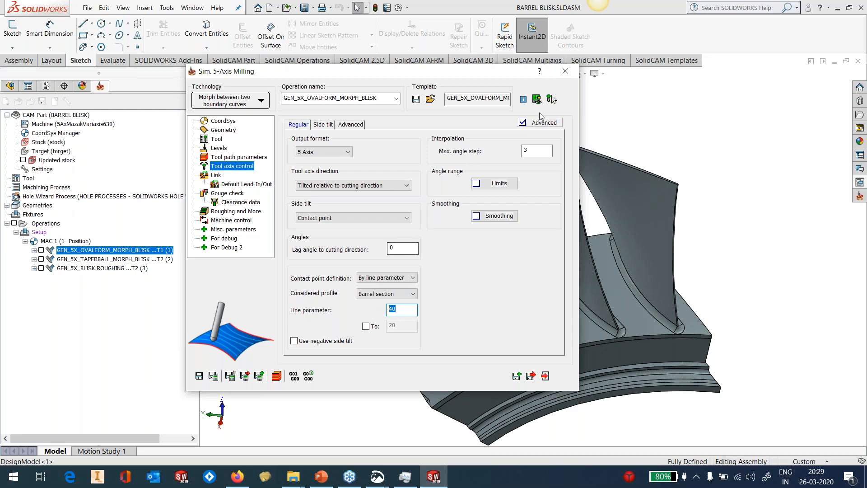
left_click(564, 74)
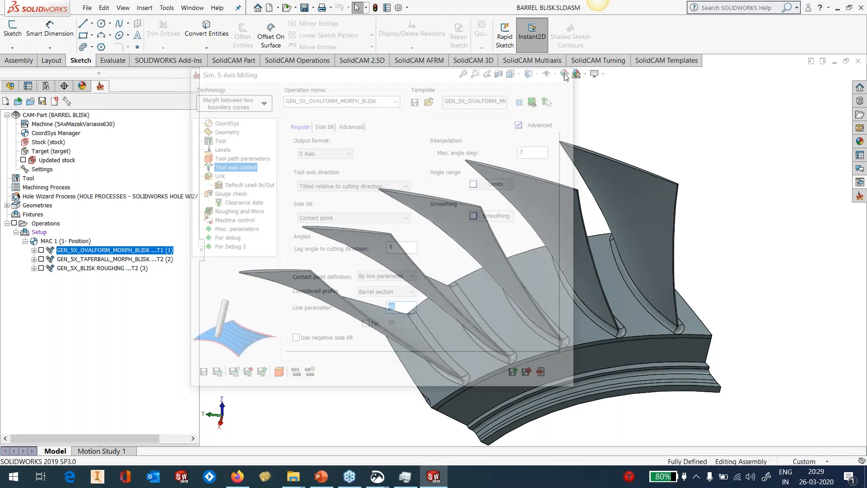
- Simulate GEN_5X_OVALFORM_MORPH_BLISK in Host CAD at a raised speed, watch the tool machine the blade and exit the simulation
middle_click_drag(477, 274, 479, 246)
right_click(98, 251)
left_click(122, 180)
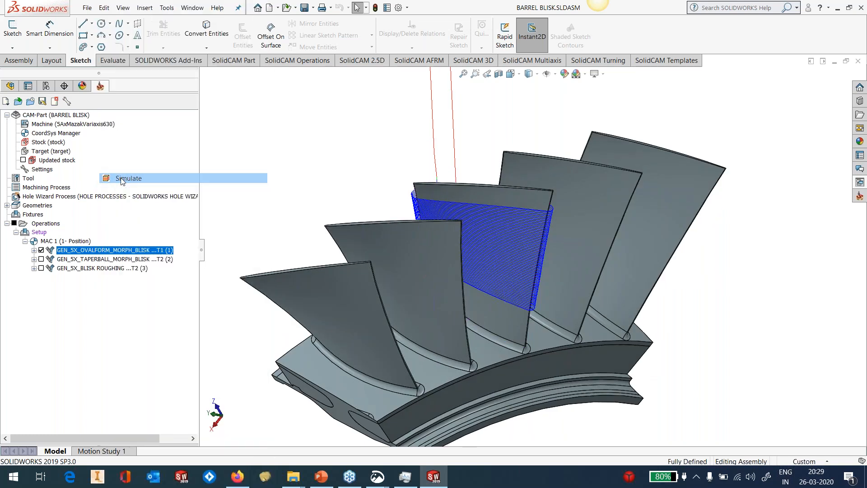
left_click_drag(97, 336, 107, 335)
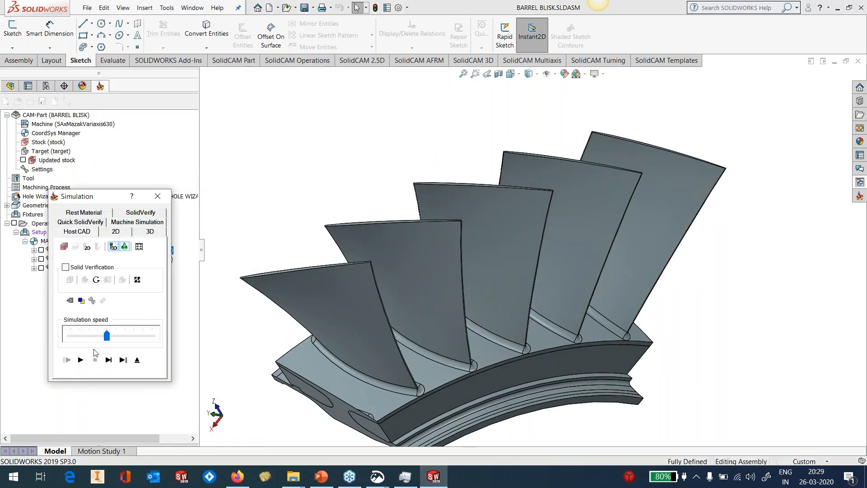
left_click(95, 360)
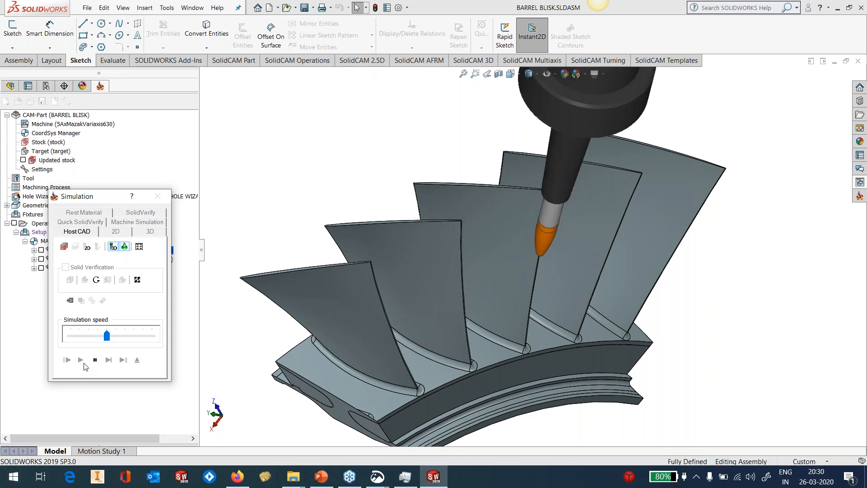
left_click(95, 359)
left_click(138, 361)
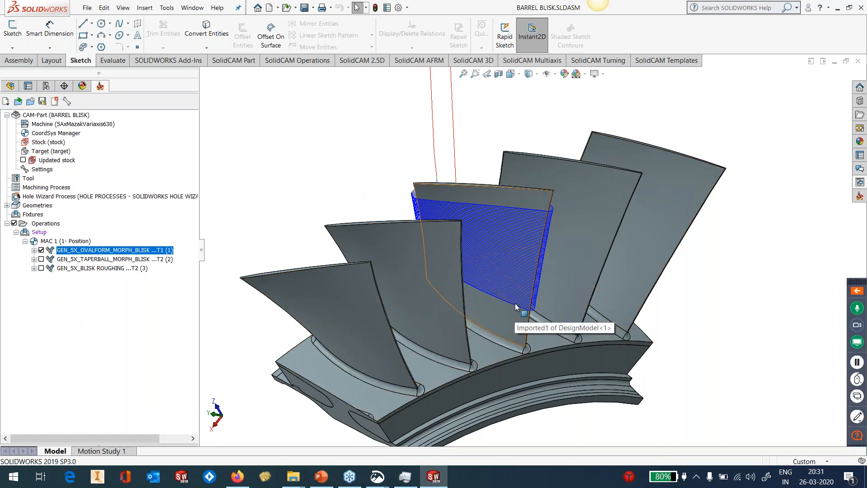
- Examine the oval form tool path's passes on the middle blade up close and from a distance
middle_click_drag(527, 310, 506, 261)
scroll(502, 291, "down", 4)
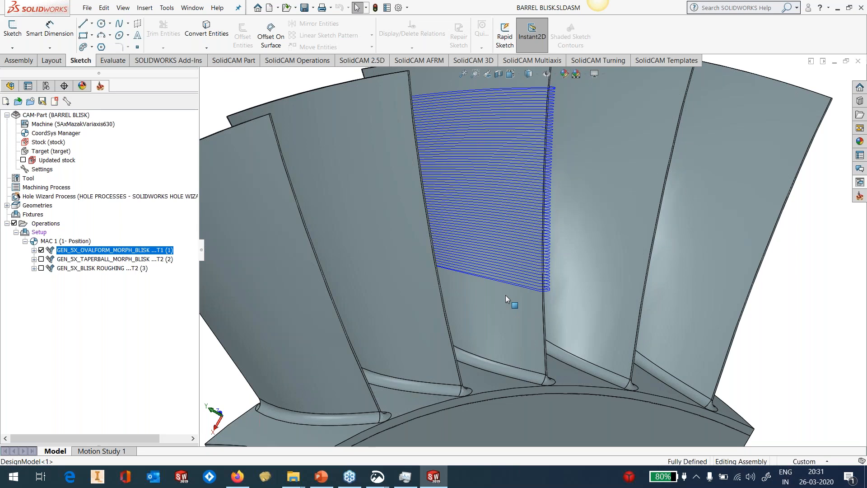
scroll(505, 295, "up", 3)
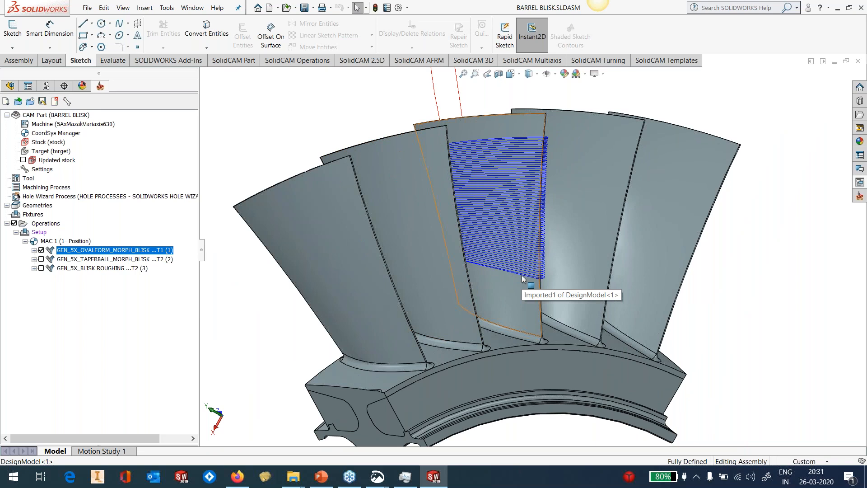
- Replace the oval form tool path display with GEN_5X_TAPERBALL_MORPH_BLISK, and overlay both to compare their coverage of the blade
left_click(41, 250)
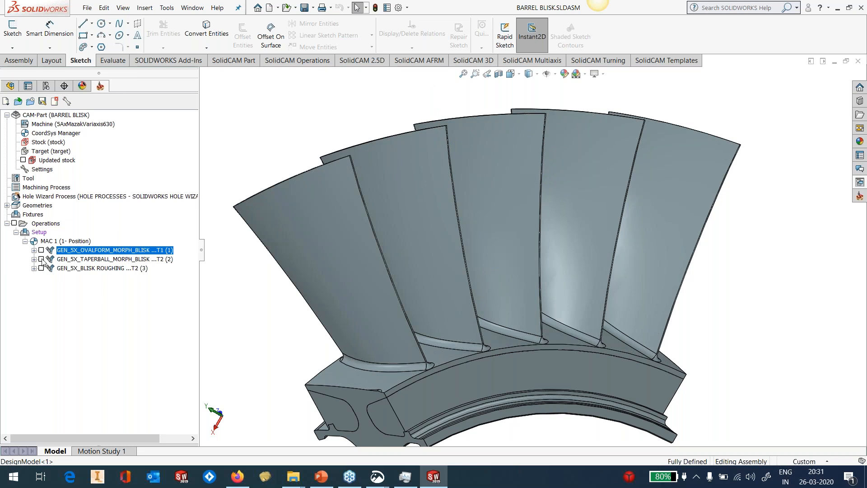
left_click(41, 260)
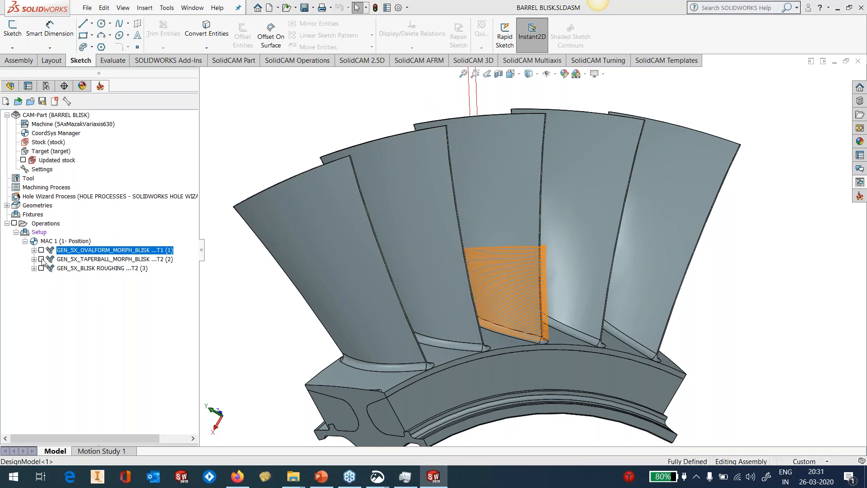
left_click(41, 259)
middle_click_drag(519, 271, 499, 293)
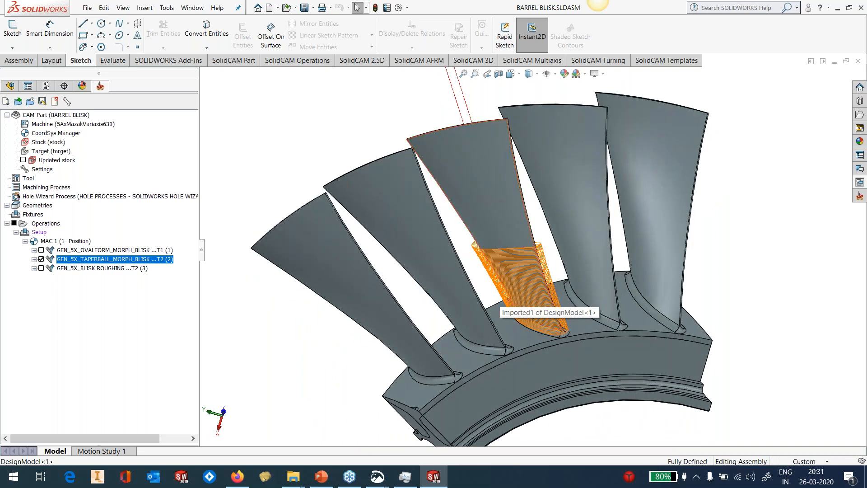
left_click(41, 250)
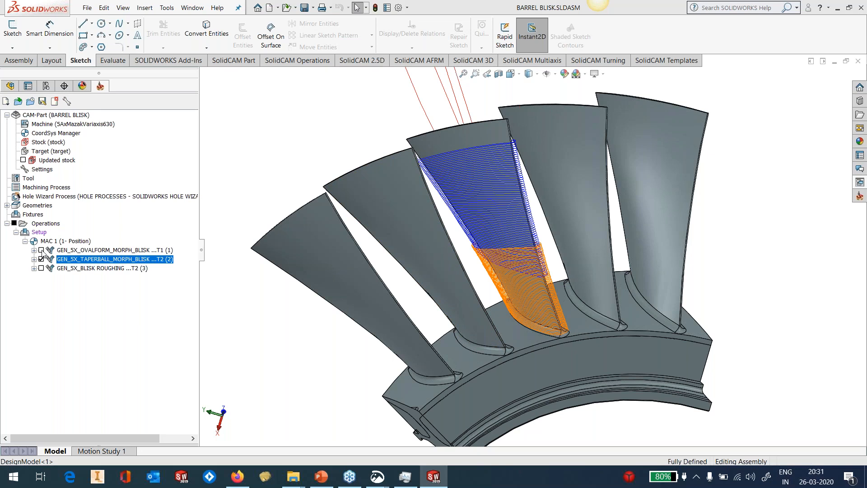
scroll(533, 292, "down", 3)
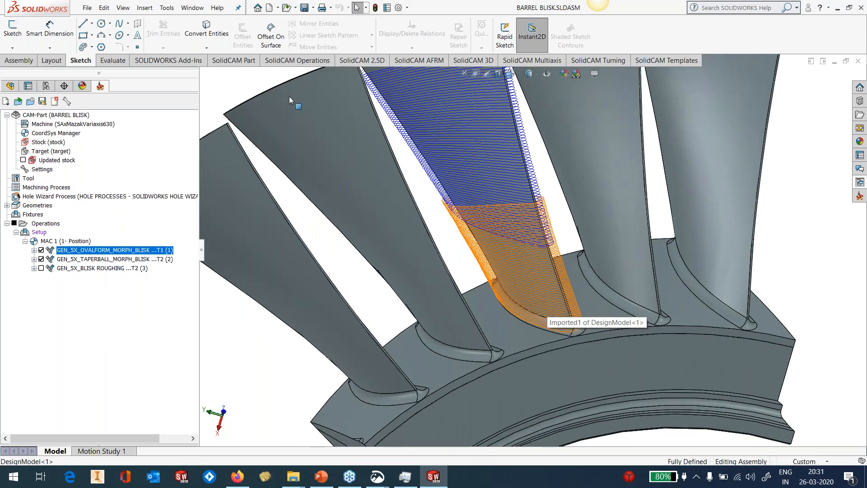
- Hide both the oval form and taper ball tool paths and view the whole blisk segment
left_click(41, 249)
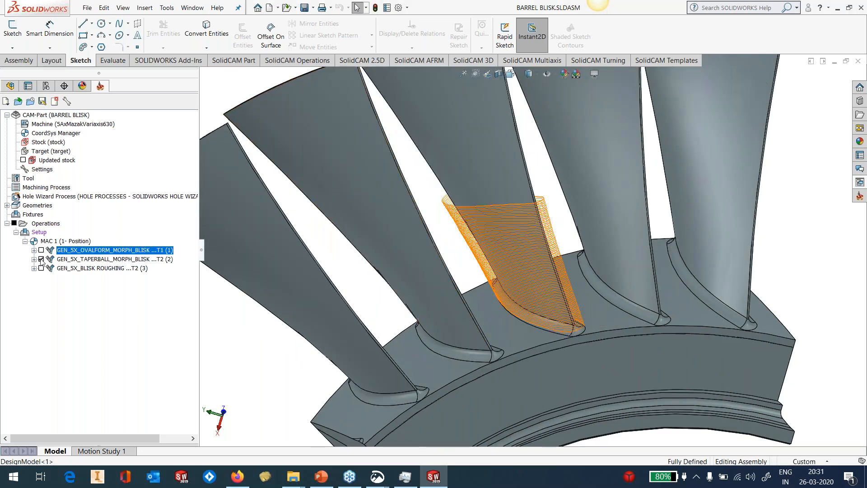
left_click(41, 259)
left_click(41, 260)
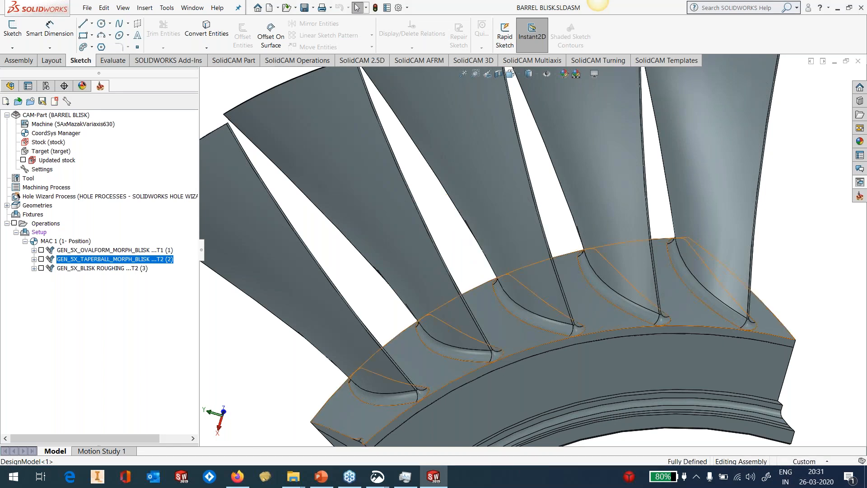
scroll(542, 289, "up", 4)
middle_click_drag(542, 316, 535, 247)
scroll(535, 247, "down", 1)
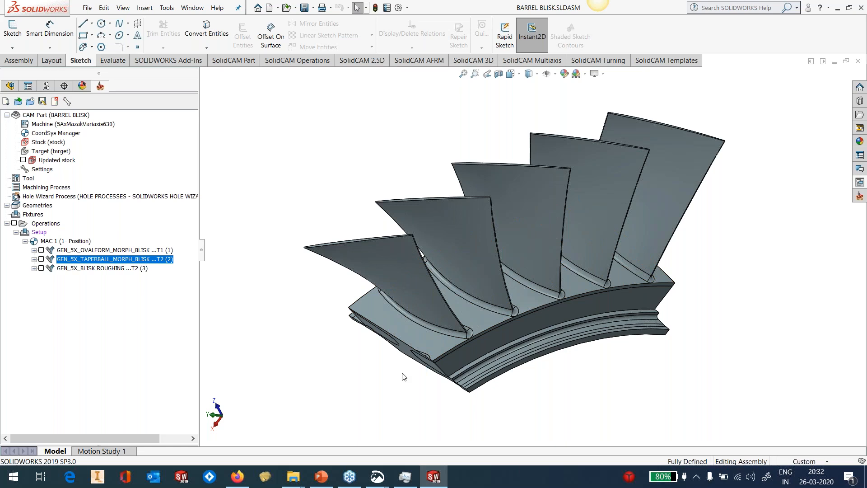
- Display the GEN_5X_BLISK ROUGHING tool path, examine it between the blades up close, and hide it again
left_click(41, 268)
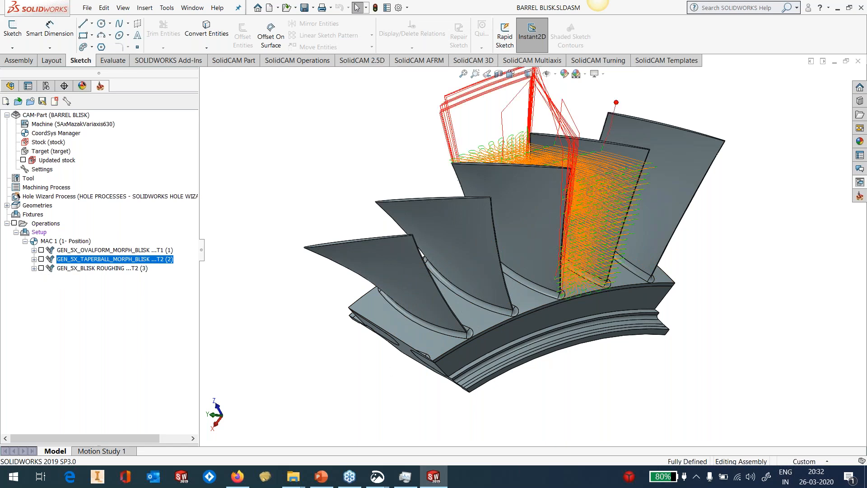
middle_click_drag(589, 192, 505, 127)
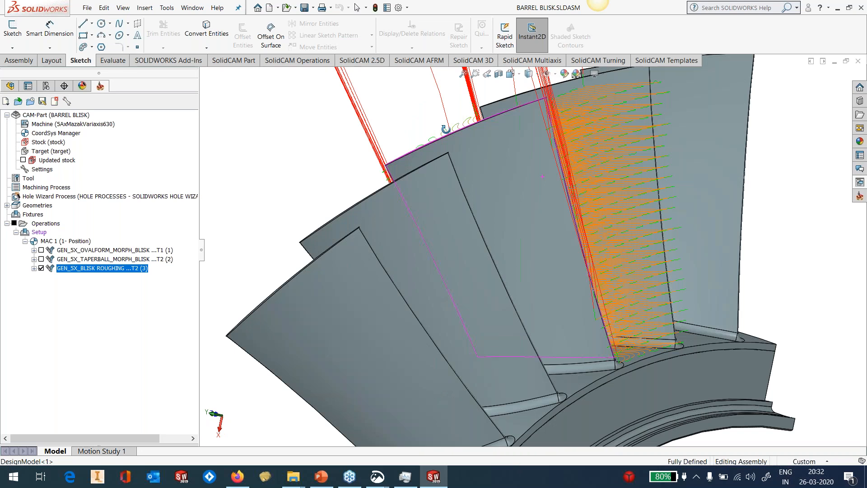
left_click(42, 269)
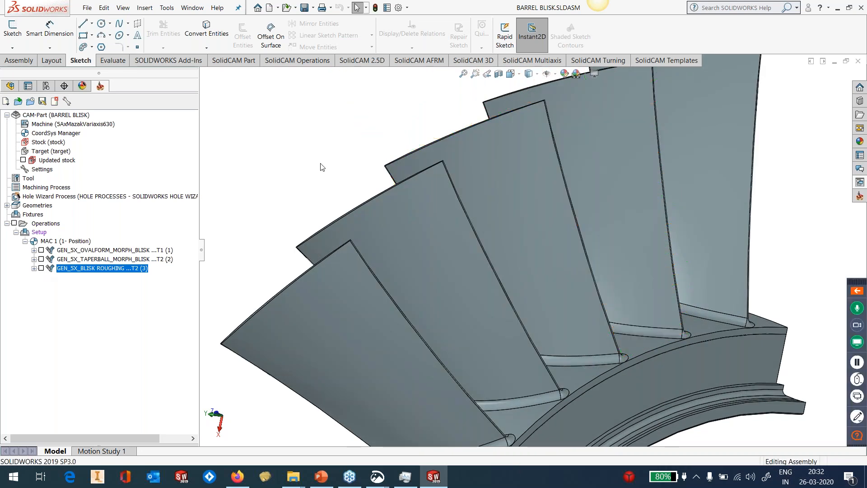
- Open the CAM part MULTI AXIS ROUGHING.PRT from the MULTI AXIS ROUGHING folder in GENERIC 5X
left_click(172, 10)
mouse_move(188, 58)
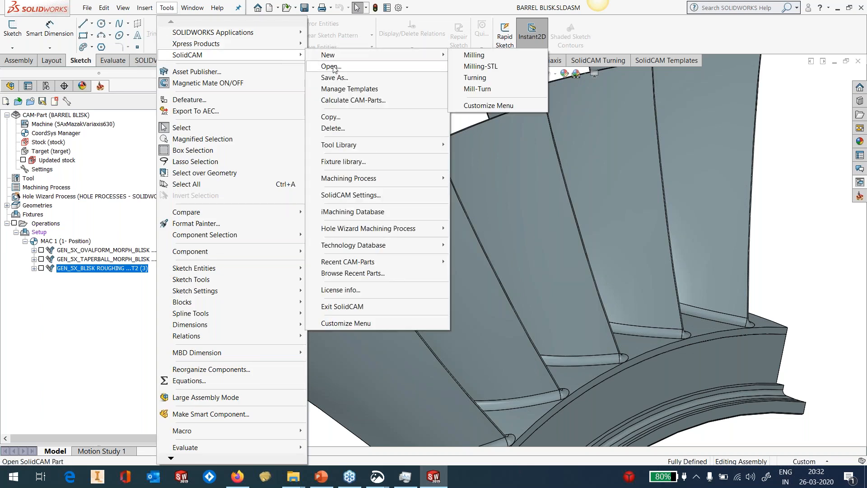
left_click(333, 67)
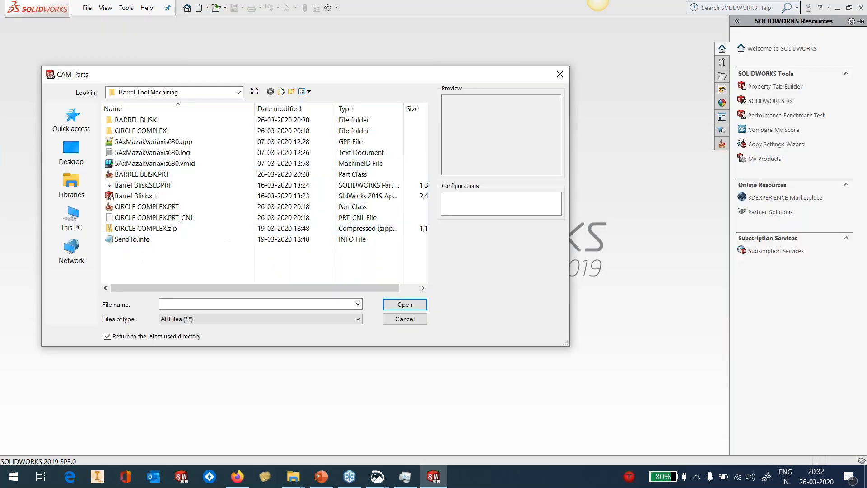
left_click(281, 92)
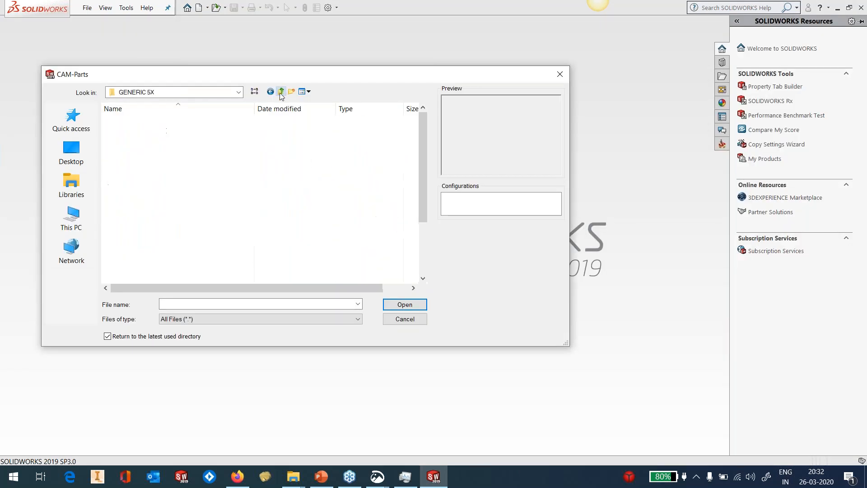
left_click(167, 186)
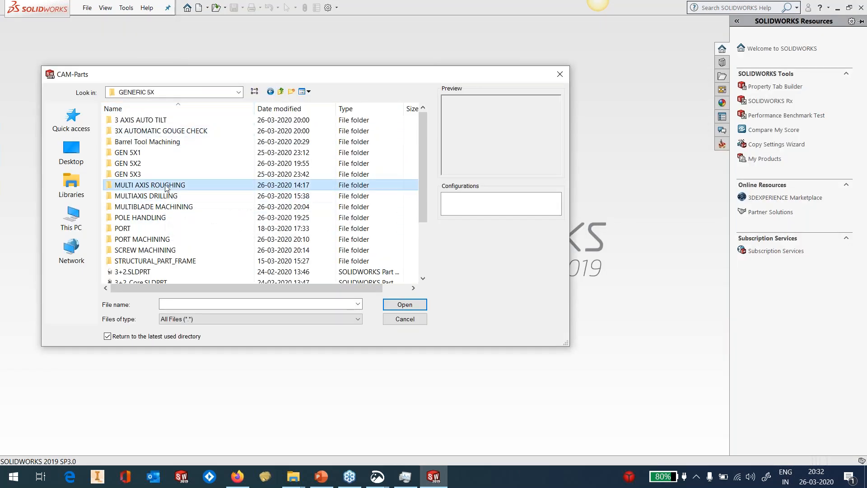
double_click(166, 185)
left_click(154, 131)
left_click(398, 304)
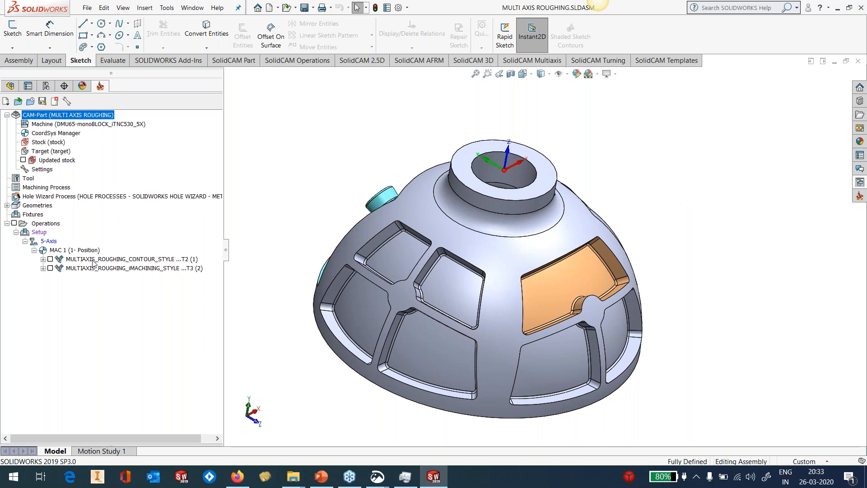
- Show the faces17 and faces18 geometries of MULTIAXIS_ROUGHING_CONTOUR_STYLE on the model, closing each display after viewing
left_click(43, 259)
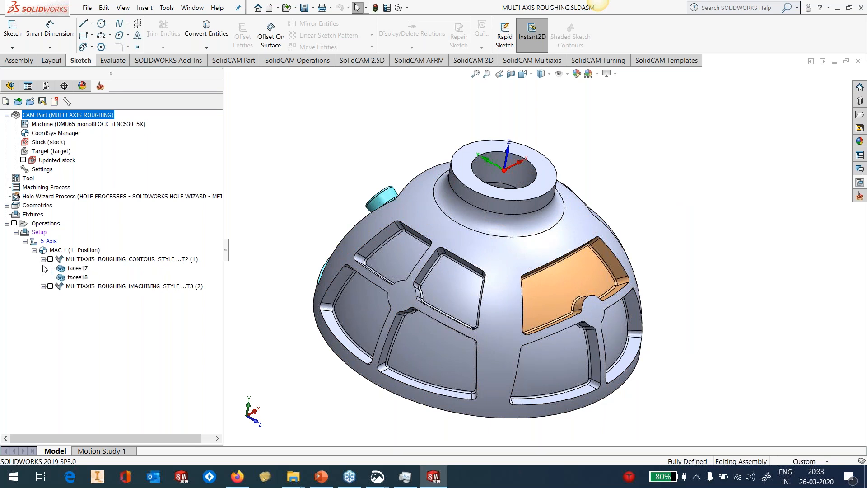
right_click(80, 271)
left_click(120, 276)
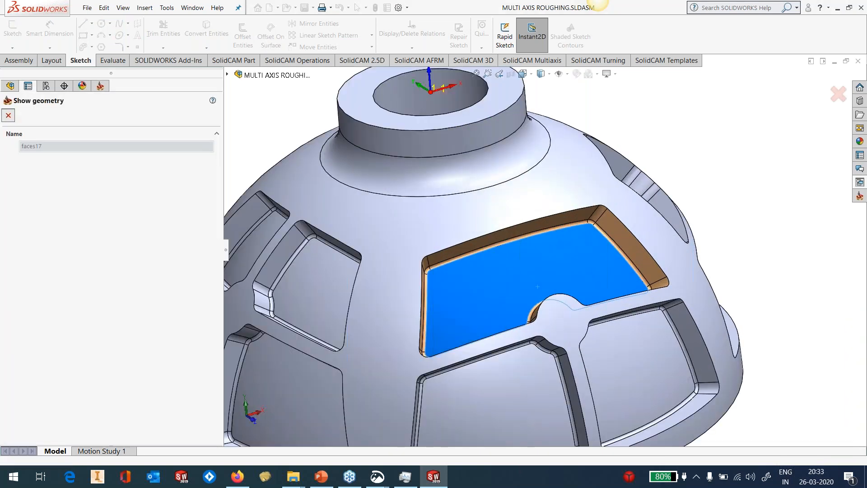
left_click(8, 115)
right_click(78, 277)
left_click(102, 280)
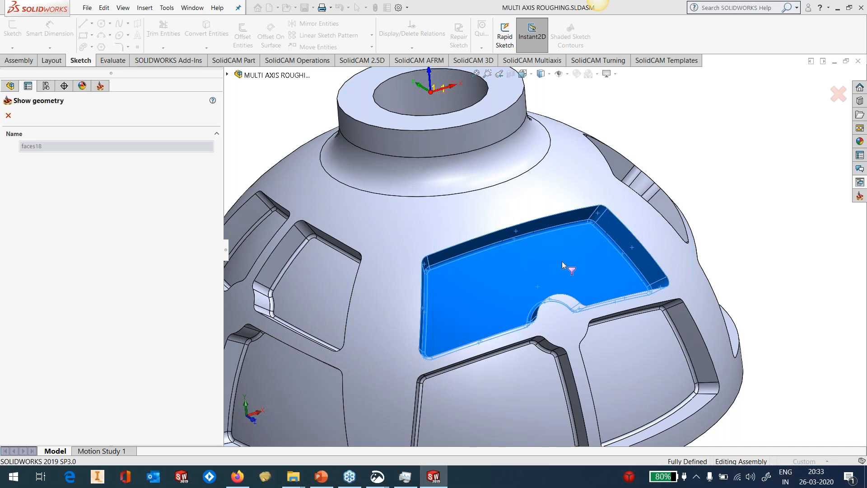
left_click(9, 115)
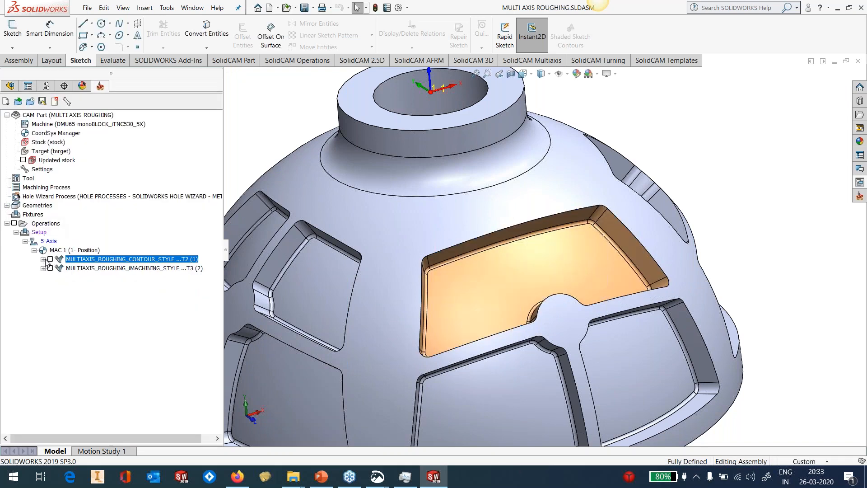
- Display the MULTIAXIS_ROUGHING_CONTOUR_STYLE tool path in the pocket and load the operation into Machine Simulation
left_click(50, 259)
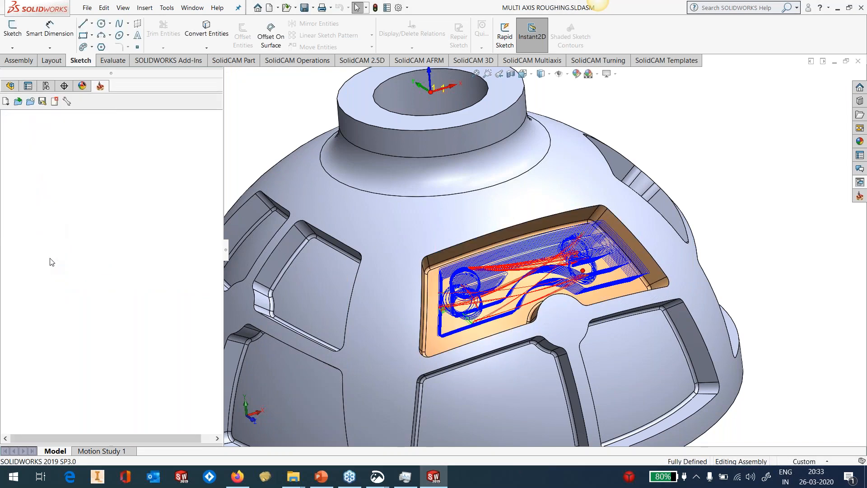
mouse_move(519, 280)
middle_mouse_down()
mouse_move(601, 291)
mouse_move(587, 294)
middle_mouse_up()
right_click(143, 259)
left_click(167, 178)
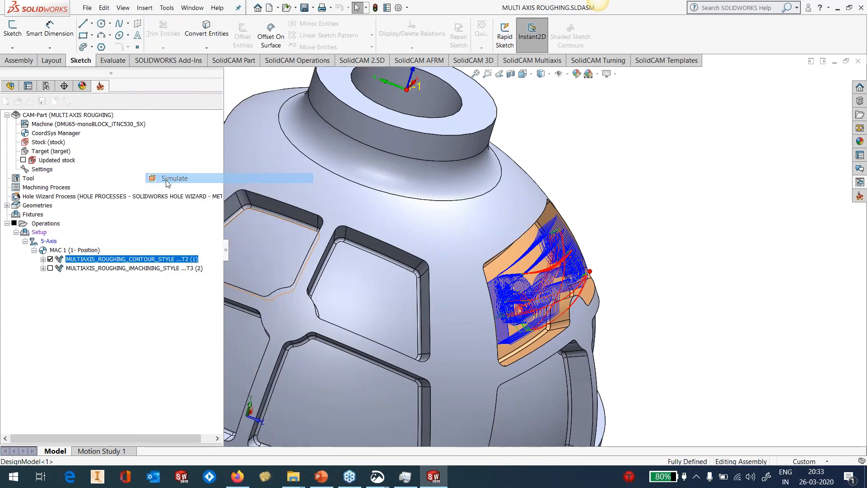
left_click(135, 224)
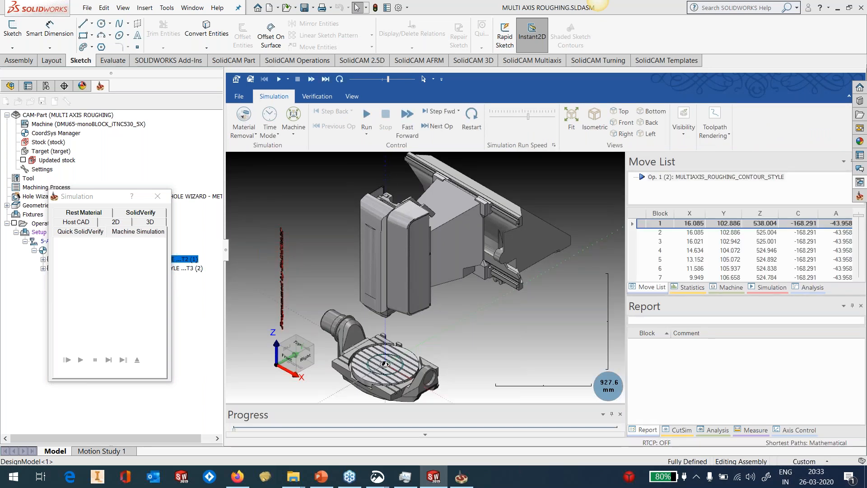
- Run the contour-style roughing simulation with the part in close view, raising the run speed and lowering it again
scroll(484, 338, "down", 3)
scroll(415, 385, "up", 6)
middle_click_drag(440, 349, 444, 286)
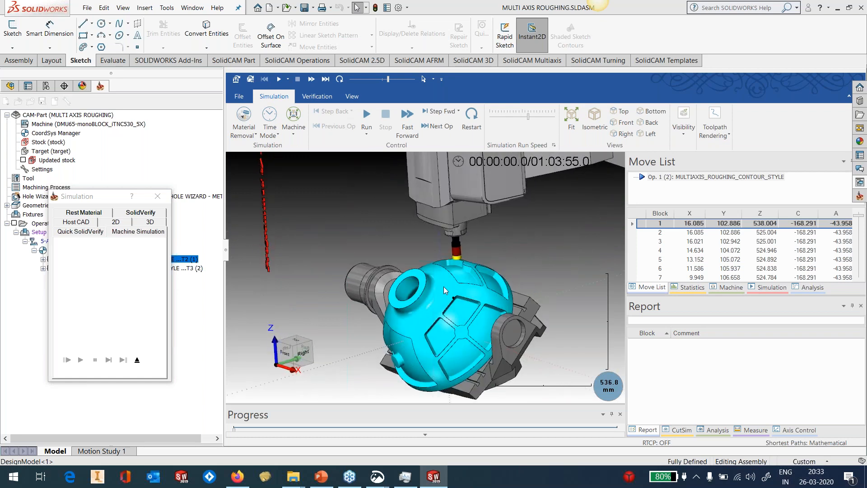
left_click(367, 118)
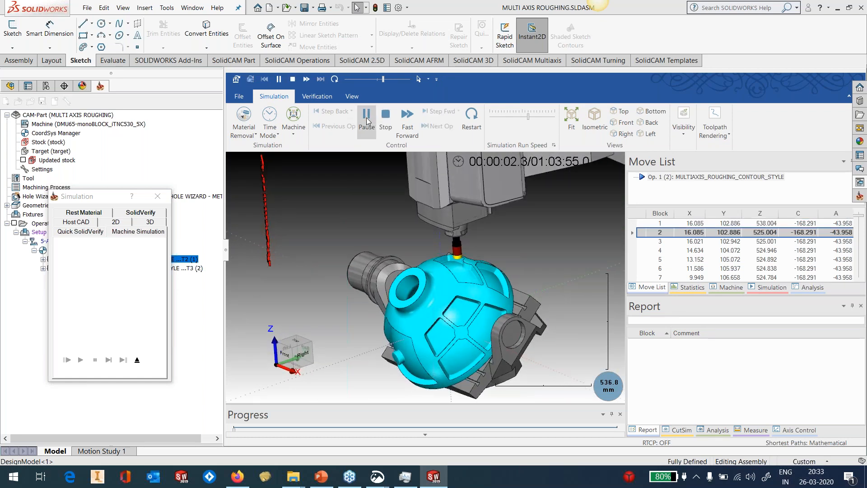
left_click_drag(529, 115, 534, 118)
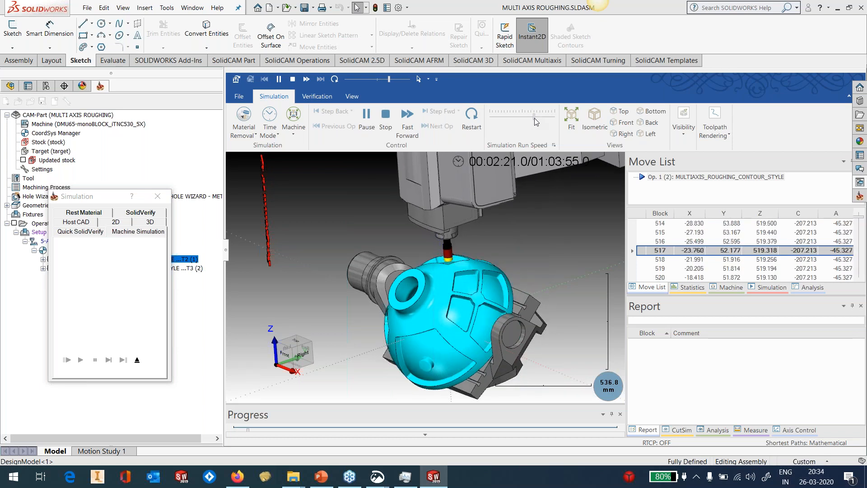
left_click_drag(535, 118, 531, 117)
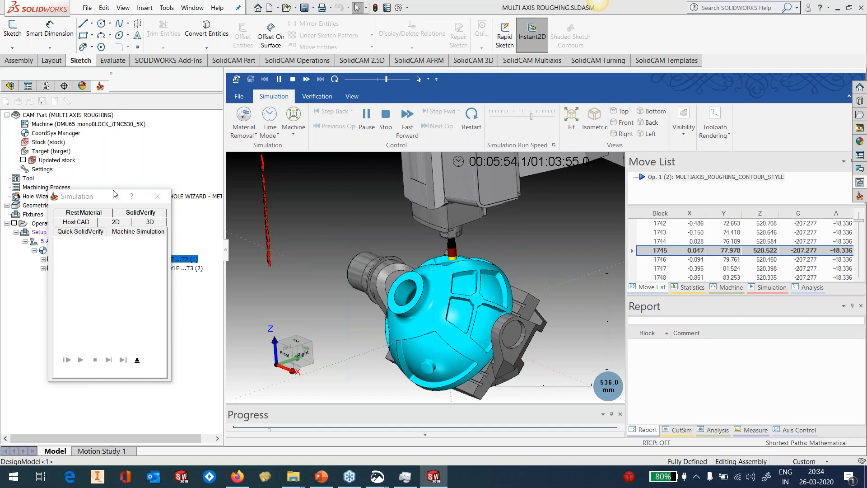
- Move the Simulation window off the operation list and load MULTIAXIS_ROUGHING_iMACHINING_STYLE into the machine simulation, viewed close to the tool
left_click_drag(115, 194, 126, 58)
left_click(122, 267)
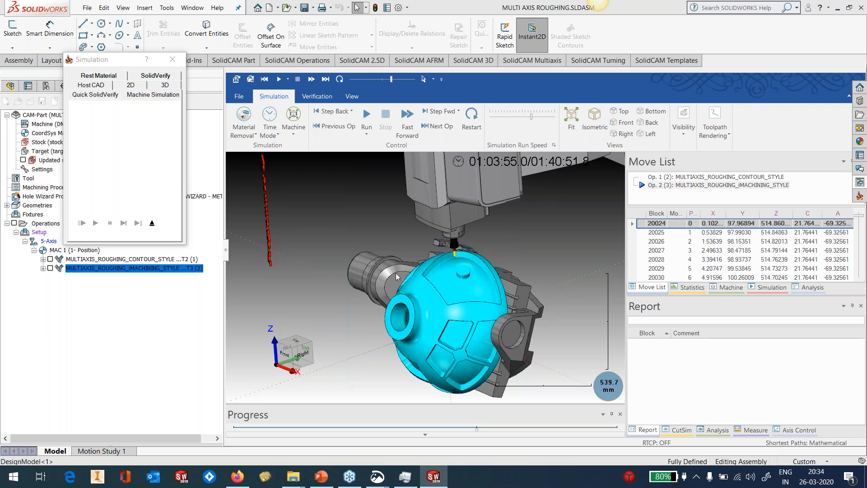
scroll(460, 262, "up", 3)
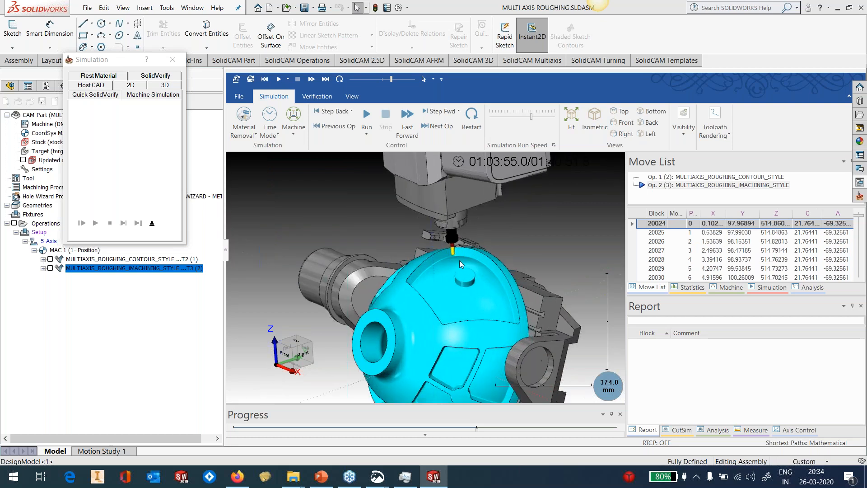
left_click_drag(459, 260, 476, 294)
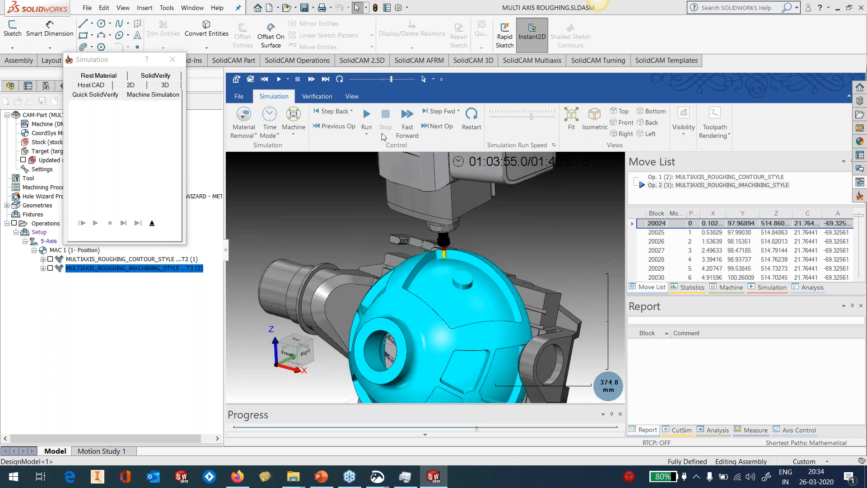
- Run the iMachining-style roughing simulation, raising and lowering its speed while watching the cuts, and exit the simulation
left_click(366, 117)
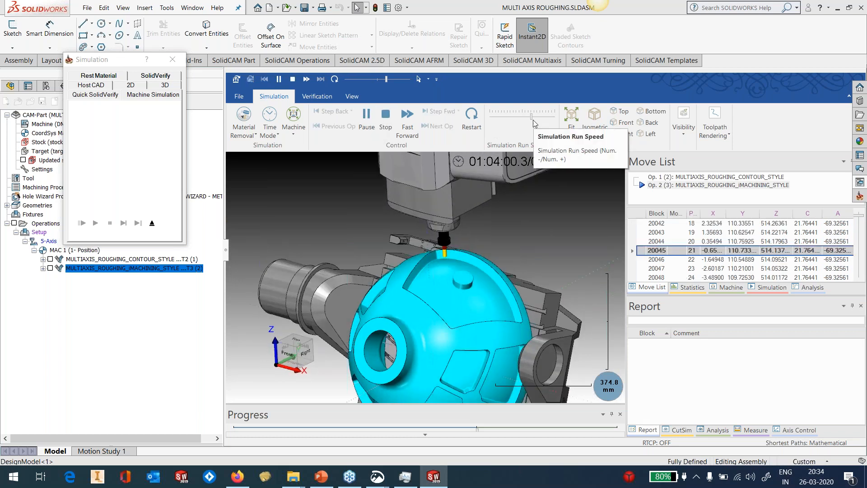
left_click_drag(532, 116, 541, 115)
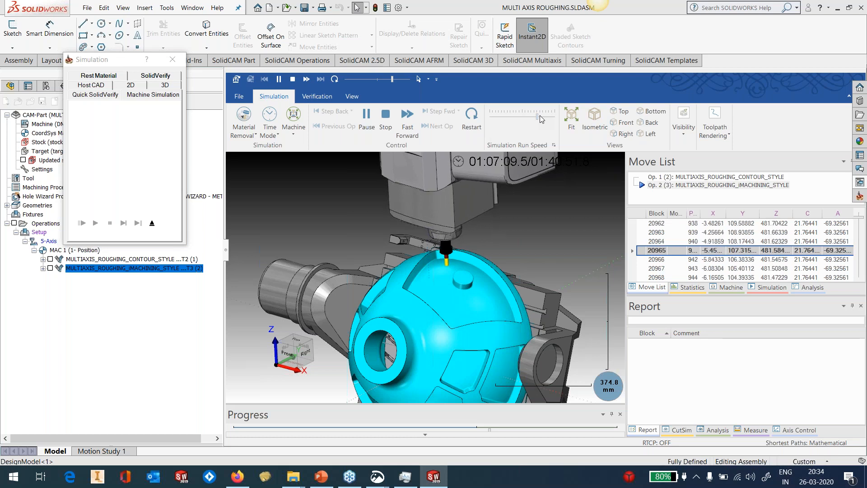
left_click_drag(540, 115, 533, 115)
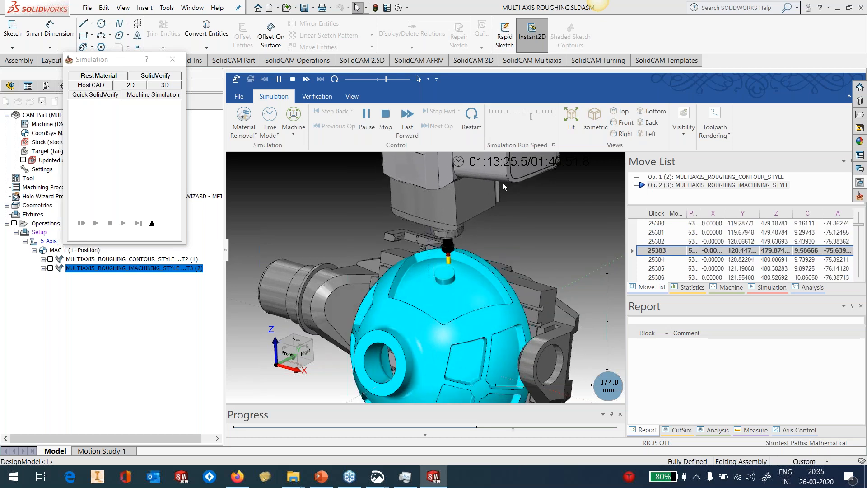
left_click(151, 224)
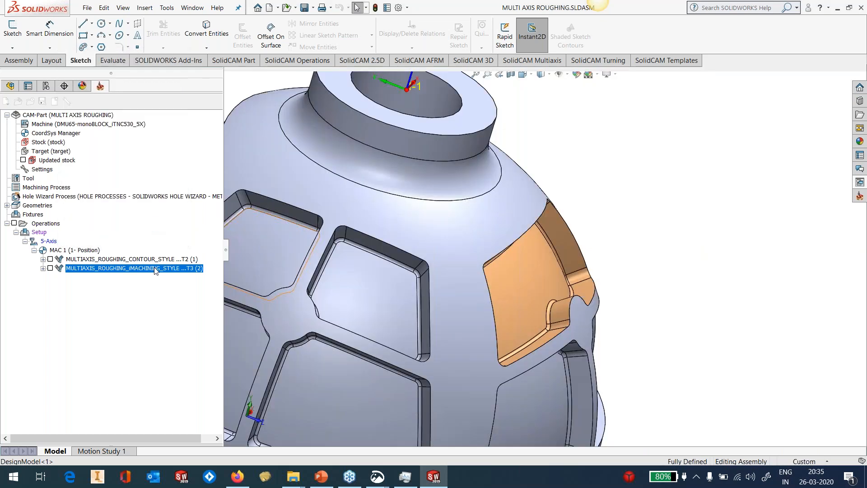
- Open the CAM part 5X DRILL.prt from the MULTIAXIS DRILLING folder in GENERIC 5X
left_click(53, 260)
left_click(50, 259)
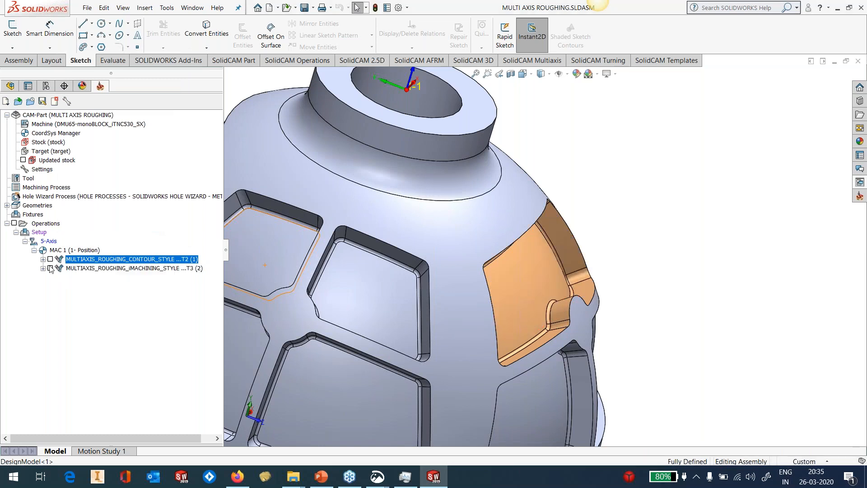
left_click(167, 8)
mouse_move(275, 56)
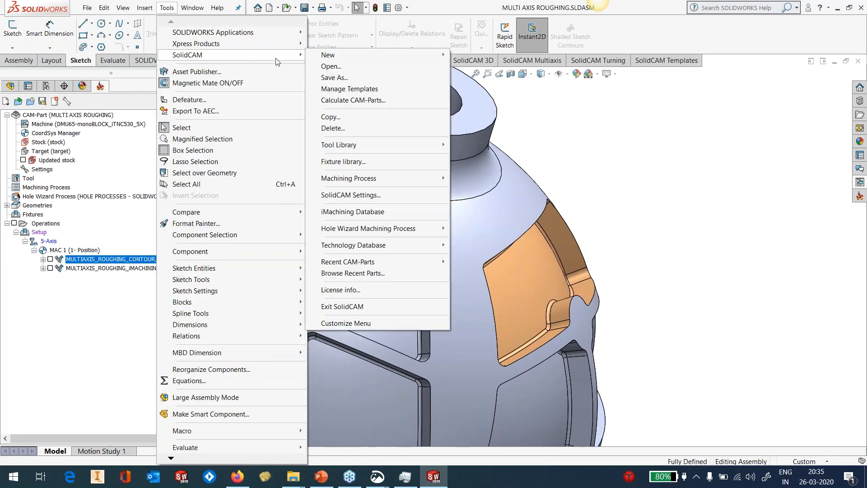
left_click(332, 67)
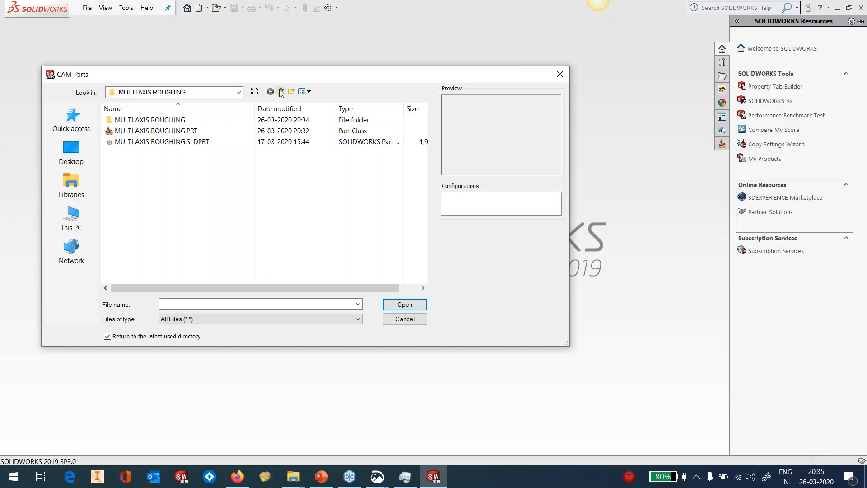
left_click(281, 92)
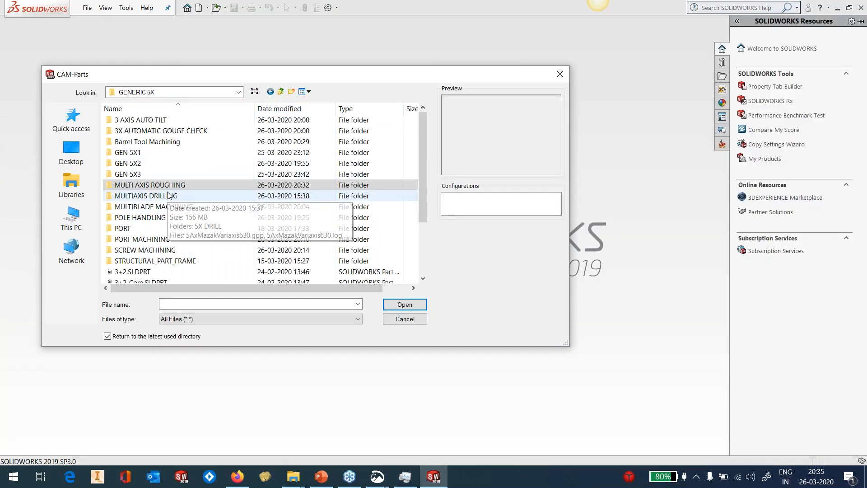
double_click(223, 196)
left_click(148, 164)
left_click(405, 304)
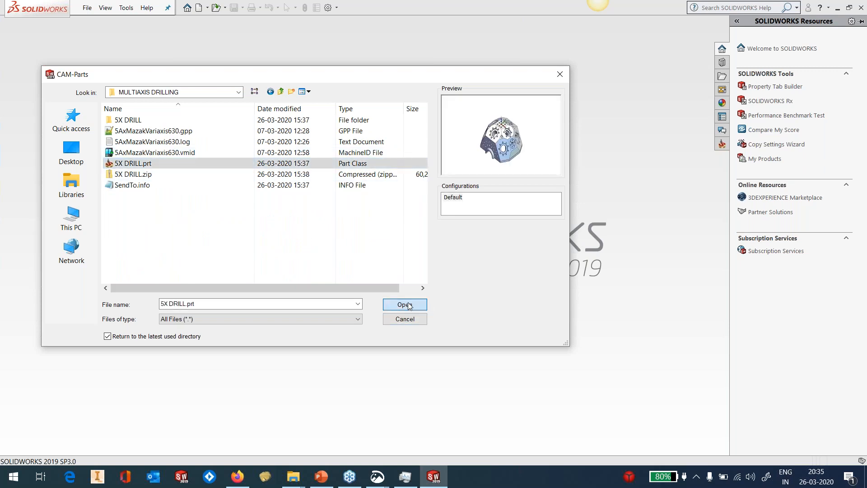
left_click(549, 196)
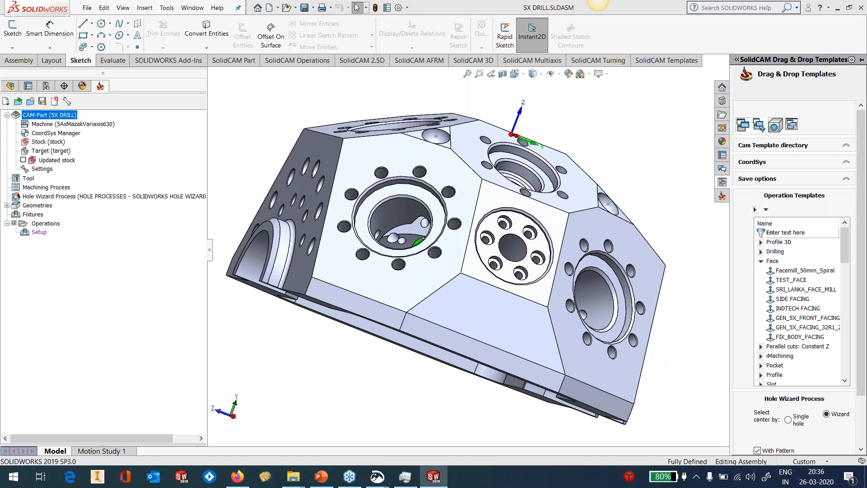
- Examine the hole patterns on the angled faces of the 5X DRILL part from several directions
middle_click_drag(640, 144, 731, 294)
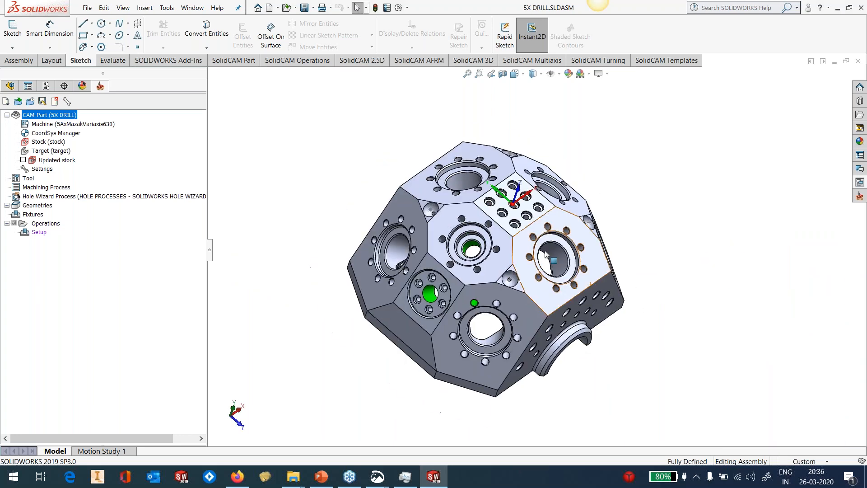
scroll(545, 254, "down", 5)
middle_click_drag(538, 255, 511, 244)
scroll(510, 244, "up", 1)
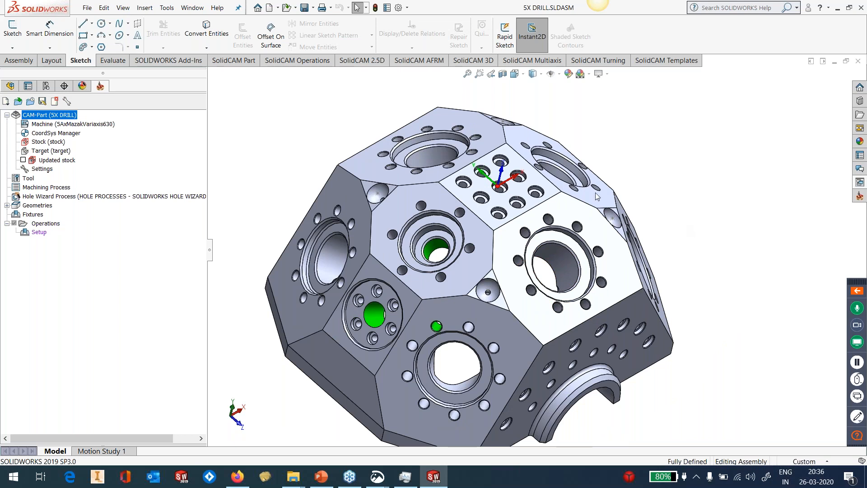
left_click(512, 229)
key("ctrl+8")
middle_click_drag(496, 179, 532, 206)
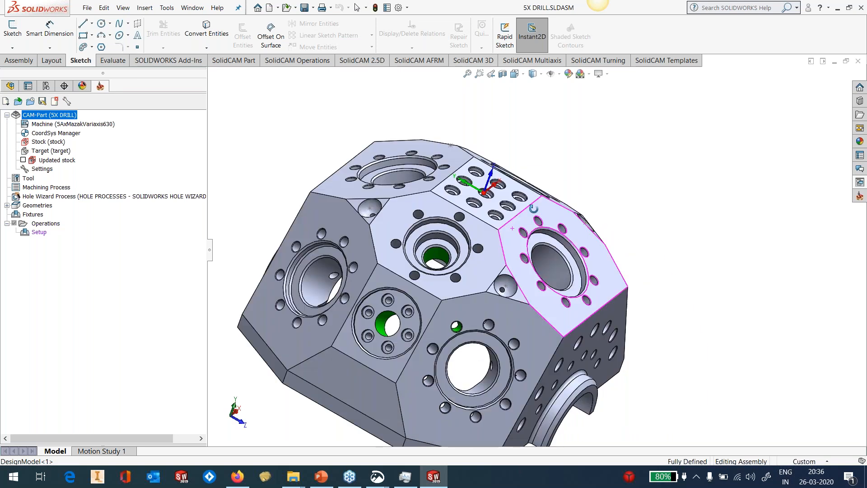
- Add a Multiaxis Drilling operation to the CAM part and start defining a new drill geometry for it
scroll(531, 207, "up", 2)
right_click(53, 225)
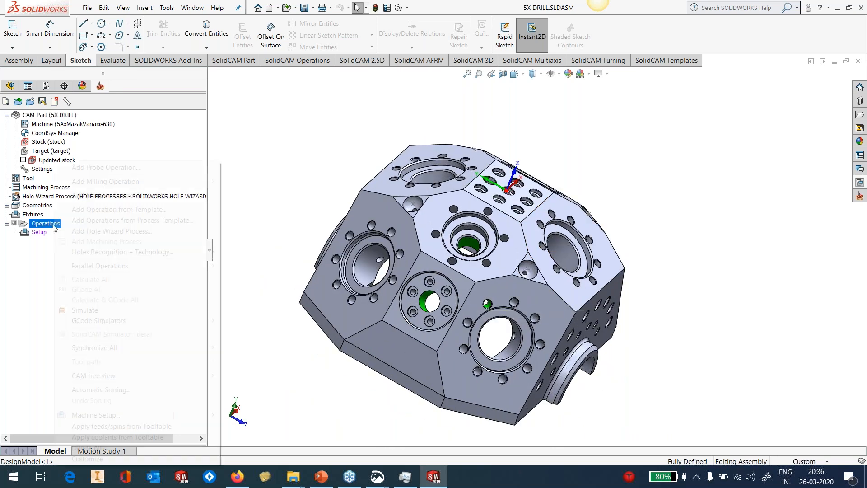
mouse_move(135, 183)
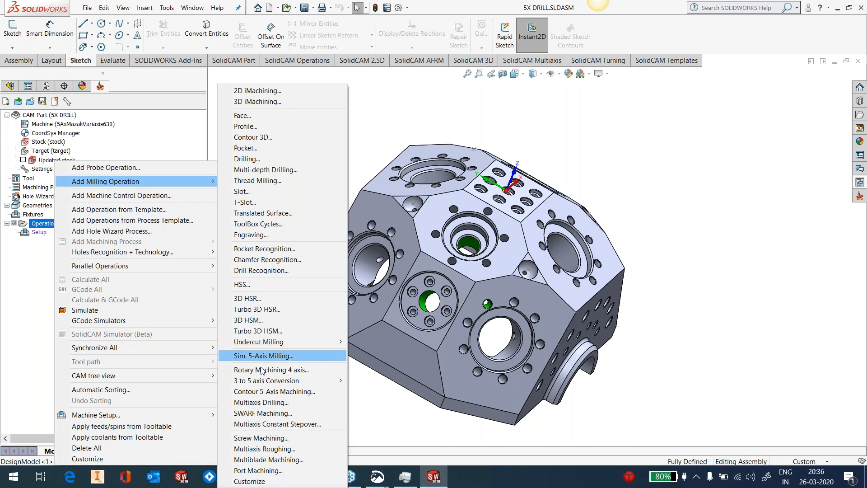
left_click(262, 402)
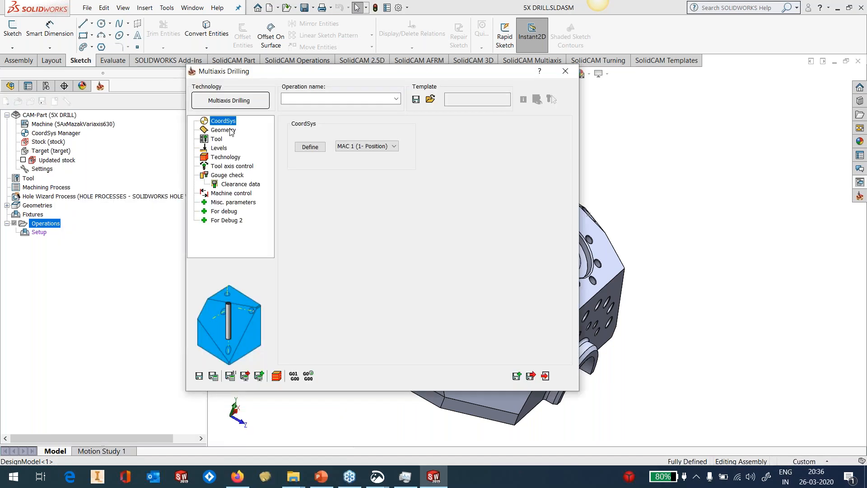
left_click(226, 130)
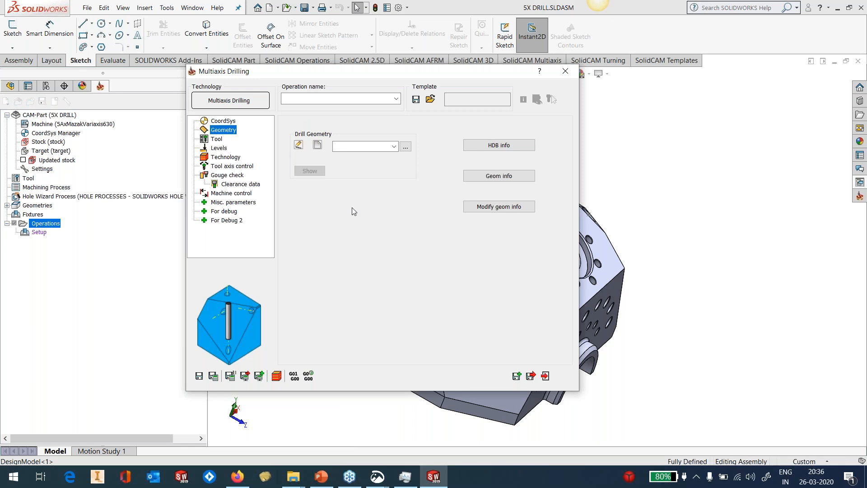
left_click(320, 146)
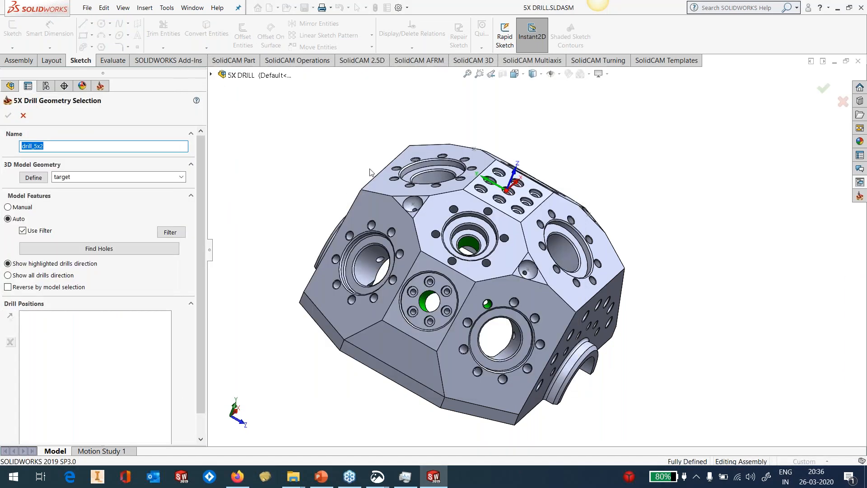
- Filter the through and blind holes to diameters from 8 to 12 and find the matching holes on the target model
middle_click_drag(505, 262, 484, 273)
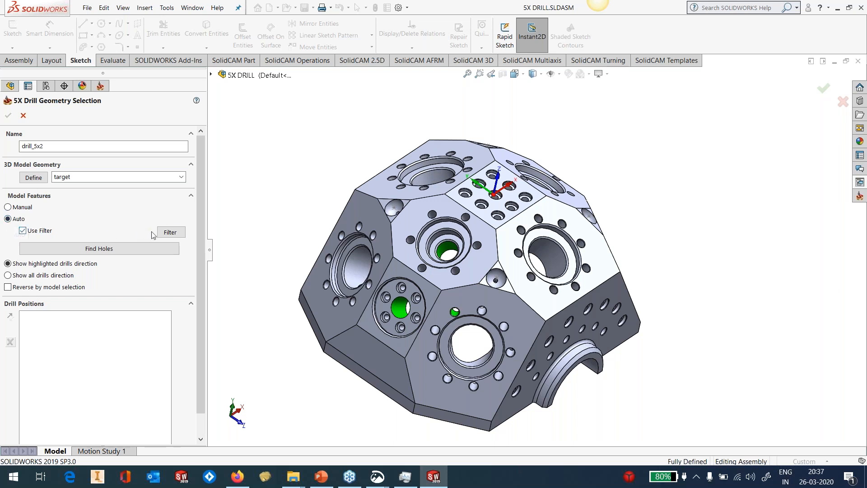
left_click(170, 232)
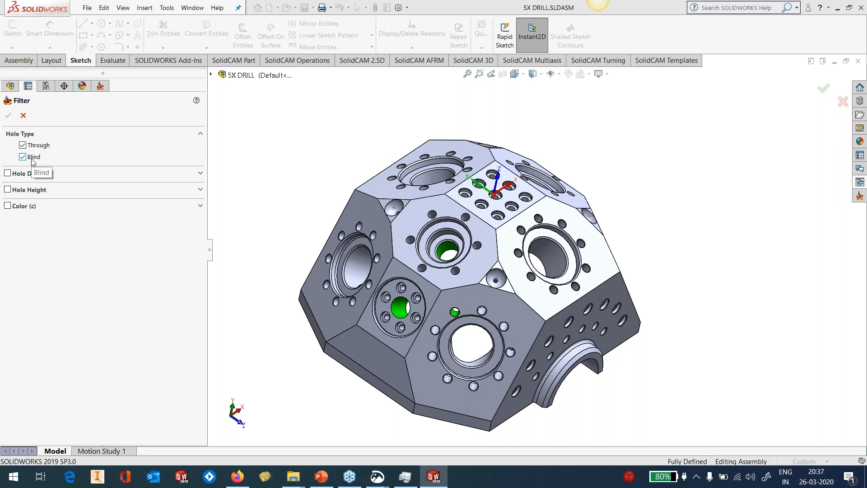
left_click(200, 173)
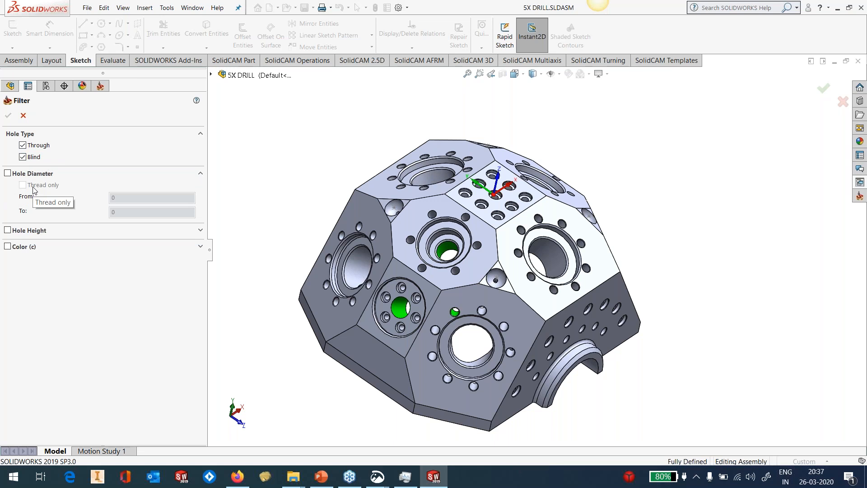
left_click(201, 230)
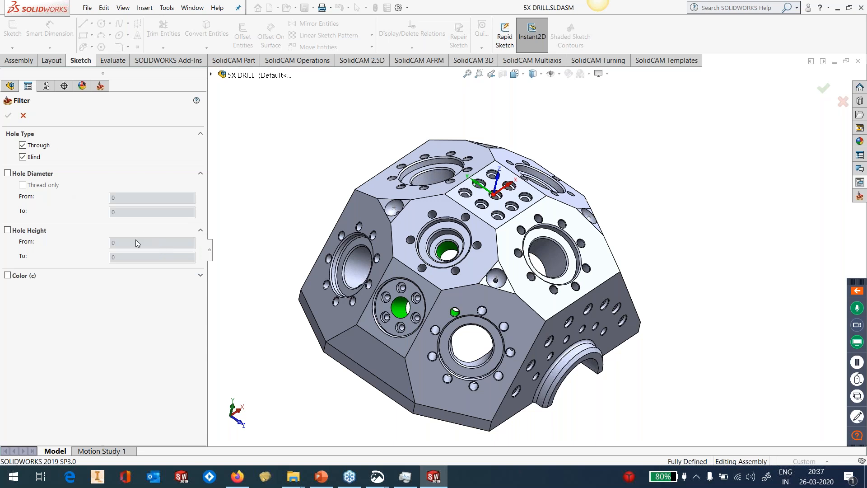
left_click(201, 276)
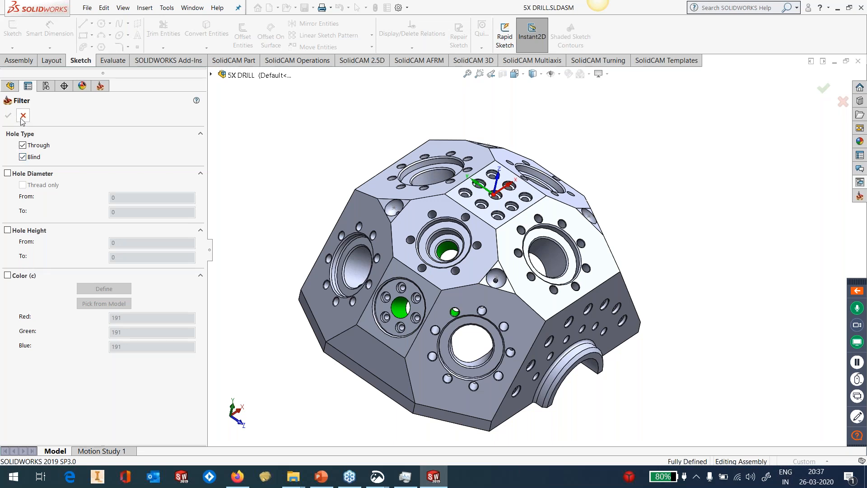
left_click(8, 173)
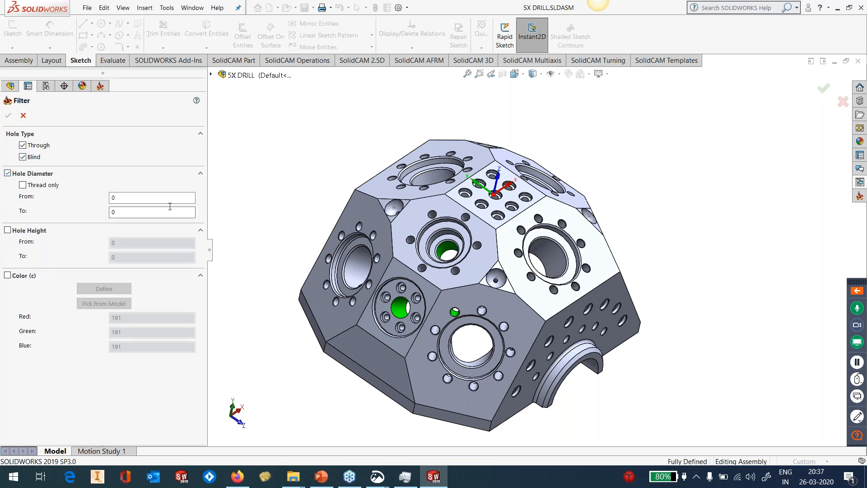
left_click(128, 199)
type("8")
left_click(126, 212)
type("12")
left_click(10, 116)
left_click(81, 248)
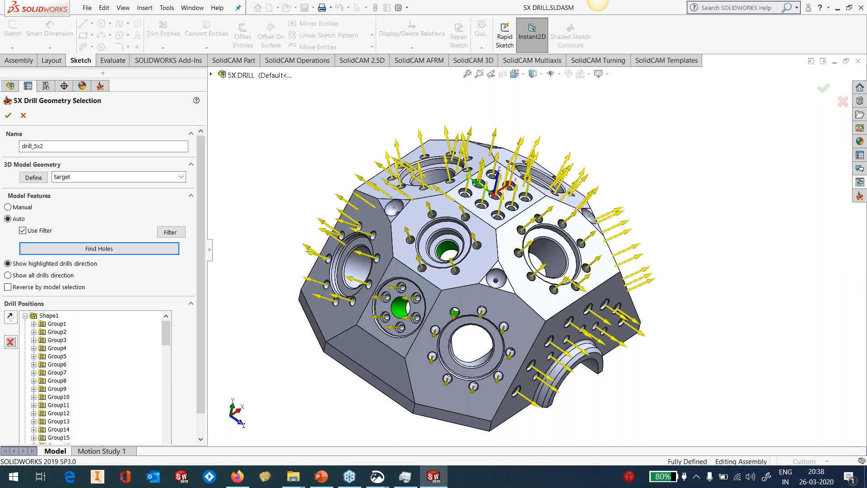
- Examine the detected drill directions at the spherical corner pocket and at the intersecting holes inside the part
middle_click_drag(550, 195, 573, 196)
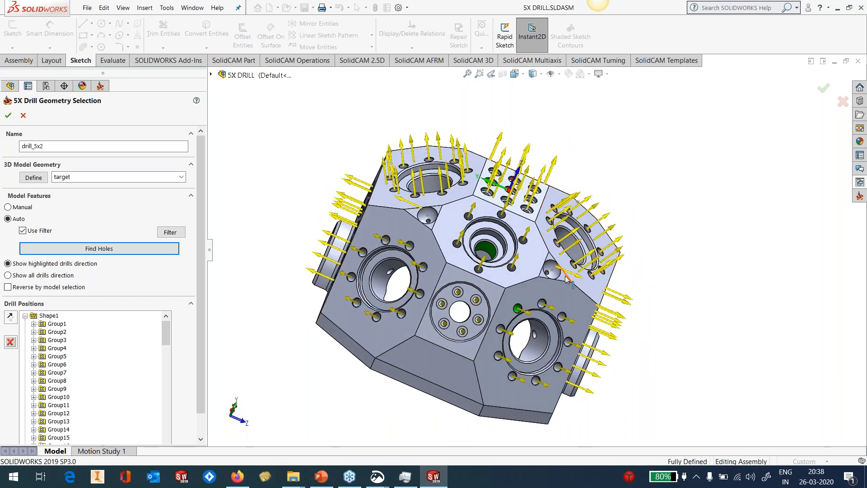
scroll(546, 270, "down", 5)
scroll(543, 271, "down", 3)
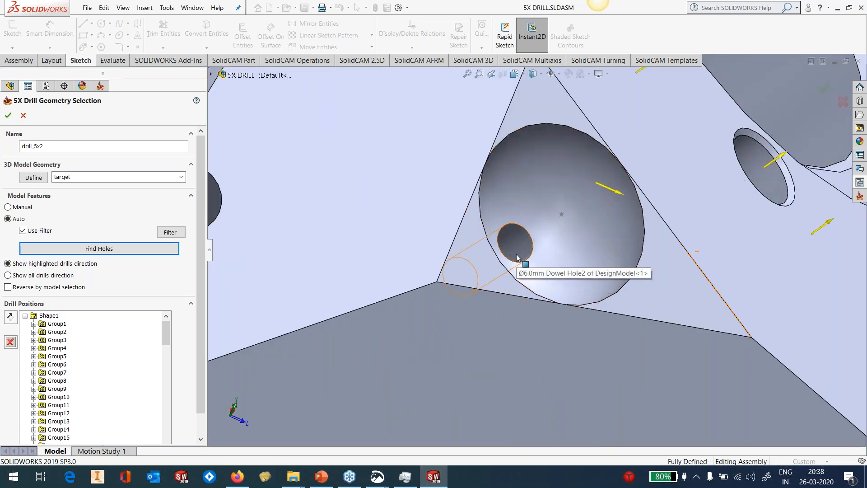
scroll(523, 253, "up", 4)
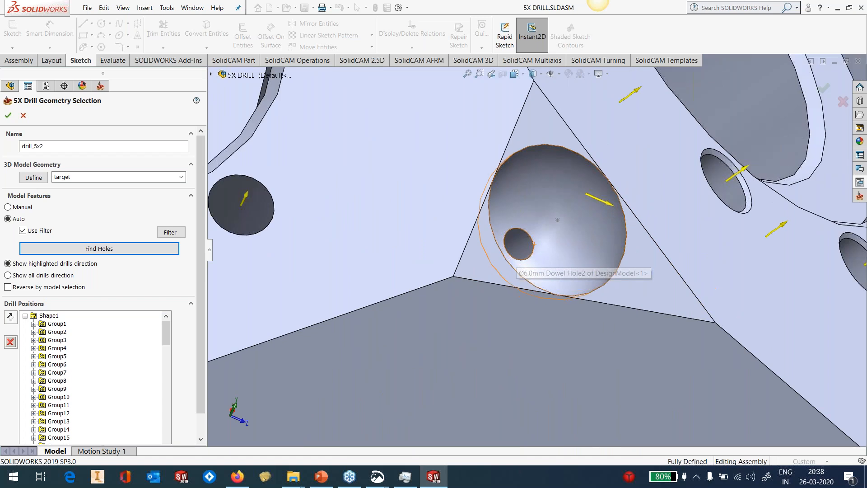
scroll(538, 248, "up", 6)
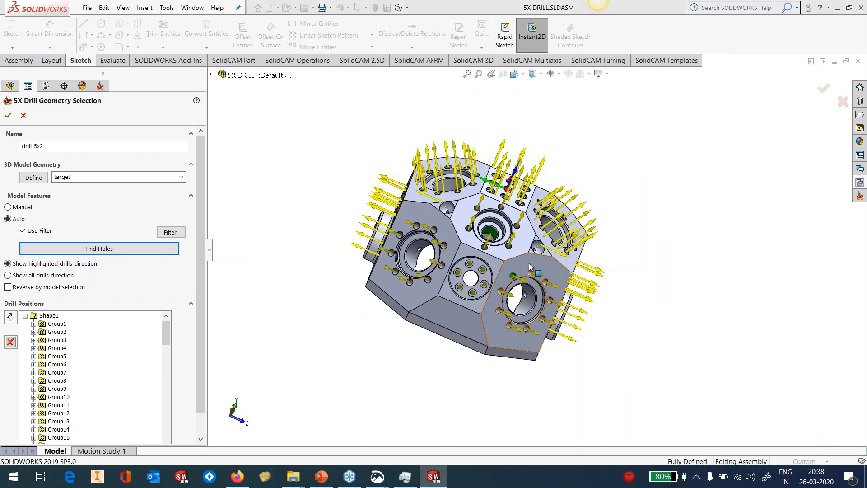
middle_click_drag(549, 267, 526, 283)
scroll(525, 284, "down", 3)
scroll(525, 284, "down", 10)
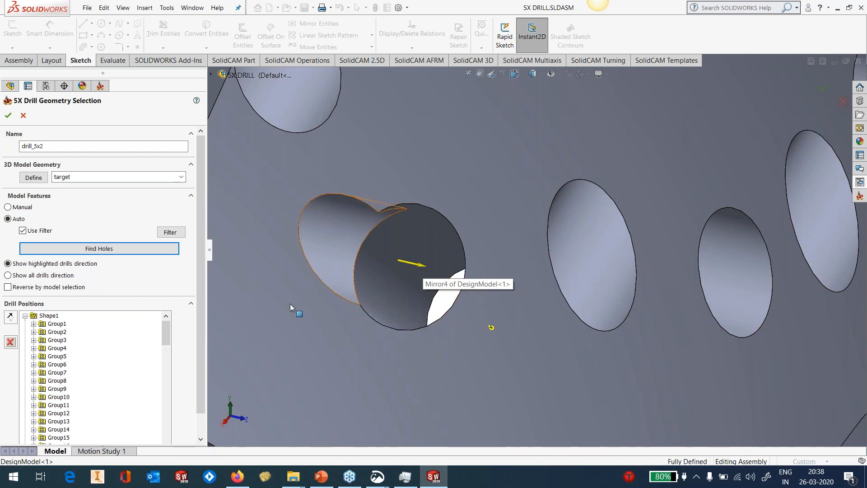
- Locate the drill position of the intersecting hole on the inner wall and delete its group, Group11 under Shape4
left_click_drag(166, 333, 163, 426)
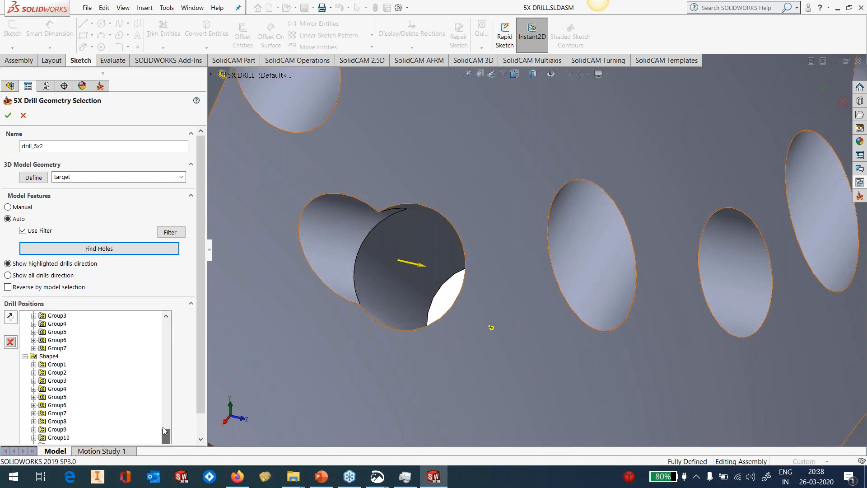
scroll(200, 390, "down", 1)
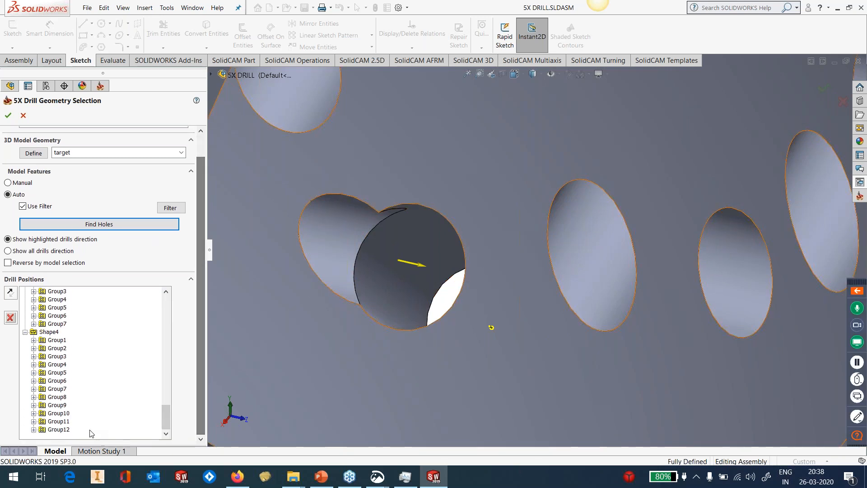
left_click(58, 430)
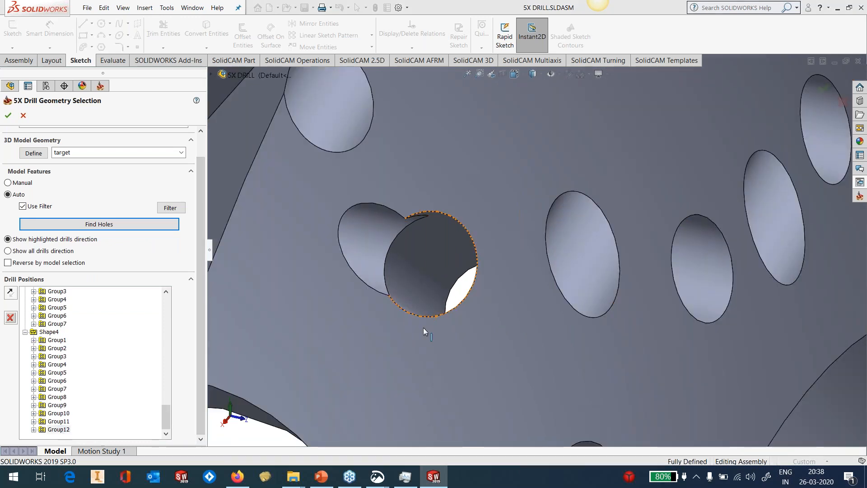
scroll(424, 328, "up", 5)
scroll(424, 328, "up", 4)
middle_click_drag(424, 328, 475, 366)
left_click(57, 421)
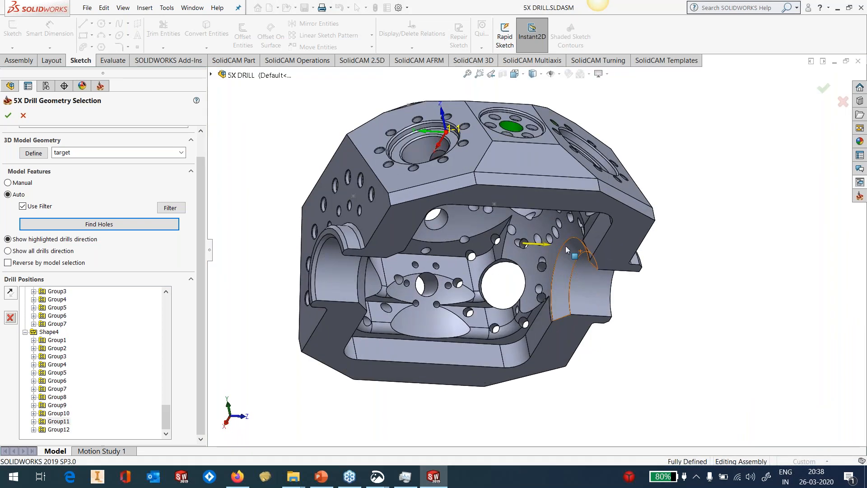
scroll(566, 246, "down", 3)
scroll(525, 231, "down", 2)
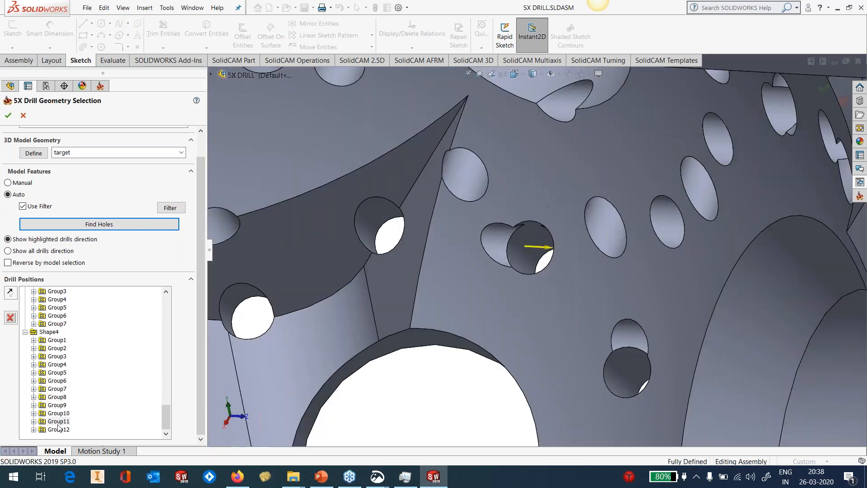
right_click(58, 424)
left_click(97, 392)
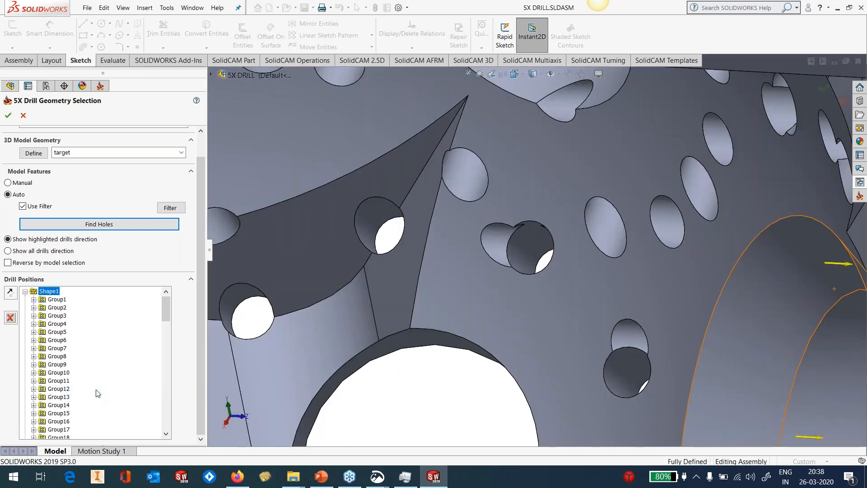
- Pick a hole beside the stepped green bore to locate its drill position, and discard the new drill geometry
scroll(710, 177, "up", 3)
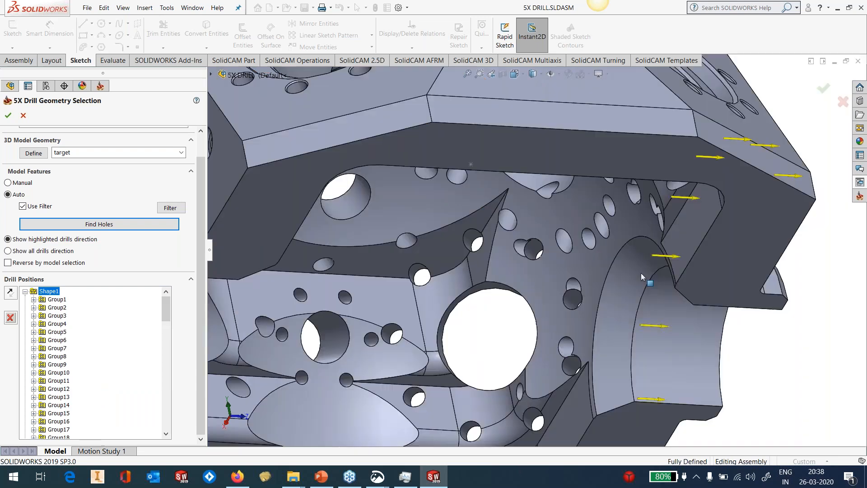
scroll(641, 276, "up", 4)
scroll(519, 210, "down", 2)
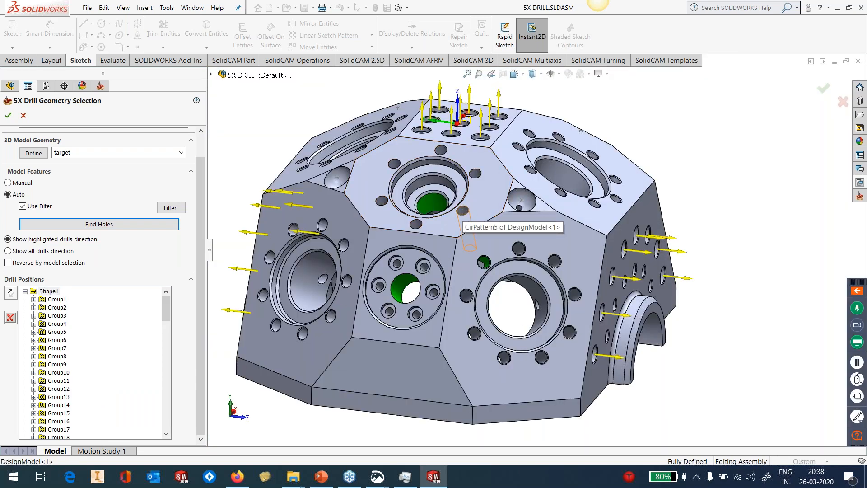
left_click(463, 211)
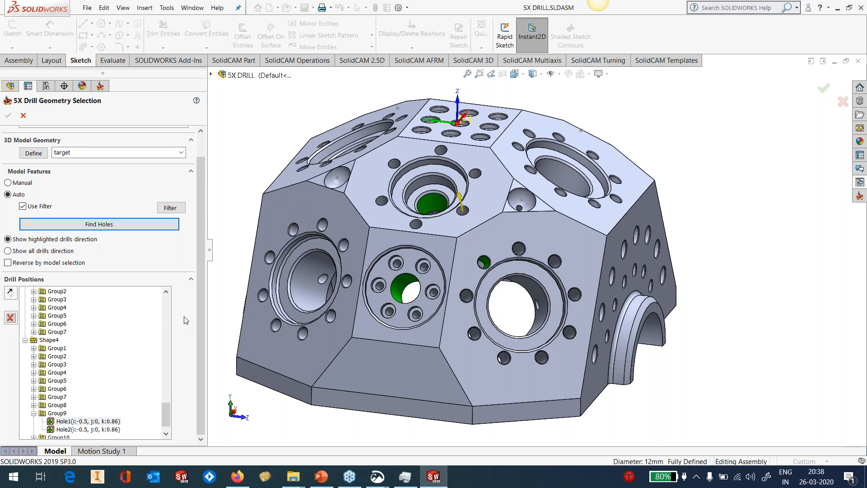
scroll(202, 321, "up", 1)
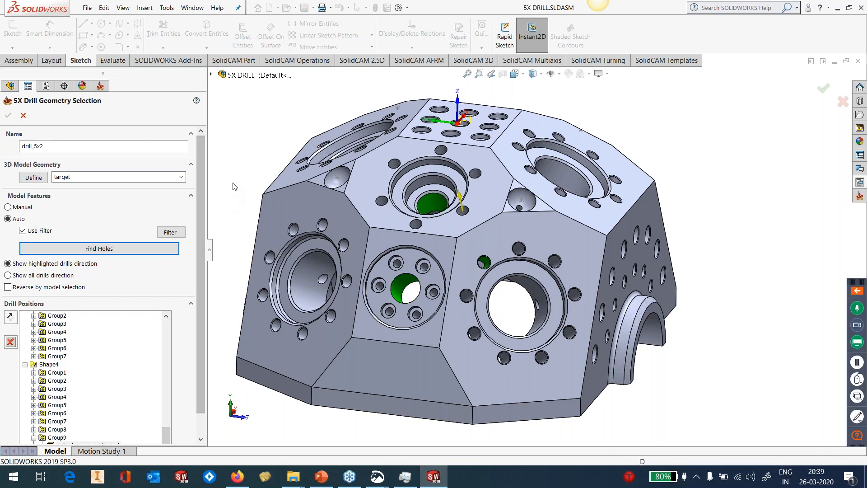
left_click(23, 115)
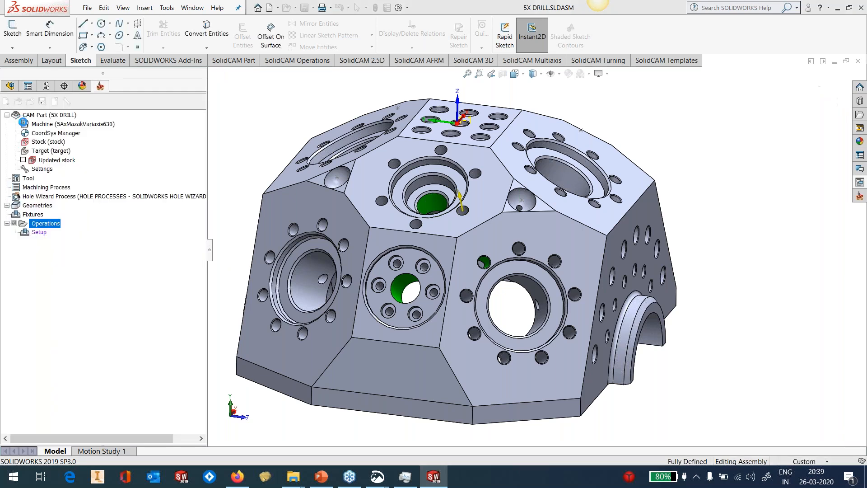
- Use the existing drill_5x1 geometry for the operation and preview its drill positions on the model
left_click(318, 173)
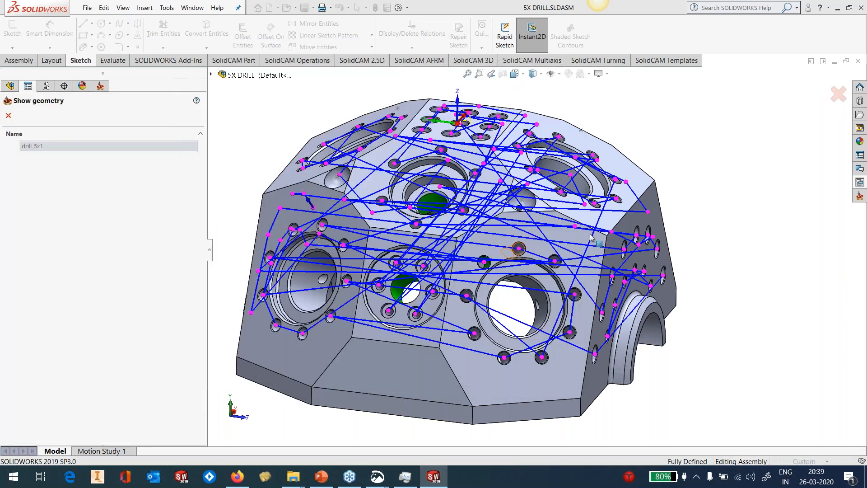
mouse_move(592, 236)
middle_mouse_down()
mouse_move(594, 364)
mouse_move(586, 239)
mouse_move(592, 244)
middle_mouse_up()
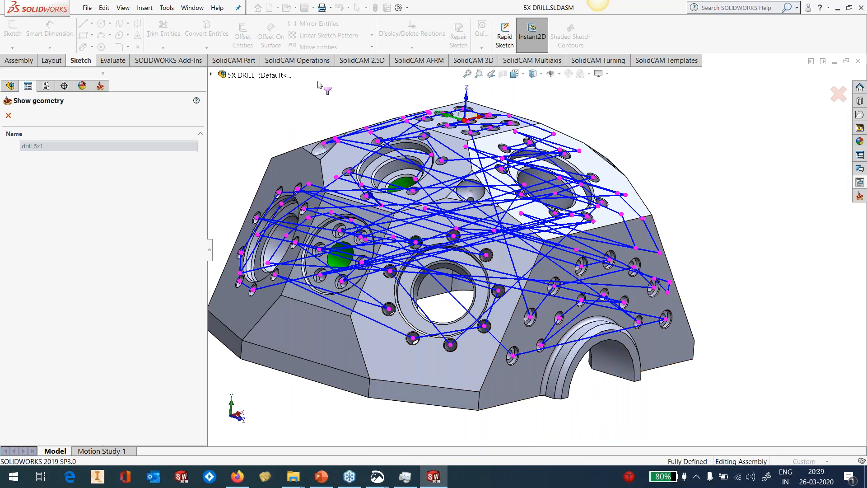
left_click(8, 115)
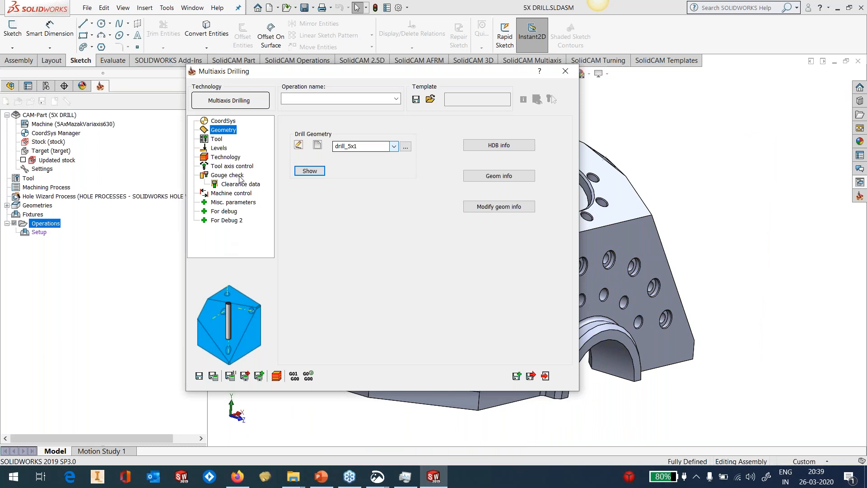
- Assign the 8 mm drill to the operation with its outside holder length set to 35 mm
left_click(218, 140)
left_click(334, 292)
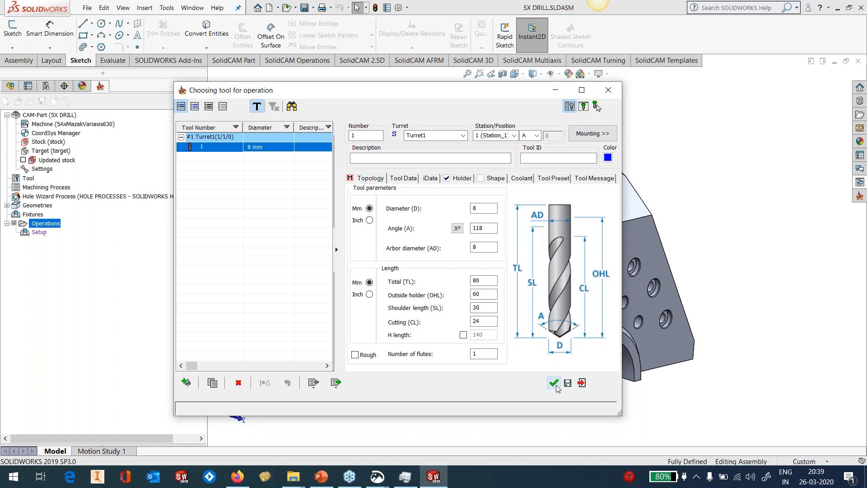
left_click(479, 294)
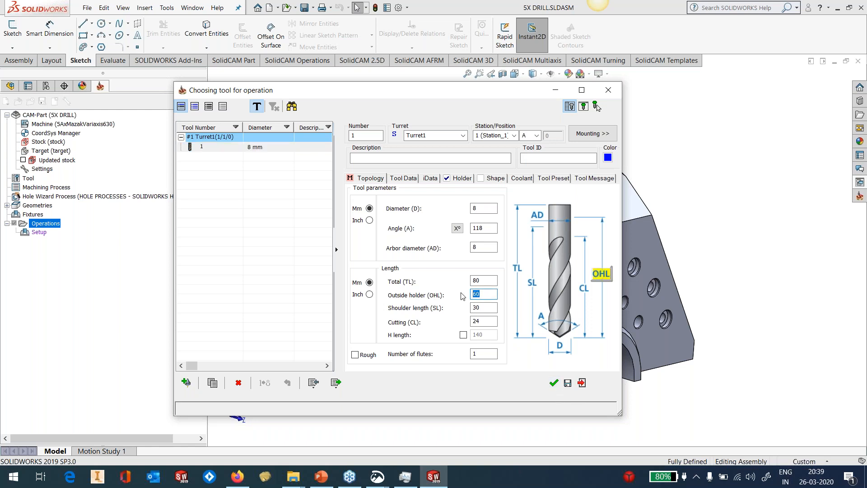
type("35")
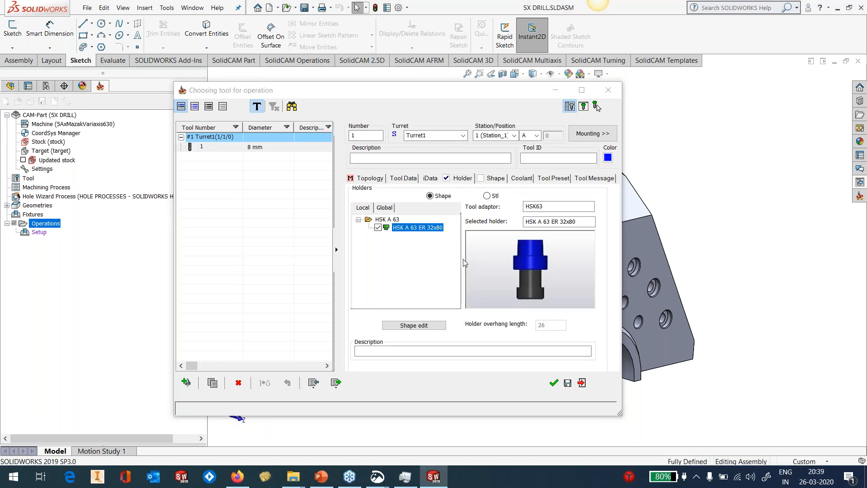
left_click(553, 383)
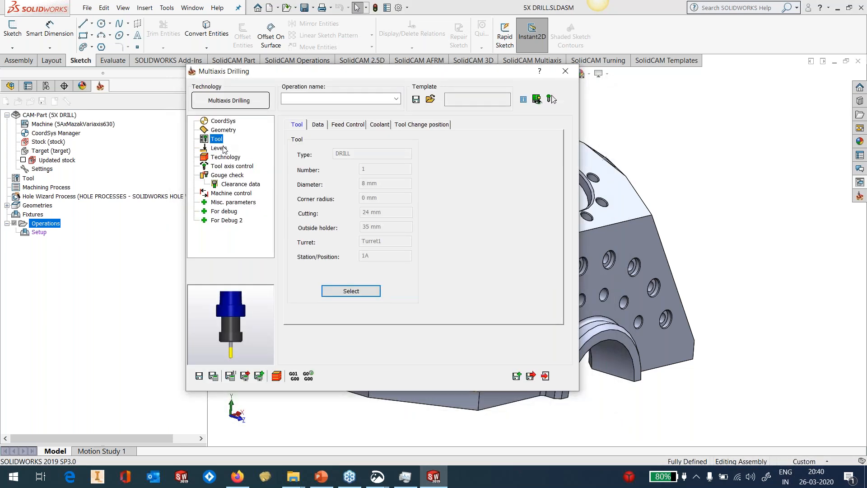
- Set the operation's clearance area to a user-defined sphere with radius 250, centred at Z -225
left_click(219, 148)
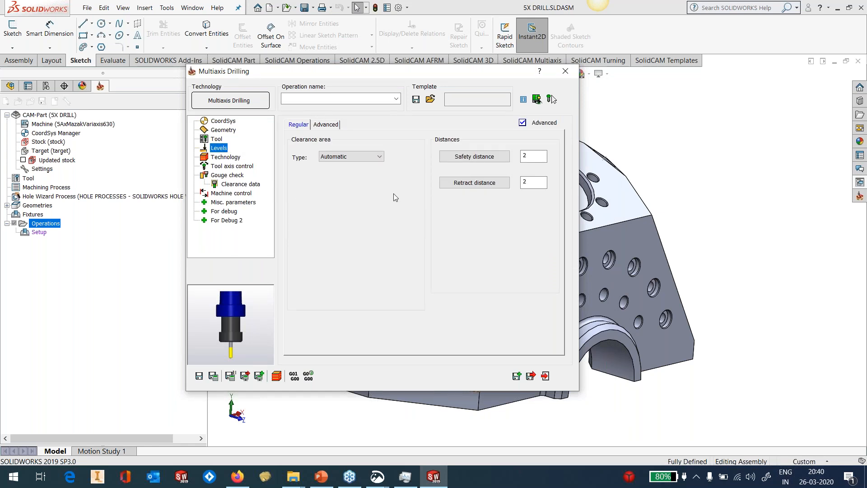
left_click(368, 158)
left_click(360, 188)
left_click(393, 179)
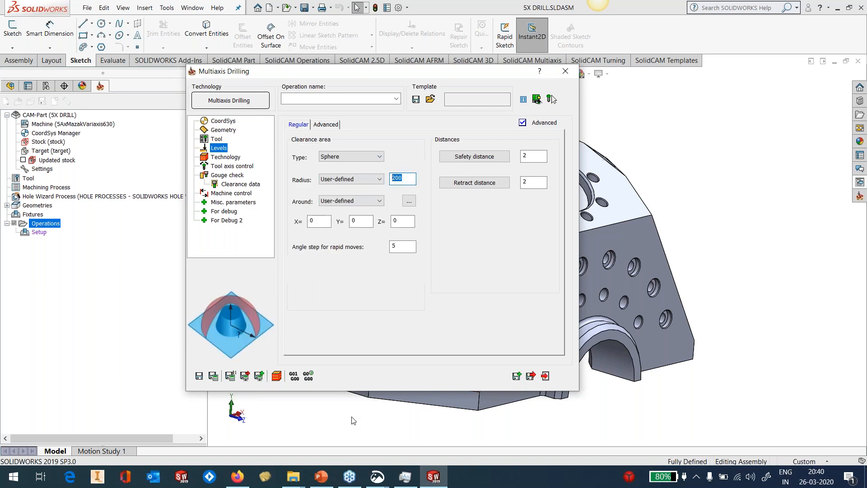
key("BackSpace")
key("BackSpace")
type("50")
double_click(395, 221)
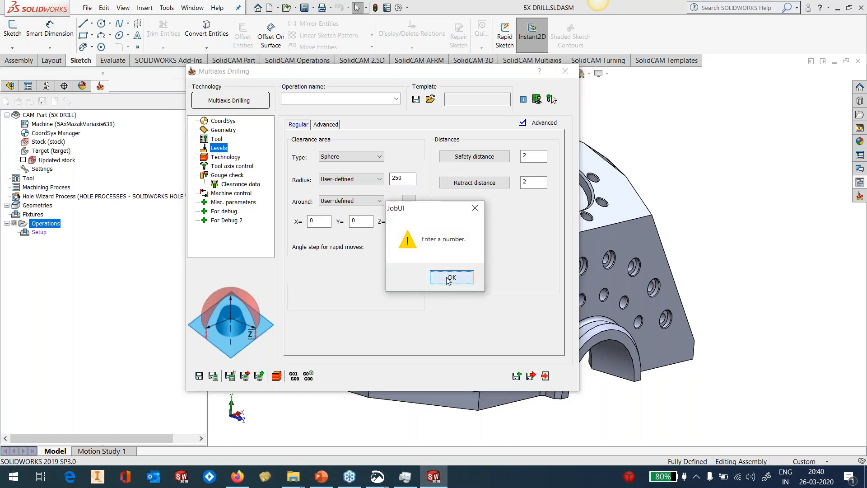
left_click(444, 274)
type("225")
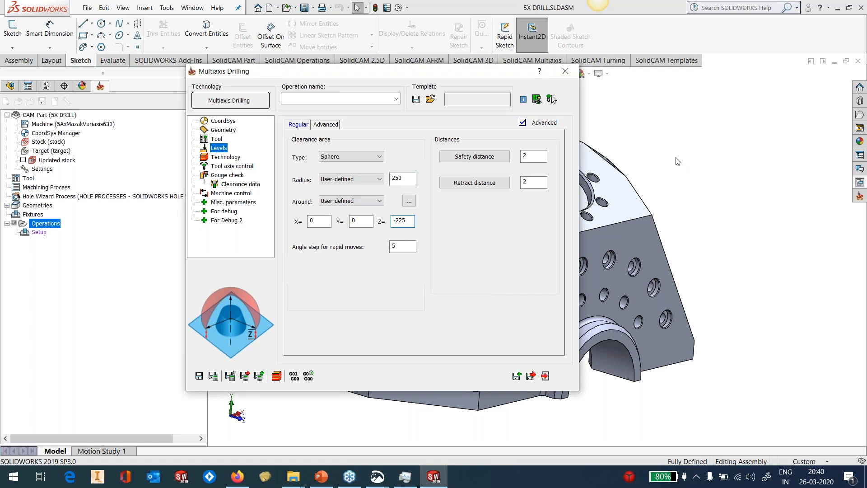
- Set both the safety distance and the retract distance in the operation's levels to 10
key("Tab")
type("10")
key("Tab")
type("10")
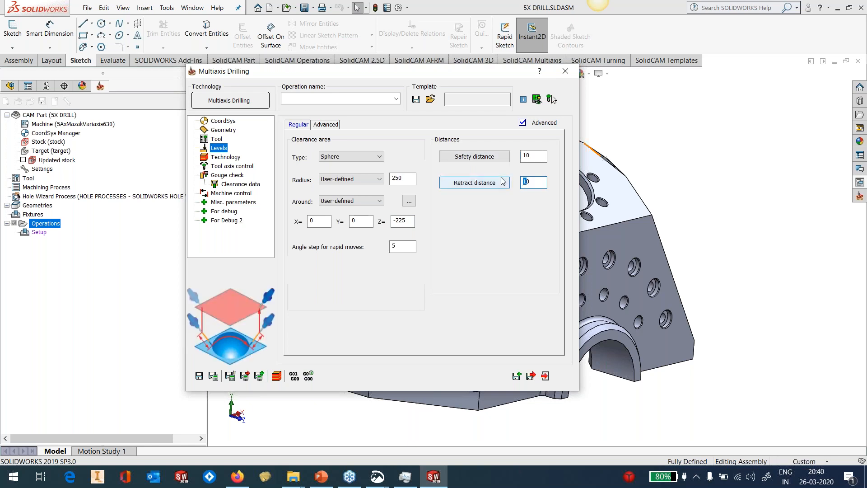
- Choose the Drilling cycle type in the operation's technology settings and turn off the use of the machine cycle
left_click(234, 157)
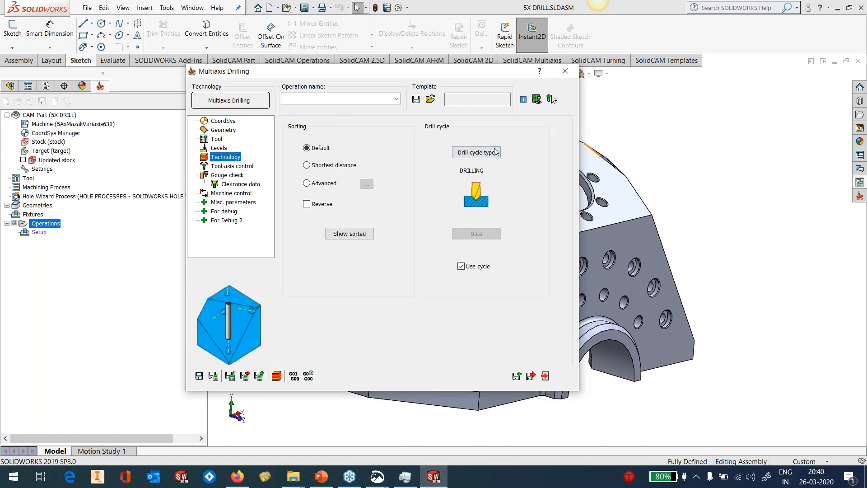
left_click(476, 153)
left_click(330, 190)
left_click(461, 266)
- Sort the drill positions by shortest distance and preview the sorted order on the model
left_click_drag(315, 81, 216, 98)
left_click(225, 182)
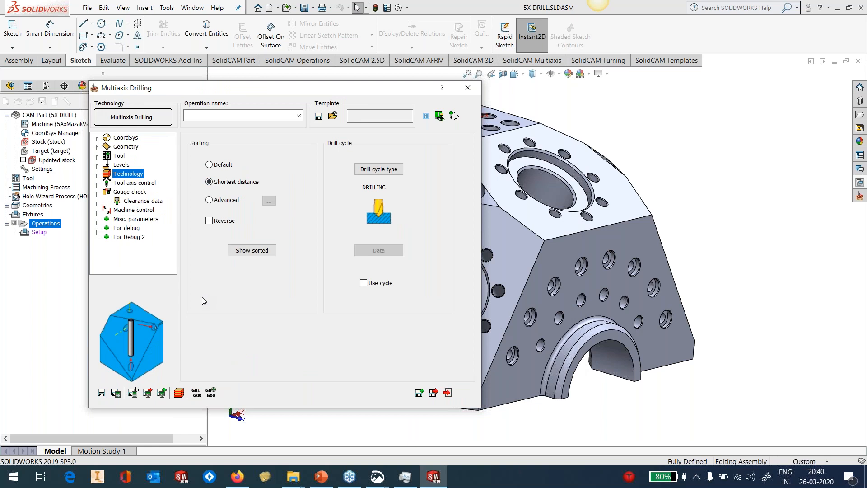
left_click(249, 251)
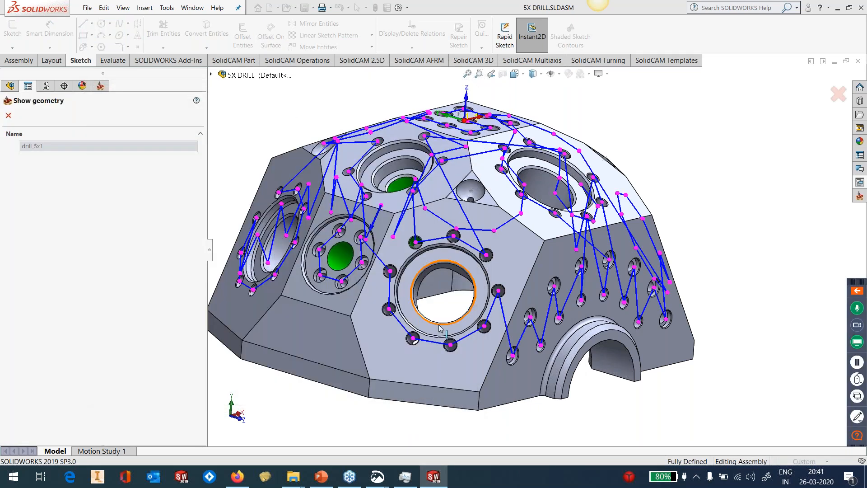
middle_click_drag(441, 329, 427, 375)
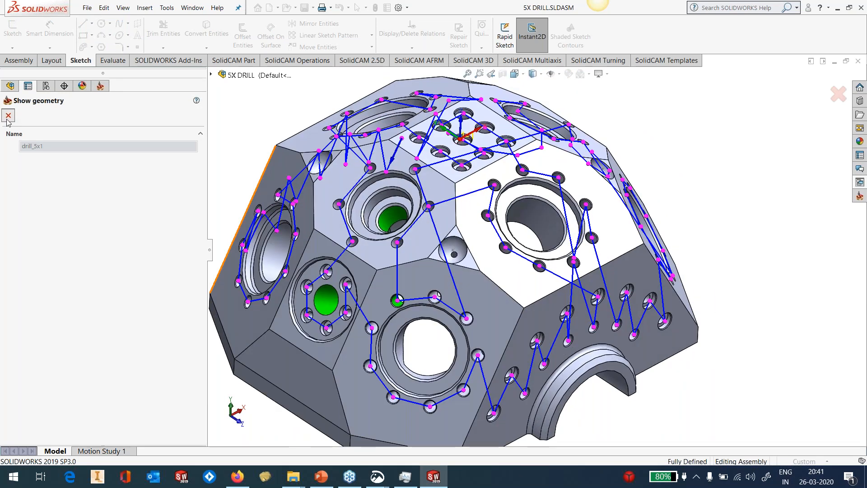
left_click(8, 116)
- Try an advanced linear row pattern for hole sorting, preview its order on the model, and discard it
left_click(222, 202)
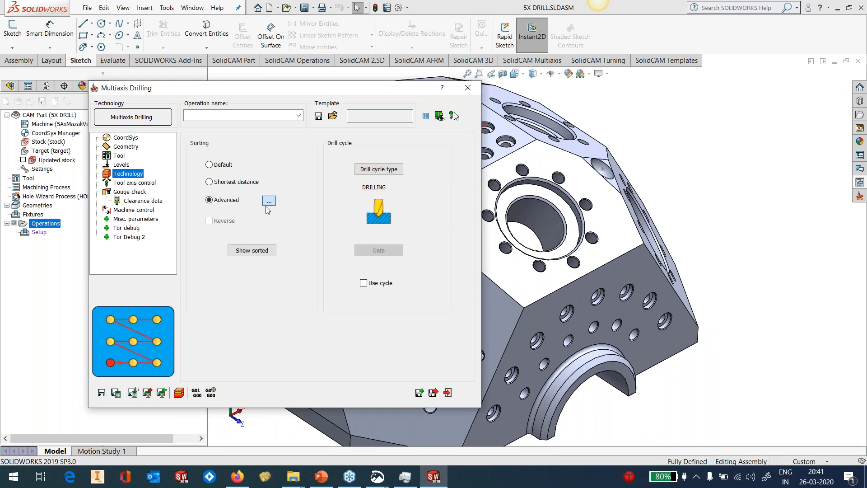
left_click(269, 201)
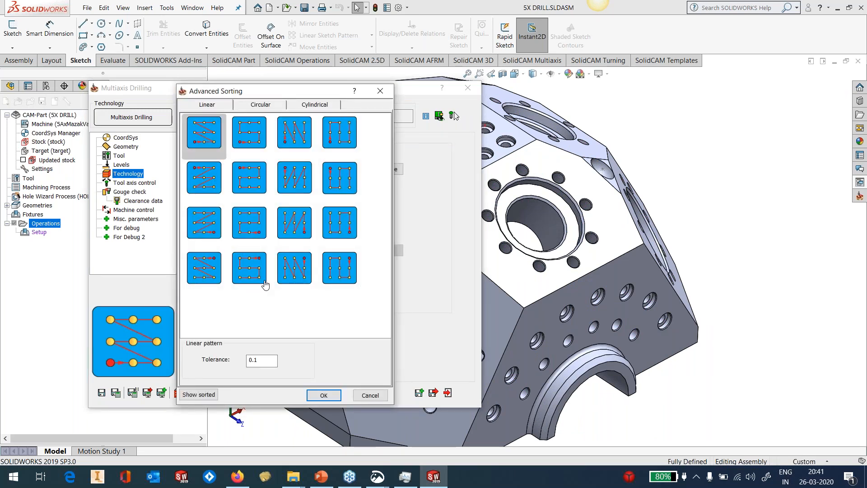
left_click(246, 137)
left_click(198, 395)
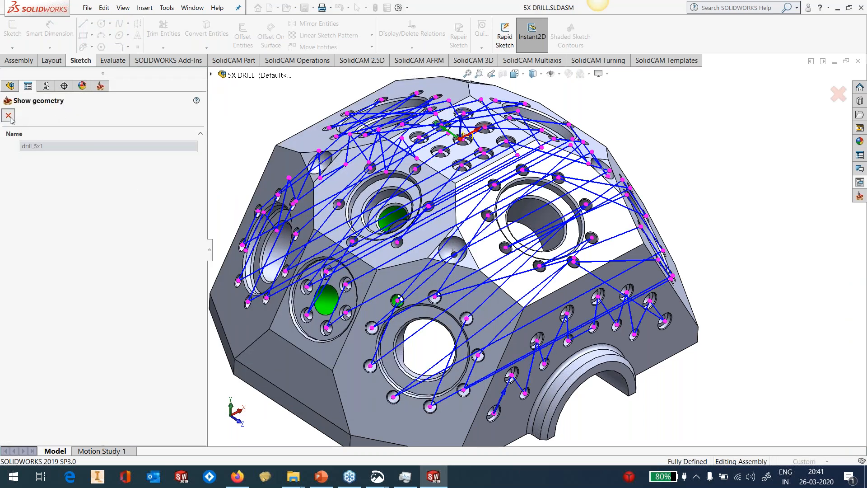
left_click(9, 117)
left_click(368, 396)
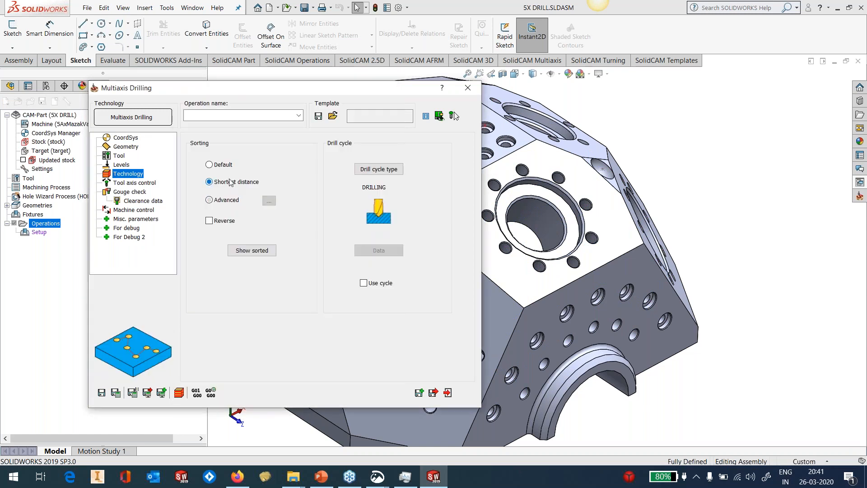
- Restore shortest-distance sorting with a preview of the hole order, and view the tool axis output format
left_click(252, 250)
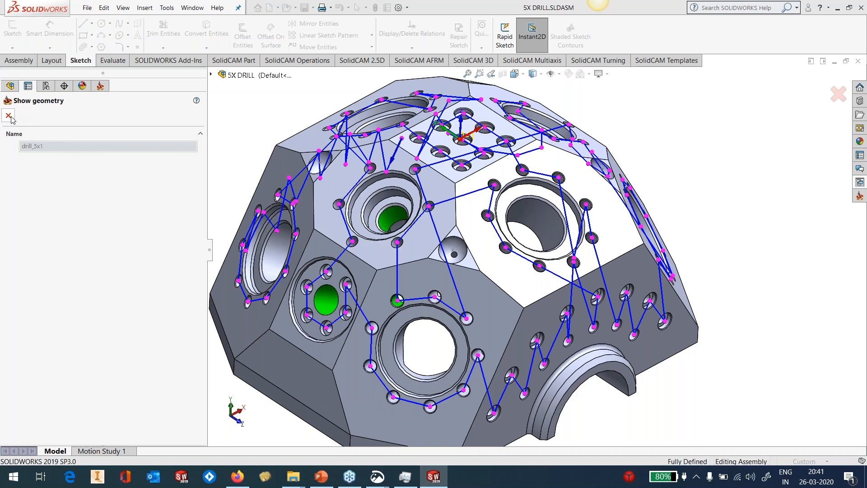
left_click(12, 117)
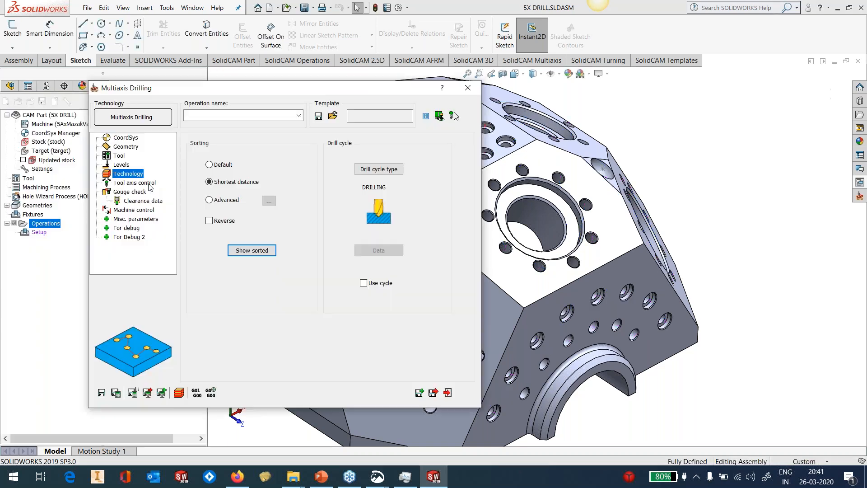
left_click(135, 182)
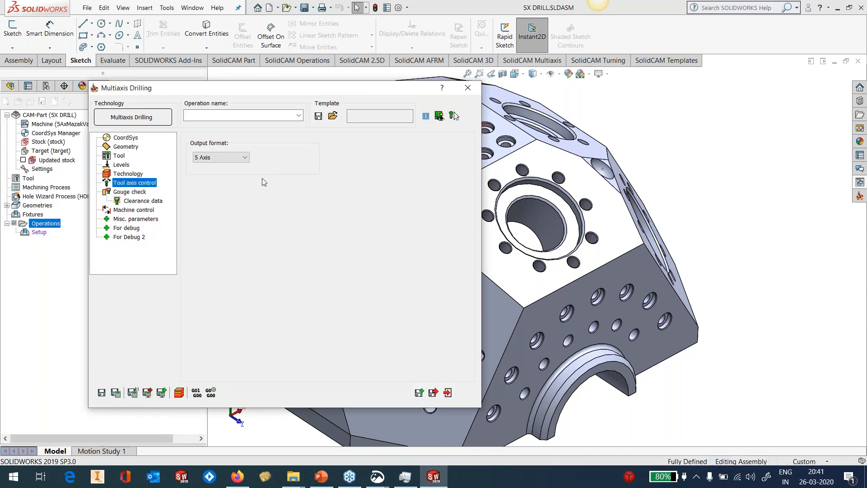
- Enable the first gouge check for the holder only, excluding the tool shaft and tool tip
left_click(136, 192)
left_click(201, 153)
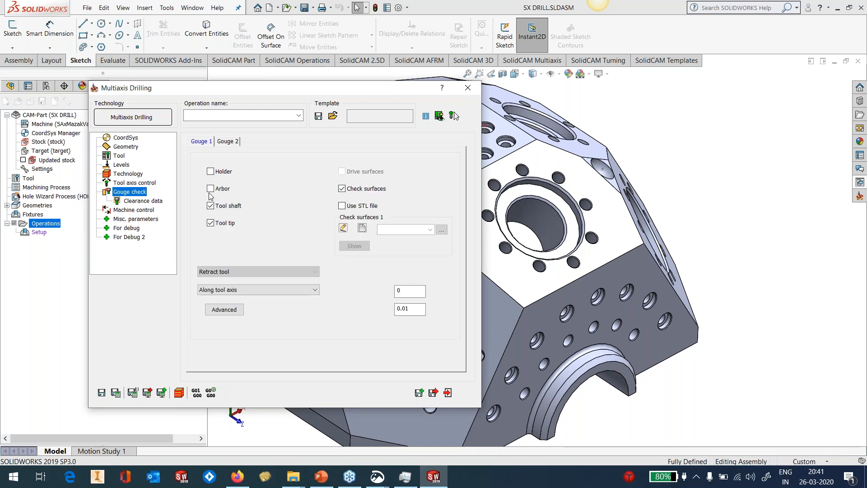
left_click(210, 206)
left_click(210, 223)
left_click(210, 171)
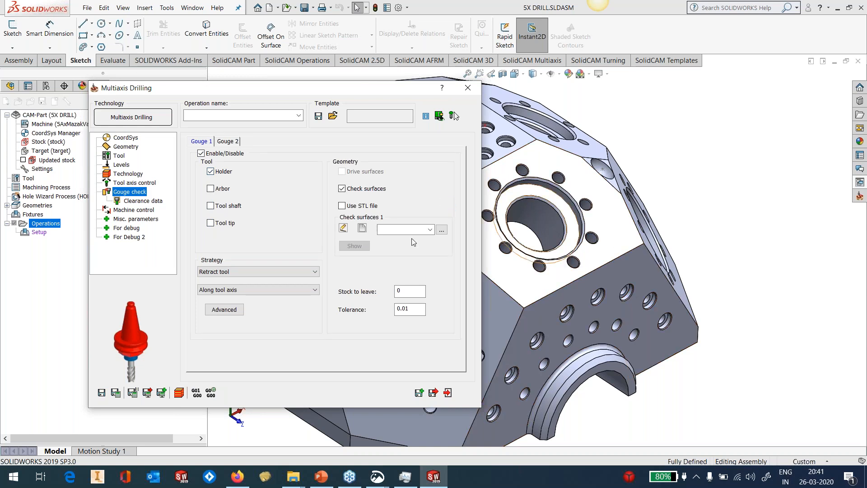
- Use the existing faces geometry as check surfaces for the gouge check and preview it on the model
left_click(430, 229)
left_click(388, 237)
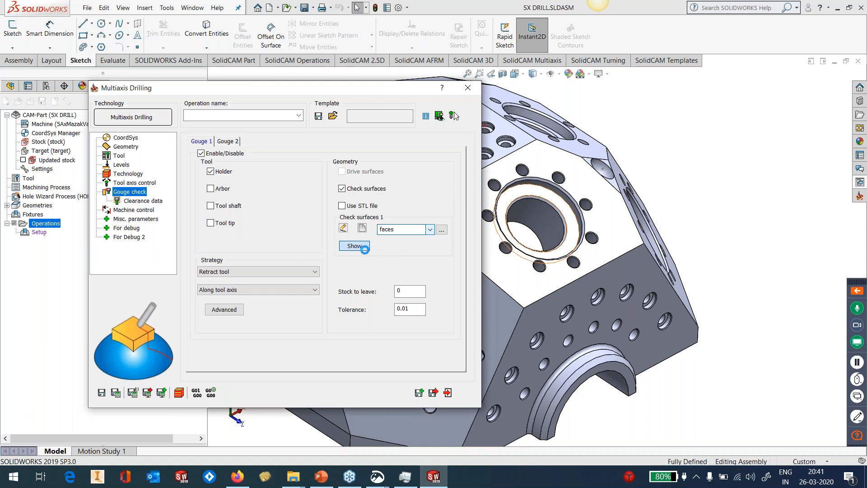
left_click(364, 247)
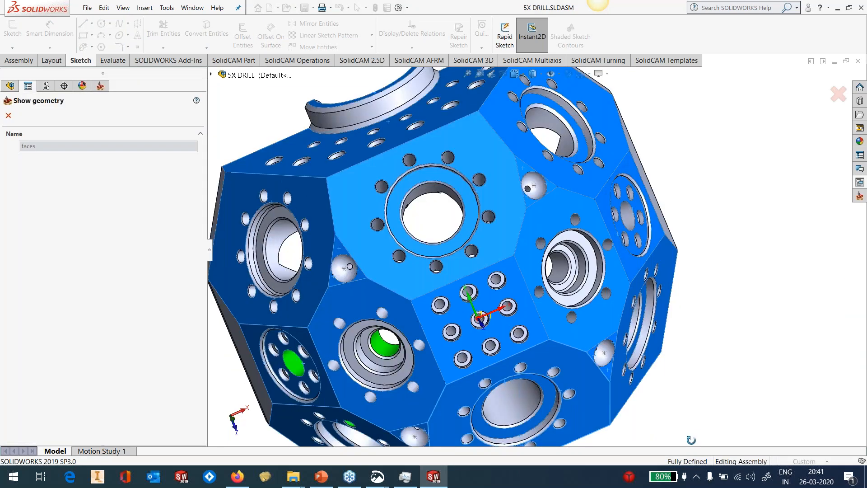
middle_click_drag(691, 440, 519, 257)
left_click(8, 116)
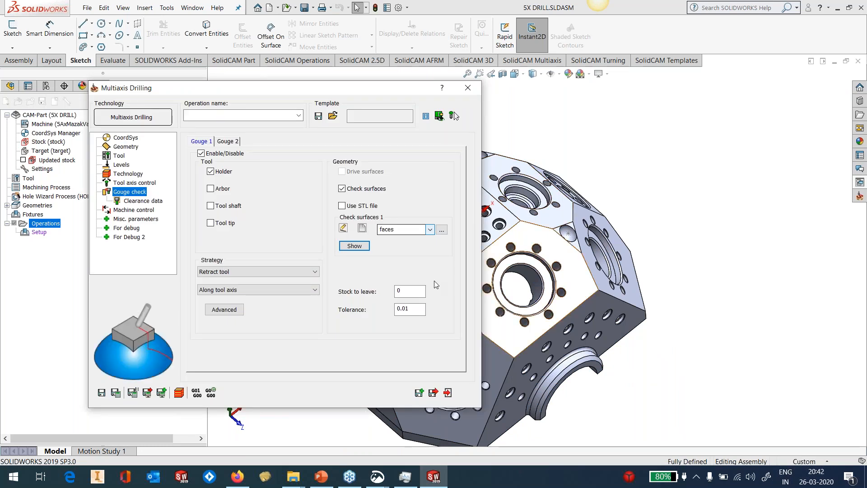
- Set the gouge check's stock to leave to 2, view the machine control settings, and save the operation
left_click_drag(412, 291, 351, 302)
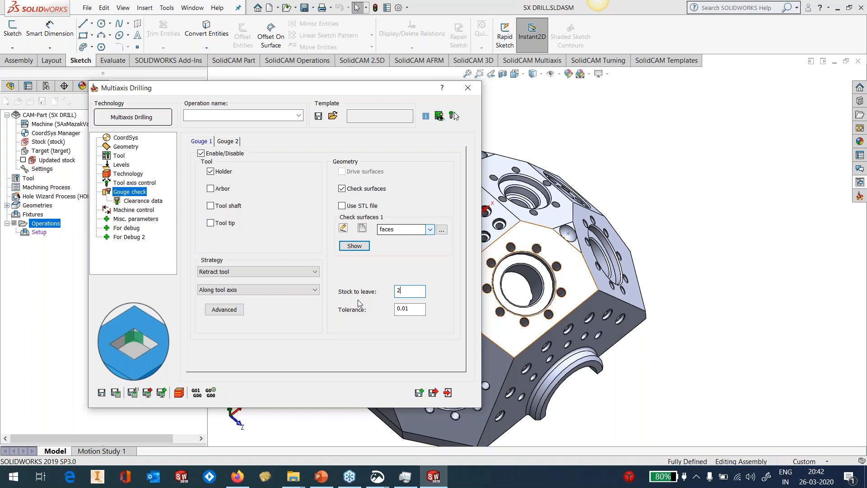
type("2")
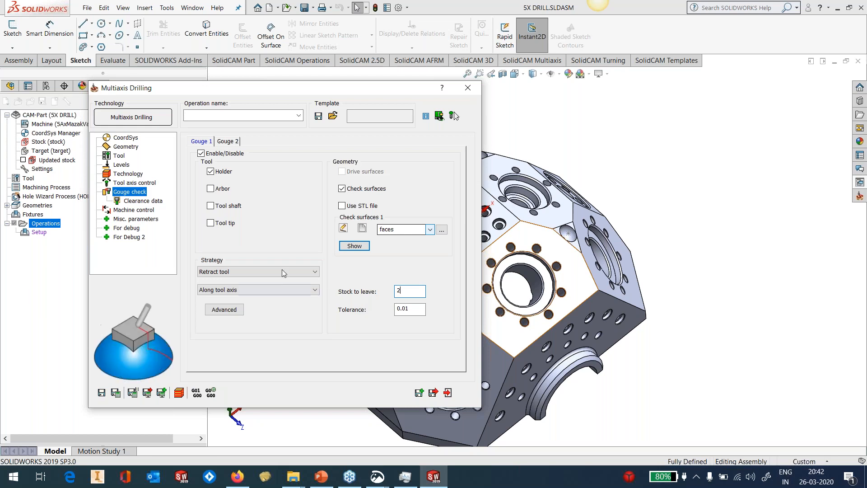
left_click(134, 210)
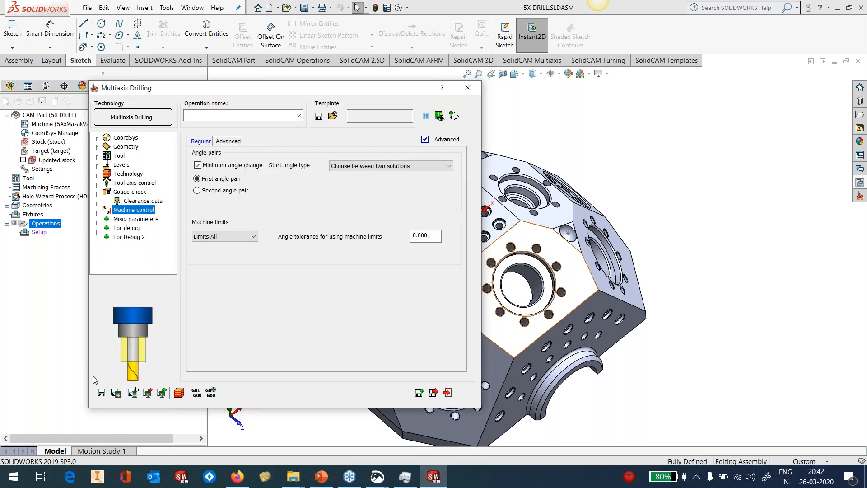
left_click(102, 392)
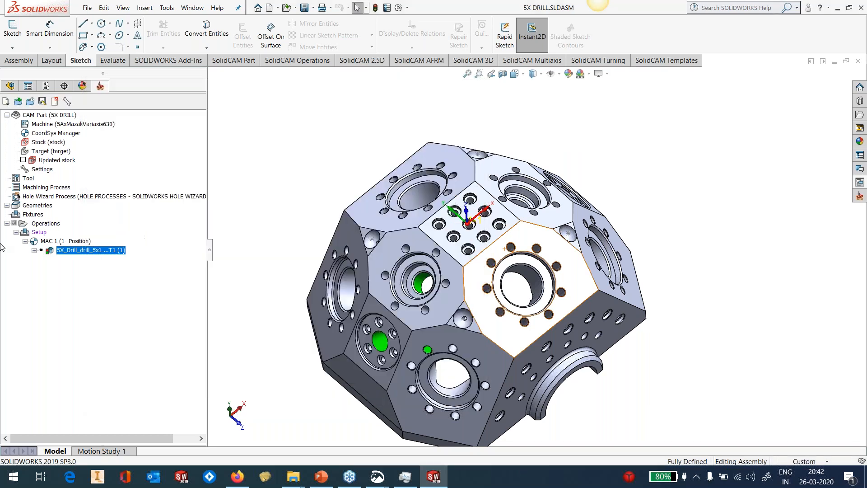
- Synchronize the drill_5x1 geometry under the saved 5X drilling operation
left_click(34, 250)
right_click(69, 259)
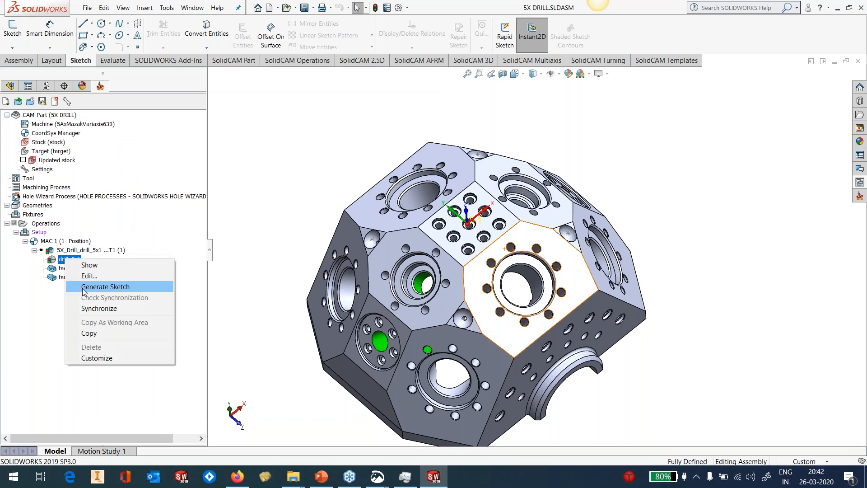
left_click(99, 309)
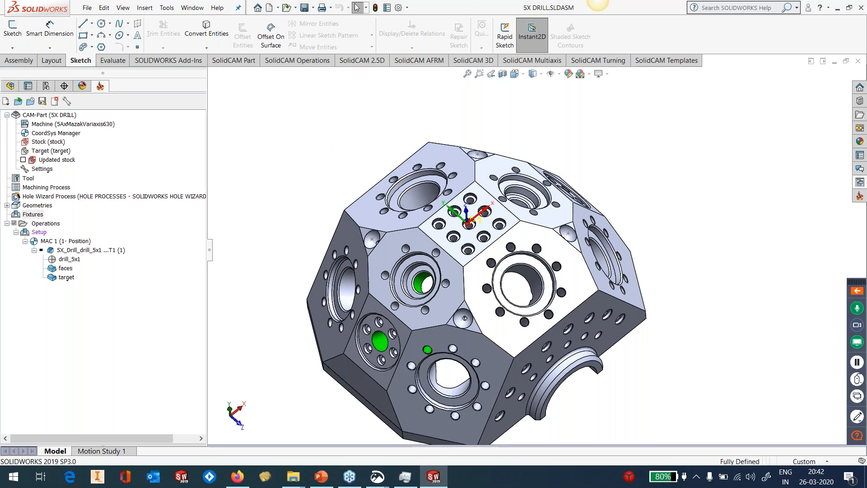
- Calculate the tool path of the 5X_Drill_drill_5x1 operation
right_click(89, 251)
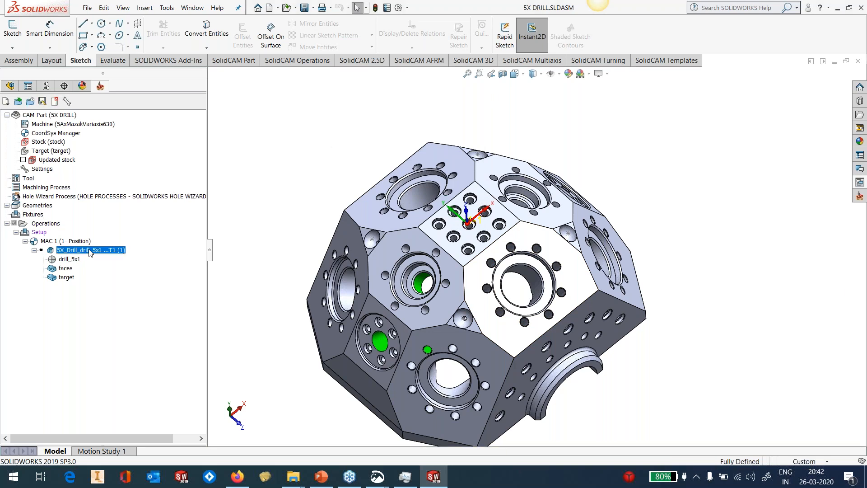
left_click(121, 147)
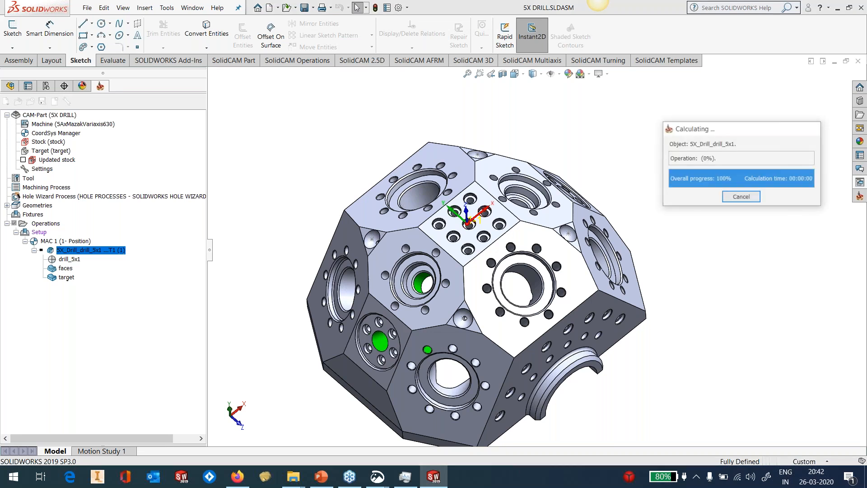
mouse_move(517, 306)
middle_mouse_down()
mouse_move(514, 235)
mouse_move(514, 316)
middle_mouse_up()
- Simulate the calculated drilling operation in Machine Simulation and dismiss the background downloader notification
right_click(86, 250)
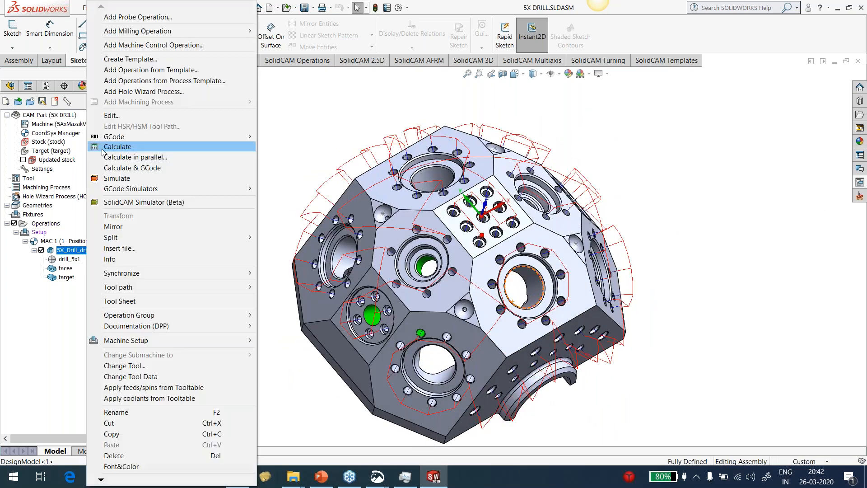
left_click(106, 179)
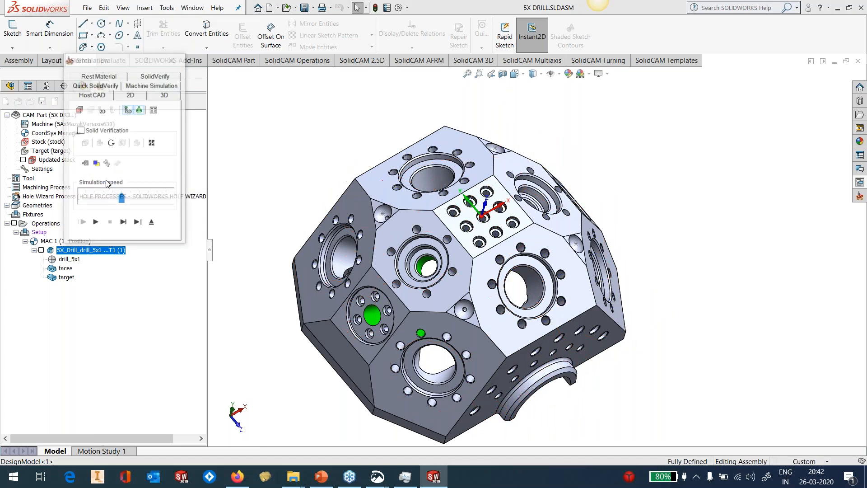
left_click(151, 85)
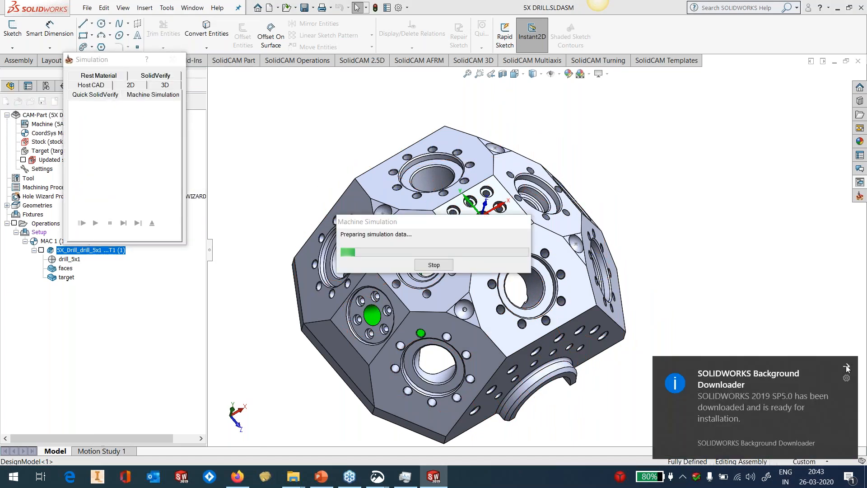
left_click(846, 367)
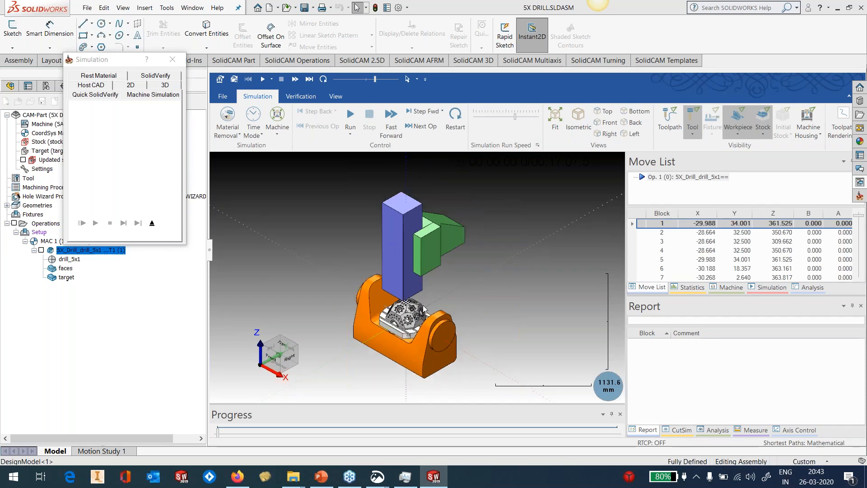
- Run the machine simulation at a slightly reduced speed with the workpiece and table in close view
scroll(407, 321, "up", 5)
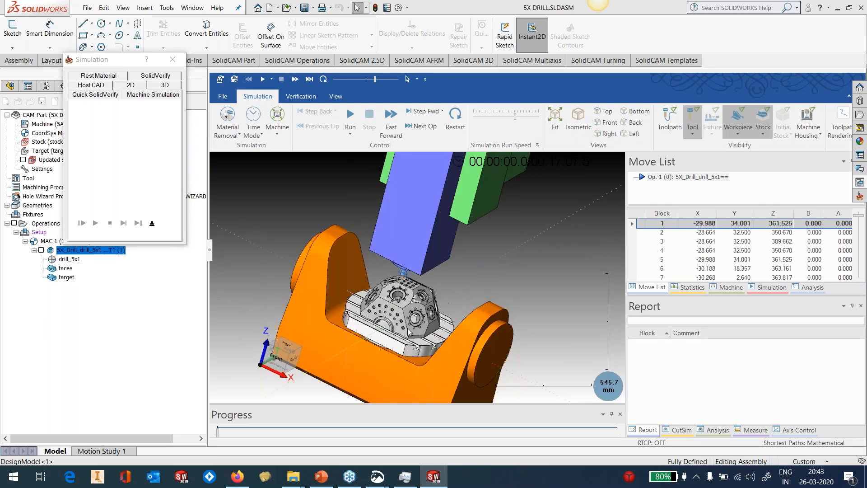
scroll(415, 340, "down", 2)
scroll(414, 340, "up", 3)
middle_click_drag(415, 339, 420, 312)
left_click_drag(512, 117, 509, 117)
left_click(349, 118)
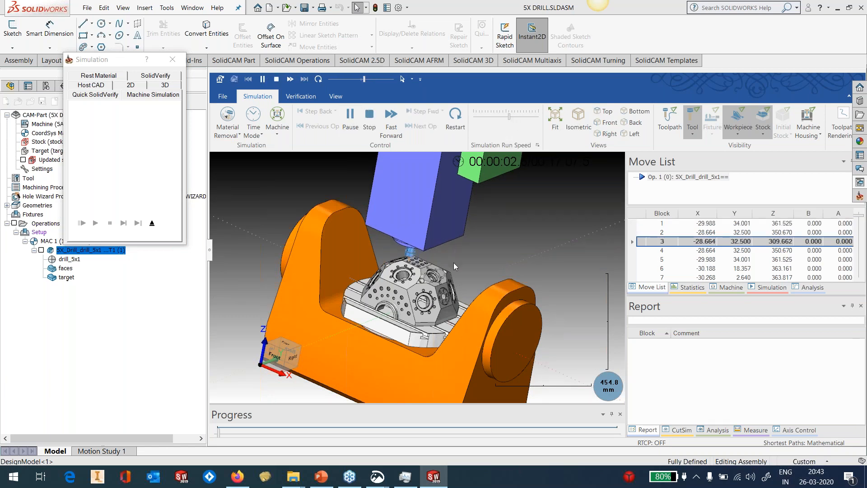
- Watch the drilling machine simulation in close view at a slightly higher run speed, and exit the simulation
scroll(404, 309, "up", 4)
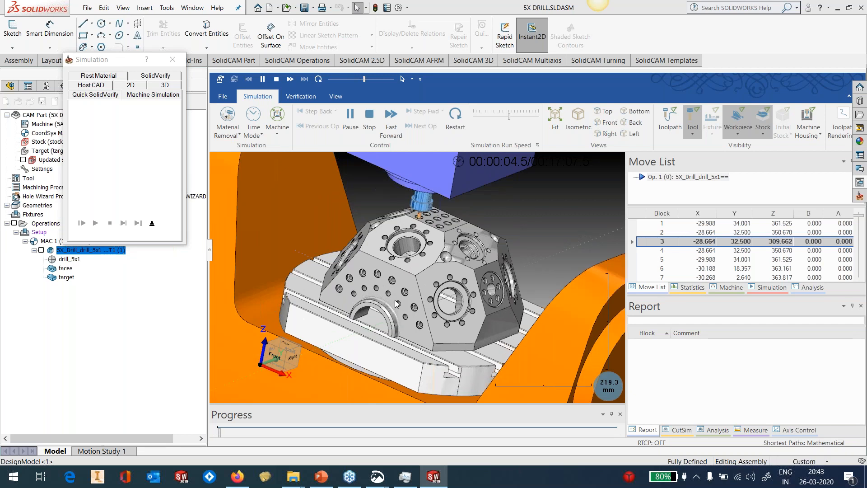
left_click_drag(509, 117, 517, 121)
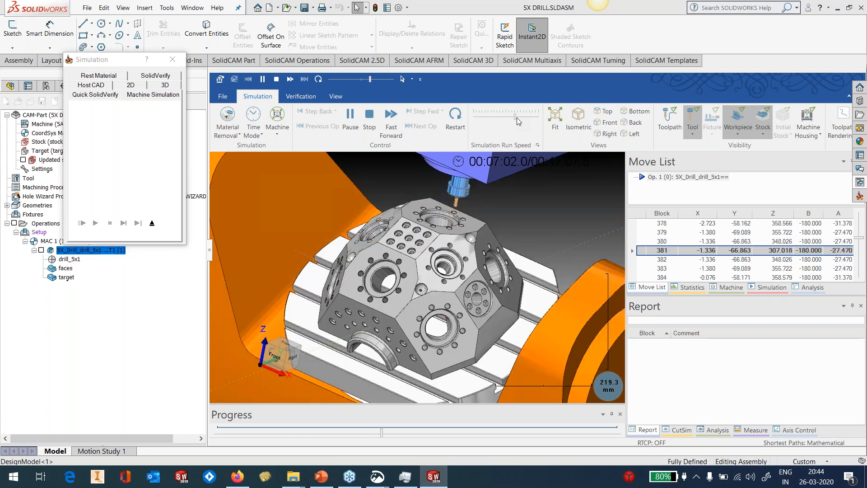
left_click(152, 223)
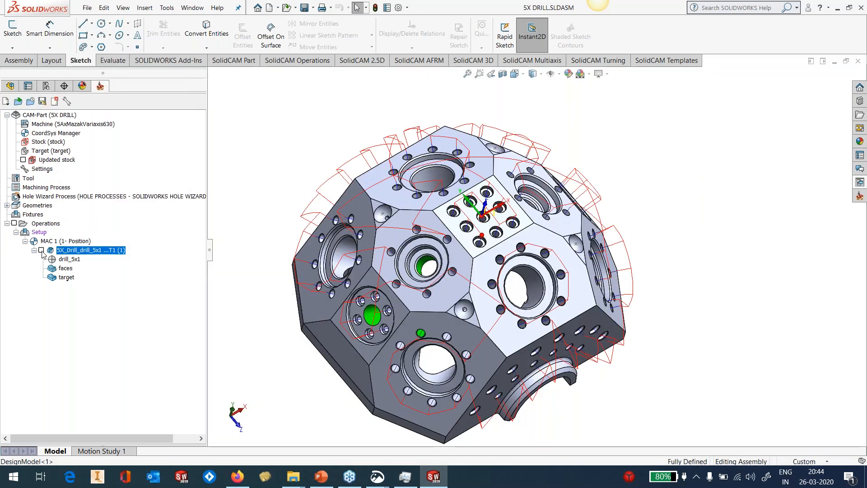
- Reopen the 5X_Drill_drill_5x1 operation and review its regular and advanced Machine control settings, then close it without changes
right_click(108, 249)
left_click(129, 115)
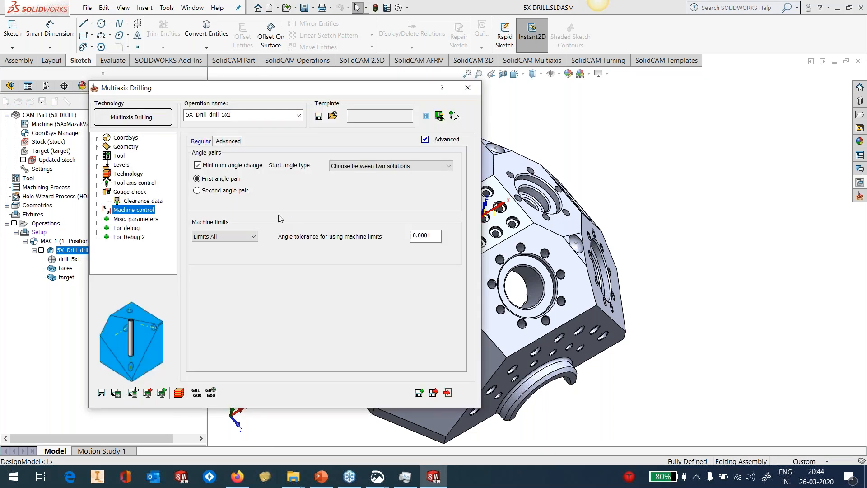
left_click(230, 141)
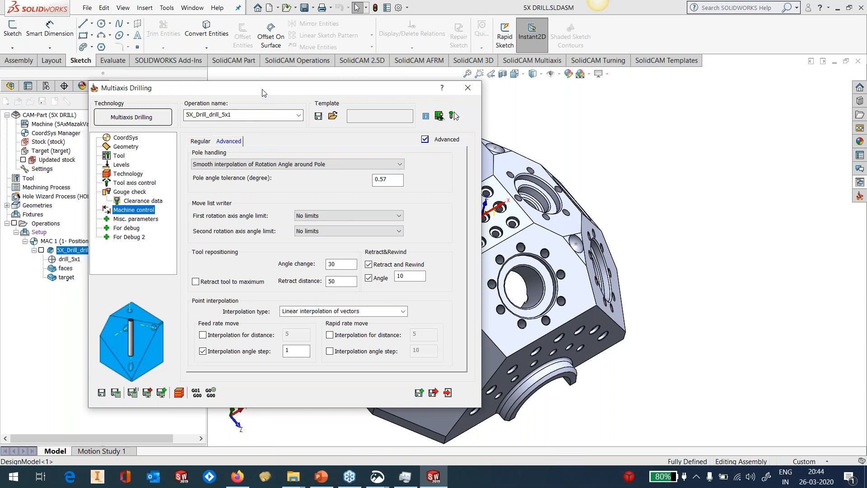
left_click_drag(291, 96, 519, 102)
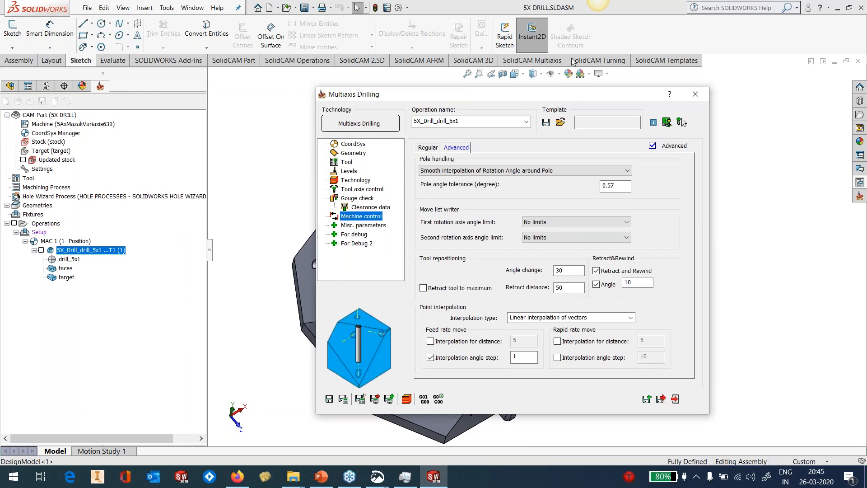
left_click(427, 147)
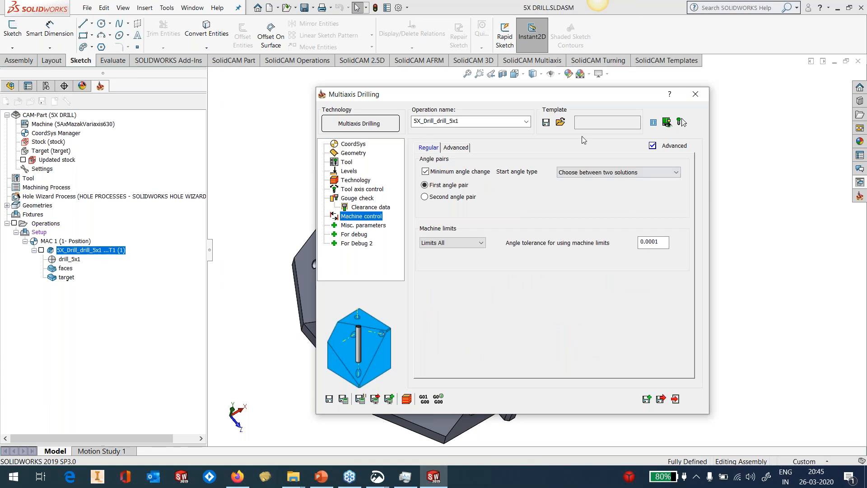
left_click(463, 150)
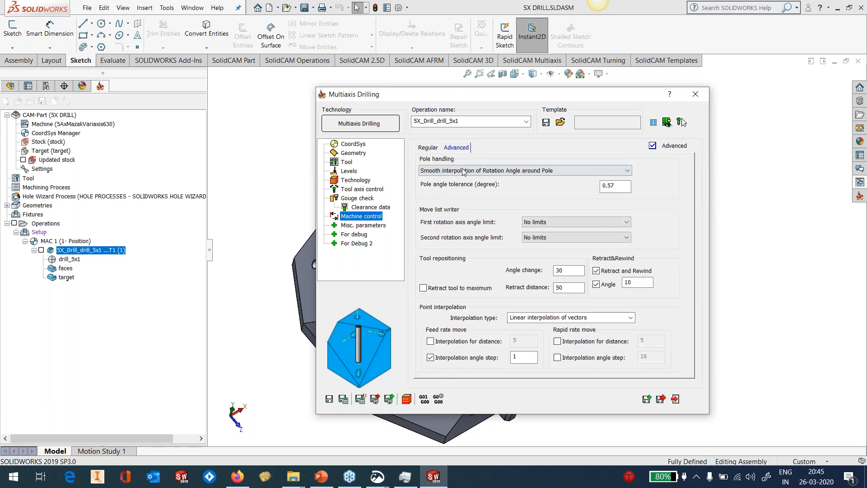
left_click(428, 147)
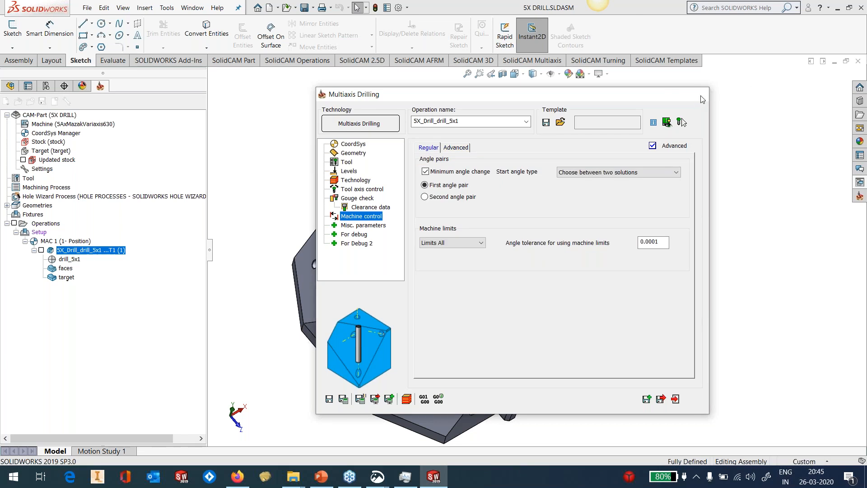
left_click(701, 95)
- Open the Sim_5_axis_1 CAM-Part from the POLE HANDLING folder and orient the blade model upright
left_click(166, 8)
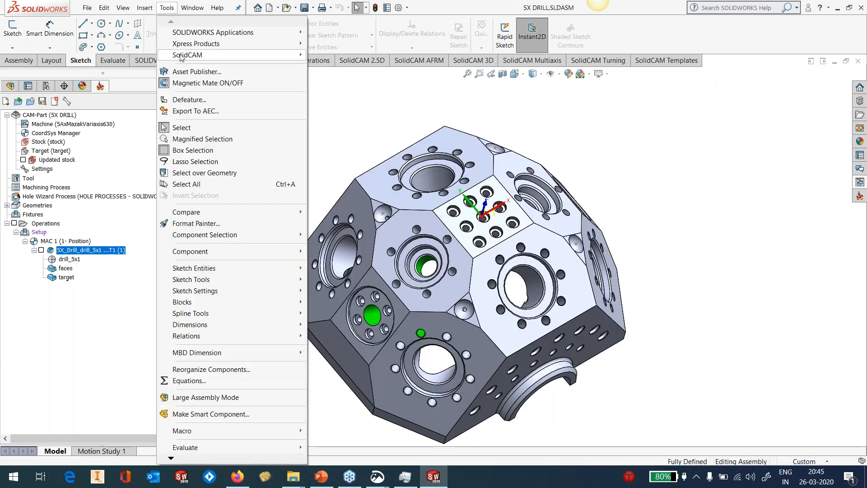
mouse_move(187, 55)
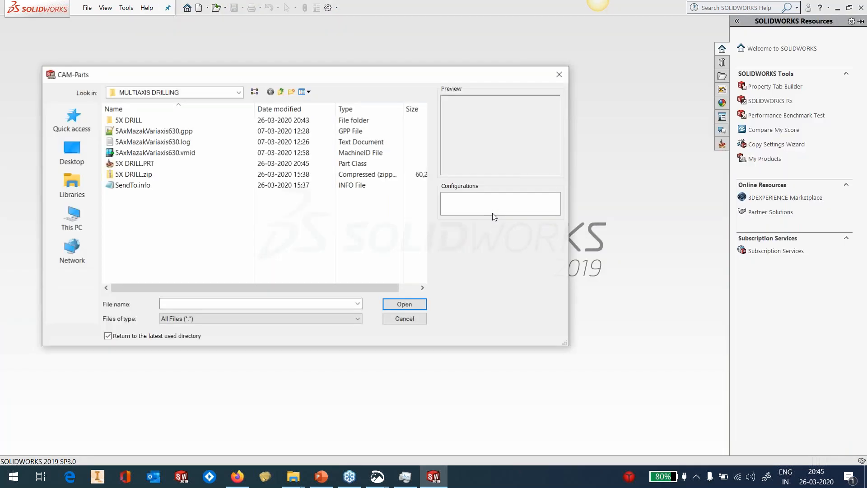
left_click(280, 91)
double_click(151, 218)
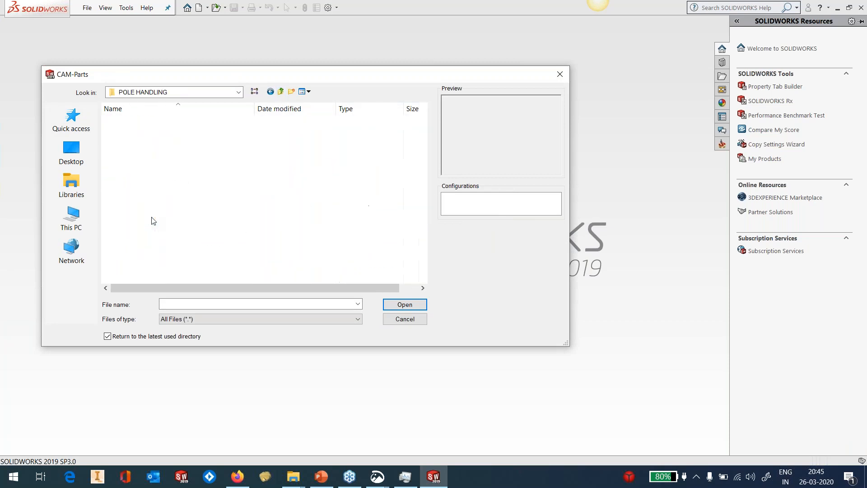
left_click(147, 242)
left_click(405, 305)
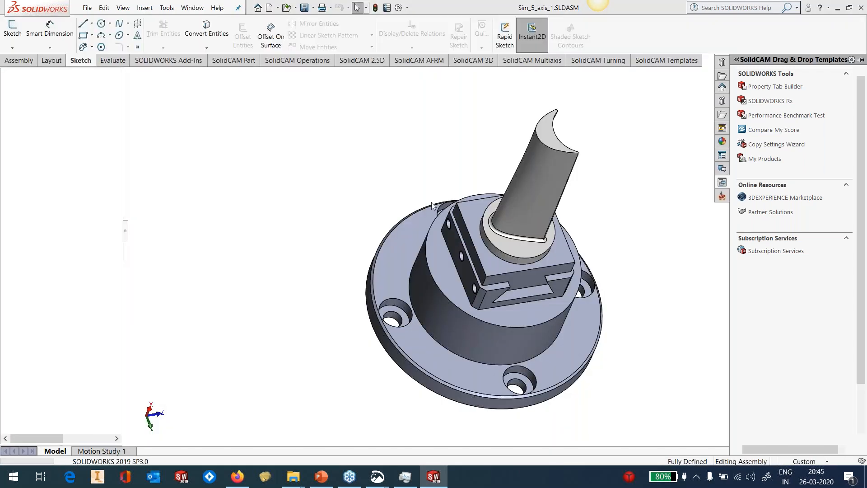
middle_click_drag(517, 232, 603, 218)
scroll(646, 224, "up", 1)
left_click(661, 226)
scroll(547, 214, "down", 1)
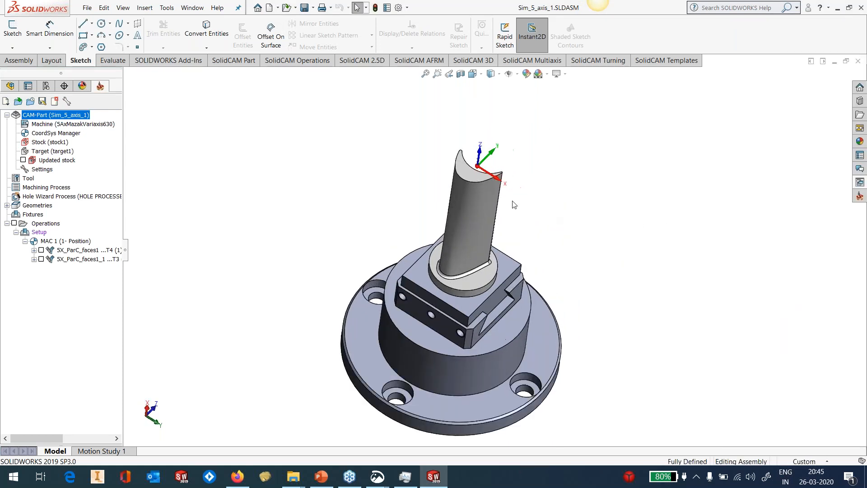
- Switch to PowerPoint and start the slide show on SolidCAM 5-axis angle pairs and pole handling
left_click(322, 477)
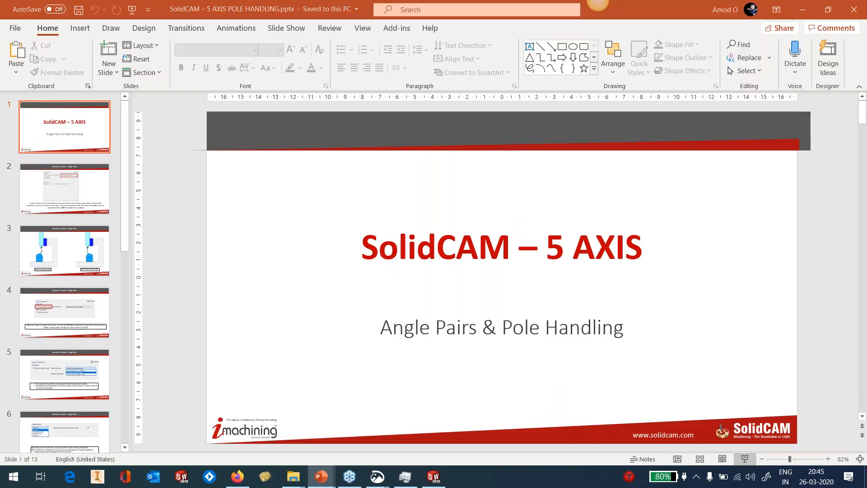
left_click(744, 458)
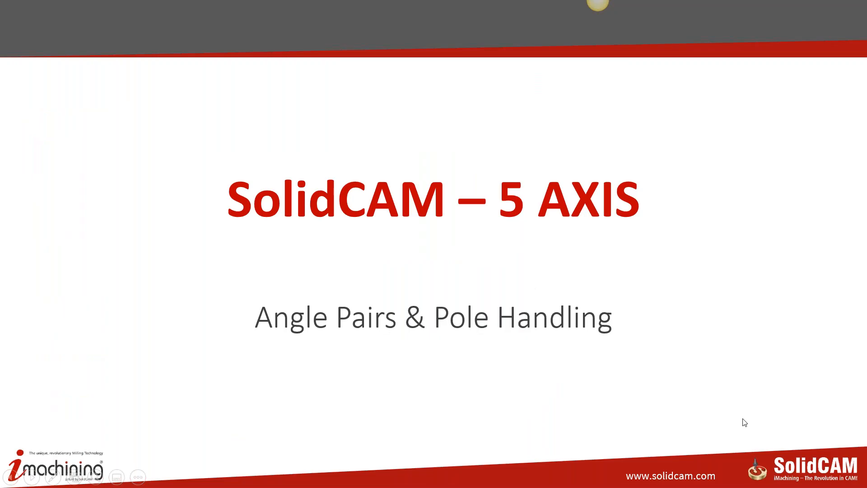
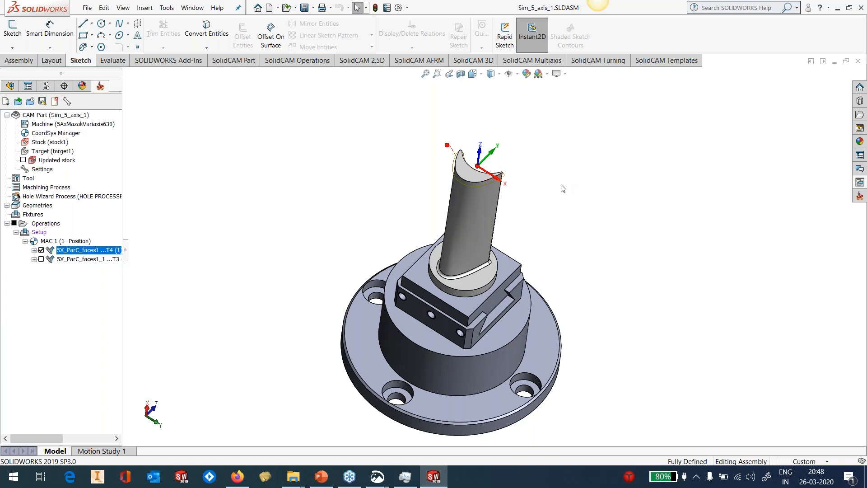
- Open the 5X_ParC_faces1 operation for editing and examine the angle pair and machine limits in its Machine control settings
middle_click_drag(487, 180, 490, 180)
right_click(80, 251)
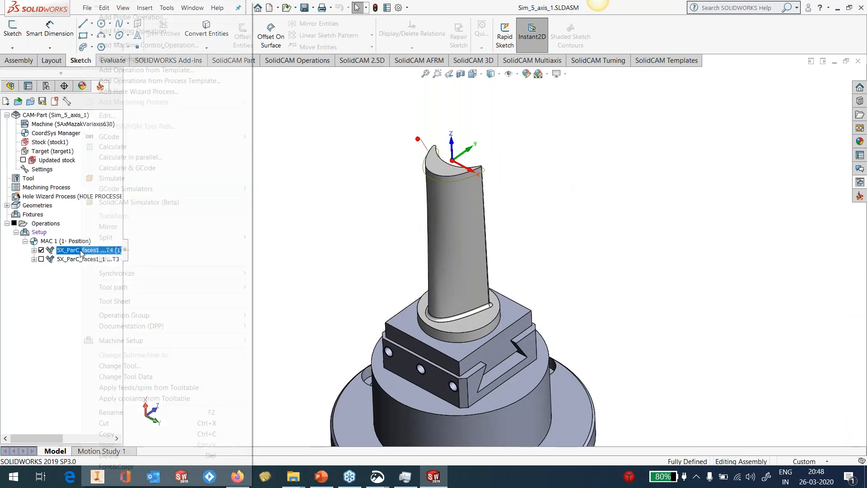
left_click(104, 116)
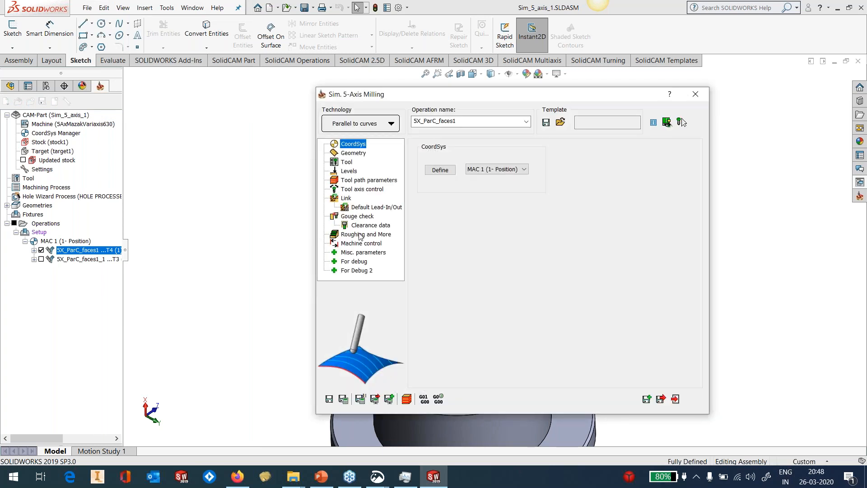
left_click(360, 243)
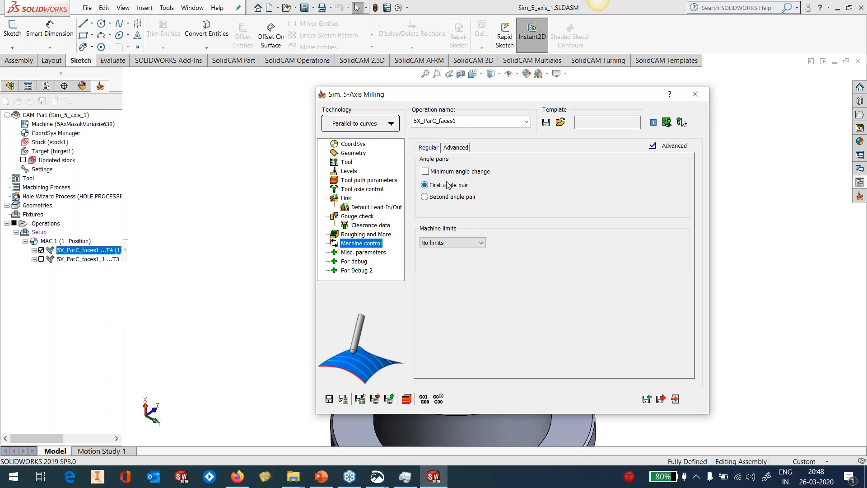
- Simulate 5X_ParC_faces1 on the machine, inspect its start position in the Right view, and close the simulation and operation
left_click(407, 399)
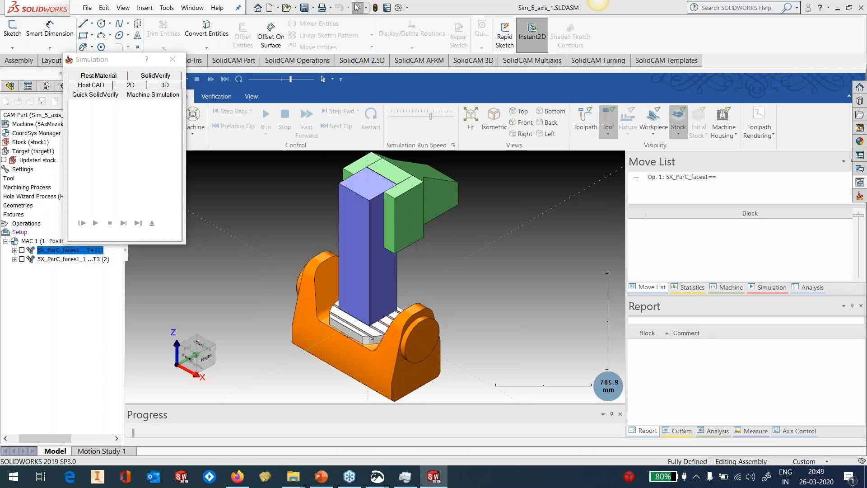
left_click(209, 361)
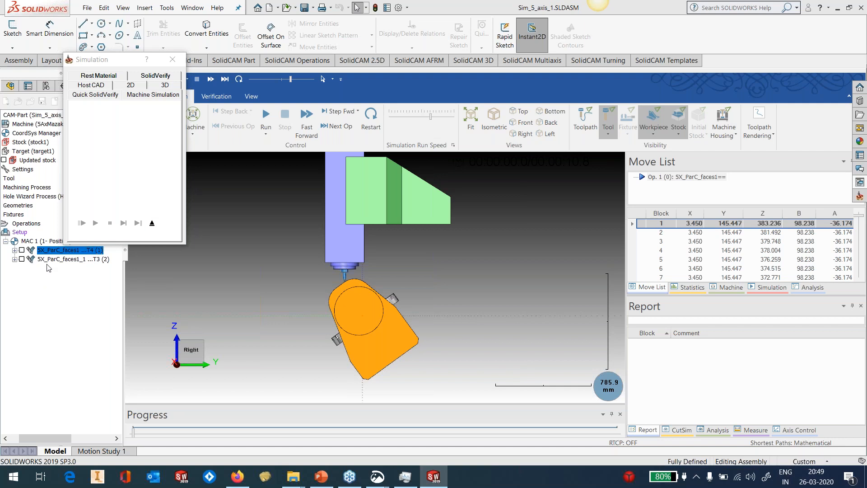
left_click(154, 225)
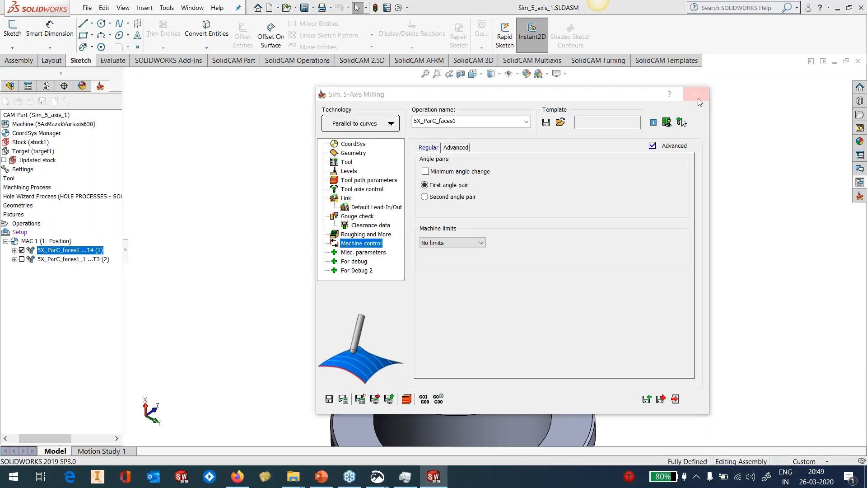
left_click(698, 98)
- Open 5X_ParC_faces1_1, which uses the second angle pair, and inspect its start position in the Right view of Machine Simulation
right_click(68, 259)
left_click(96, 115)
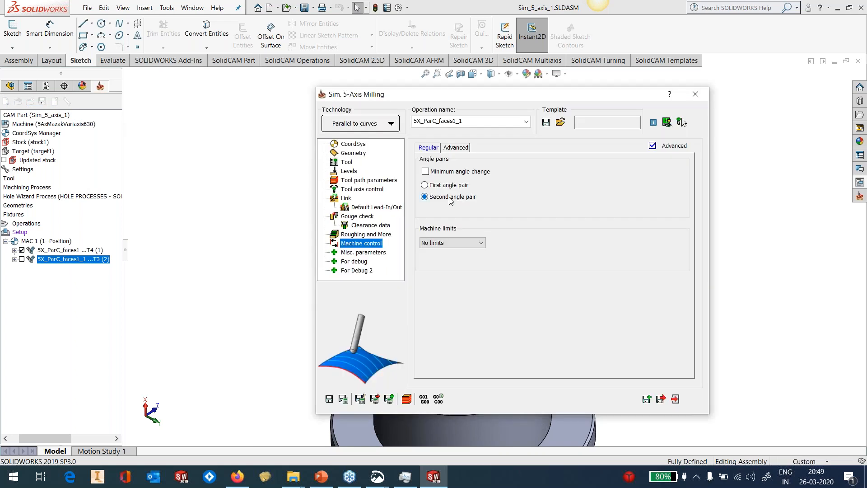
left_click(408, 403)
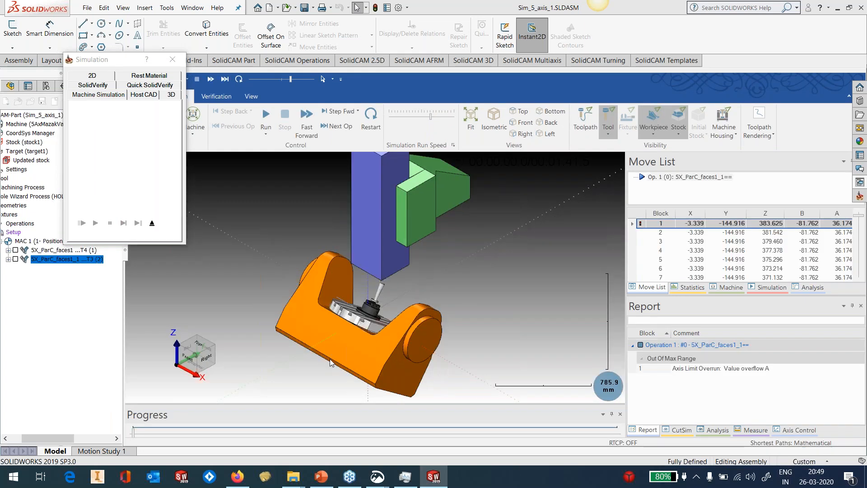
left_click(207, 364)
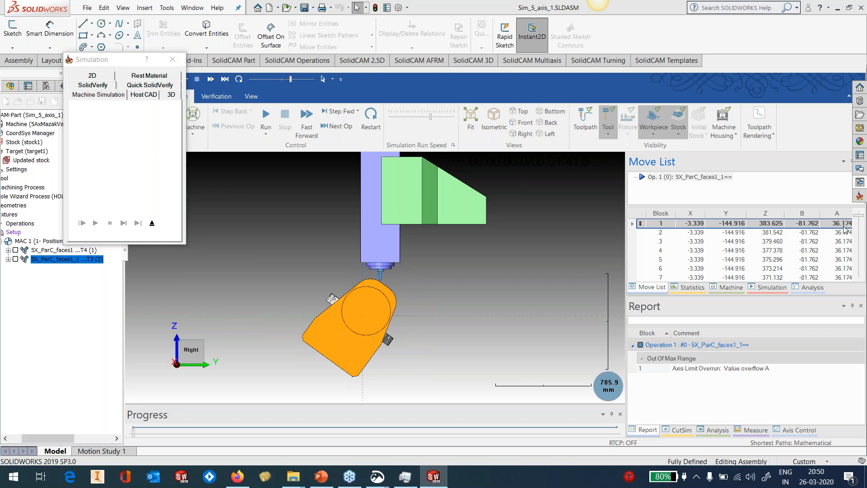
left_click(155, 228)
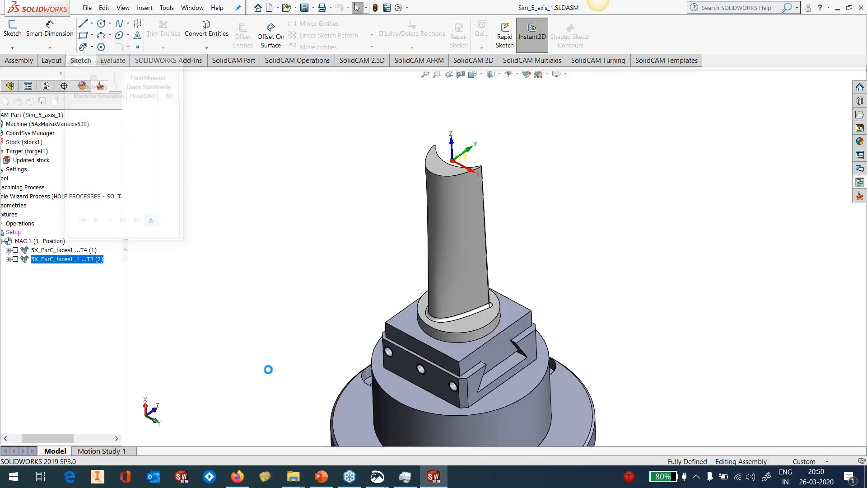
- Enable Minimum angle change with Choose between two solutions for 5X_ParC_faces1_1, and save and recalculate the operation
double_click(50, 259)
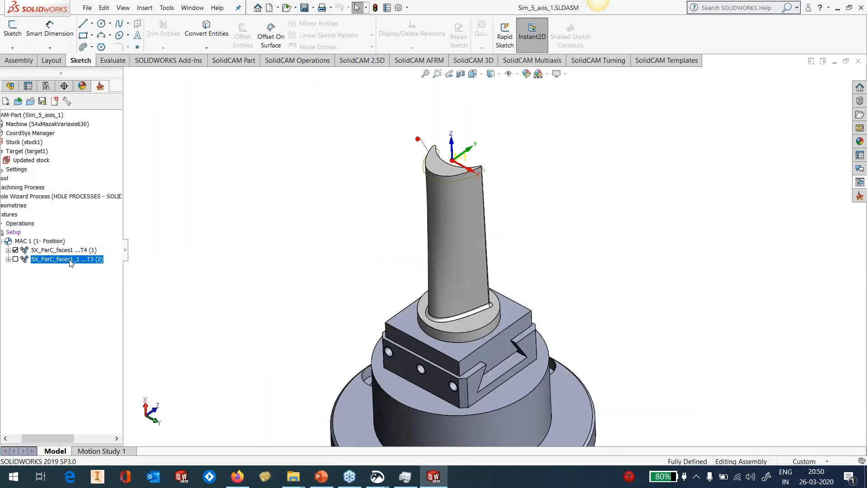
right_click(71, 263)
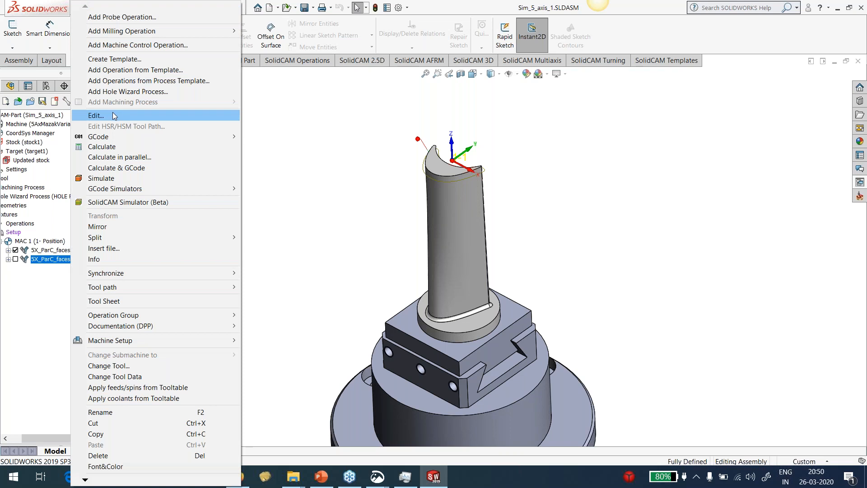
left_click(96, 115)
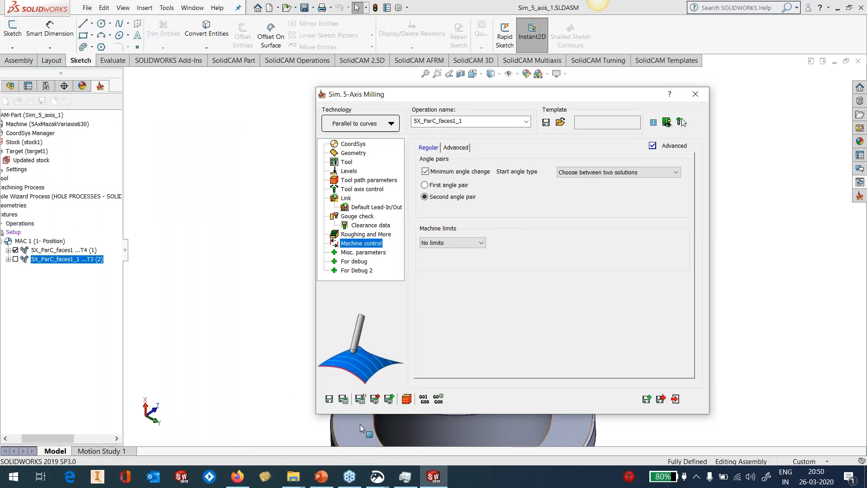
left_click(343, 398)
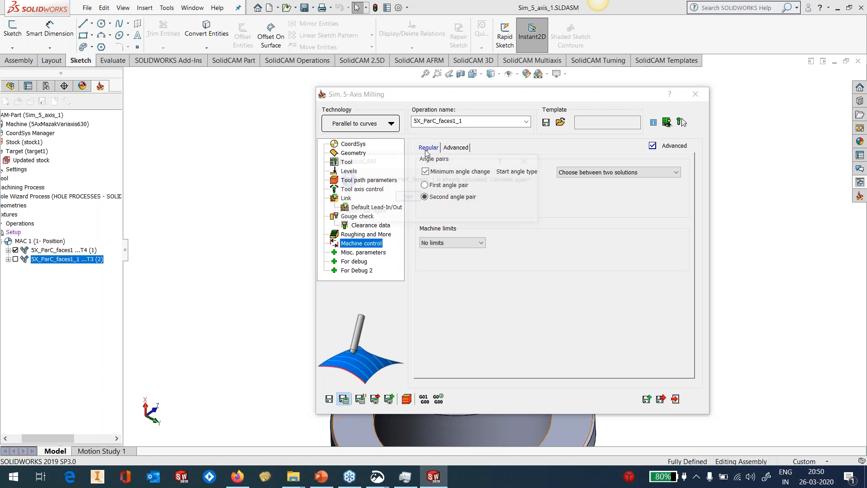
left_click(408, 197)
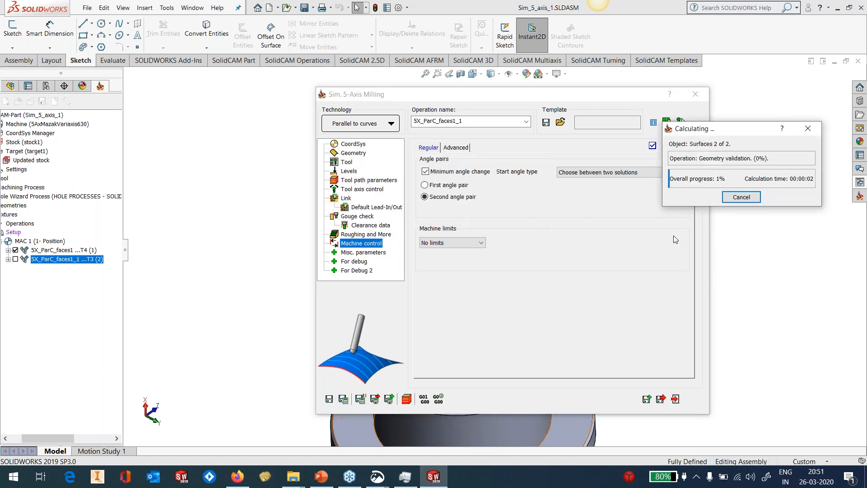
- Simulate the recalculated 5X_ParC_faces1_1, check its start position in the Right view, and exit the simulation
left_click(407, 397)
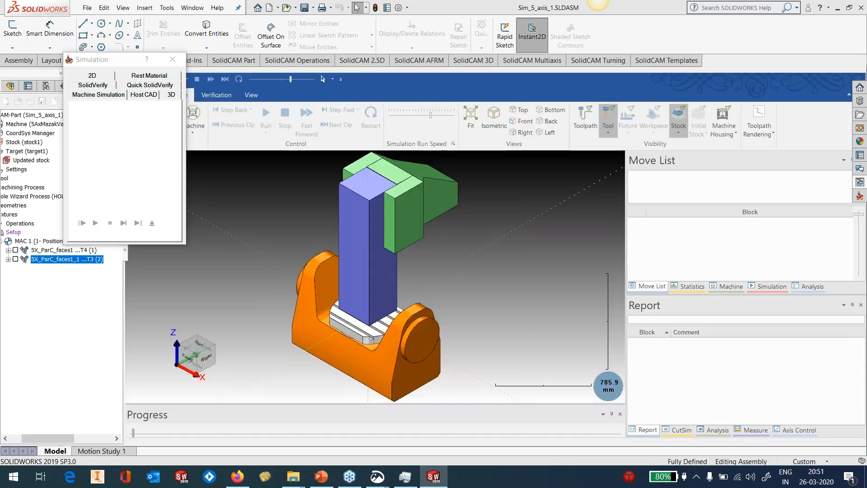
left_click(201, 359)
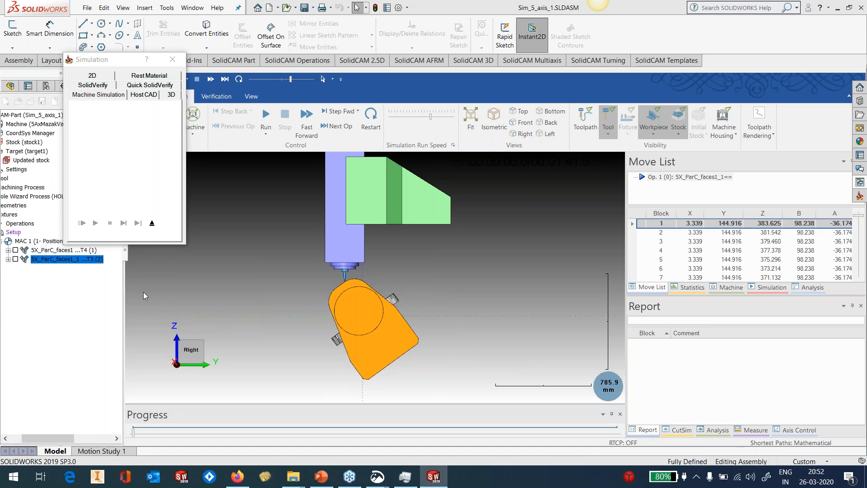
left_click(153, 223)
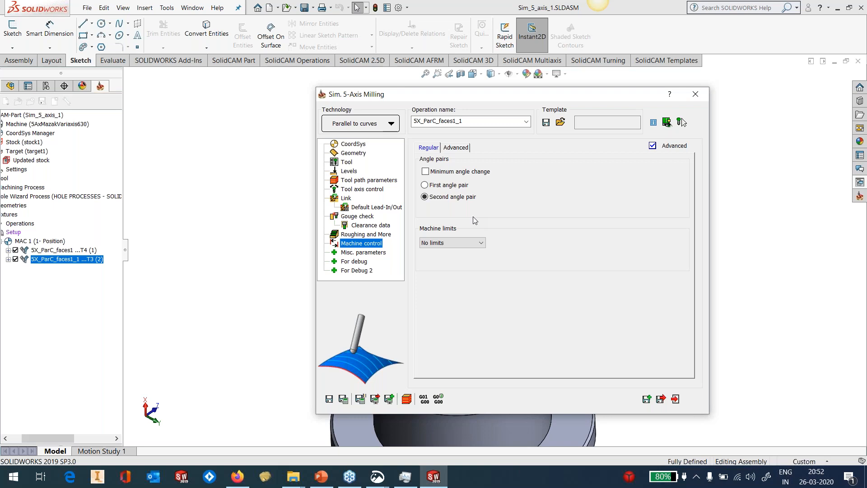
- Enable Minimum angle change for 5X_ParC_faces1_1, using Provide first rotation angle with a rotation angle value of -100
left_click(466, 173)
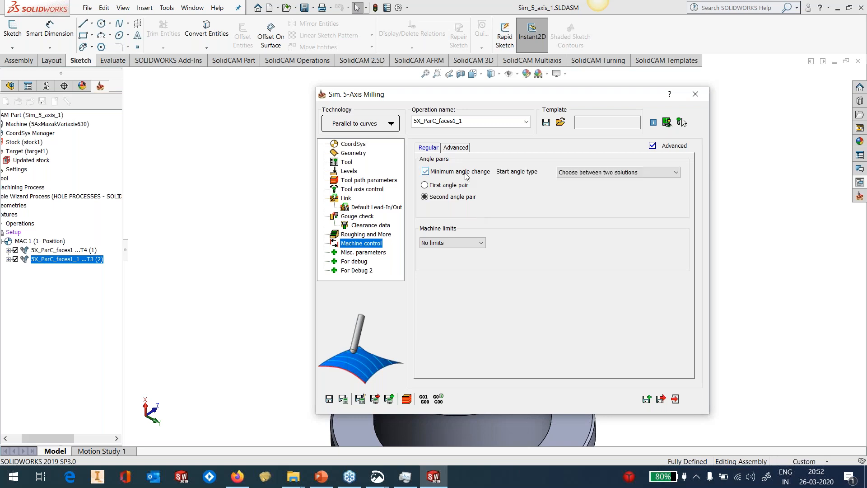
left_click(617, 172)
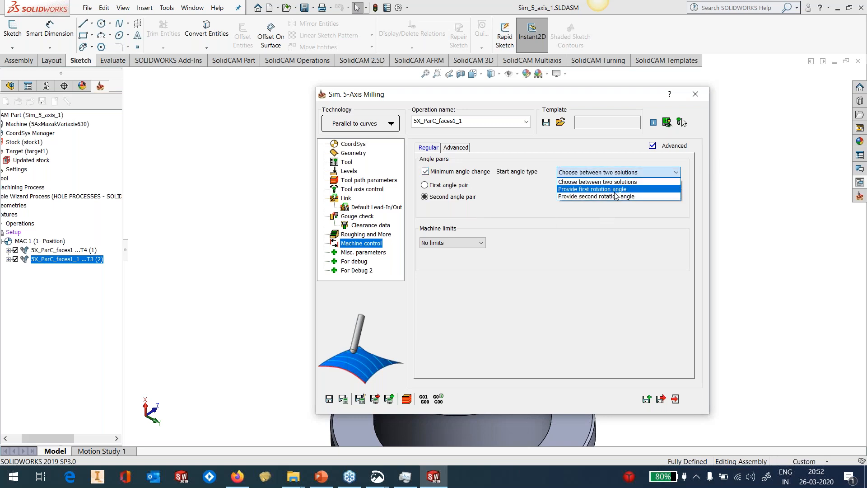
left_click(615, 190)
double_click(574, 195)
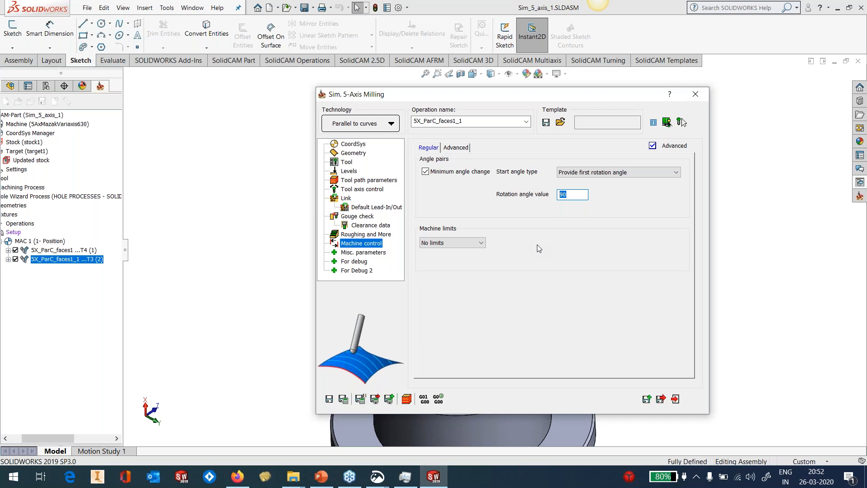
type("-100")
- Save and recalculate 5X_ParC_faces1_1, check its start angles in Machine Simulation, and exit the simulation
left_click(343, 399)
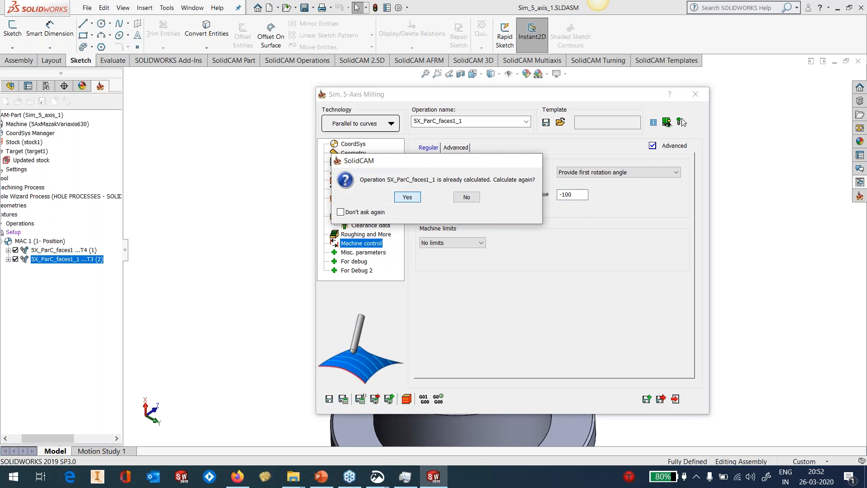
left_click(410, 196)
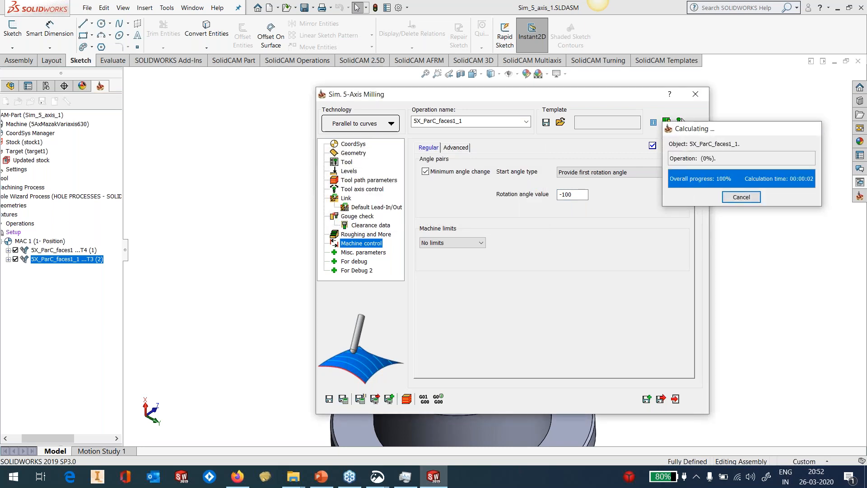
left_click(406, 398)
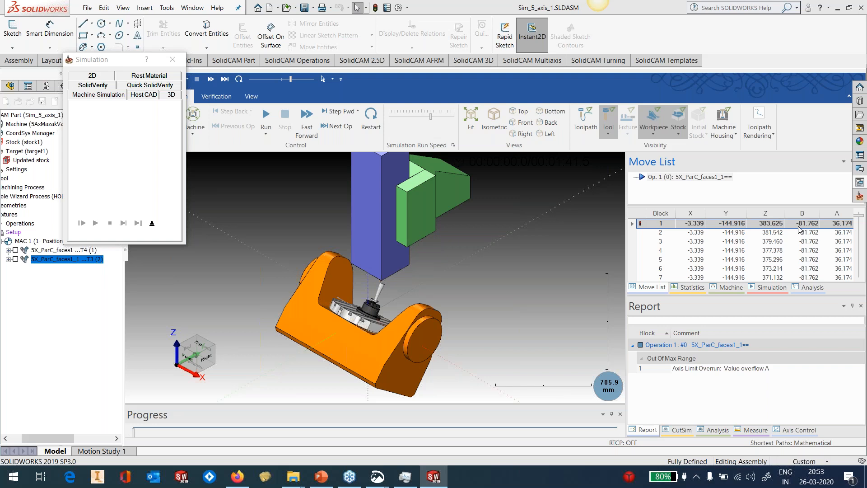
left_click(152, 222)
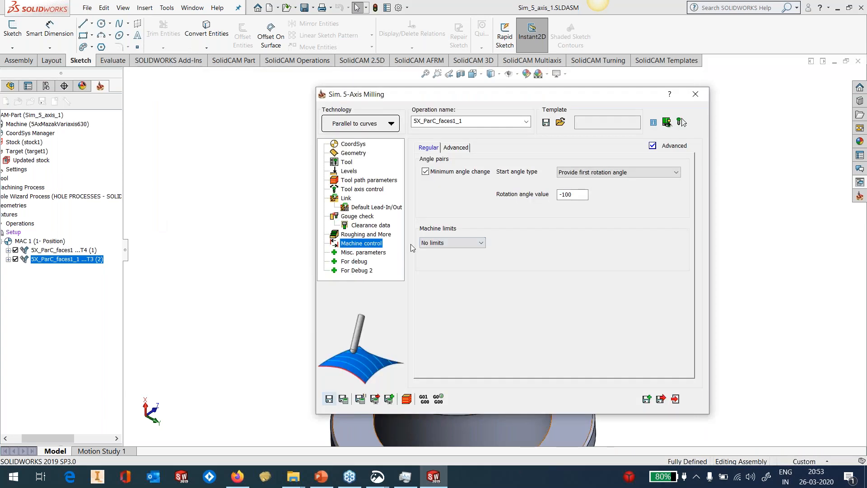
- Switch to PowerPoint, present the Angle Pair and Machine limits slides, and return to SOLIDWORKS
mouse_move(317, 482)
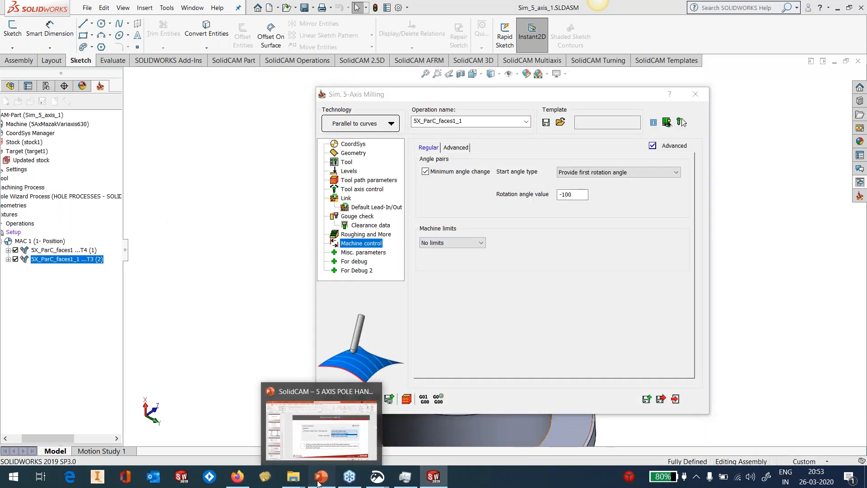
left_click(318, 481)
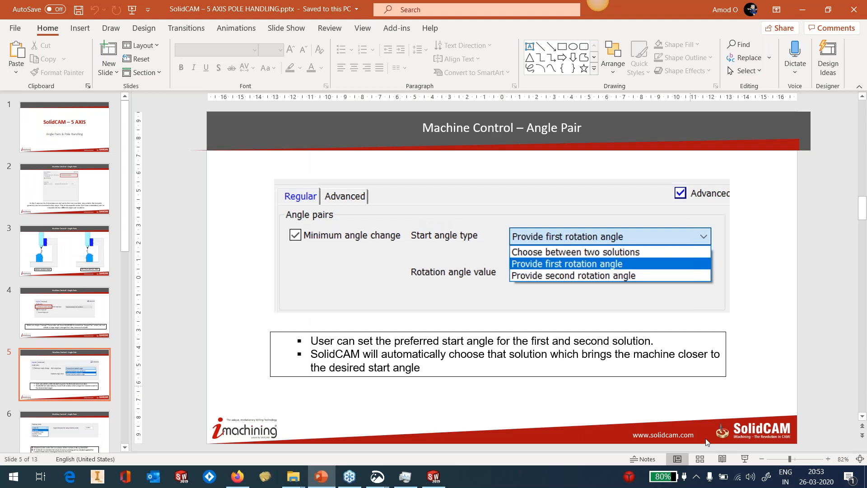
left_click(744, 459)
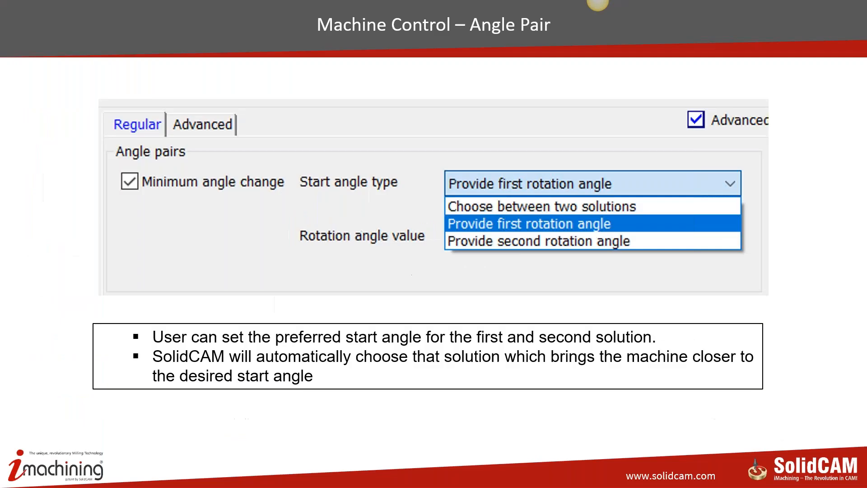
left_click(659, 349)
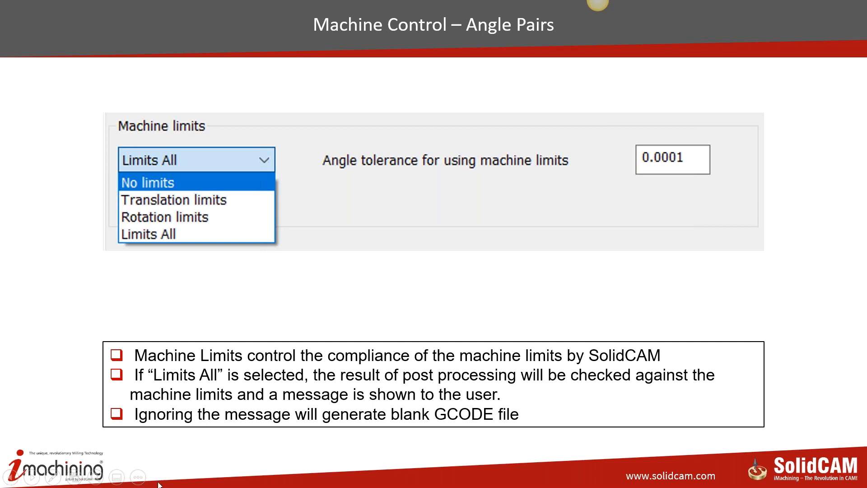
key("alt+Tab")
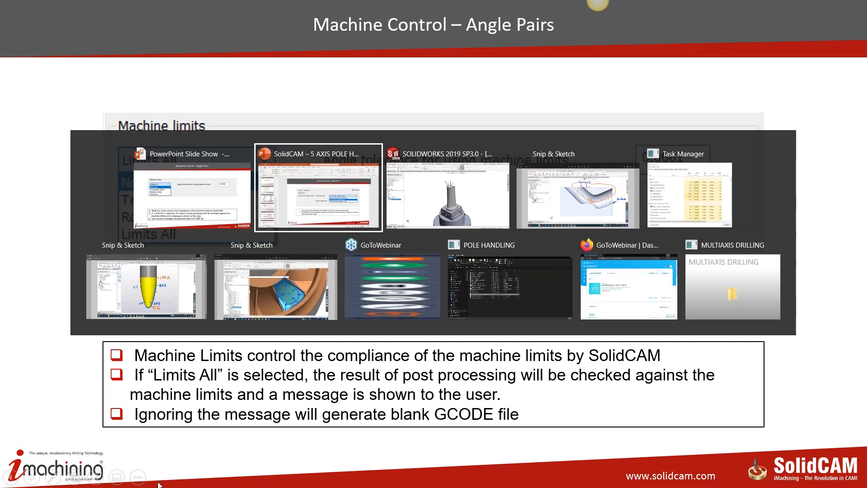
key("alt+Tab")
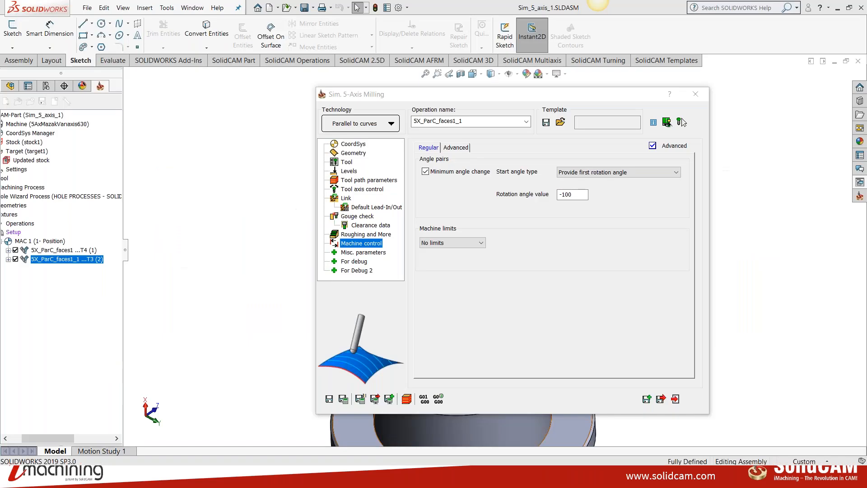
- Reset the start angle type to Choose between two solutions, disable Minimum angle change, and set the machine limits to Limits All
left_click(580, 172)
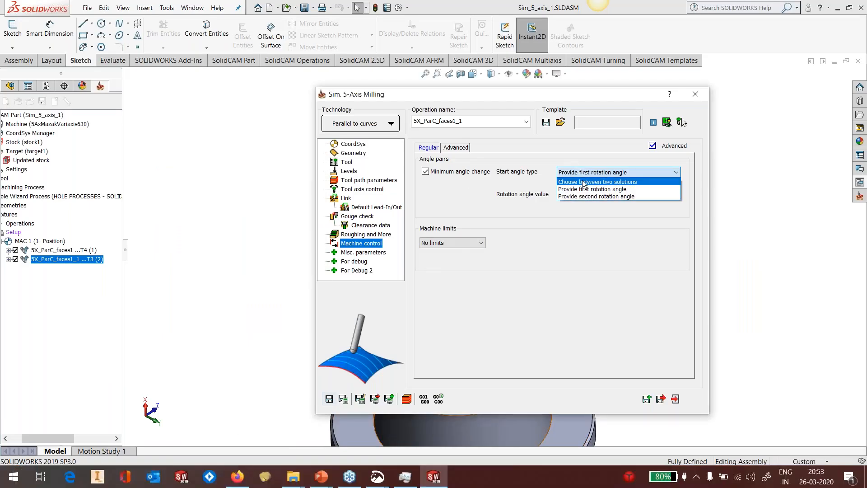
left_click(583, 182)
left_click(432, 172)
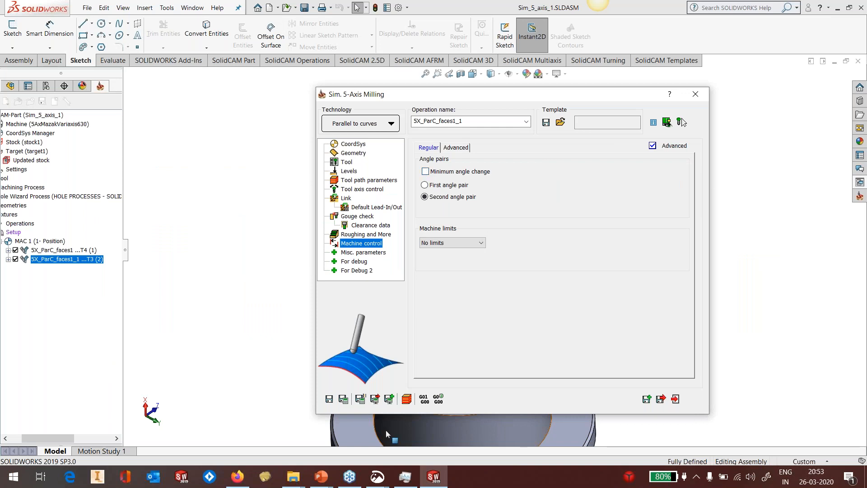
left_click(436, 243)
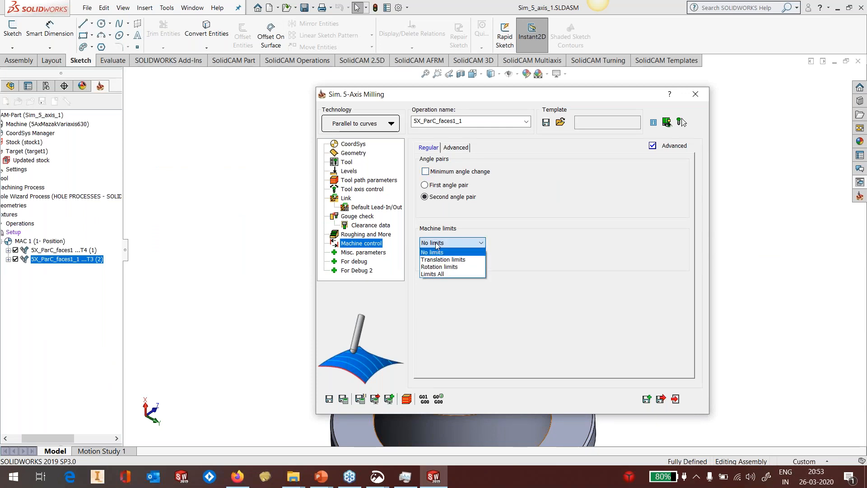
left_click(433, 277)
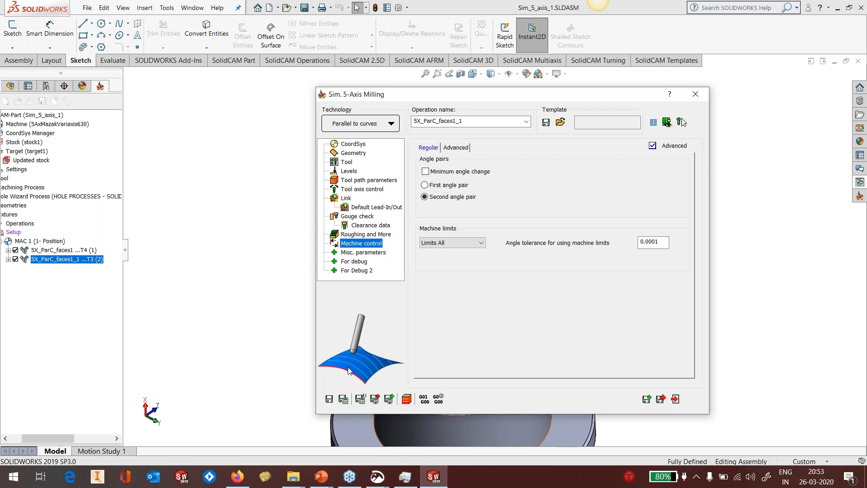
- Save and recalculate 5X_ParC_faces1_1, and open it in Machine Simulation
left_click(343, 399)
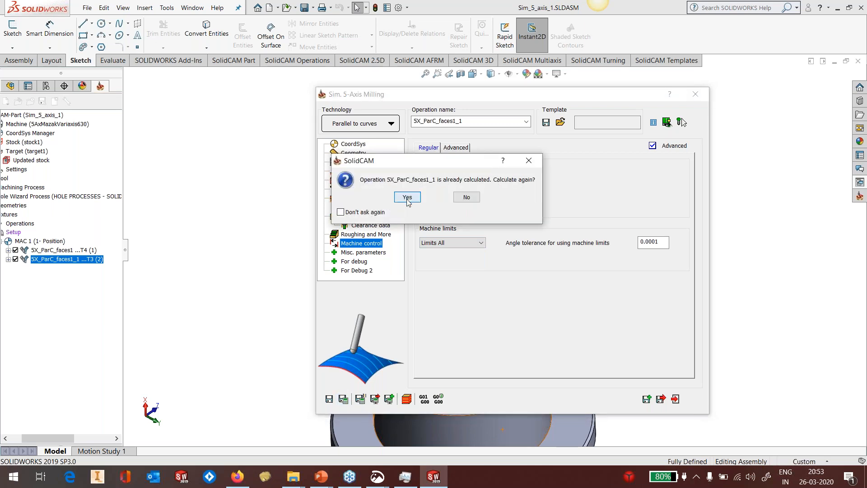
left_click(407, 197)
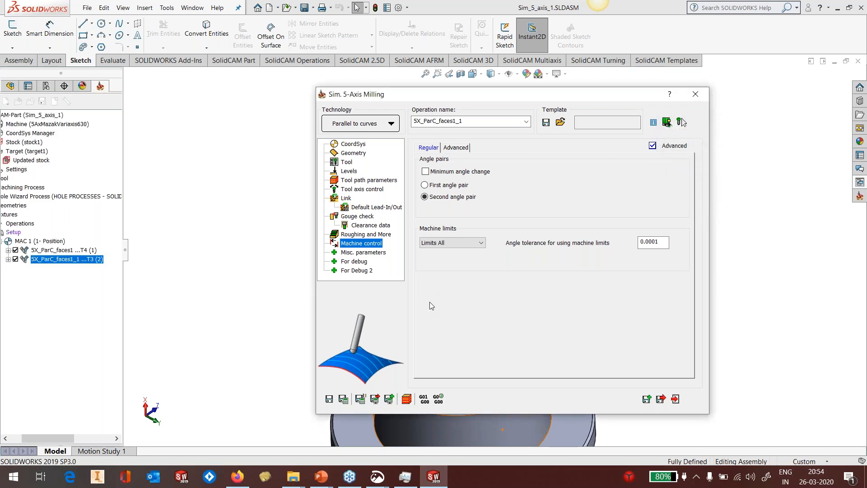
left_click(407, 394)
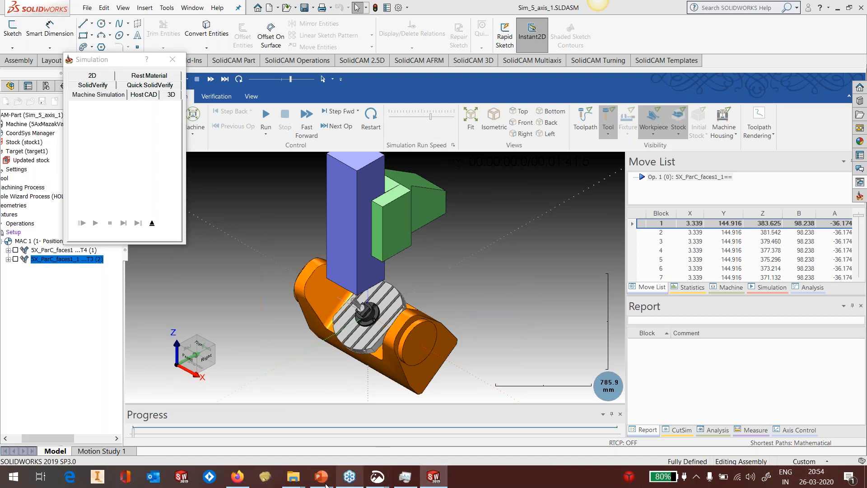
- Switch to the PowerPoint slide show and advance it to the Pole Handling title slide
mouse_move(321, 479)
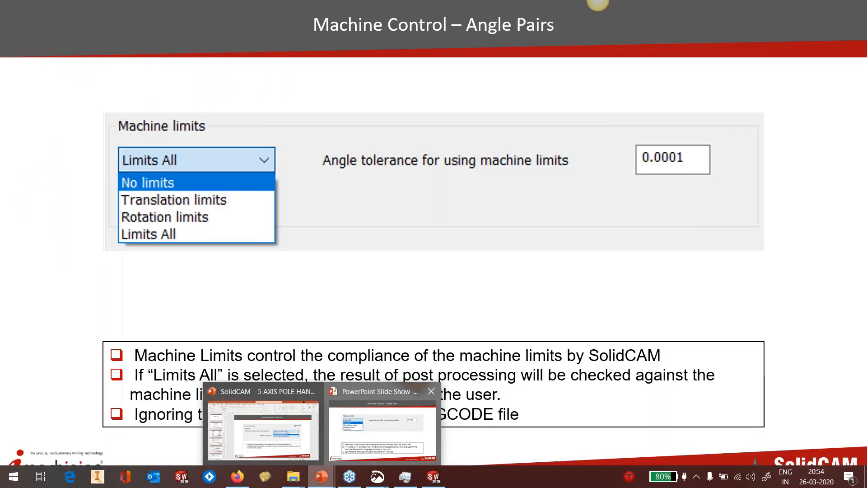
left_click(382, 429)
left_click(740, 265)
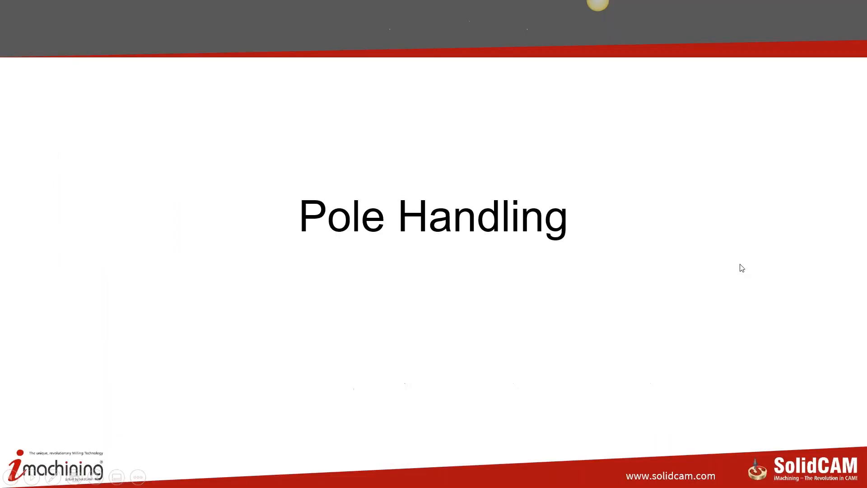
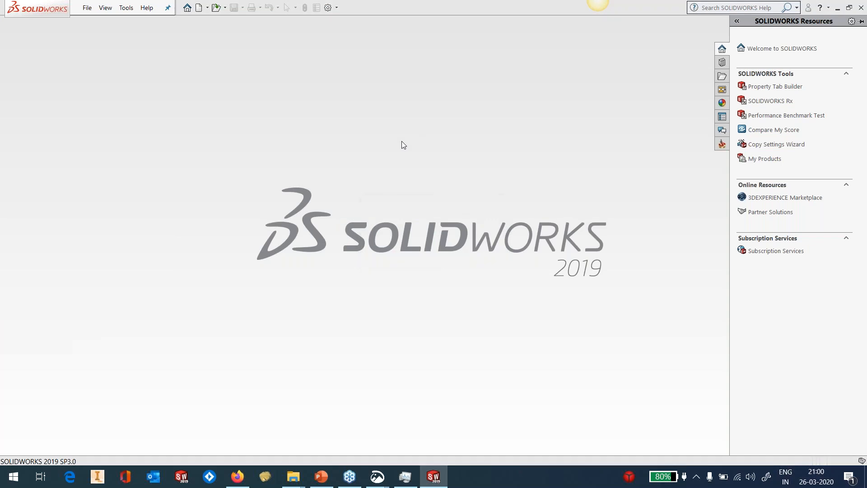
- Open the CAM part POLE-SINGULARITY.PRT from the POLE HANDLING folder, declining to locate the original model manually
left_click(145, 208)
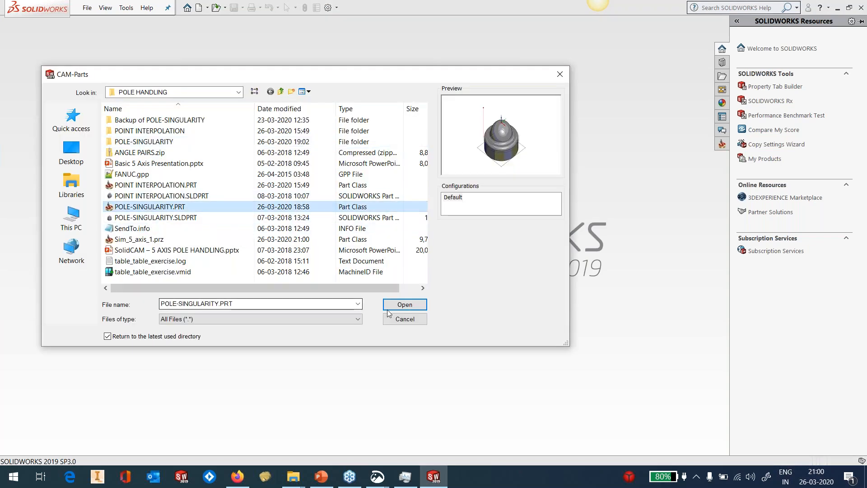
left_click(405, 305)
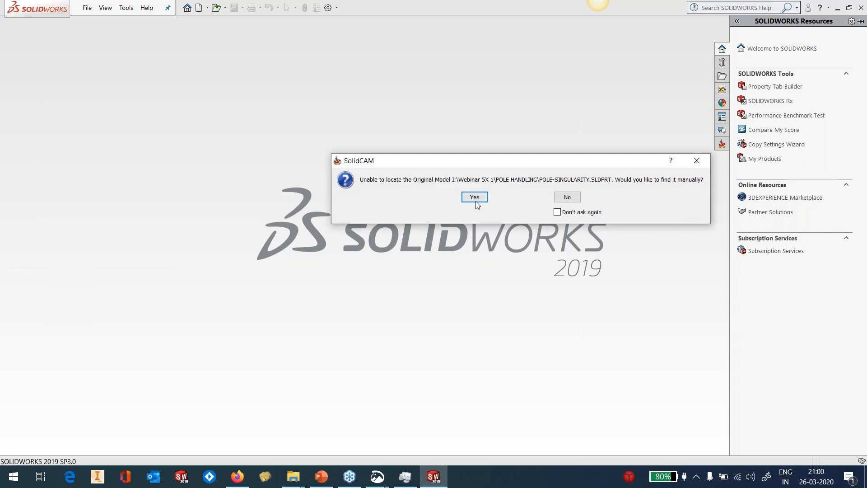
left_click(567, 198)
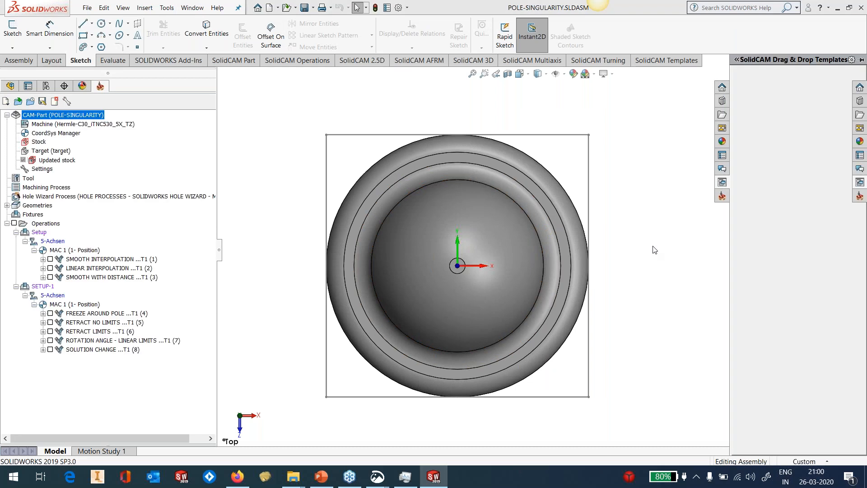
- Examine the dome of the POLE-SINGULARITY model and the small circle around the coordinate origin at its pole
middle_click_drag(564, 309, 615, 202)
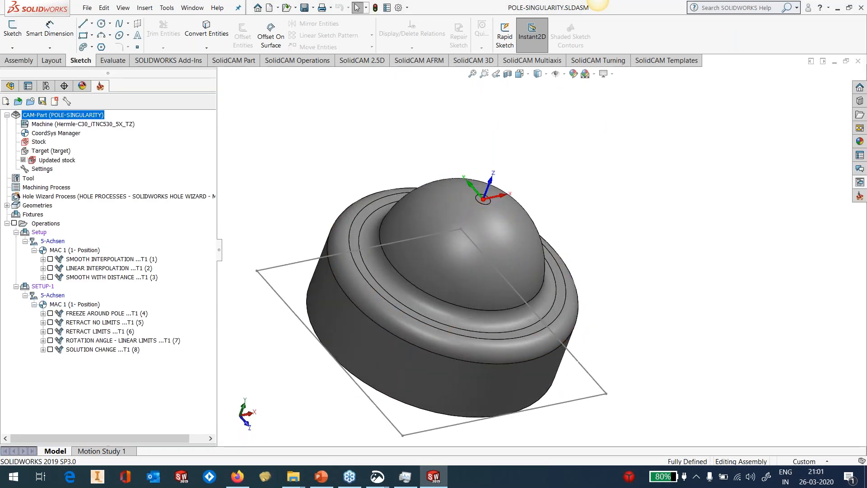
scroll(485, 208, "down", 4)
scroll(485, 209, "up", 4)
middle_click_drag(508, 256, 515, 223)
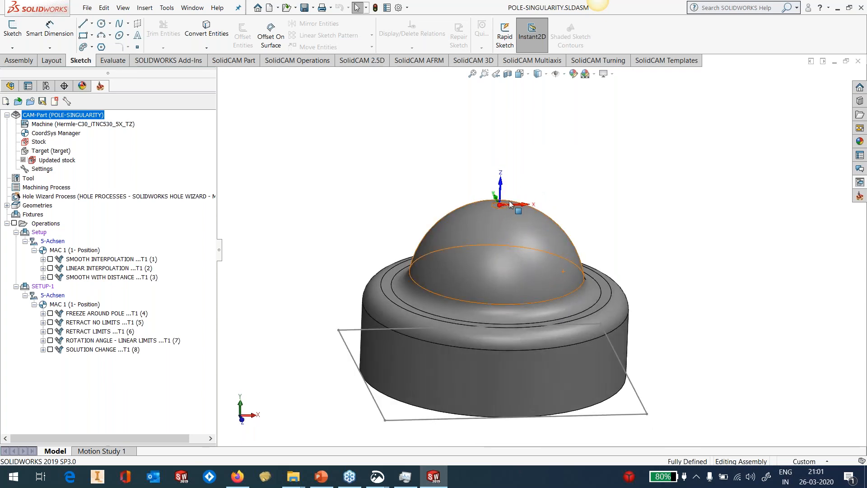
scroll(513, 225, "down", 4)
scroll(513, 221, "down", 4)
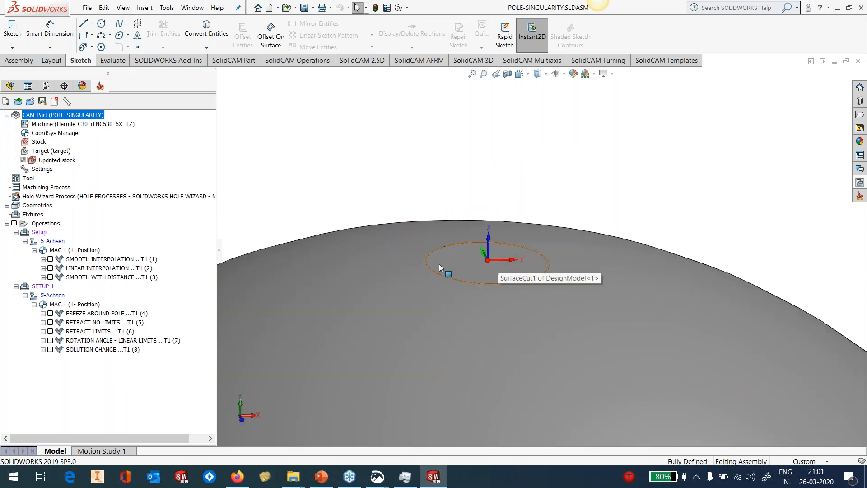
scroll(511, 267, "up", 5)
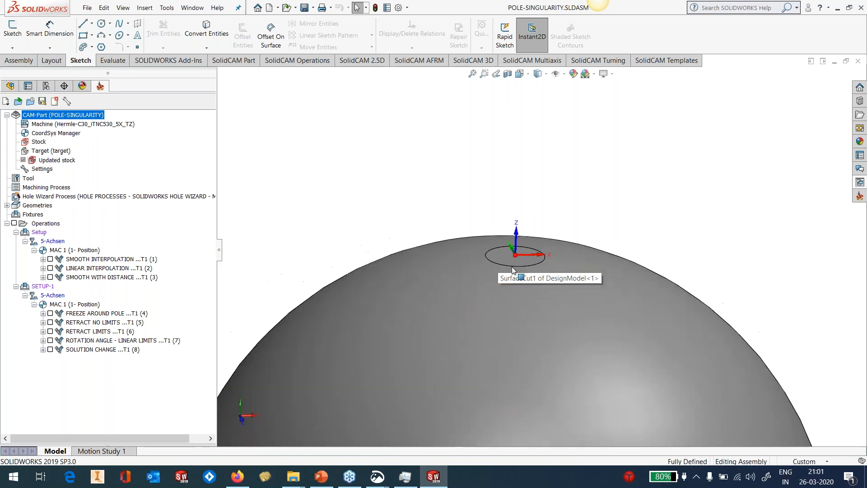
scroll(512, 270, "up", 6)
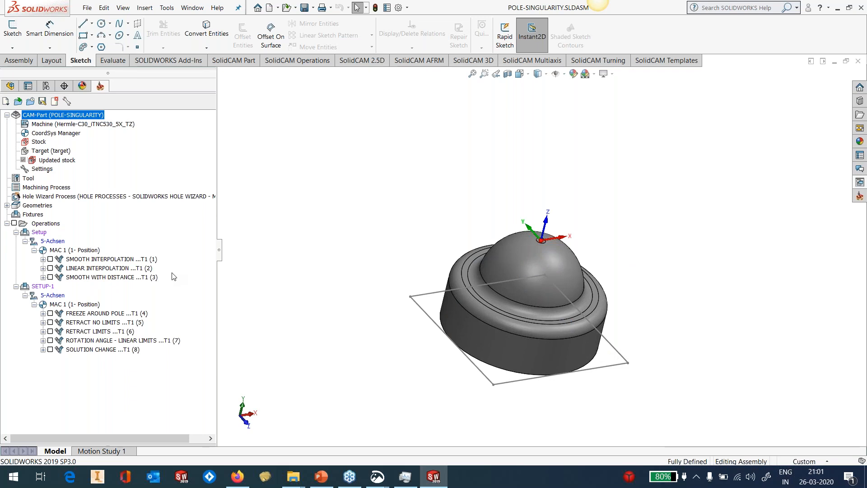
- Display the toolpath of the SMOOTH INTERPOLATION operation on the model and launch its Machine Simulation
left_click(50, 259)
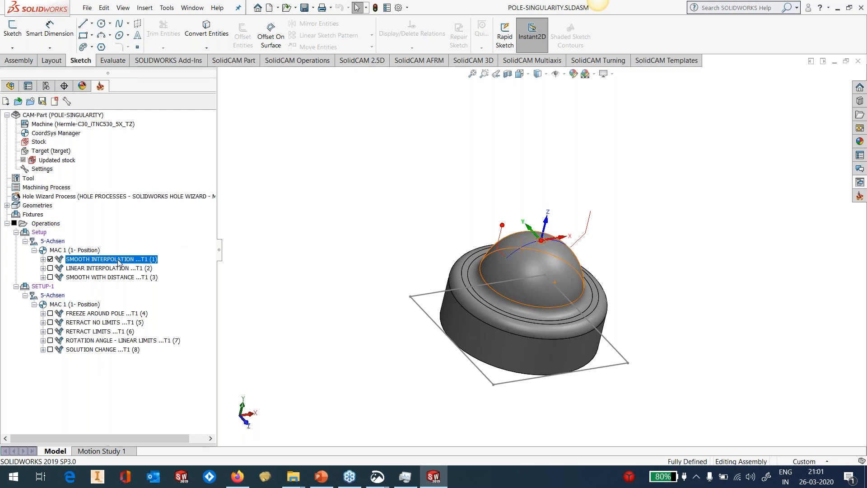
right_click(118, 263)
left_click(145, 178)
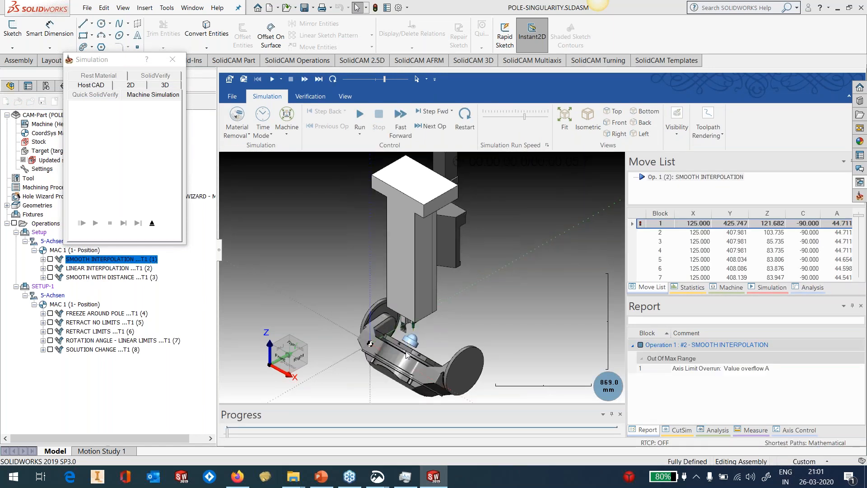
- Focus the simulation view on the domed workpiece and make the toolpath visible
middle_click_drag(405, 353, 415, 335)
scroll(416, 335, "up", 1)
scroll(415, 335, "up", 6)
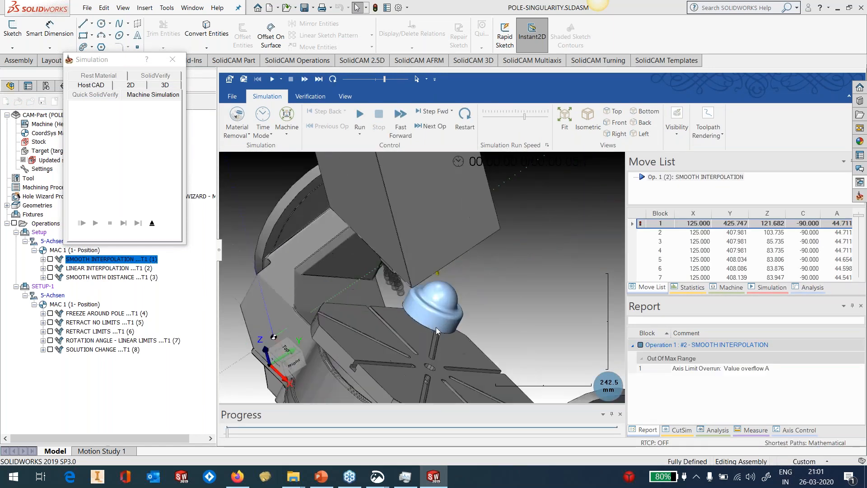
left_click(677, 124)
left_click(680, 161)
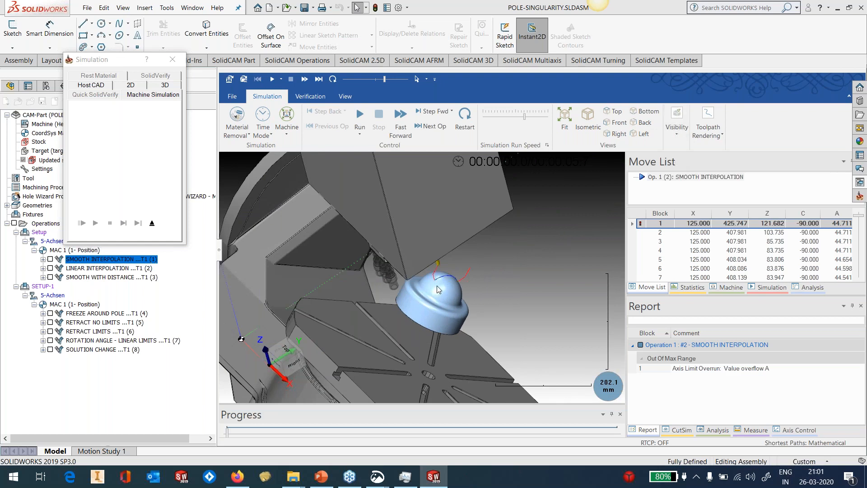
- Run the SMOOTH INTERPOLATION machine simulation at a slightly reduced run speed to watch the pole crossing, and exit it
middle_click_drag(437, 286, 436, 270)
scroll(437, 270, "down", 2)
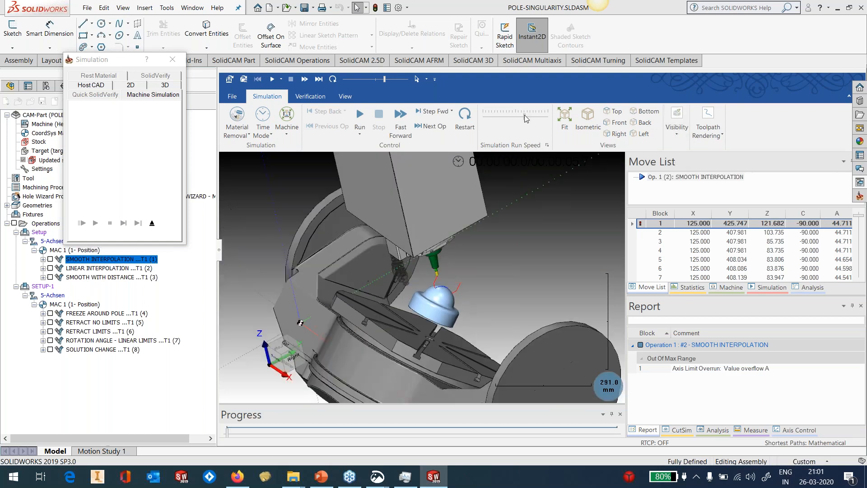
left_click_drag(518, 115, 516, 116)
left_click(360, 118)
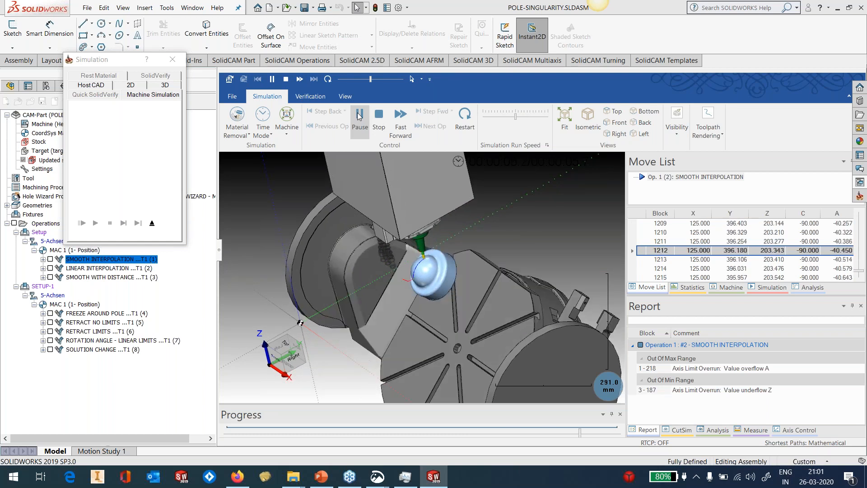
left_click(360, 116)
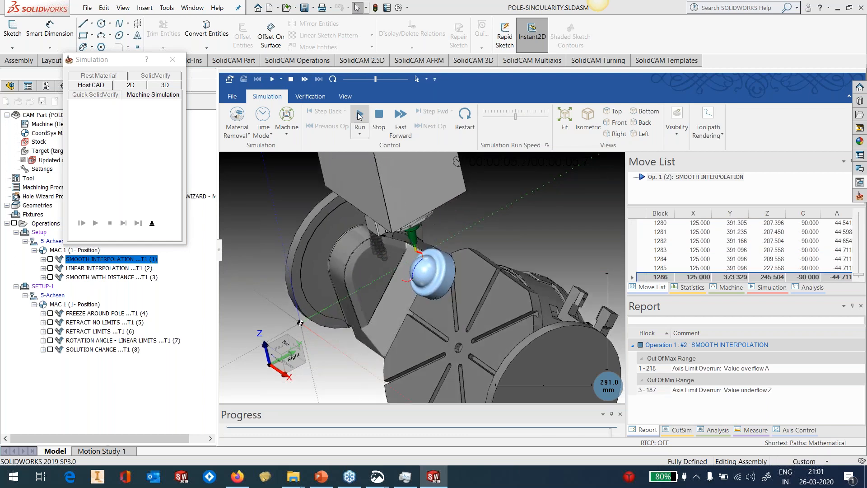
left_click(152, 223)
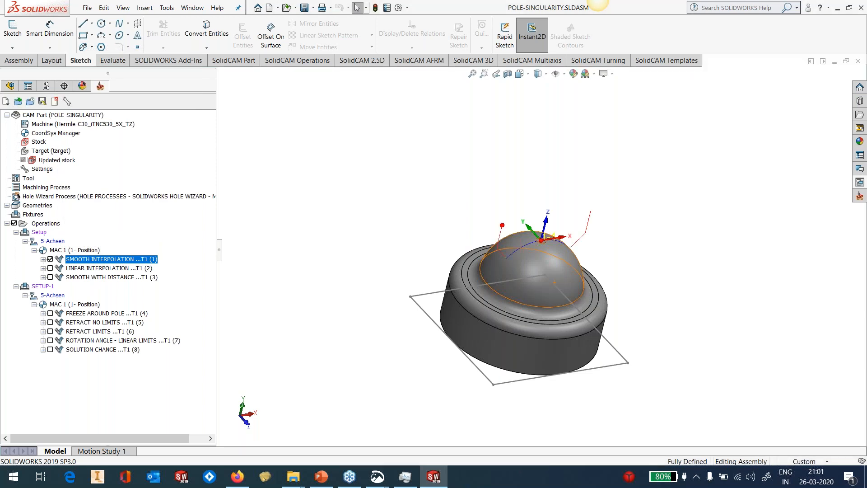
- Review the angle pair and machine limit settings of SMOOTH INTERPOLATION, toggling Minimum angle change on and off, and close the operation
right_click(145, 262)
left_click(171, 115)
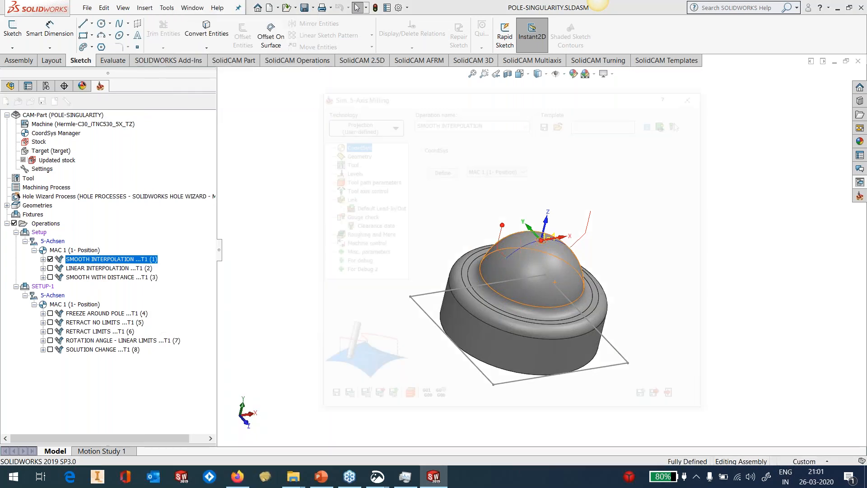
left_click(361, 243)
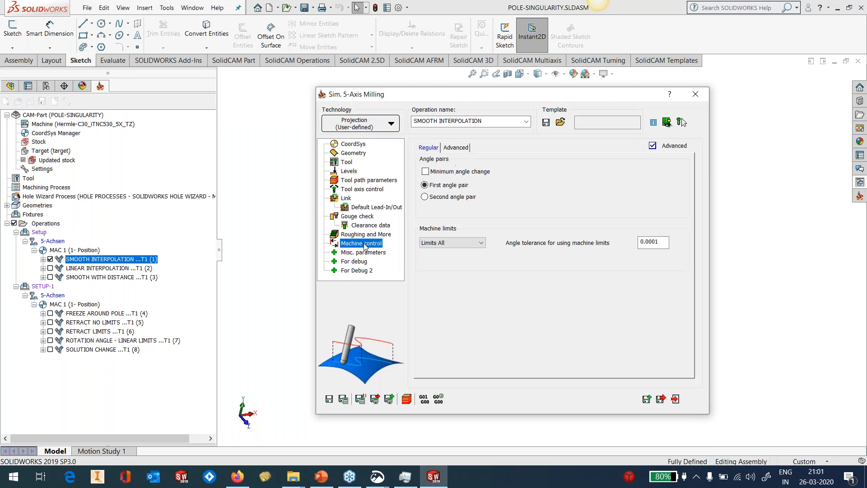
left_click(444, 172)
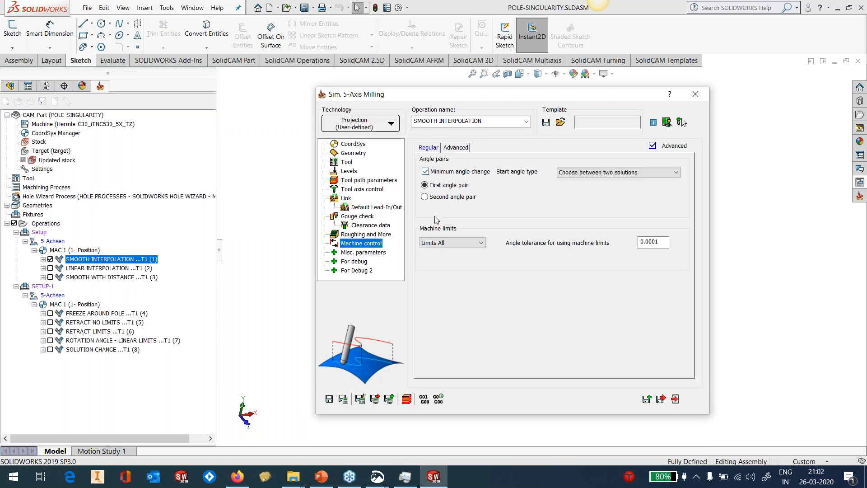
left_click(427, 173)
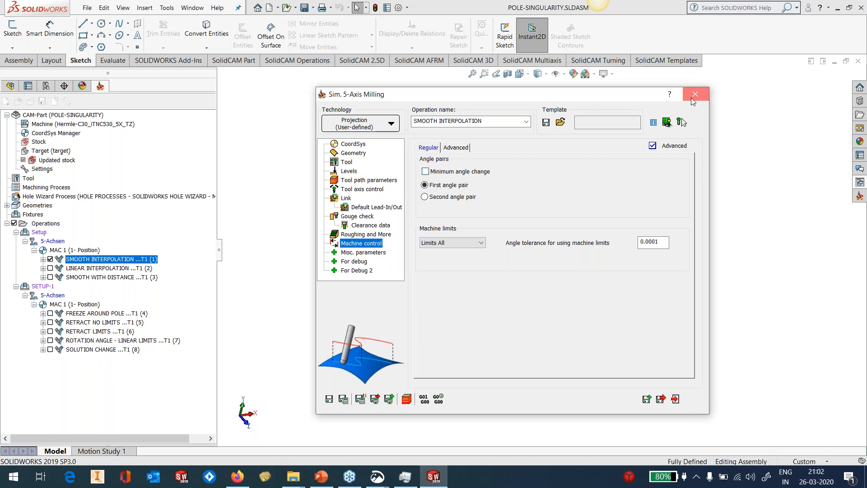
key("Escape")
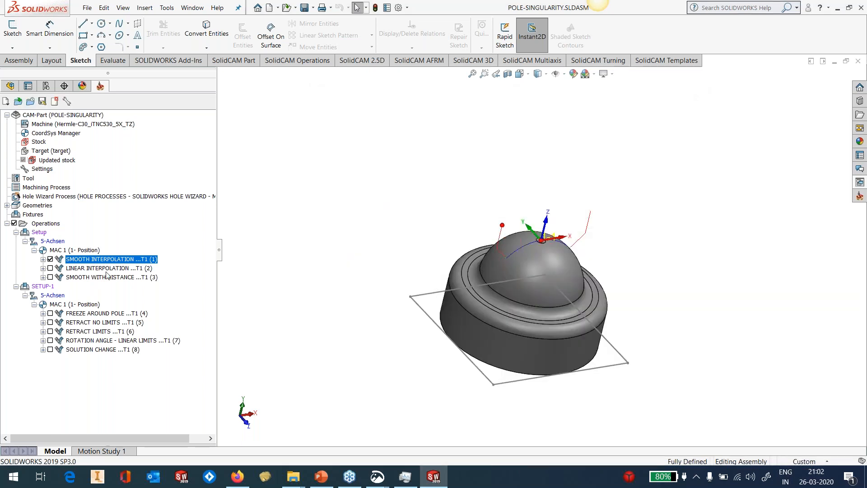
- Hide the SMOOTH INTERPOLATION toolpath and launch Machine Simulation for the LINEAR INTERPOLATION operation
left_click(103, 268)
left_click(50, 259)
right_click(81, 268)
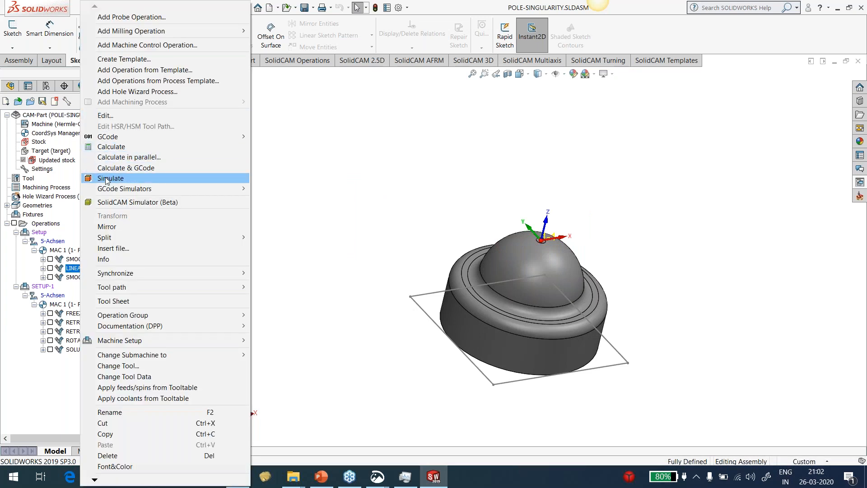
left_click(110, 179)
left_click(145, 86)
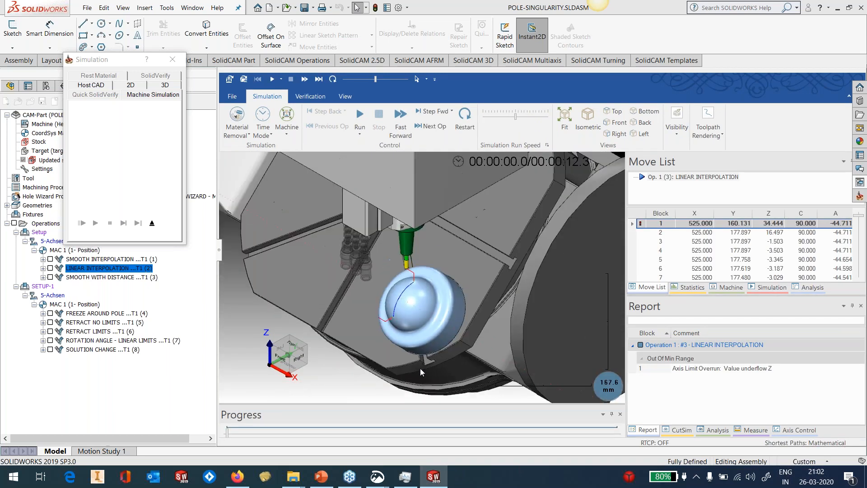
- Run the LINEAR INTERPOLATION machine simulation and watch the table and tool motion around the pole of the dome
scroll(420, 368, "down", 2)
middle_click_drag(416, 365, 414, 351)
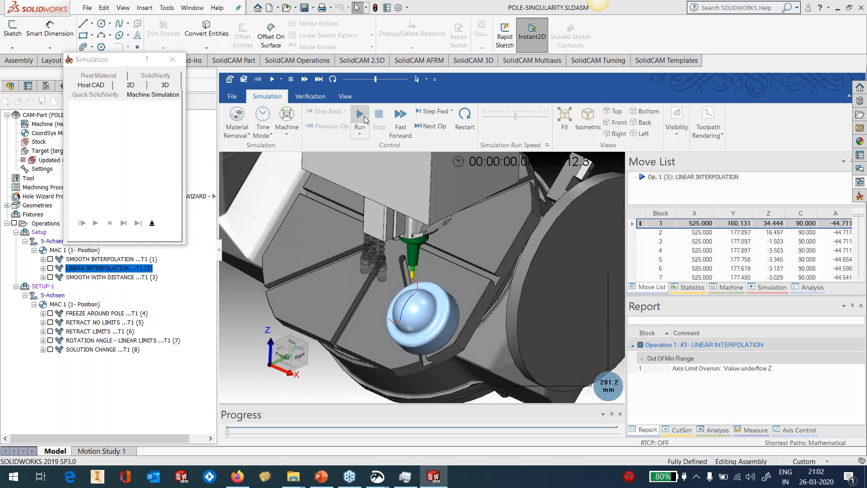
left_click(360, 118)
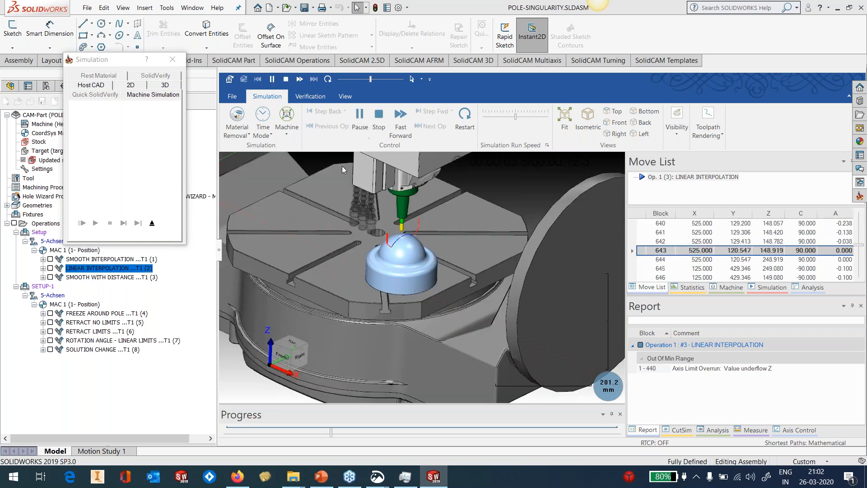
scroll(402, 212, "up", 5)
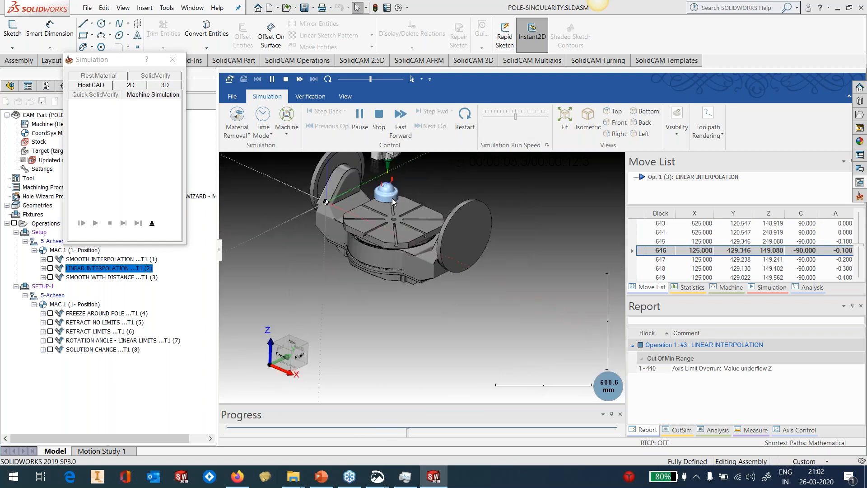
scroll(382, 174, "down", 3)
scroll(382, 172, "down", 5)
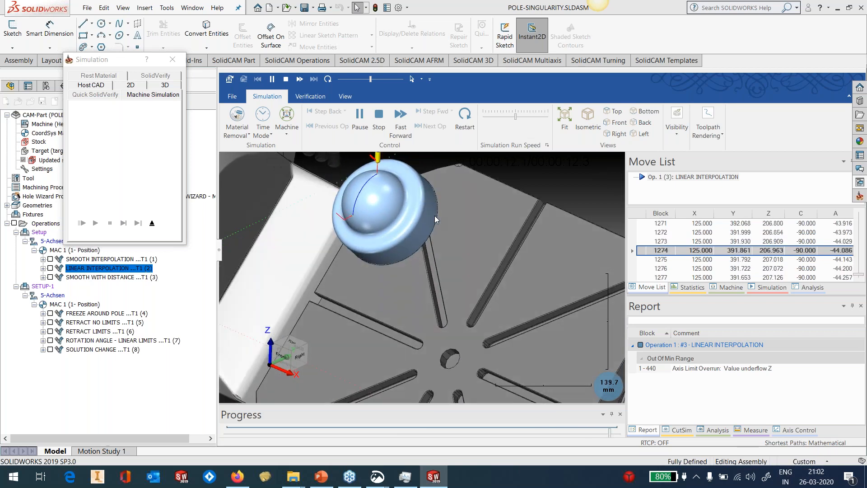
scroll(443, 265, "up", 1)
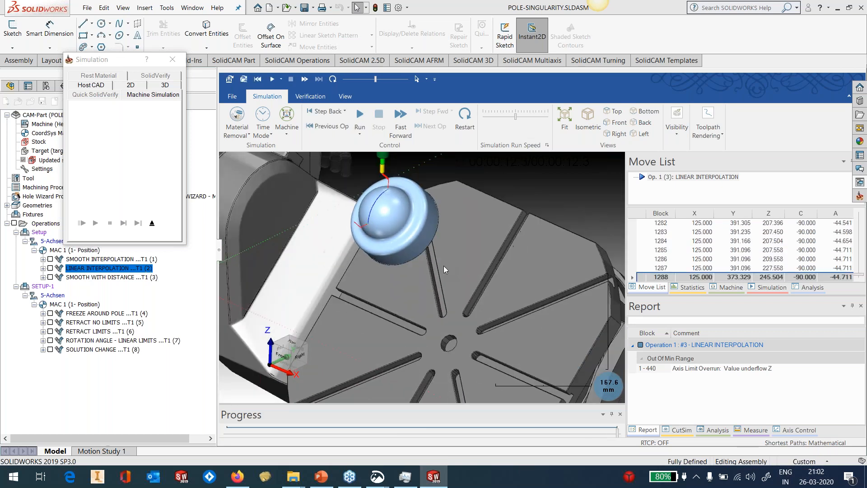
scroll(444, 265, "up", 4)
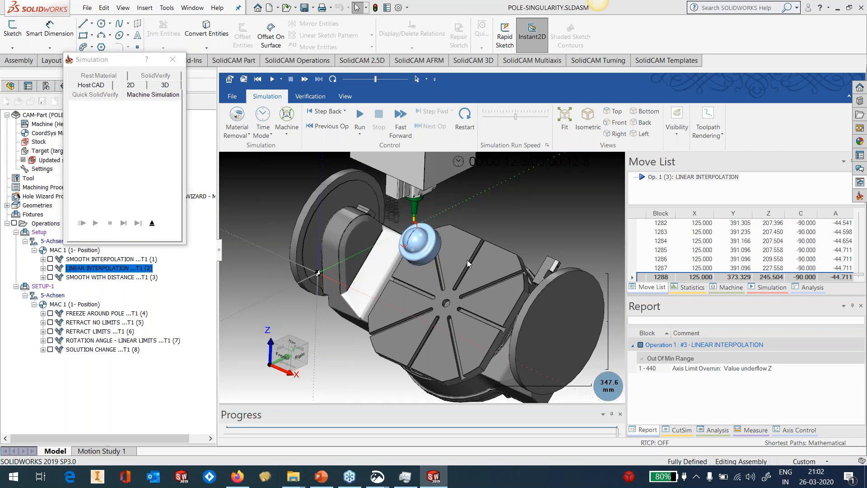
middle_click_drag(467, 259, 405, 226)
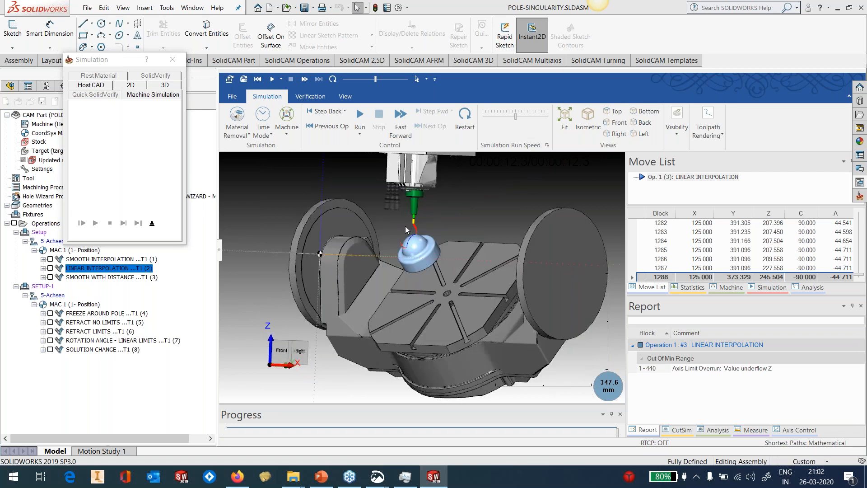
- Analyze the LINEAR INTERPOLATION toolpath with the Tool Number color scheme, inspect it close up on the dome, and exit the simulation
scroll(405, 226, "up", 1)
left_click(807, 287)
left_click(708, 179)
left_click(670, 202)
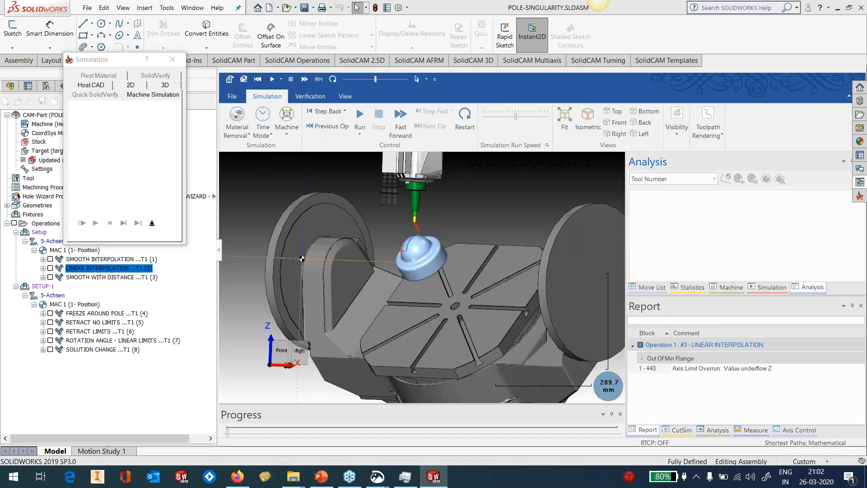
scroll(443, 328, "up", 5)
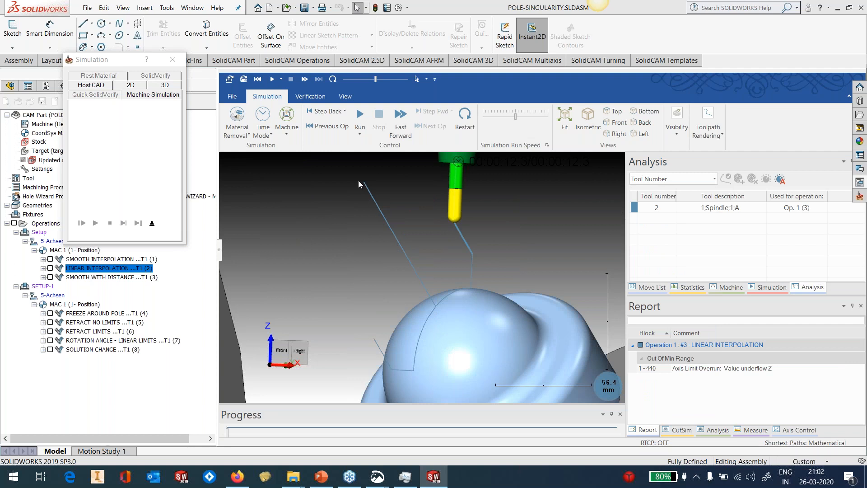
left_click(152, 223)
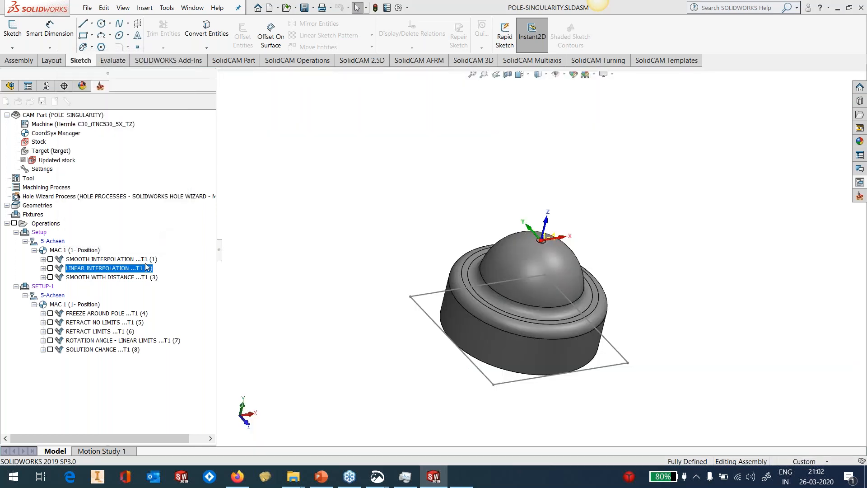
- Review the advanced machine control settings of LINEAR INTERPOLATION, including pole handling and the tool repositioning angle change, and close the operation
right_click(140, 266)
left_click(188, 115)
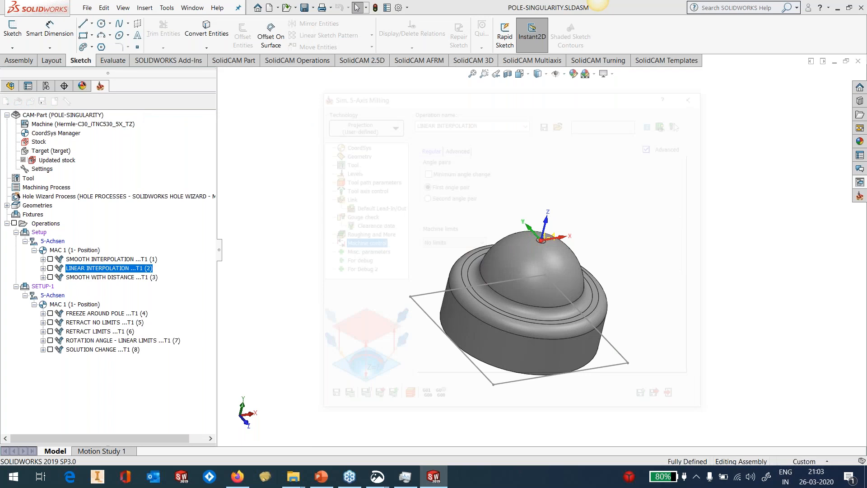
left_click(456, 147)
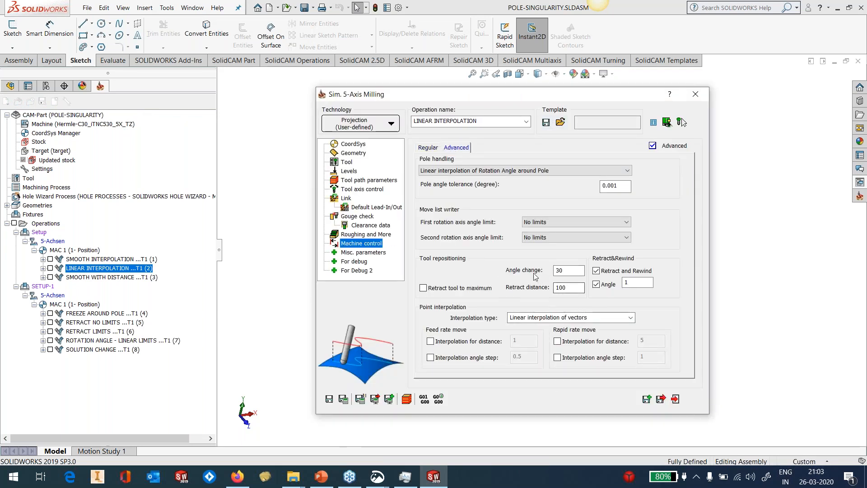
double_click(557, 270)
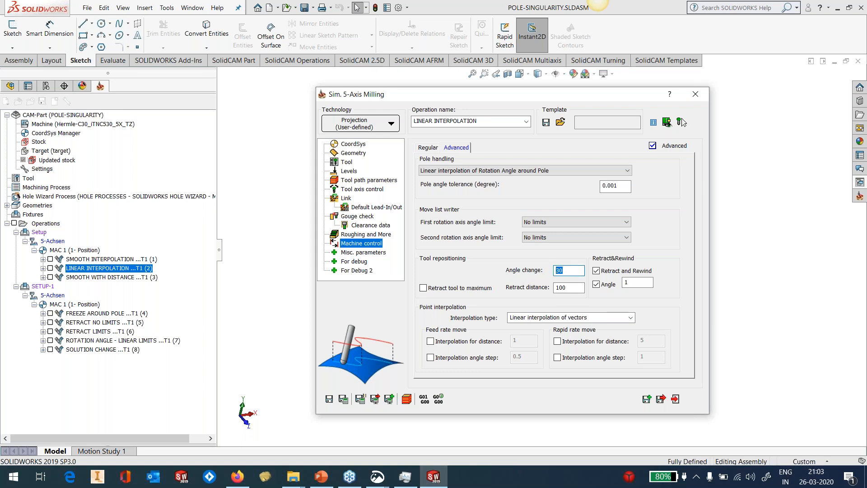
key("Tab")
left_click(695, 95)
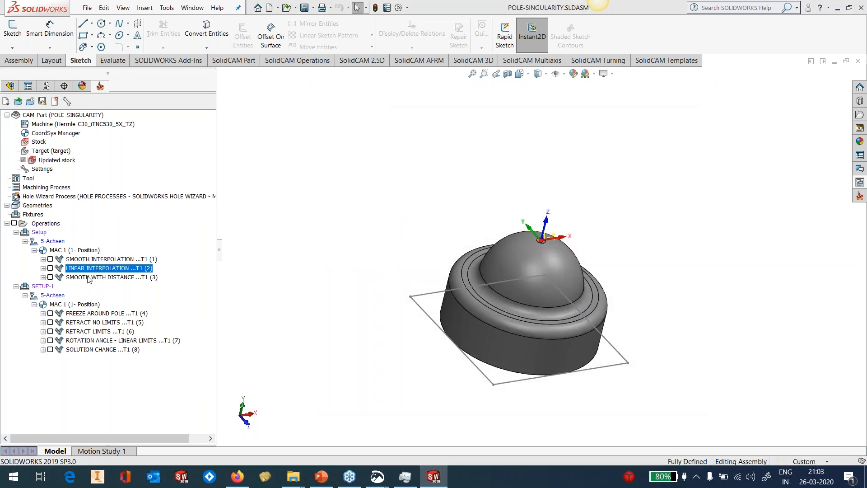
- Open SMOOTH WITH DISTANCE for editing, review the maximum distance in its surface quality settings, and launch its simulation
right_click(89, 278)
left_click(115, 115)
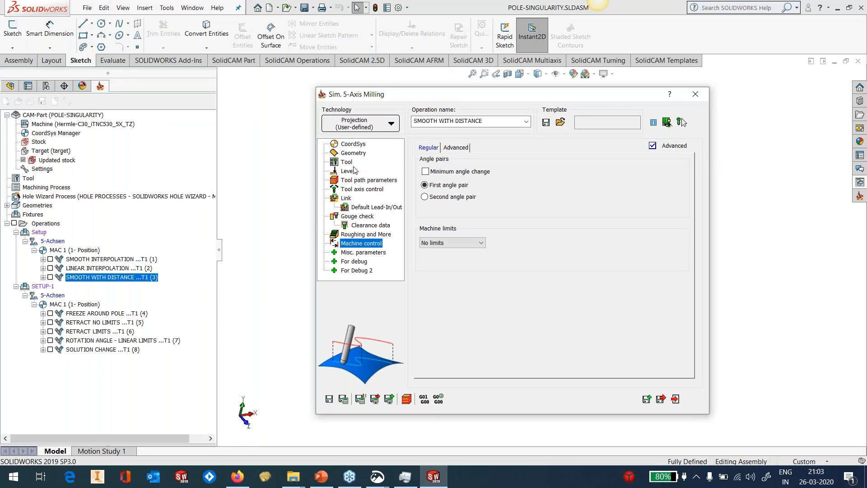
left_click(356, 181)
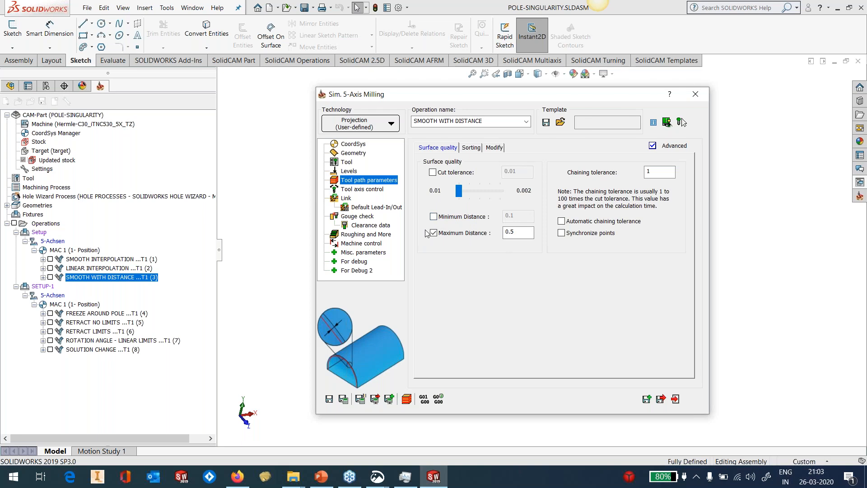
left_click(407, 399)
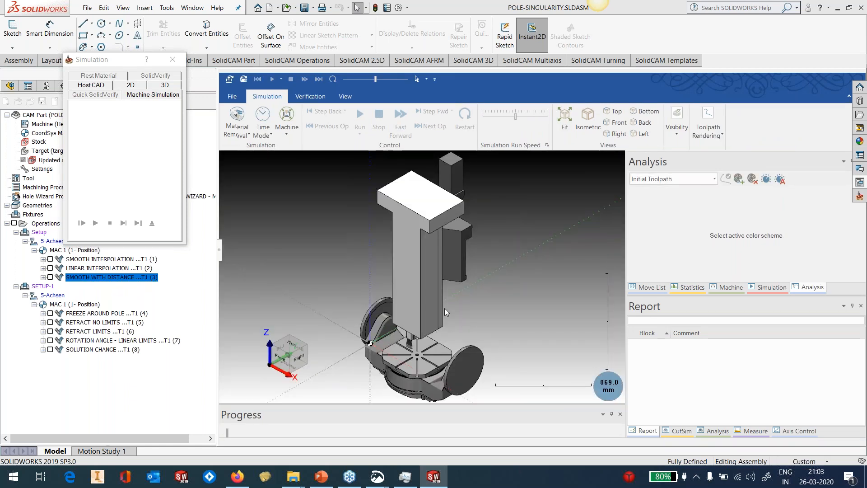
- Display the toolpath points in the SMOOTH WITH DISTANCE simulation and inspect their spacing close up on the dome
scroll(449, 377, "up", 1)
scroll(449, 376, "down", 8)
scroll(446, 402, "up", 5)
scroll(449, 386, "up", 10)
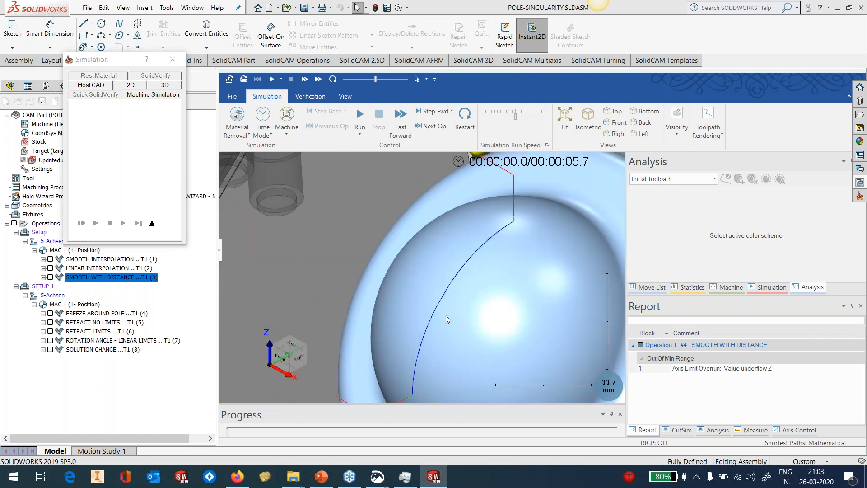
middle_click_drag(459, 287, 465, 265)
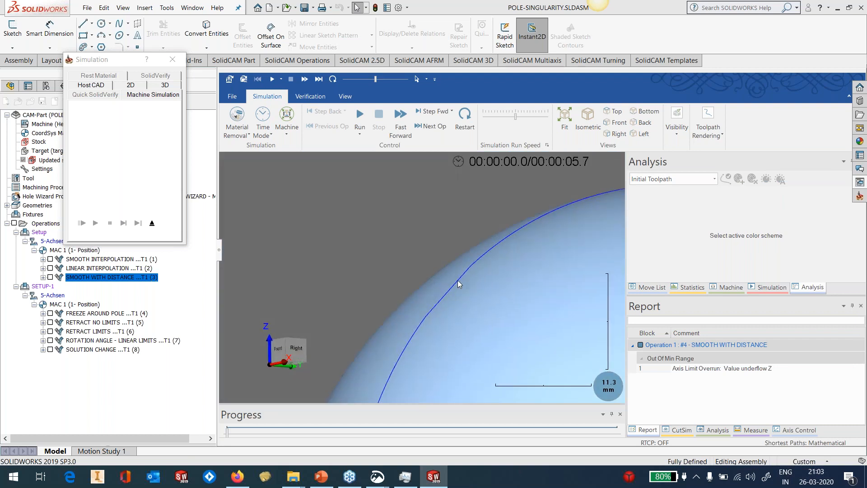
left_click(696, 141)
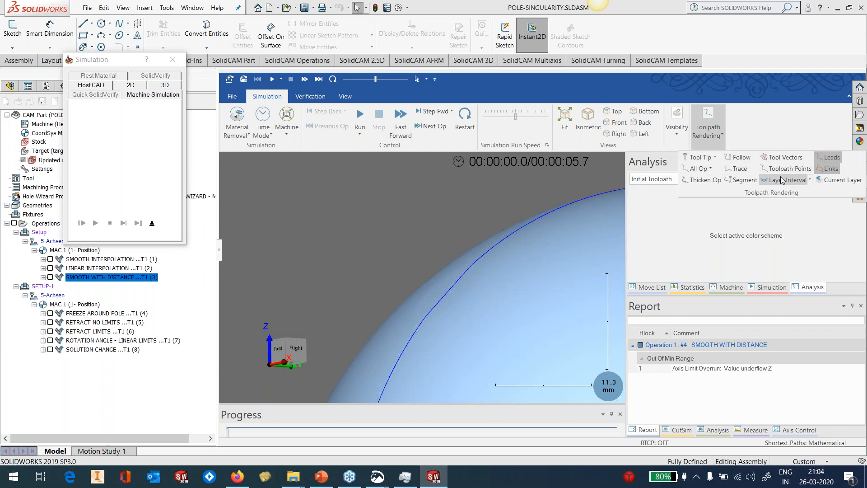
left_click(785, 173)
scroll(443, 313, "up", 5)
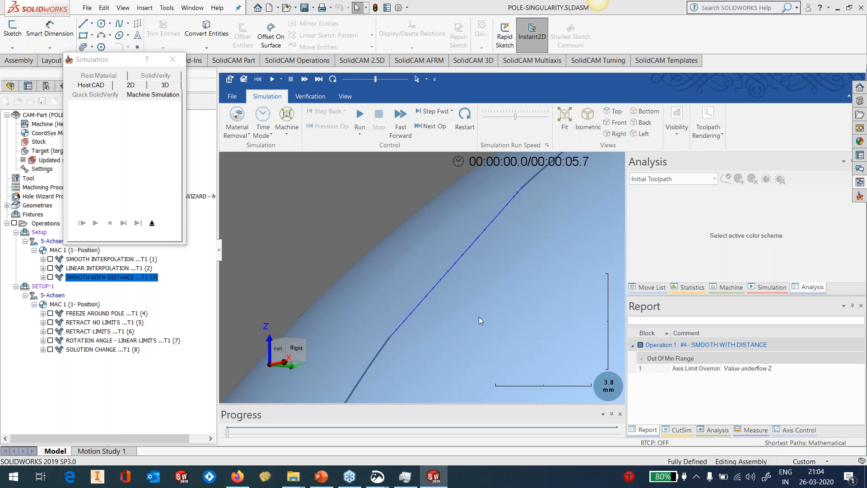
- Run the SMOOTH WITH DISTANCE machine simulation with the domed workpiece and rotary table in view
scroll(478, 316, "down", 15)
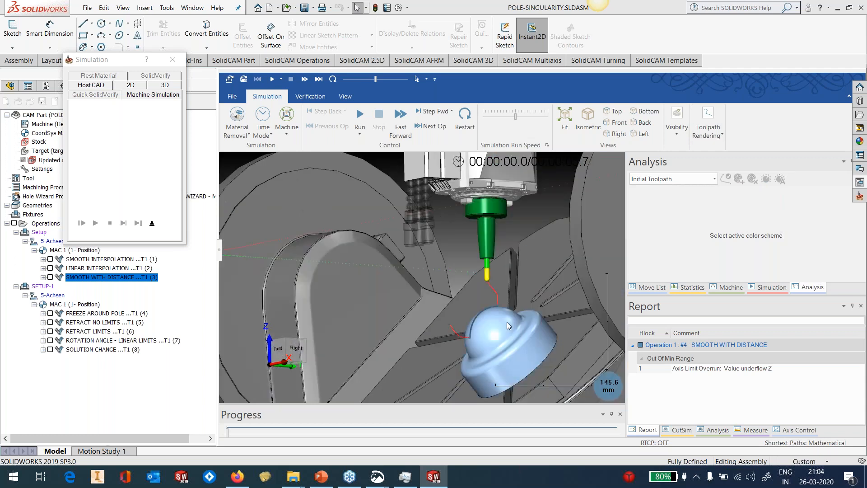
scroll(507, 322, "down", 7)
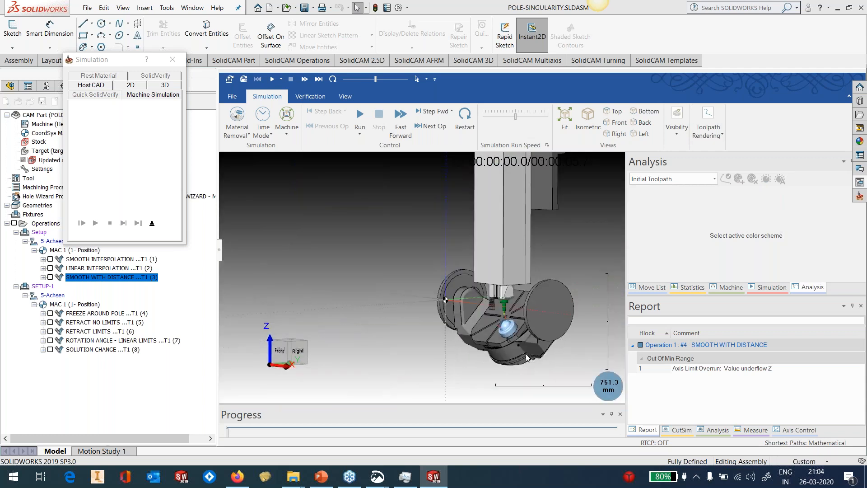
scroll(527, 357, "up", 5)
left_click(360, 118)
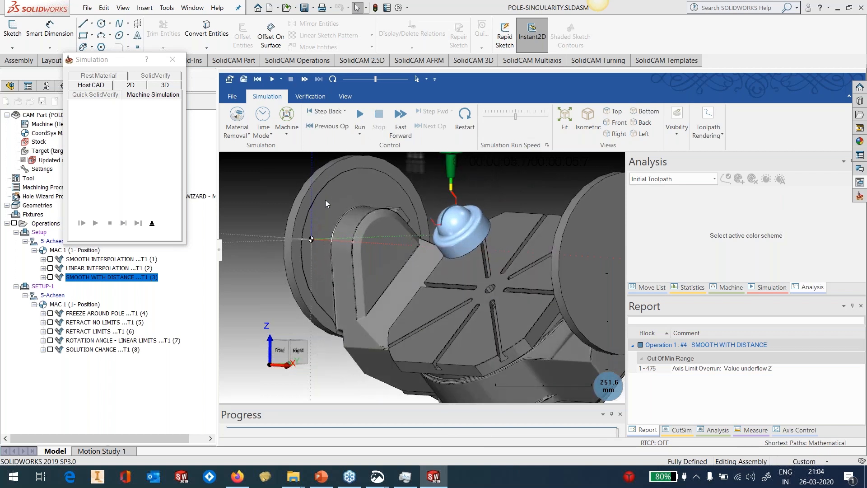
- Step through the SMOOTH WITH DISTANCE moves near the pole in the move list, examining the C-axis changes, and close the operation
left_click(649, 287)
left_click_drag(857, 274, 859, 245)
scroll(820, 256, "up", 10)
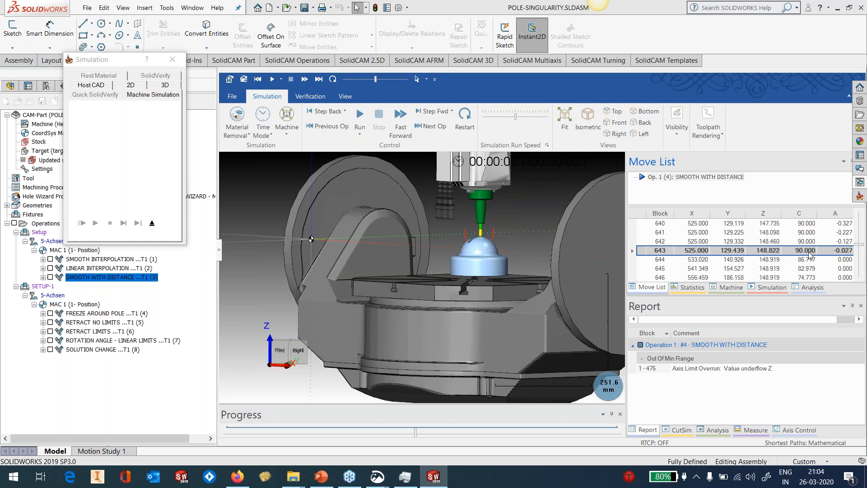
scroll(813, 261, "down", 2)
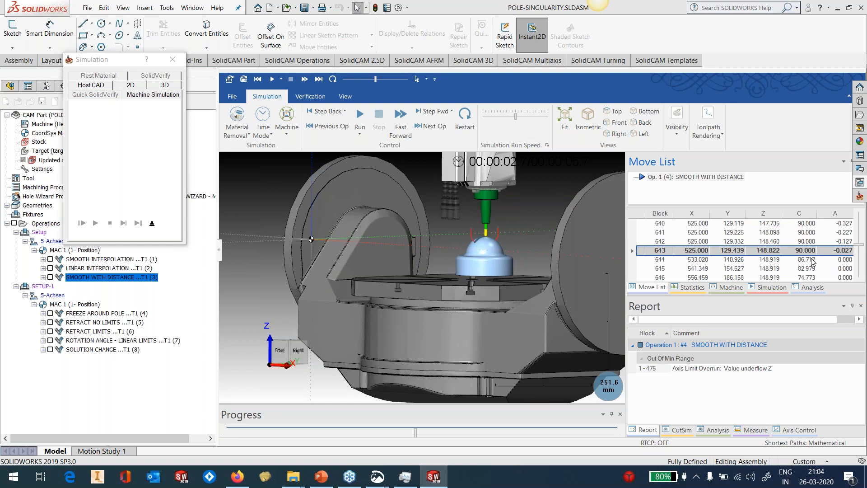
scroll(813, 261, "down", 1)
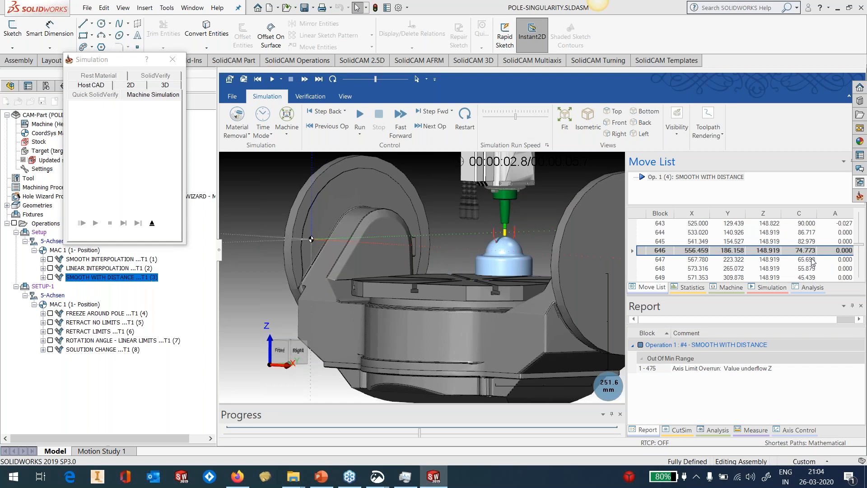
scroll(812, 261, "down", 3)
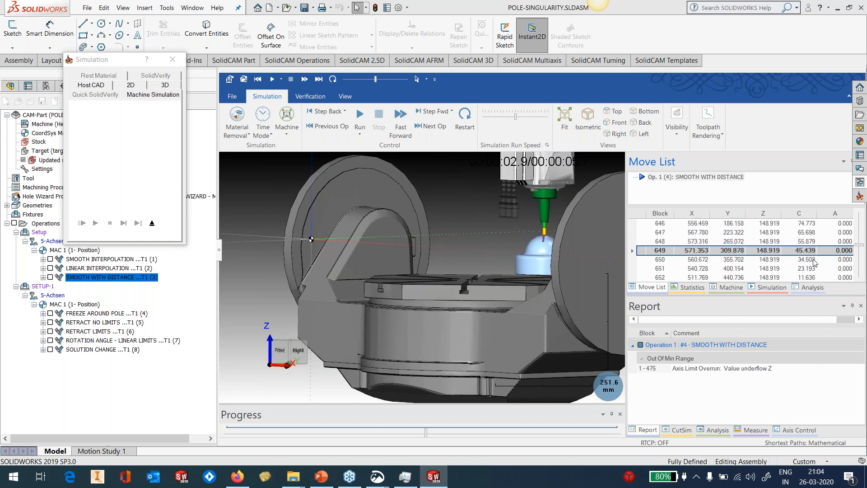
scroll(814, 262, "down", 1)
scroll(814, 263, "down", 1)
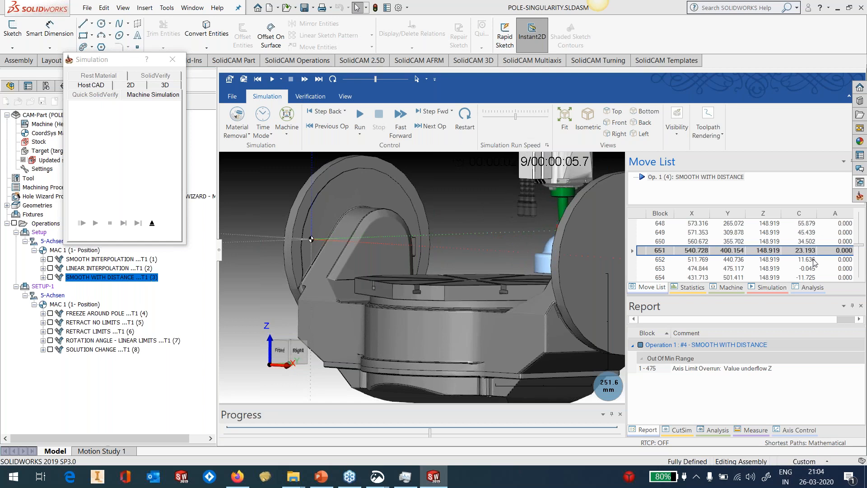
scroll(814, 263, "down", 1)
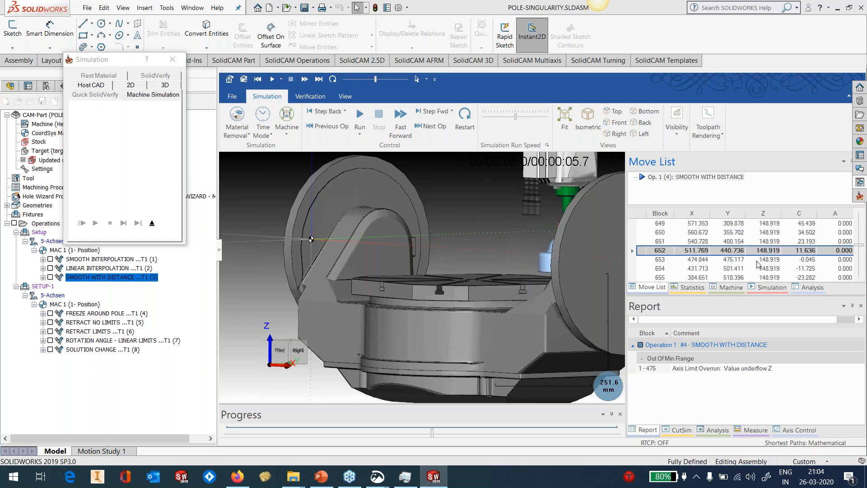
left_click(697, 242)
double_click(696, 243)
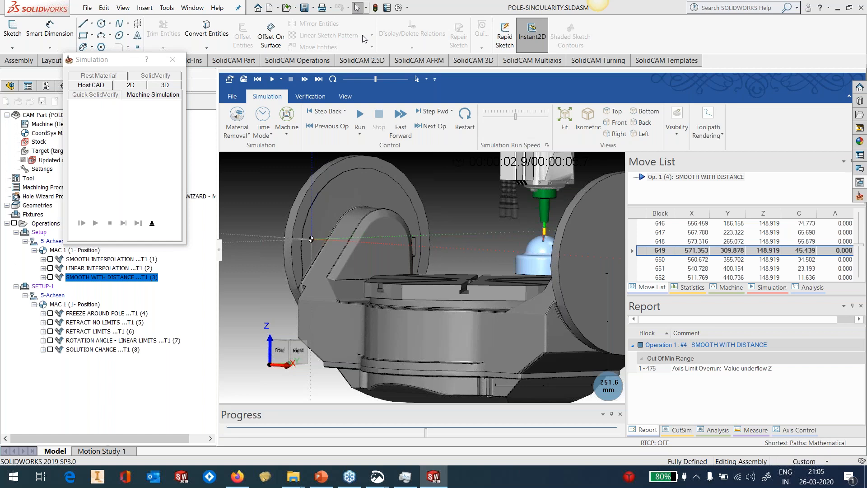
left_click(154, 224)
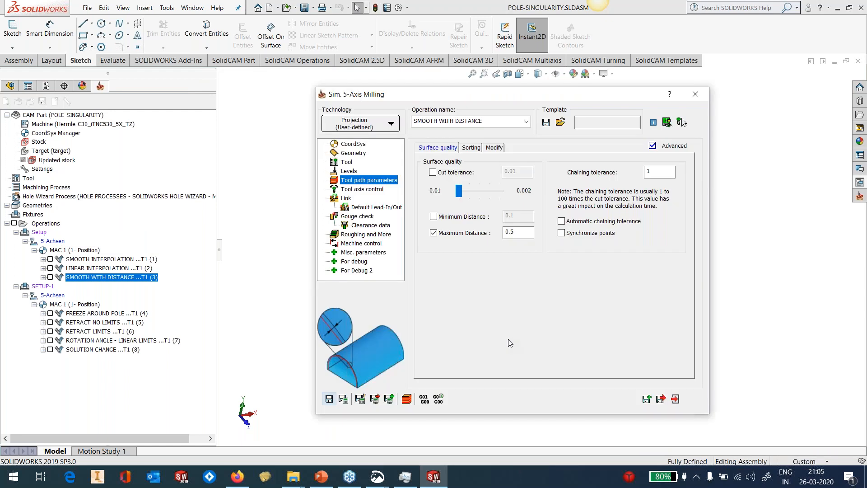
key("Escape")
- Open FREEZE AROUND POLE for editing and review its side tilt angle and advanced machine control pole handling settings
left_click(54, 313)
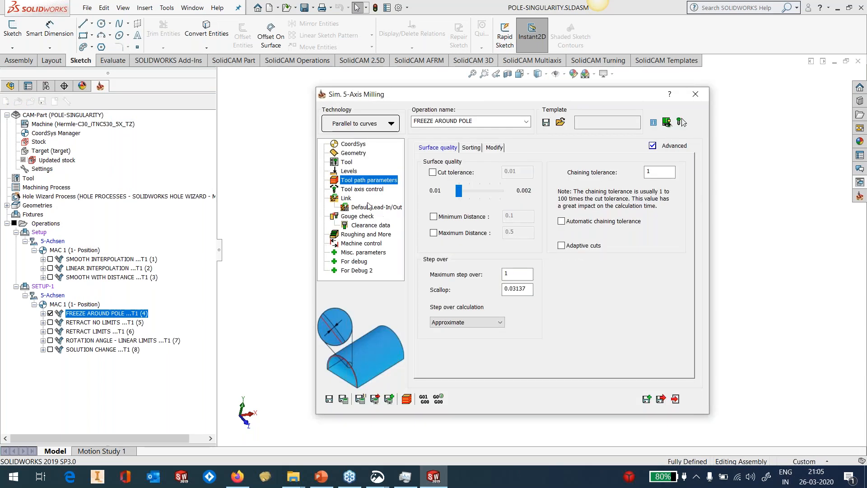
left_click(366, 190)
left_click_drag(529, 288, 515, 289)
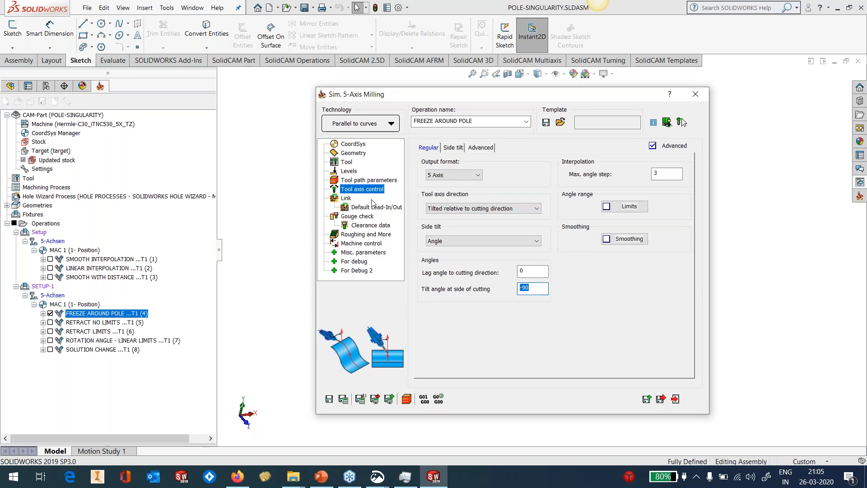
left_click(361, 234)
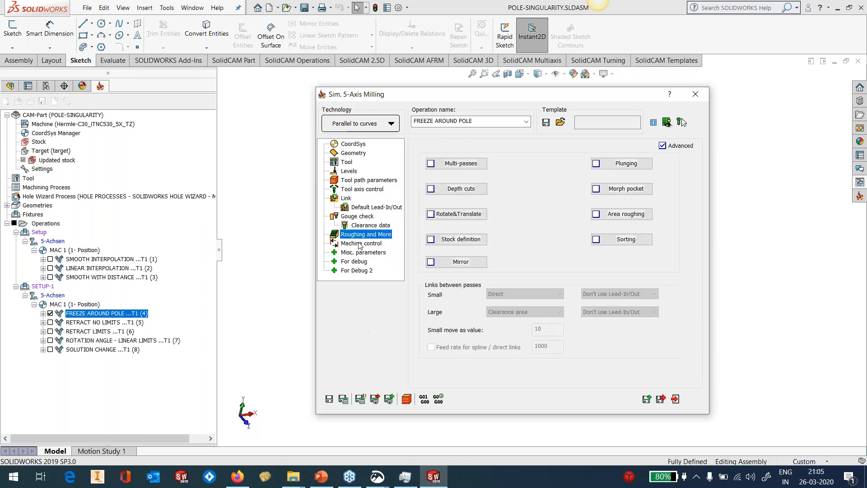
left_click(361, 243)
left_click(455, 147)
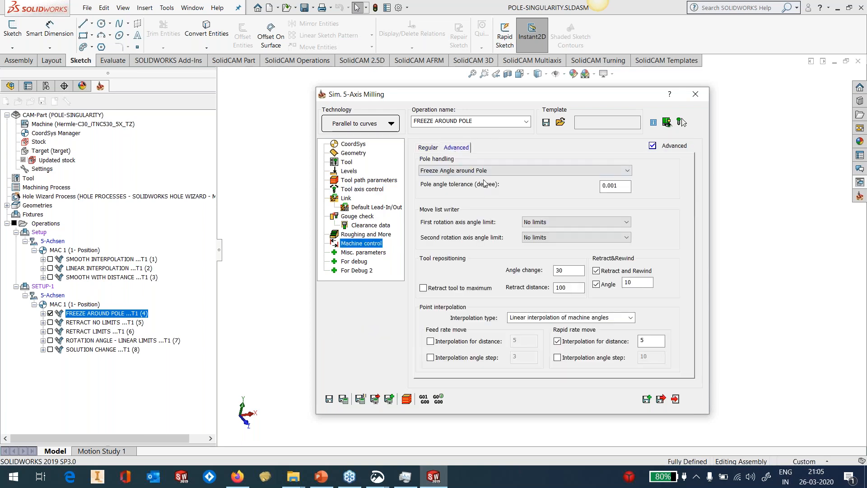
- Run the FREEZE AROUND POLE machine simulation at increased speed with the domed workpiece in close view, and exit it
left_click(410, 401)
left_click(145, 87)
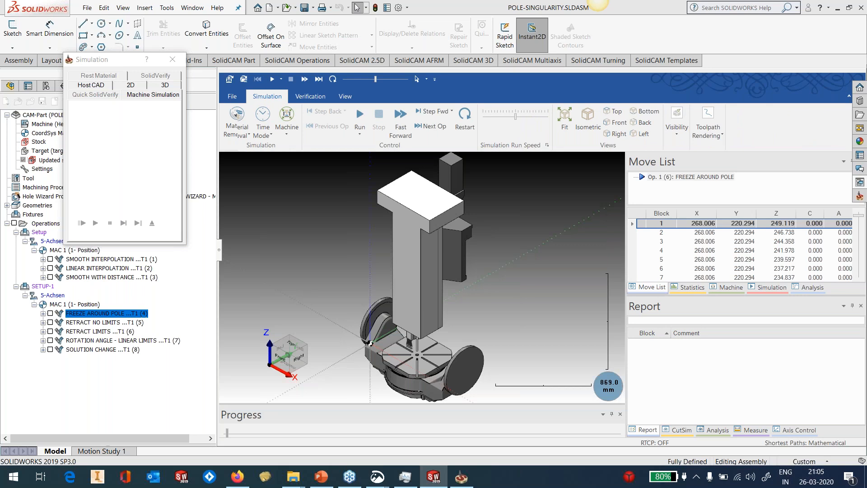
scroll(417, 347, "up", 10)
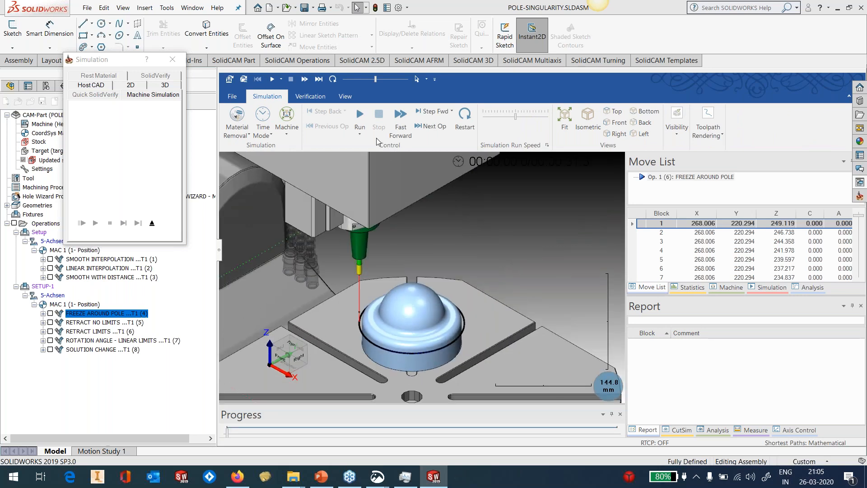
left_click(364, 114)
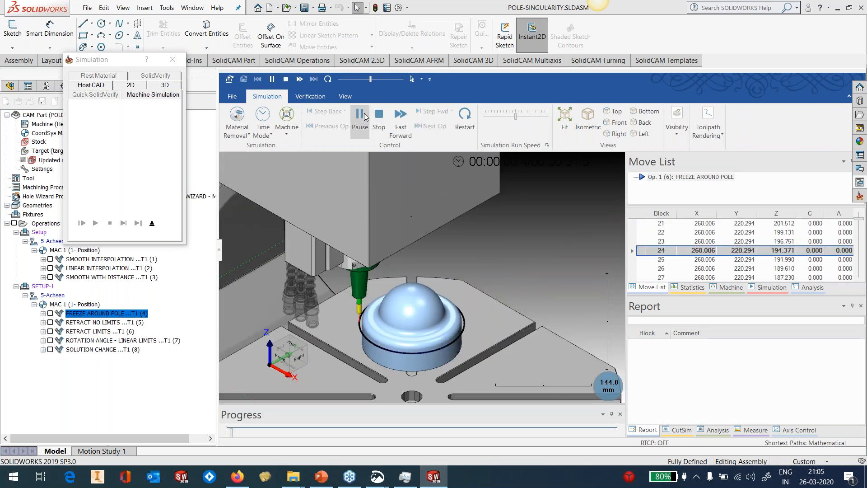
left_click(522, 118)
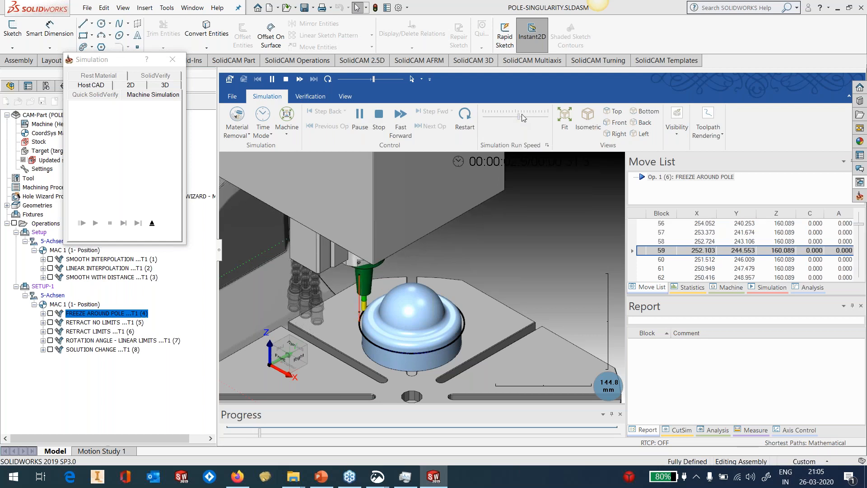
left_click_drag(523, 117, 532, 116)
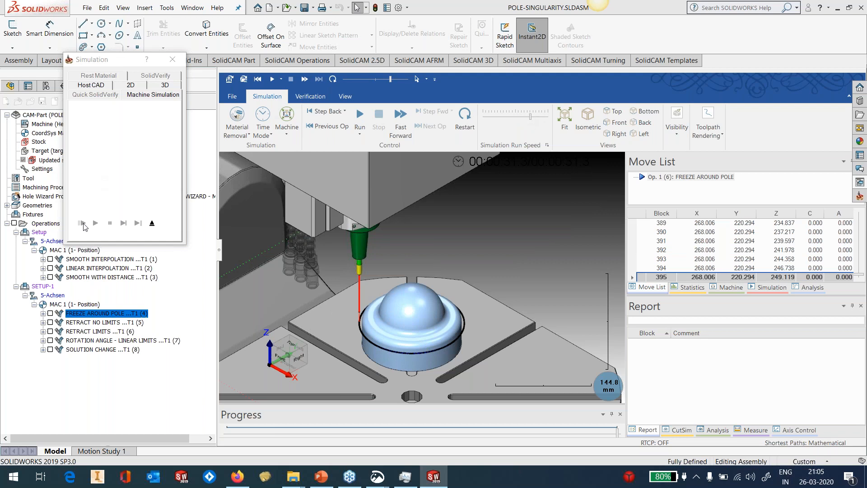
left_click(152, 223)
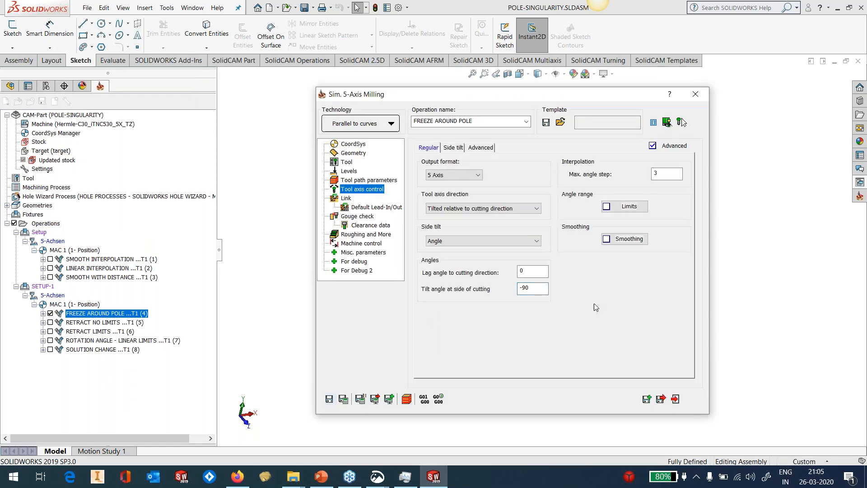
- Set the tilt angle at side of cutting of FREEZE AROUND POLE to -89.998, save, and recalculate the operation
left_click(541, 291)
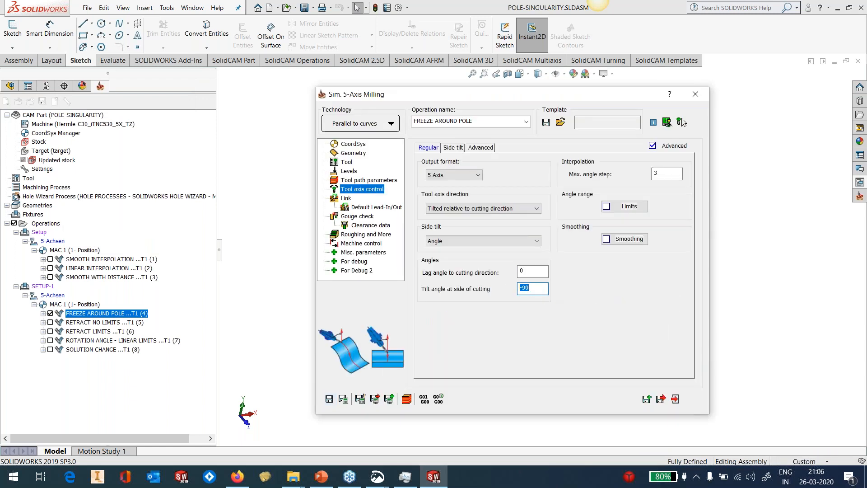
type("-")
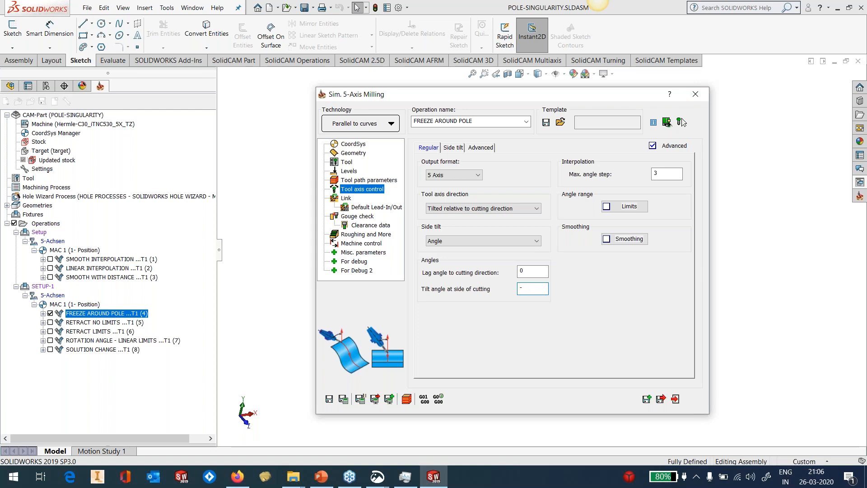
type("89.998")
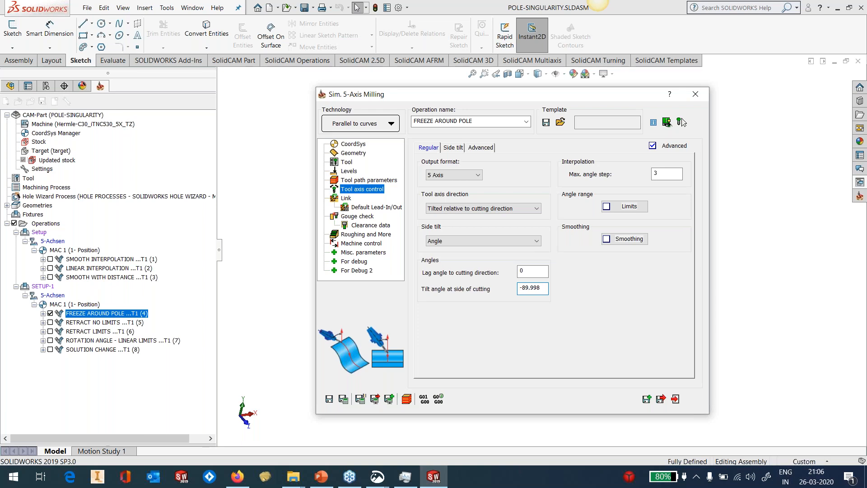
left_click_drag(540, 287, 507, 287)
left_click(343, 399)
left_click(343, 400)
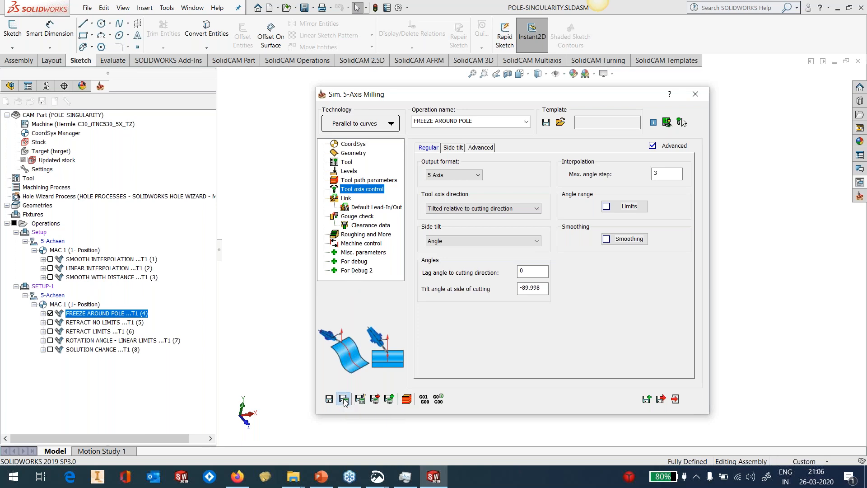
left_click(411, 199)
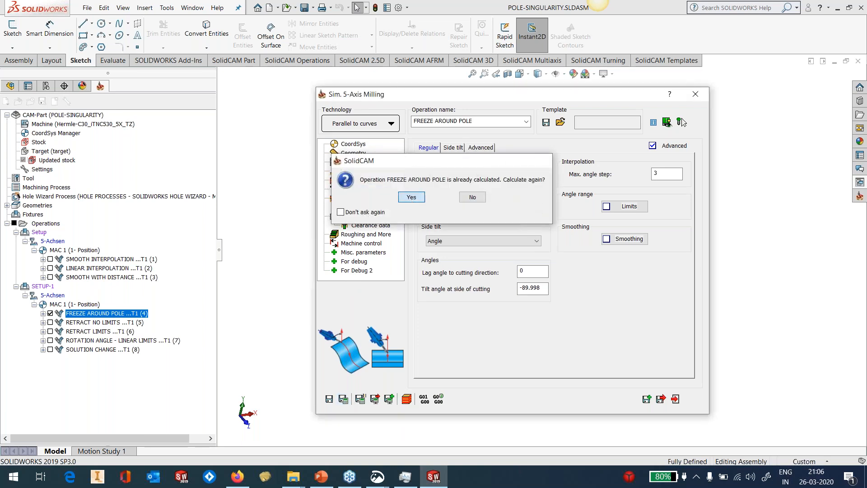
- Run the recalculated FREEZE AROUND POLE machine simulation at reduced speed, pause to examine the rotary moves, and exit it
left_click(407, 399)
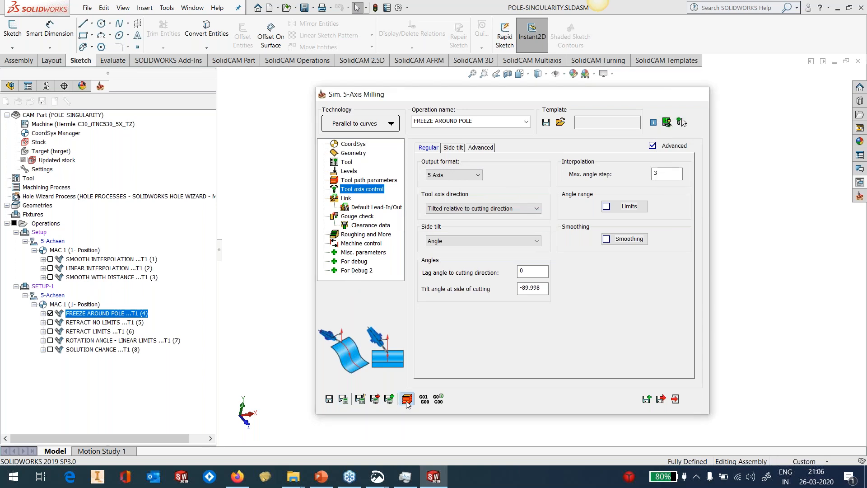
left_click(166, 88)
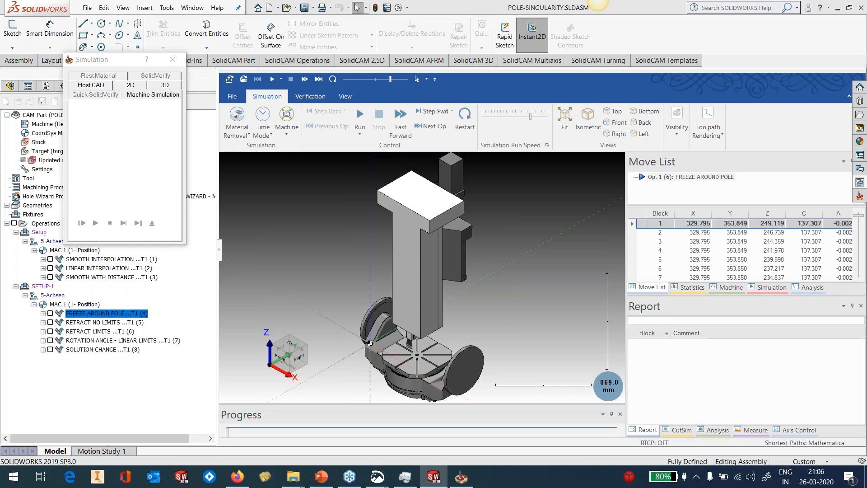
scroll(416, 360, "up", 6)
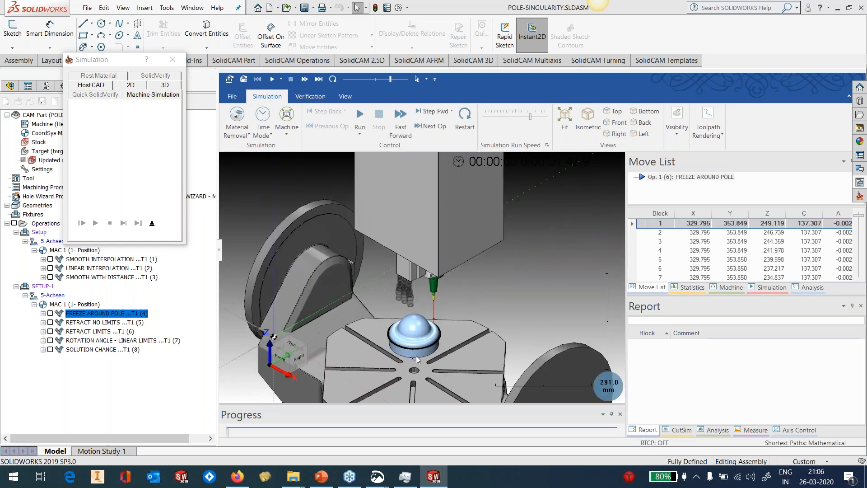
scroll(417, 359, "up", 4)
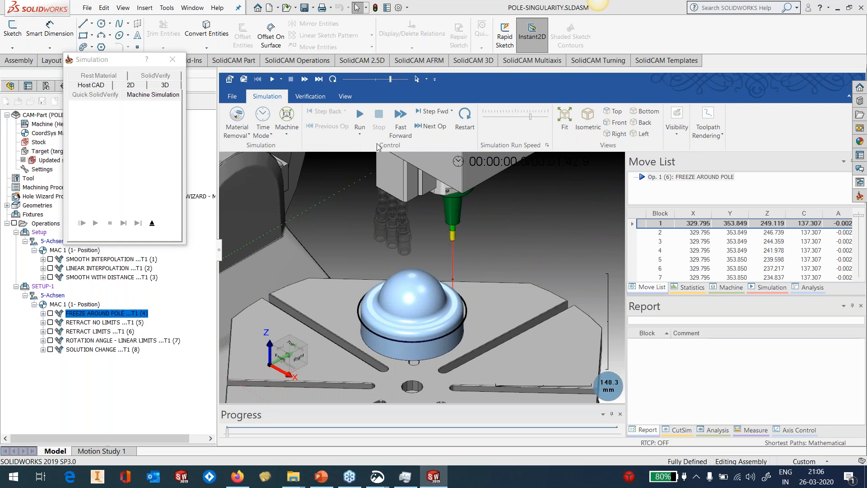
left_click_drag(530, 116, 521, 116)
left_click(360, 116)
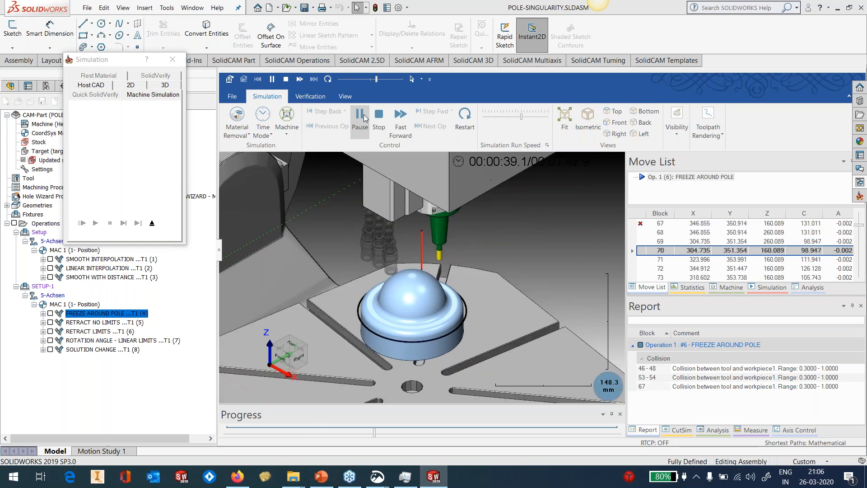
left_click(364, 118)
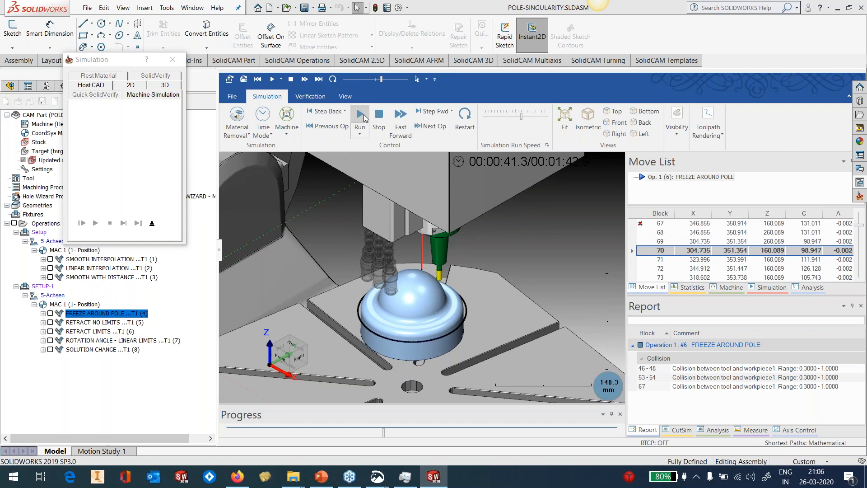
left_click(152, 223)
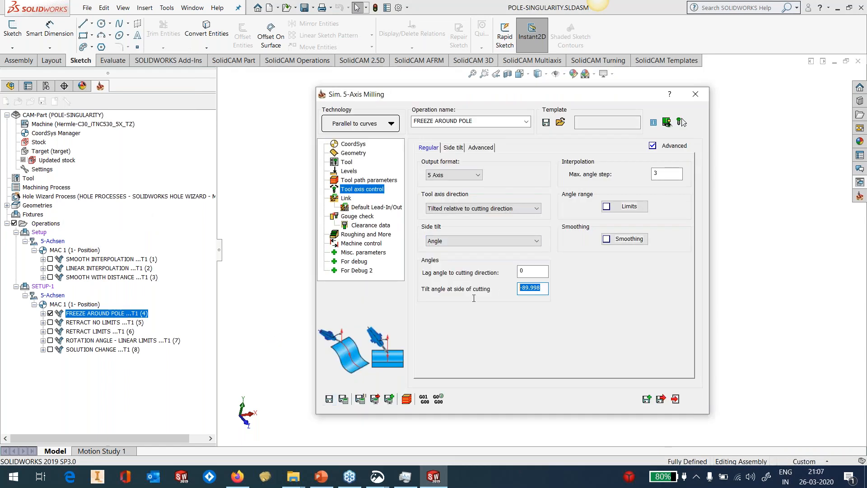
- Set the tilt angle at side of cutting of FREEZE AROUND POLE to -90, save and recalculate, and close the operation
type("-90")
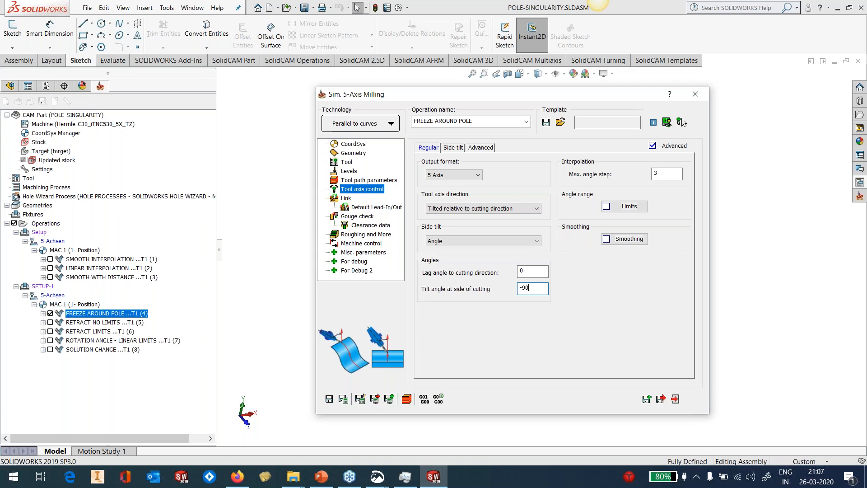
left_click(329, 399)
left_click(344, 399)
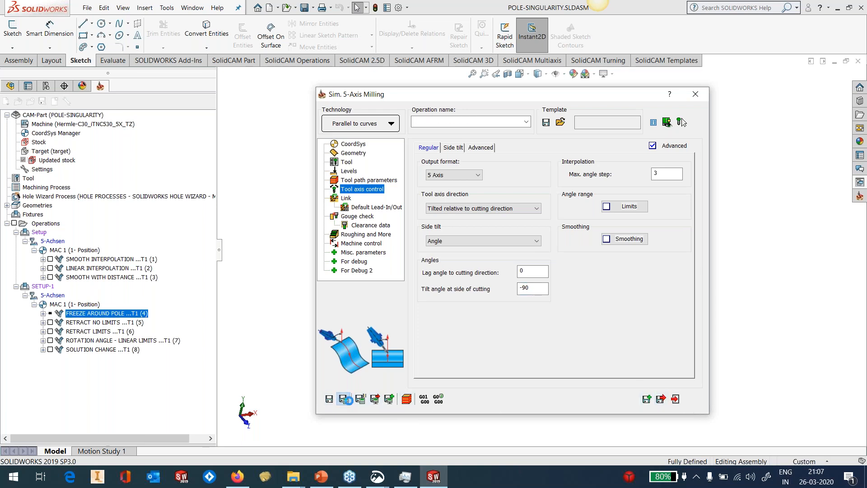
left_click(676, 399)
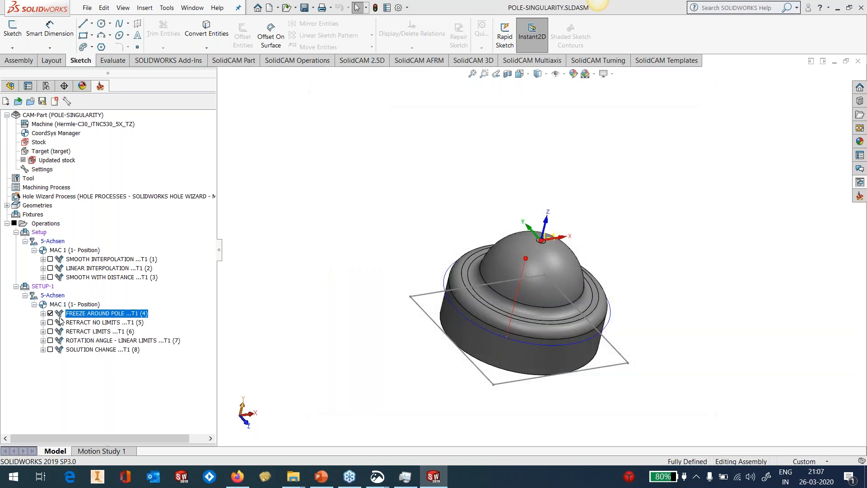
- Open the machine simulation of RETRACT NO LIMITS with the domed workpiece in close view and hide the toolpath points
left_click(50, 314)
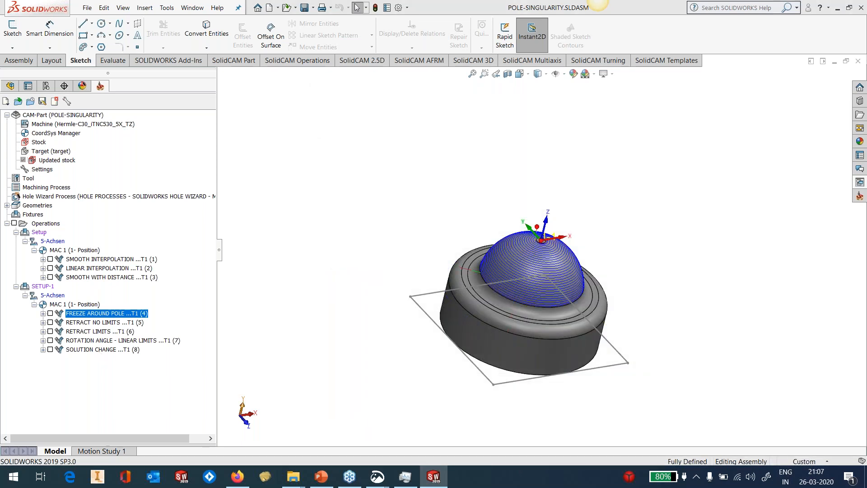
left_click(51, 322)
right_click(97, 319)
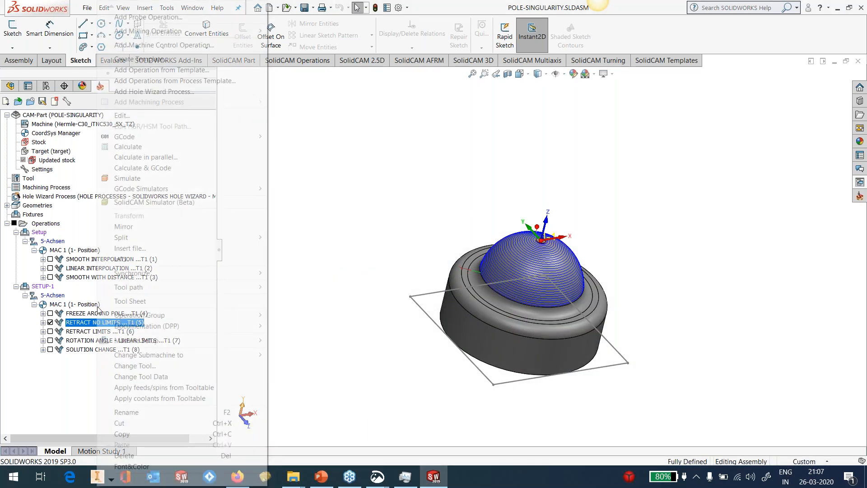
left_click(129, 178)
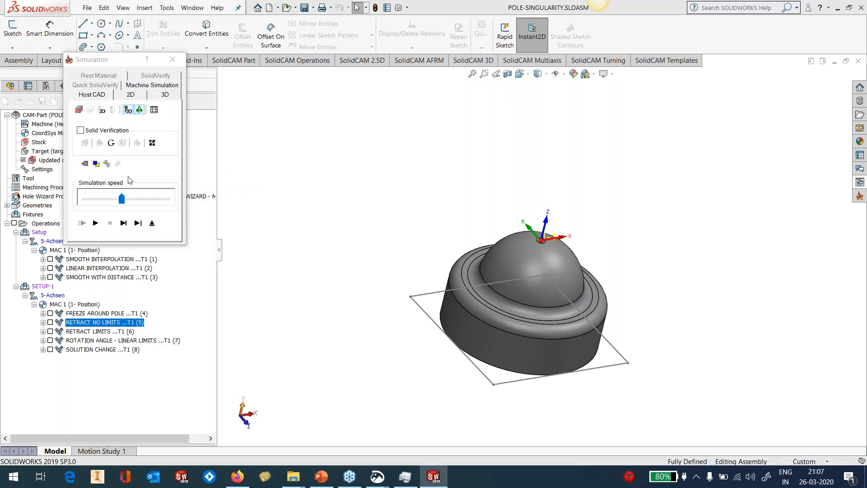
left_click(165, 85)
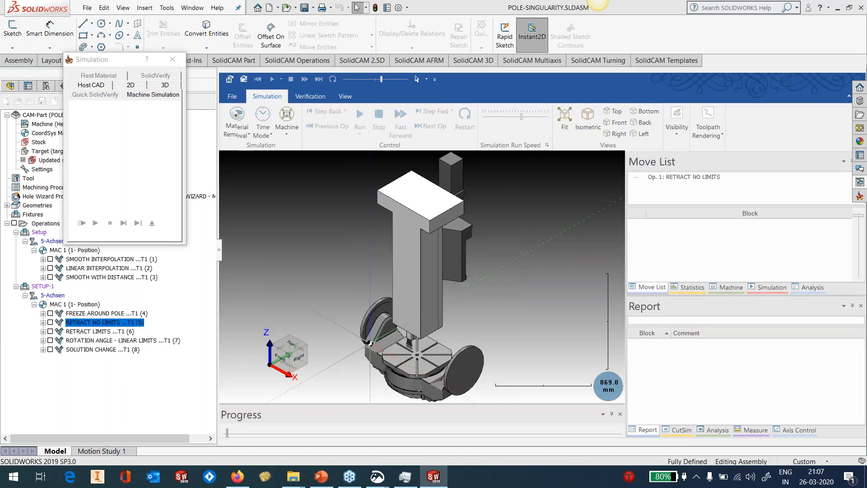
scroll(416, 348, "up", 3)
left_click(708, 129)
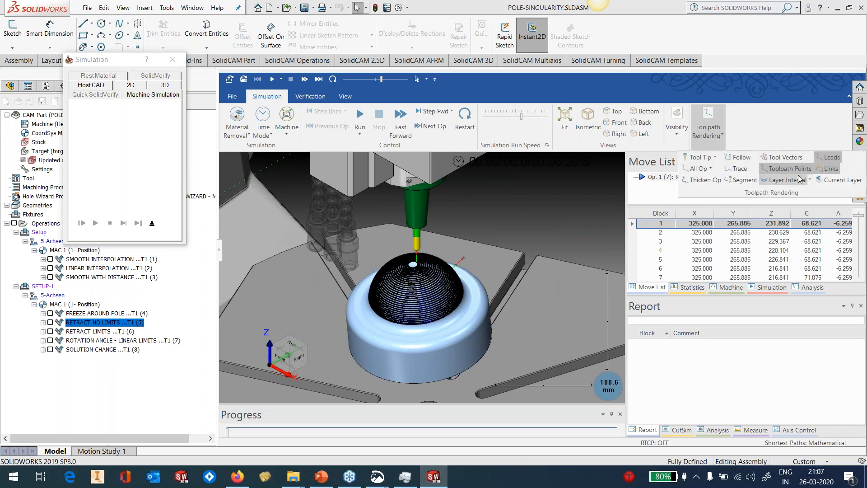
left_click(800, 178)
- Run the RETRACT NO LIMITS machine simulation, increase its speed while watching the rotary axes, and exit it
left_click(360, 134)
left_click(379, 162)
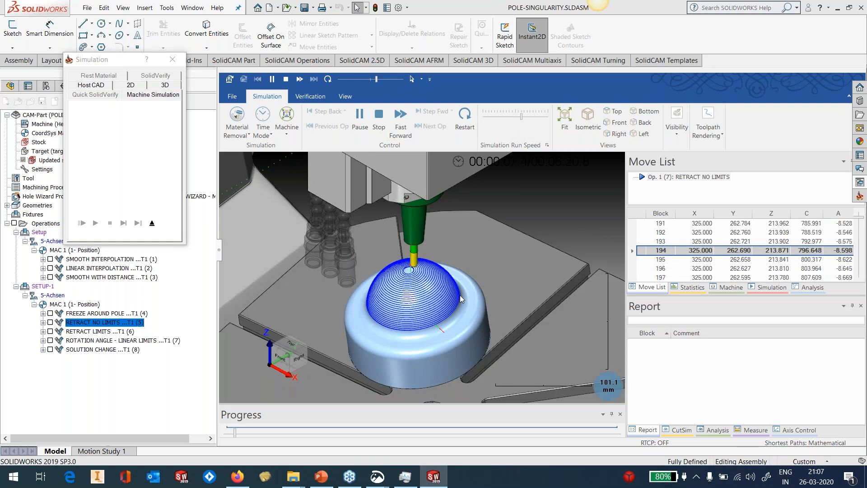
scroll(460, 298, "down", 6)
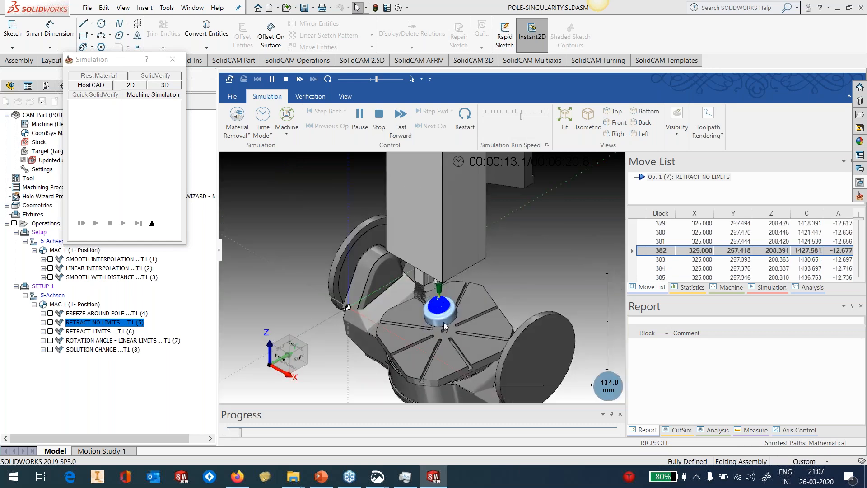
scroll(443, 323, "up", 4)
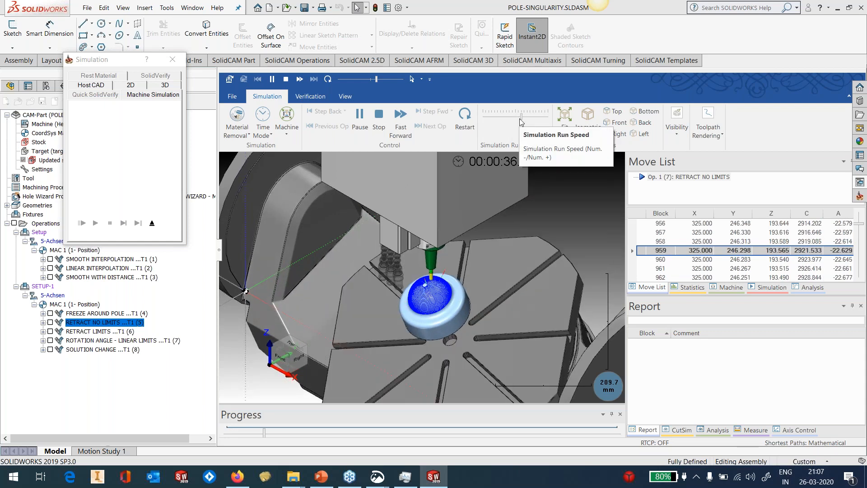
left_click_drag(520, 116, 528, 116)
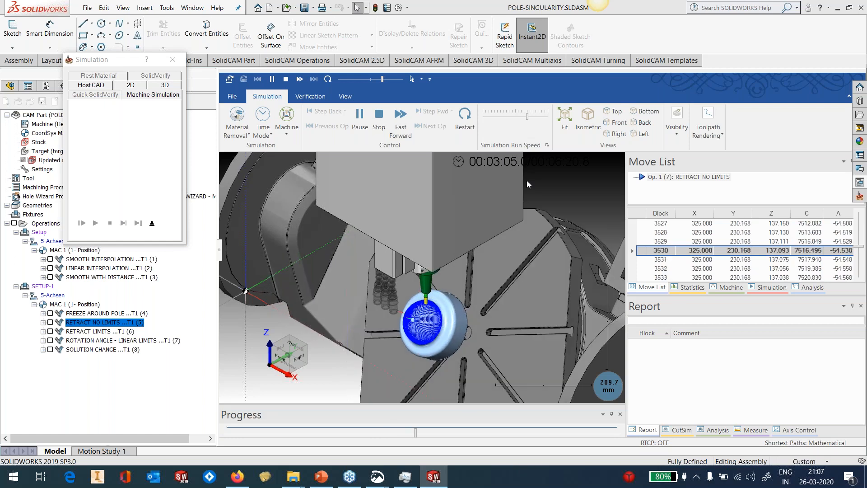
left_click(360, 122)
left_click(152, 224)
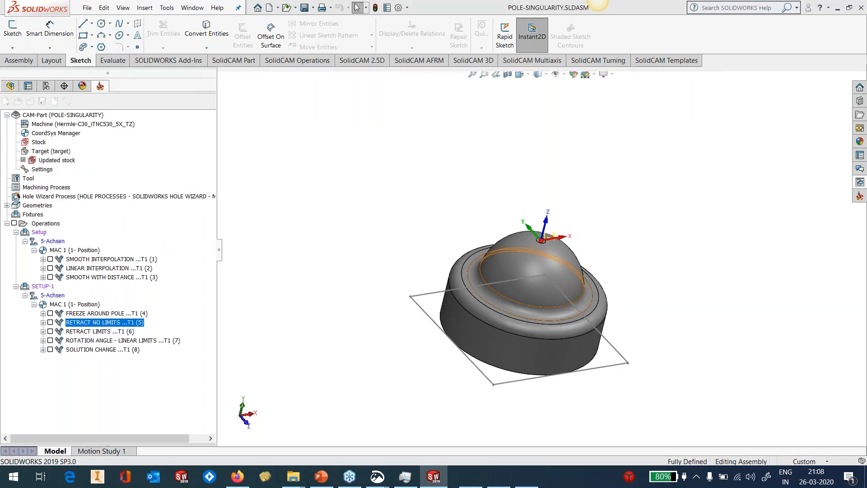
- Set the Hermle machine's C axis limits to a minimum of 0 and a maximum of 360 degrees, and close the machine definition
double_click(42, 124)
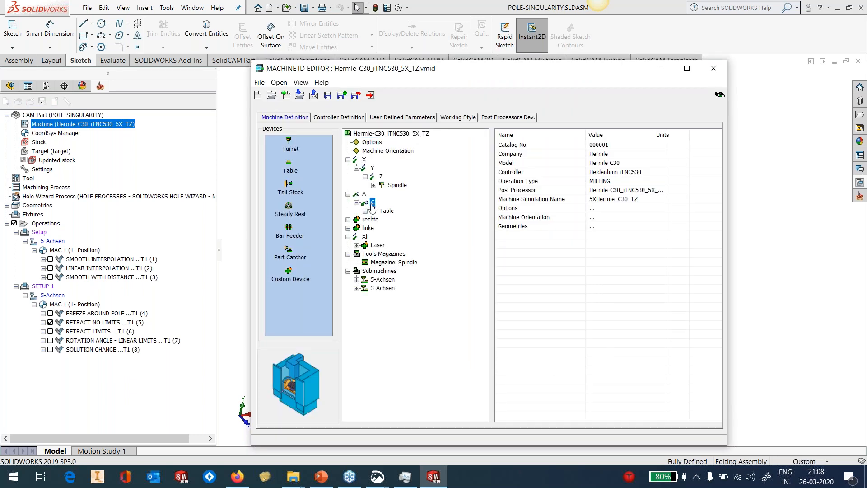
left_click(631, 189)
type("0")
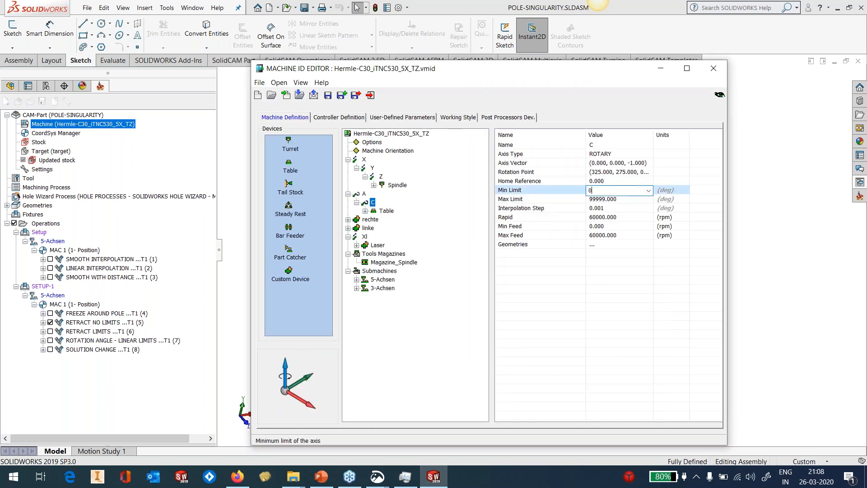
left_click(625, 200)
type("360")
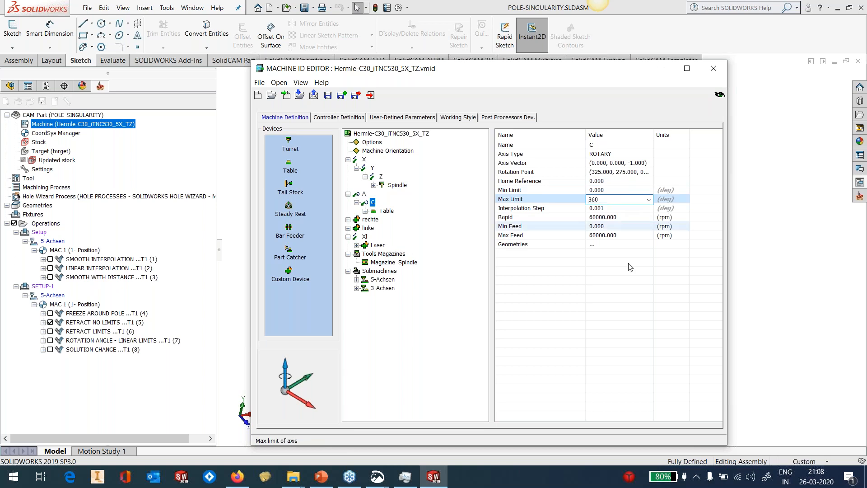
left_click(634, 287)
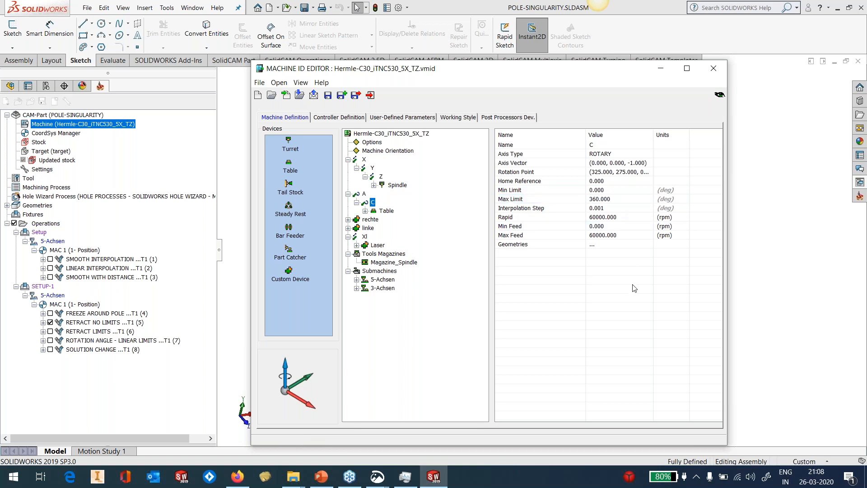
left_click(717, 68)
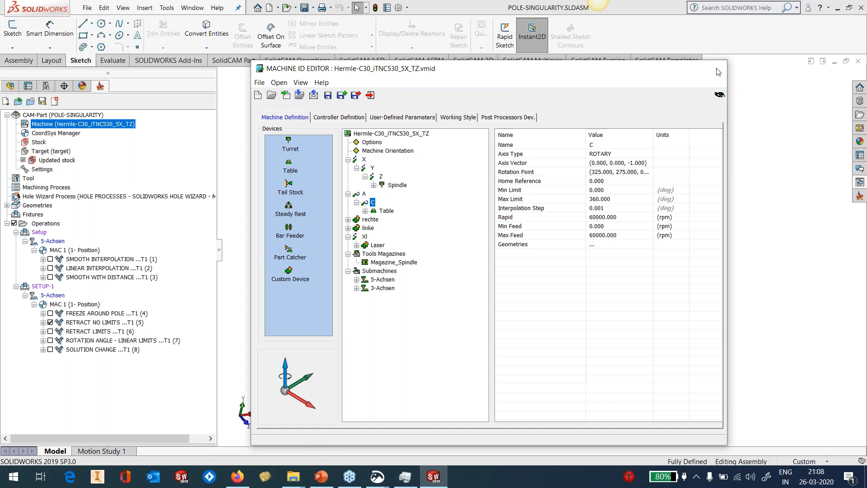
- Open RETRACT LIMITS for editing and examine its advanced machine control settings for tool repositioning and Retract and Rewind
left_click(50, 323)
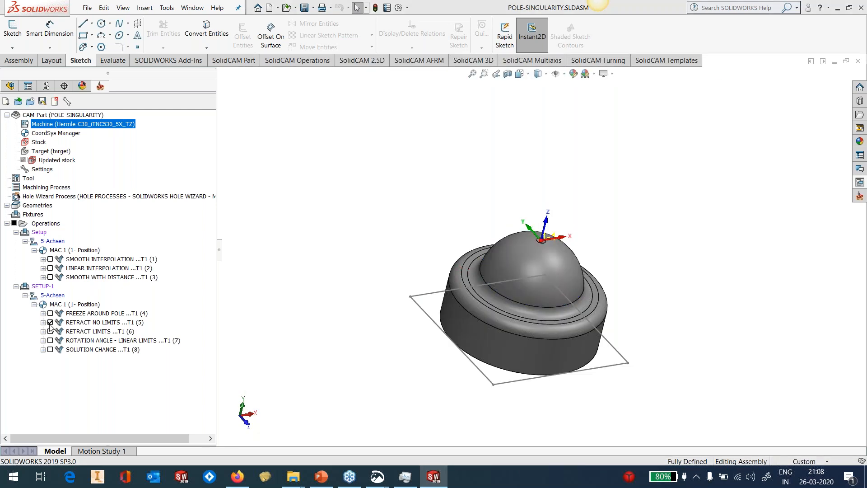
left_click(77, 332)
right_click(78, 332)
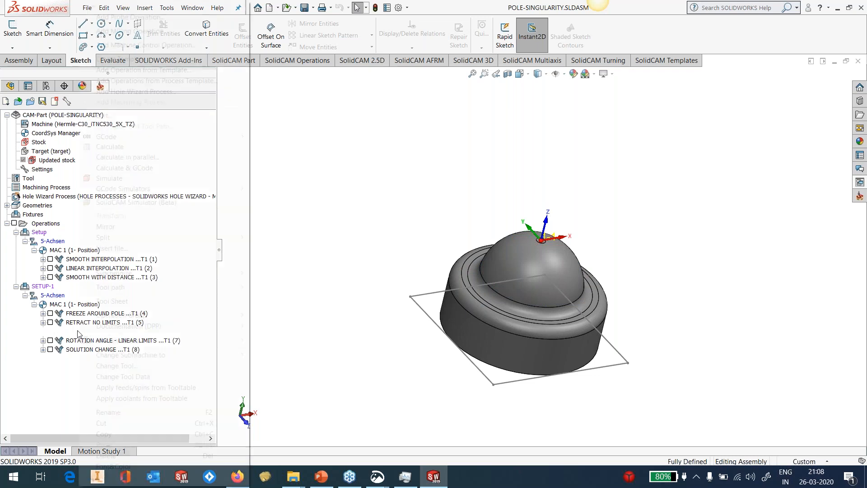
left_click(123, 116)
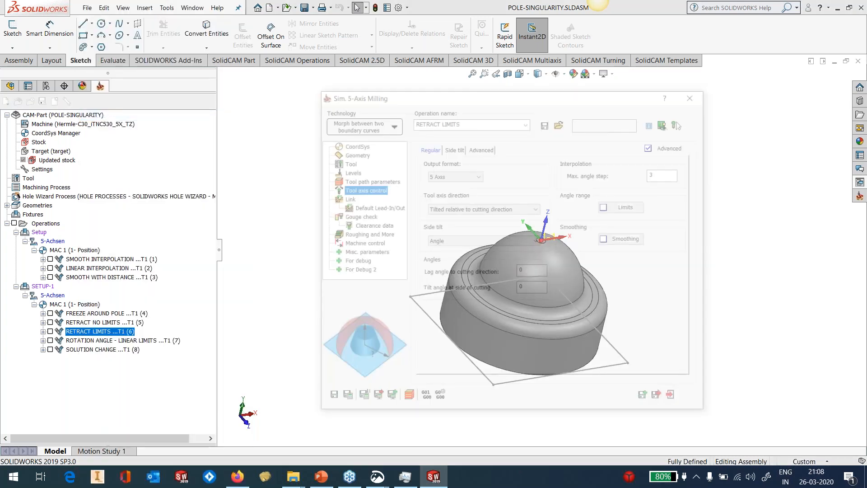
left_click(355, 244)
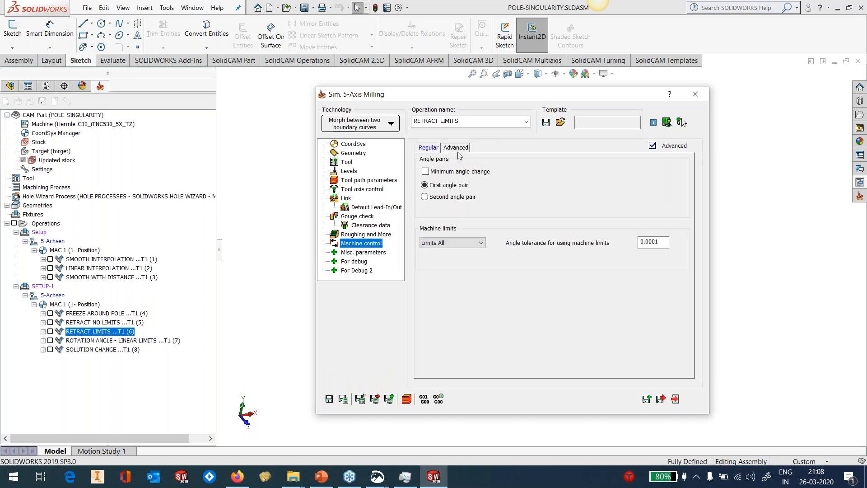
left_click(459, 148)
double_click(556, 270)
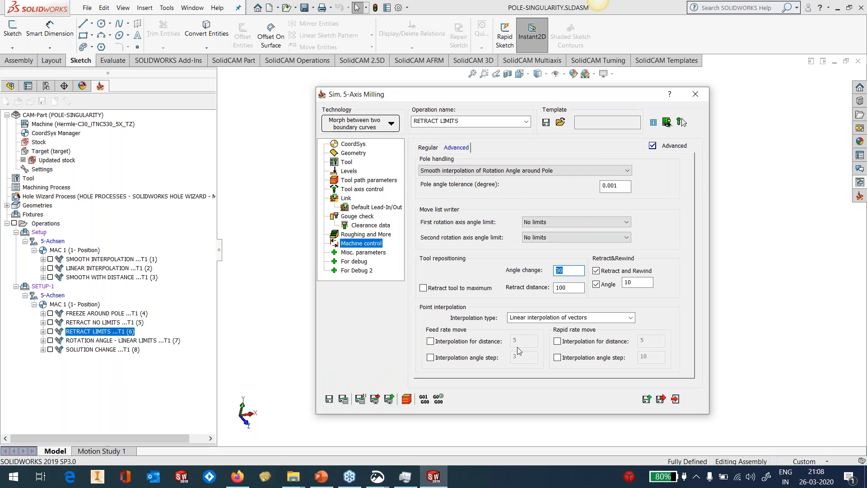
key("Tab")
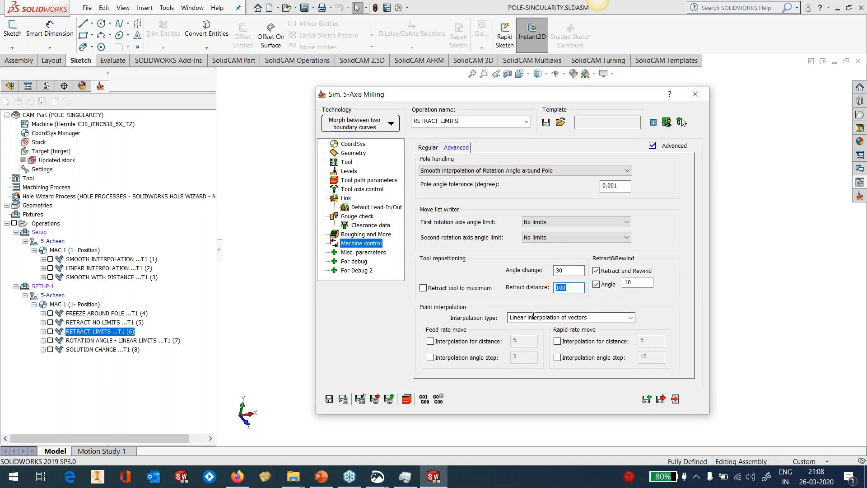
double_click(634, 283)
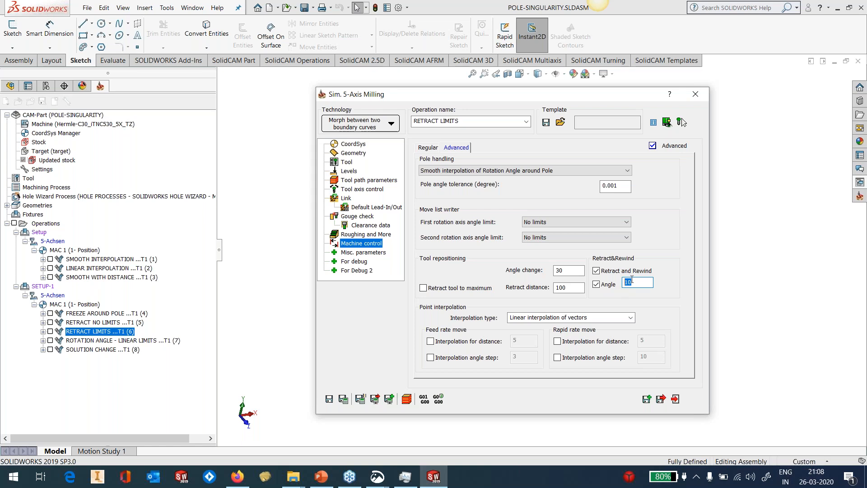
- Open the machine simulation of the RETRACT LIMITS operation with the domed workpiece in close view
left_click(408, 400)
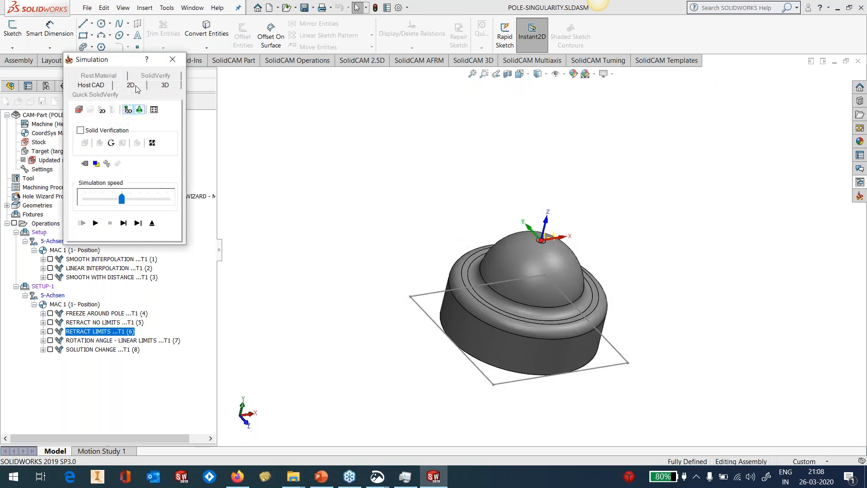
left_click(133, 85)
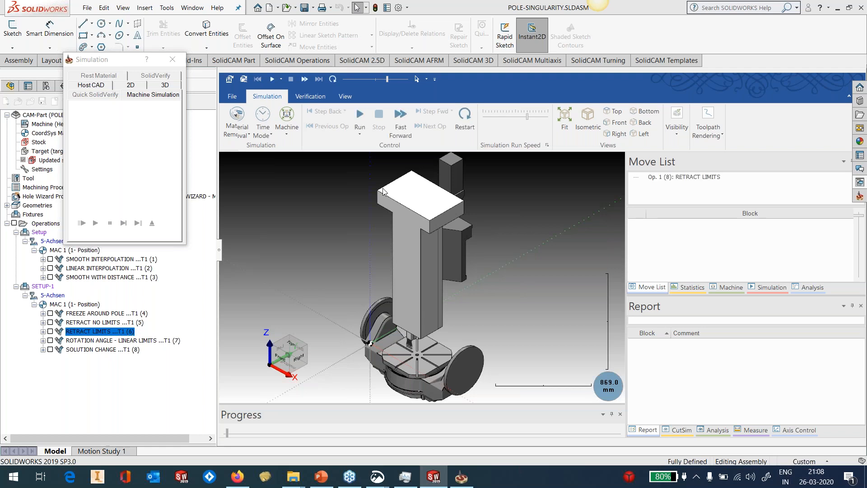
scroll(418, 354, "up", 10)
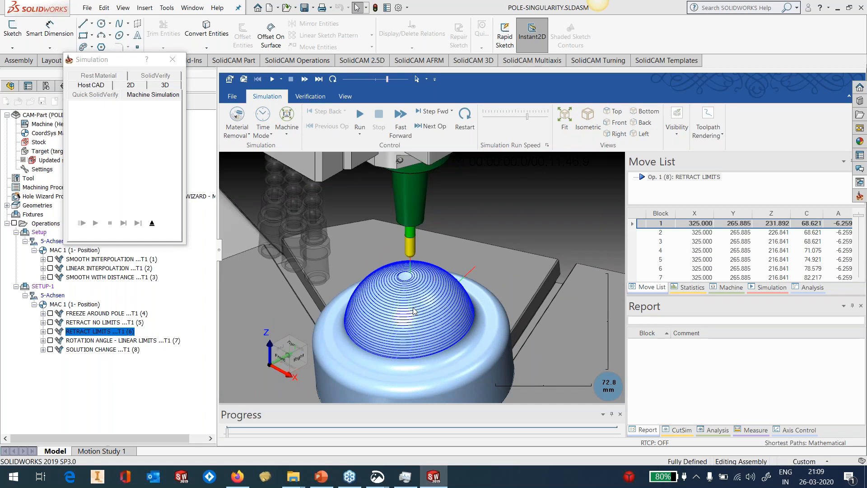
scroll(414, 311, "down", 1)
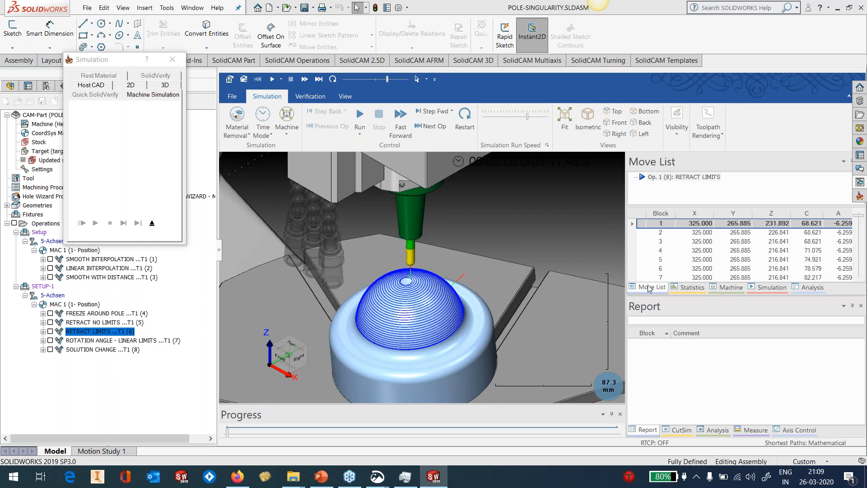
- Colour the RETRACT LIMITS toolpath by Tool Number, examine the retract moves from the front, and restore the Initial Toolpath display
left_click(804, 289)
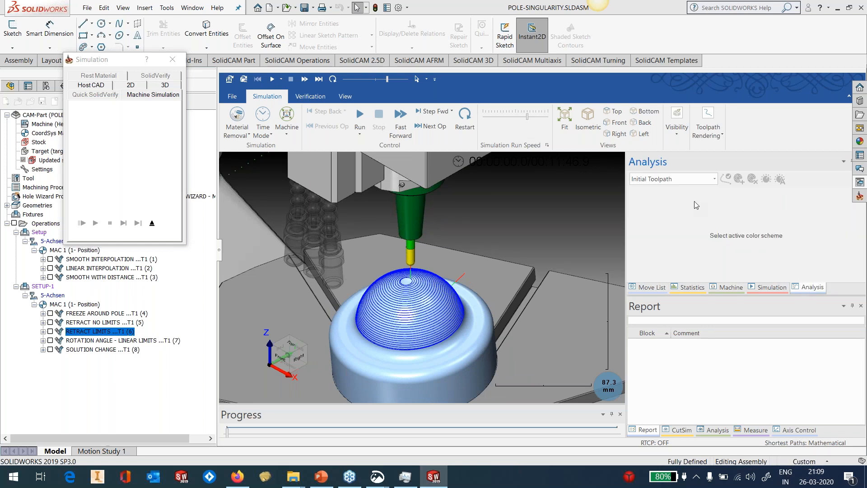
left_click(699, 180)
scroll(688, 201, "up", 3)
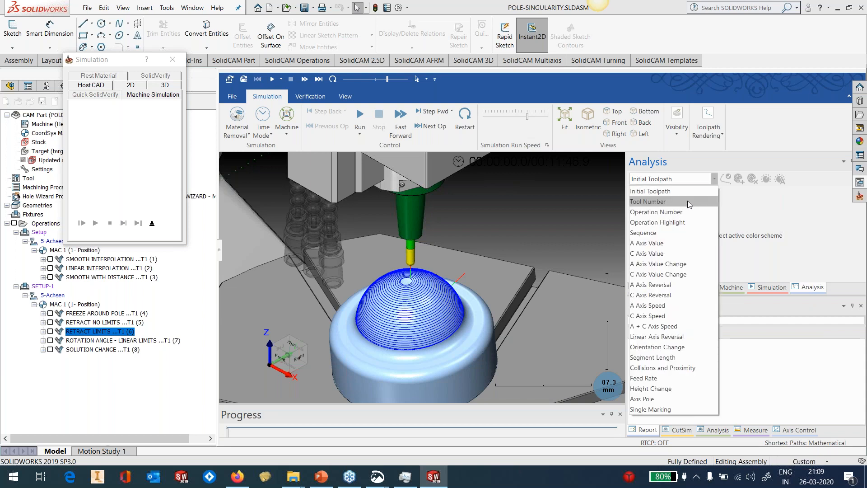
left_click(687, 201)
scroll(478, 289, "down", 4)
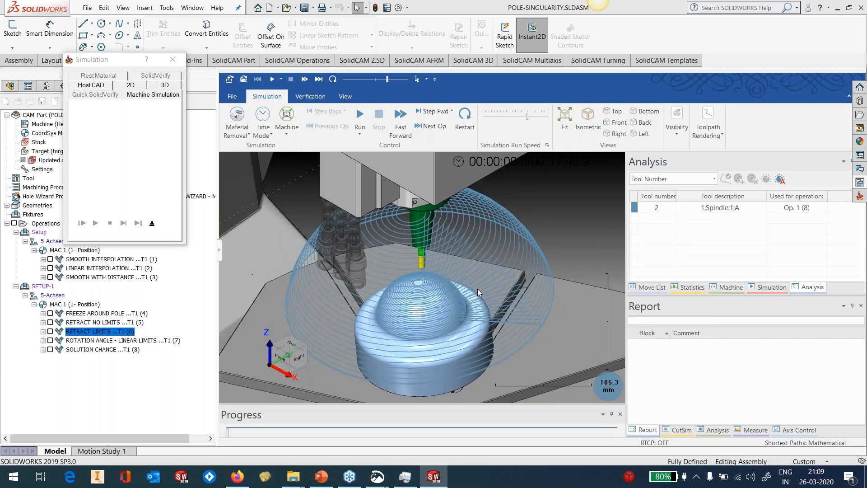
middle_click_drag(449, 291, 467, 264)
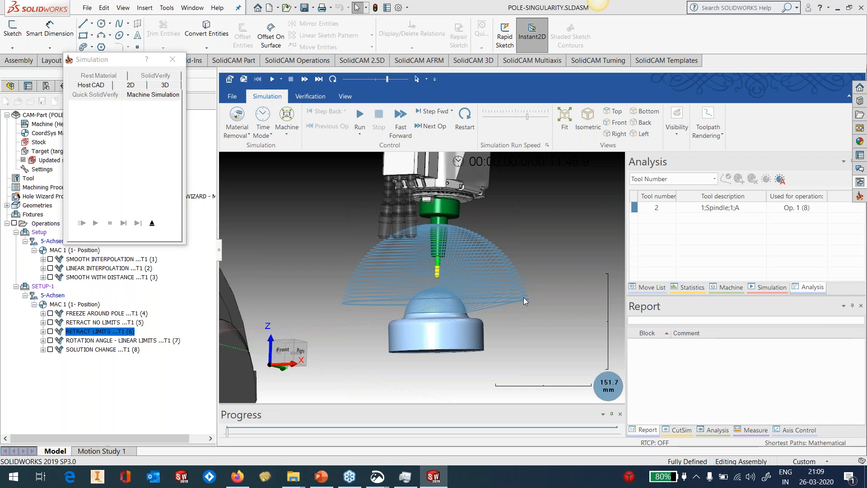
left_click(672, 179)
left_click(651, 191)
- Run the RETRACT LIMITS simulation at reduced speed with the move list shown, and pause it at the C axis rewind
scroll(456, 307, "down", 1)
middle_click_drag(455, 307, 448, 328)
left_click_drag(528, 114, 516, 114)
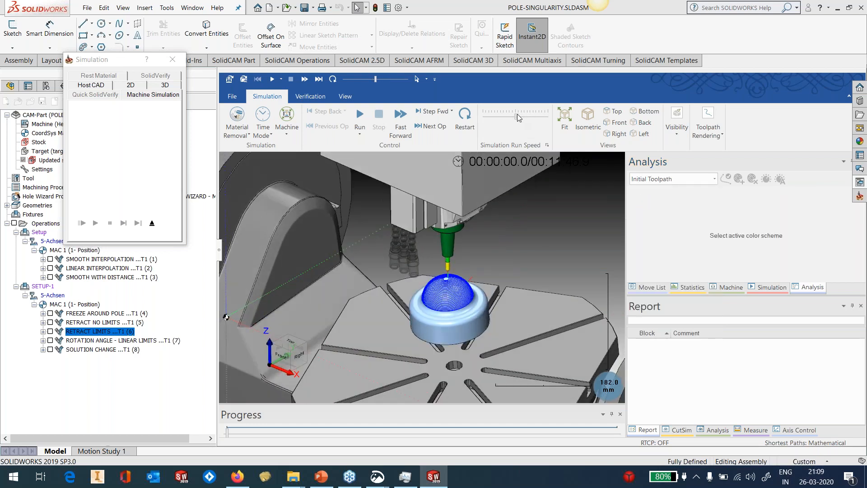
left_click(650, 288)
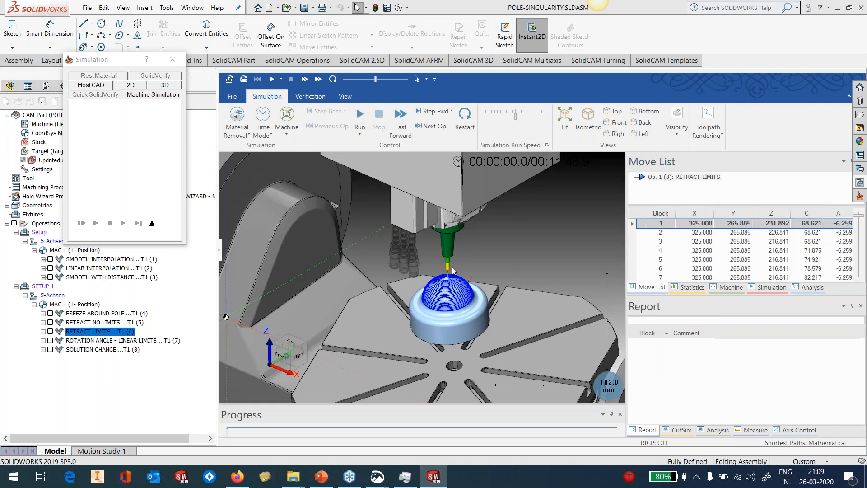
left_click(357, 111)
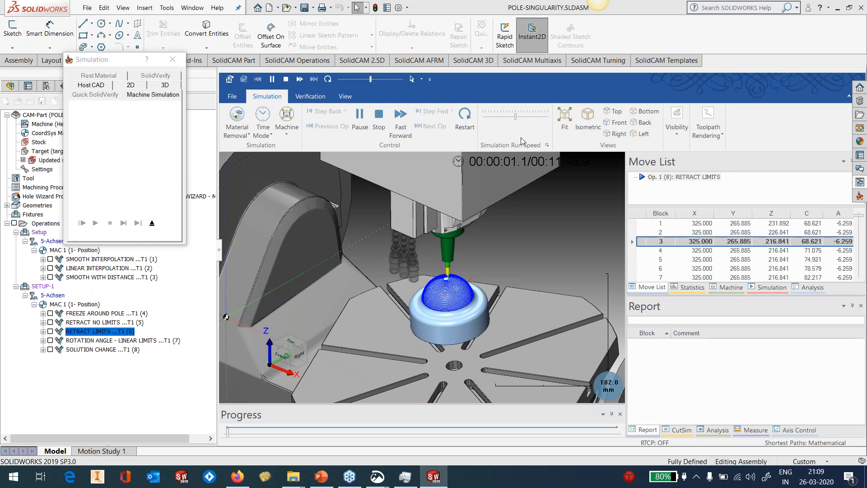
left_click(519, 117)
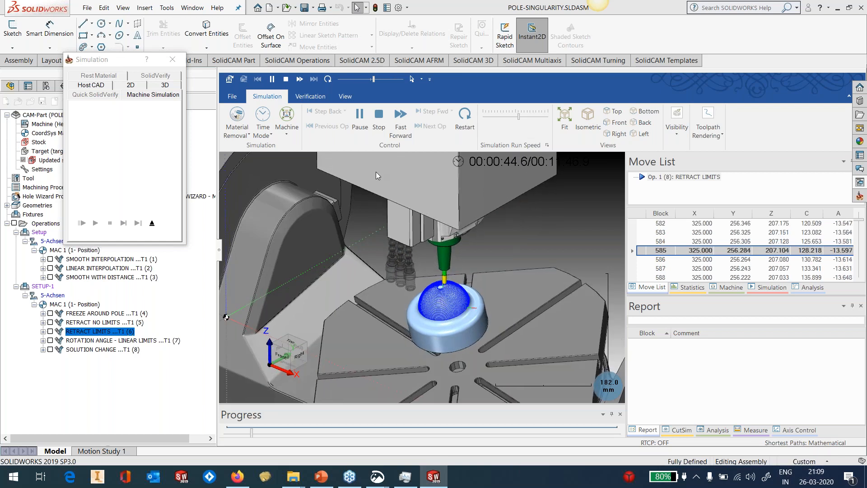
left_click(360, 114)
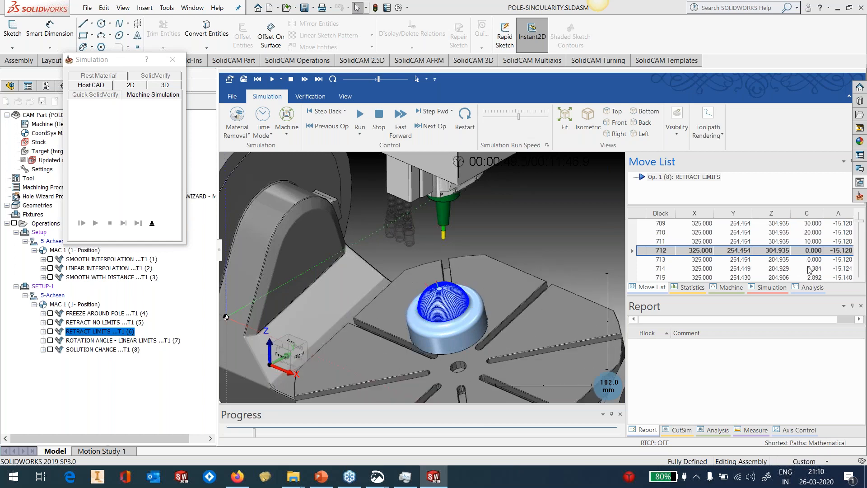
- Continue the RETRACT LIMITS simulation past the C axis rewind, exit the simulation and close the operation
left_click(360, 116)
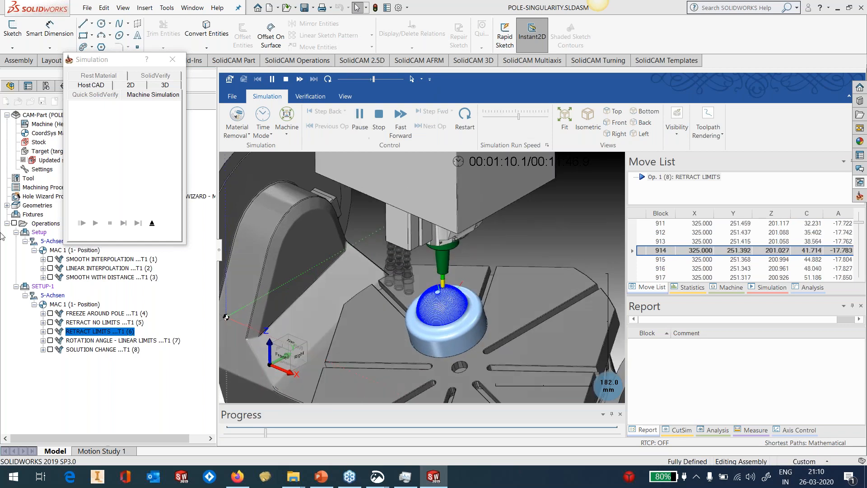
left_click(151, 223)
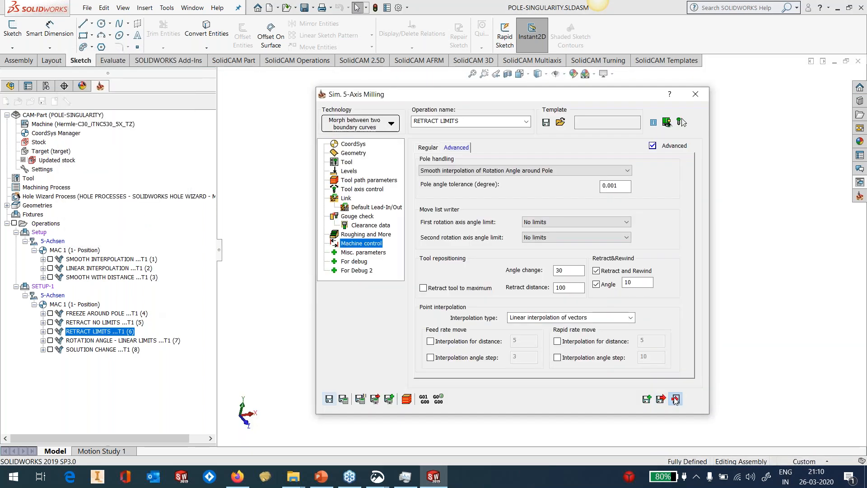
left_click(675, 399)
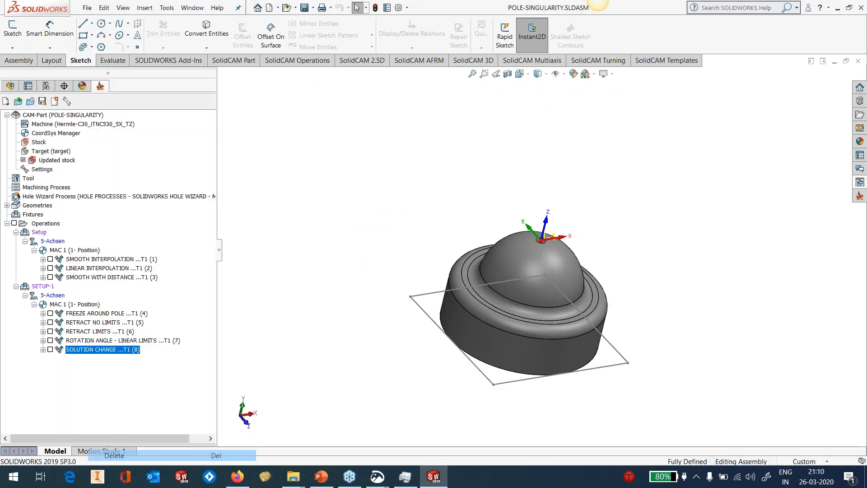
- Delete the SOLUTION CHANGE operation from SETUP-1
left_click(49, 344)
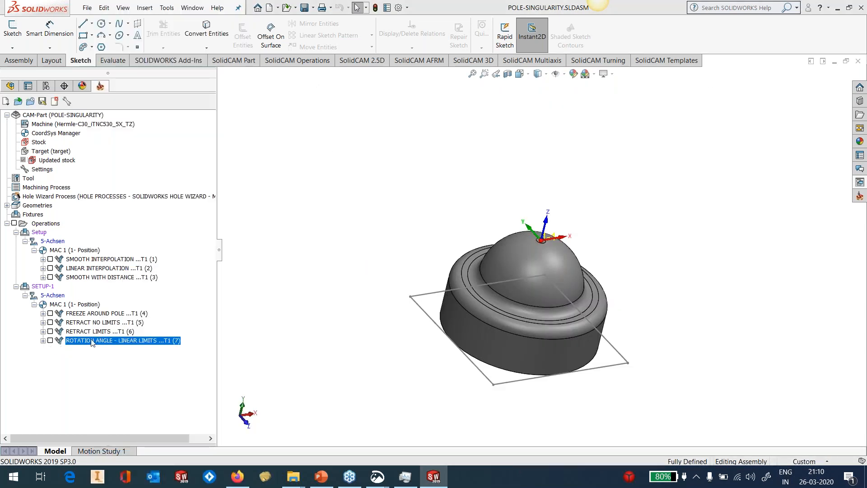
- Set the machine's C axis minimum limit to -99999 degrees and maximum limit to 99999 degrees, and close the machine definition
double_click(45, 126)
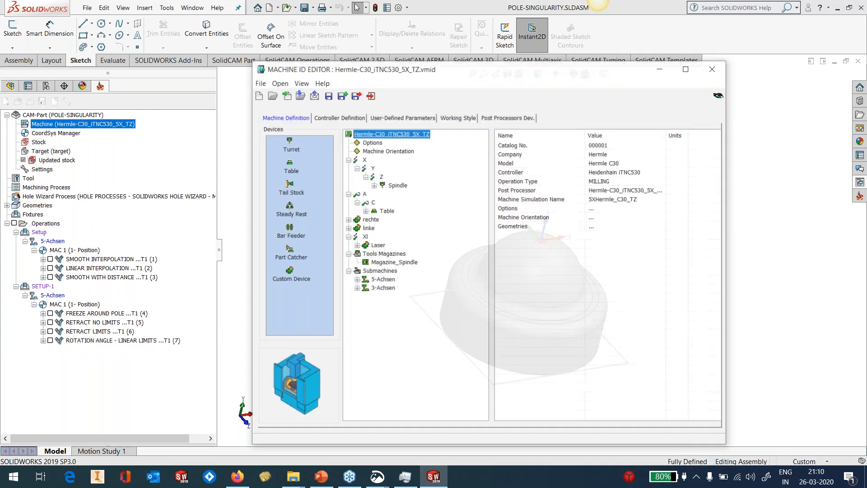
left_click(373, 202)
left_click(623, 203)
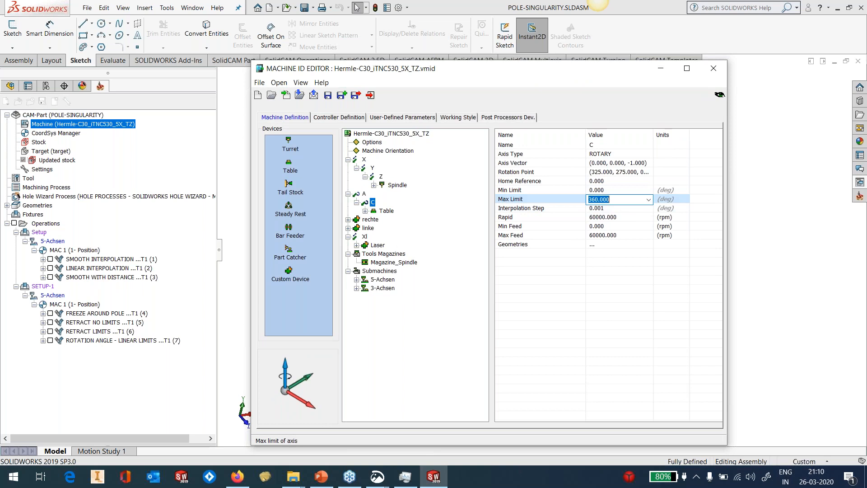
left_click(619, 190)
double_click(618, 190)
type("-99999")
left_click(618, 199)
double_click(619, 199)
type("99999")
key("Return")
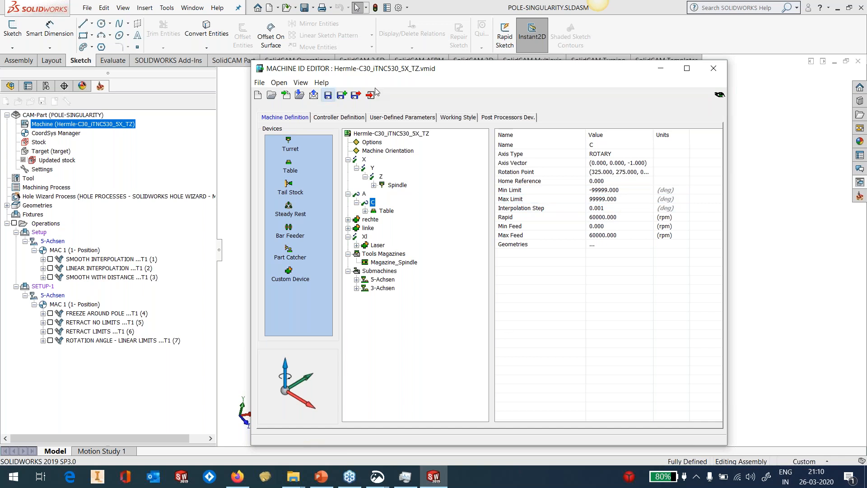
left_click(709, 70)
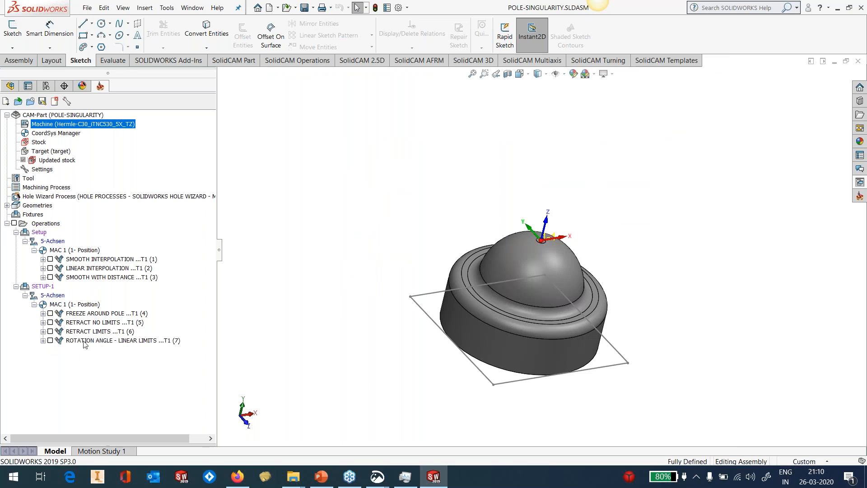
- Display the ROTATION ANGLE - LINEAR LIMITS toolpath, examine the operation's advanced pole handling settings, and close the operation
left_click(50, 340)
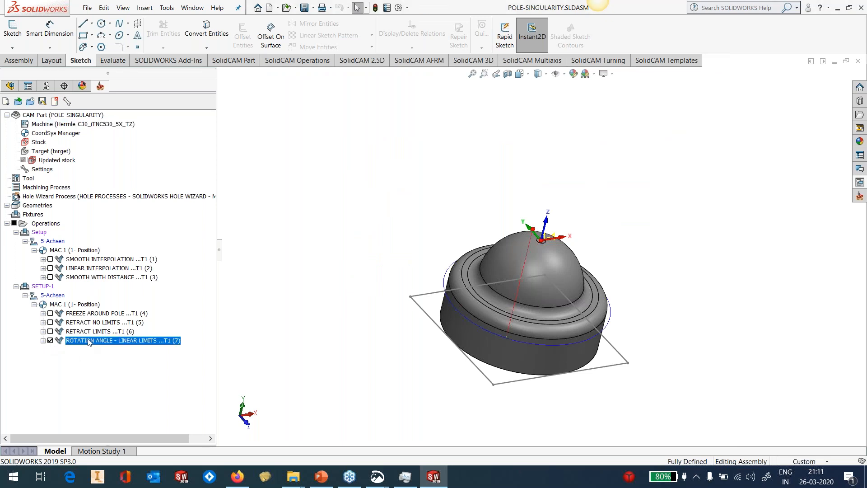
middle_click_drag(524, 347, 500, 346)
scroll(508, 342, "down", 3)
right_click(128, 340)
left_click(163, 115)
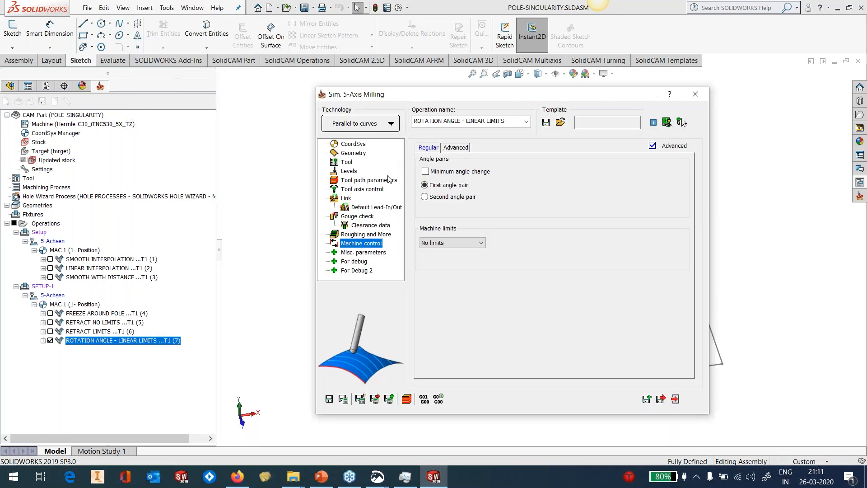
left_click(463, 149)
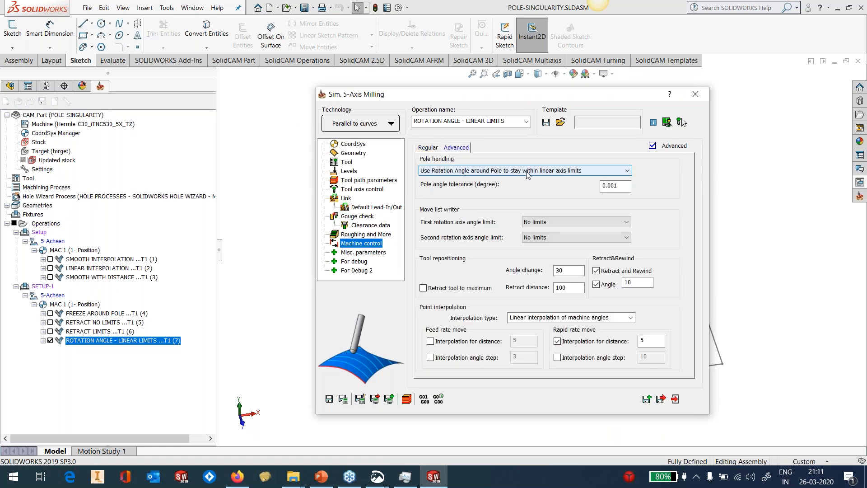
left_click(676, 399)
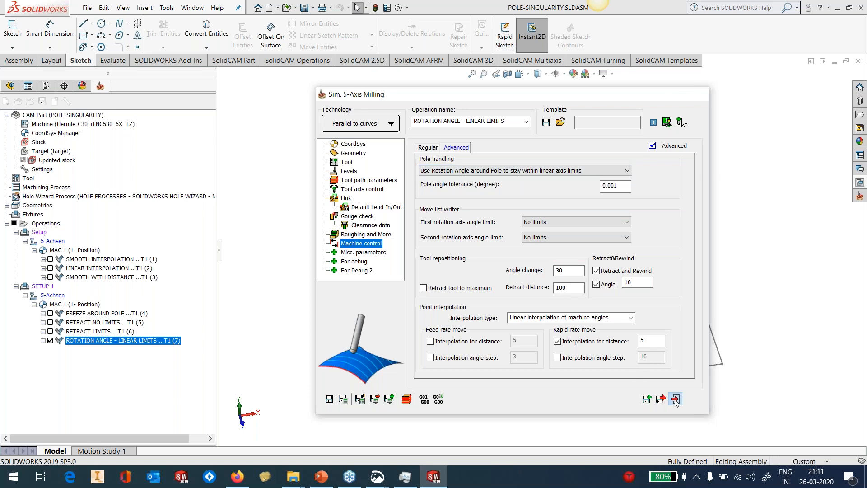
- Run the machine simulation of ROTATION ANGLE - LINEAR LIMITS at increased speed with the domed workpiece in close view, and exit it
right_click(163, 340)
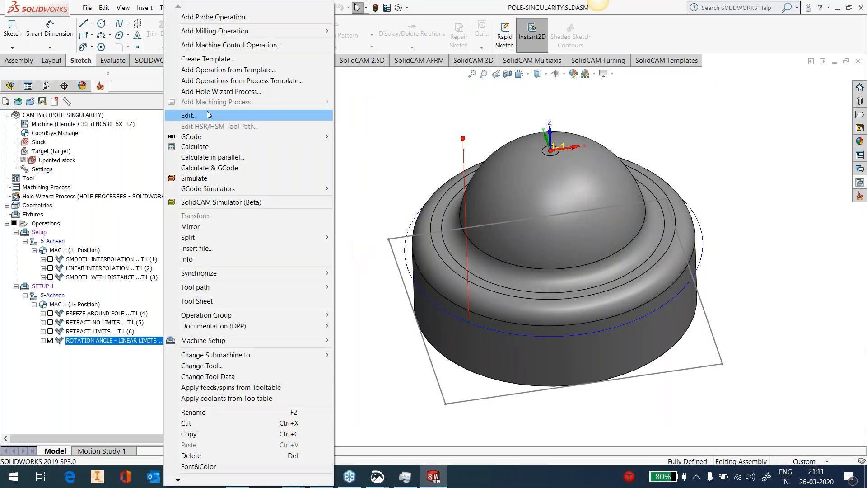
left_click(196, 180)
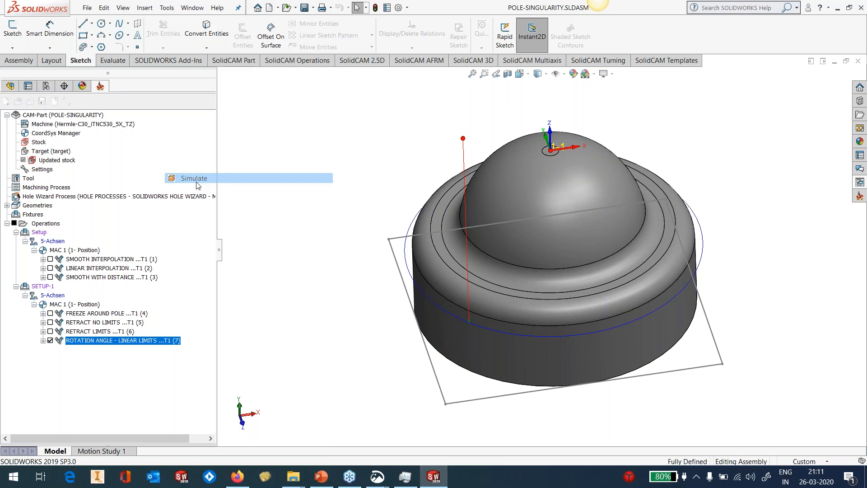
left_click(146, 86)
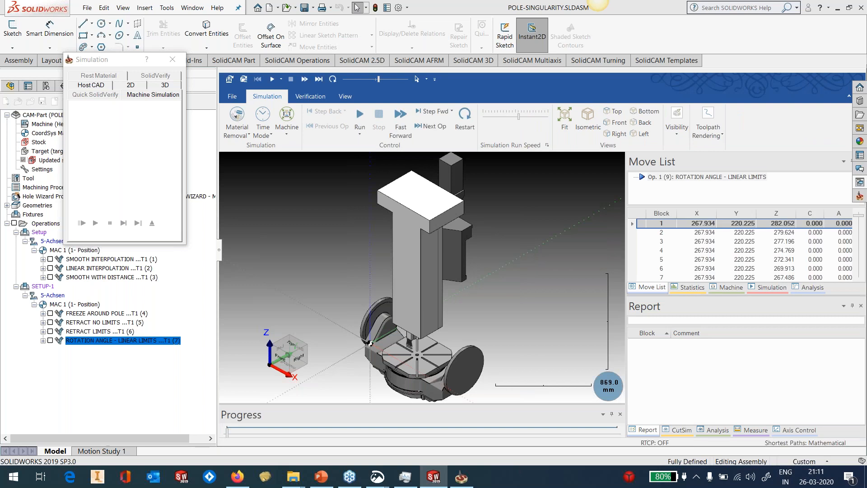
scroll(547, 312, "down", 5)
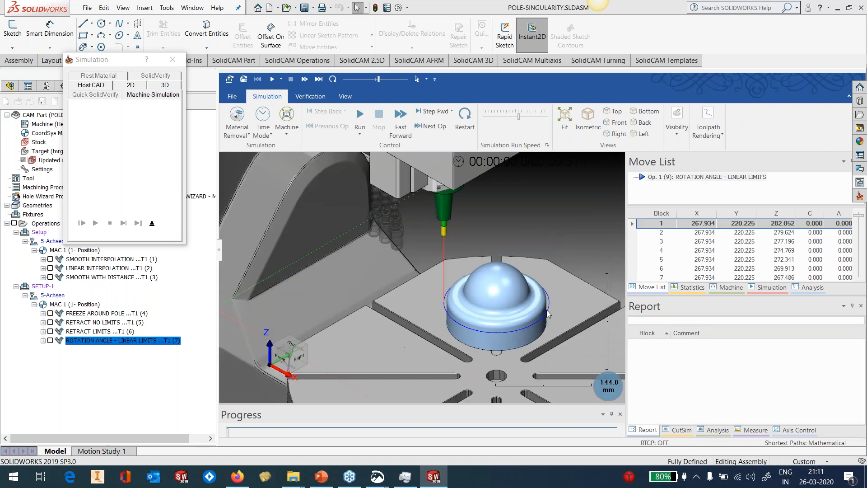
left_click(360, 115)
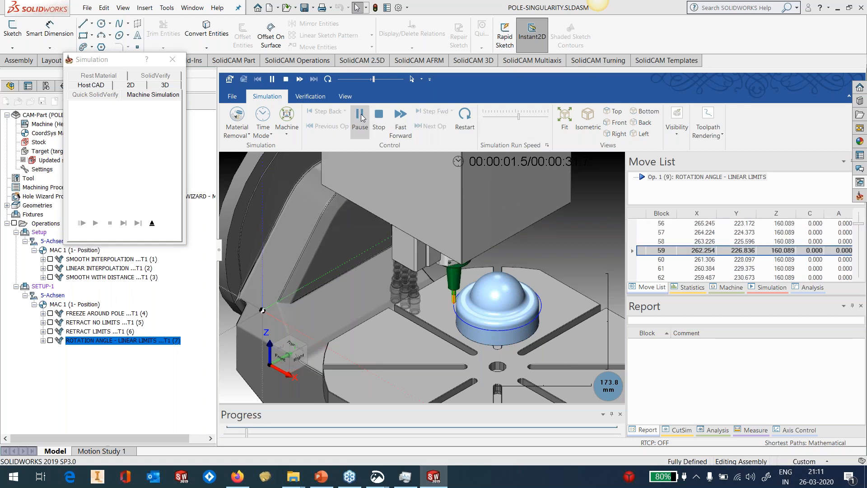
left_click_drag(521, 117, 526, 117)
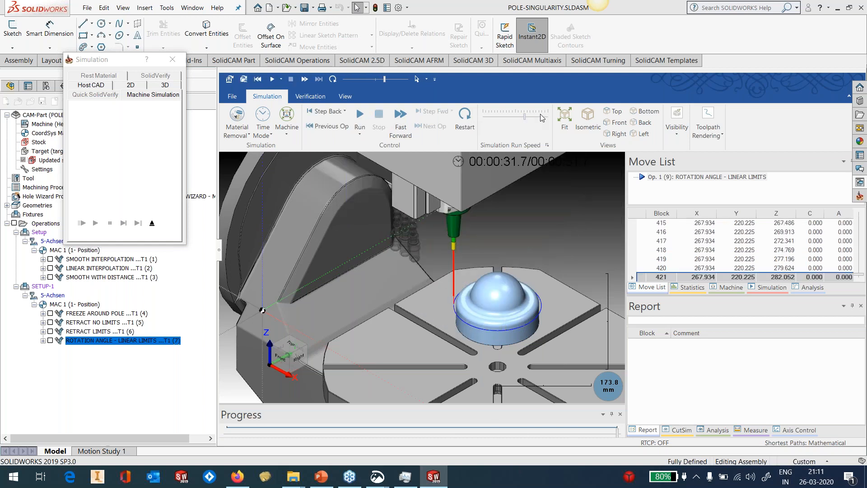
left_click(152, 224)
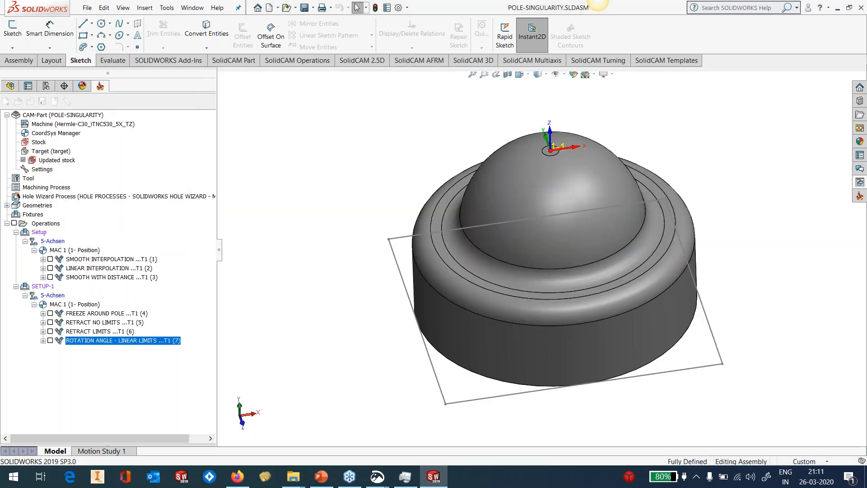
- Open the machine definition and set the Y axis minimum limit to -75 mm and maximum limit to 75 mm
double_click(95, 126)
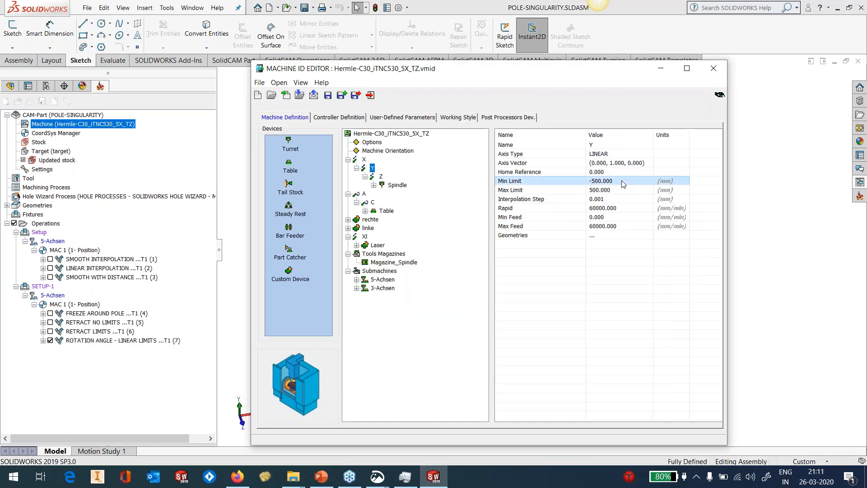
left_click(619, 181)
type("-75")
key("Return")
left_click(622, 192)
type("75")
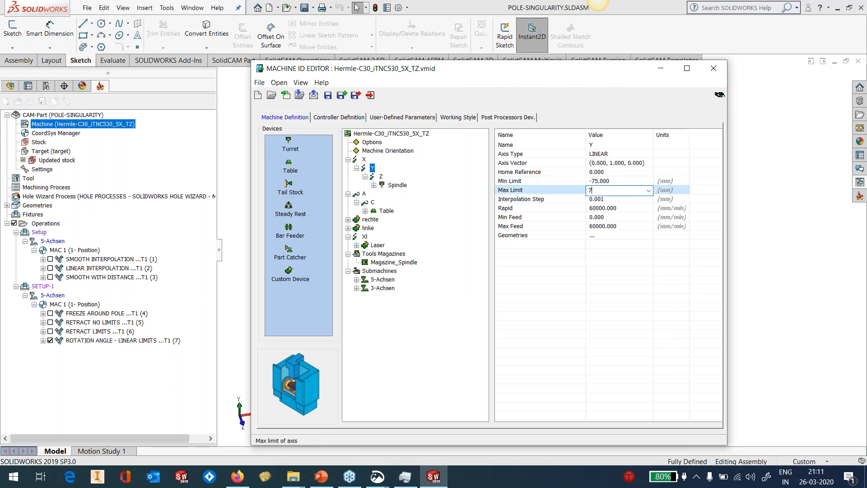
key("Return")
- Set the X axis minimum limit to -75 mm and maximum limit to 75 mm, and close the machine definition
left_click(364, 159)
left_click(623, 183)
left_click(623, 183)
type("-75")
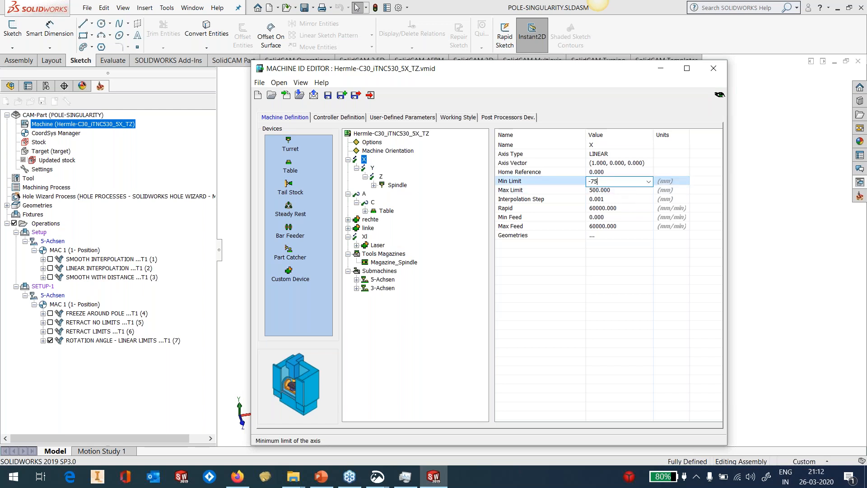
key("Return")
left_click(622, 190)
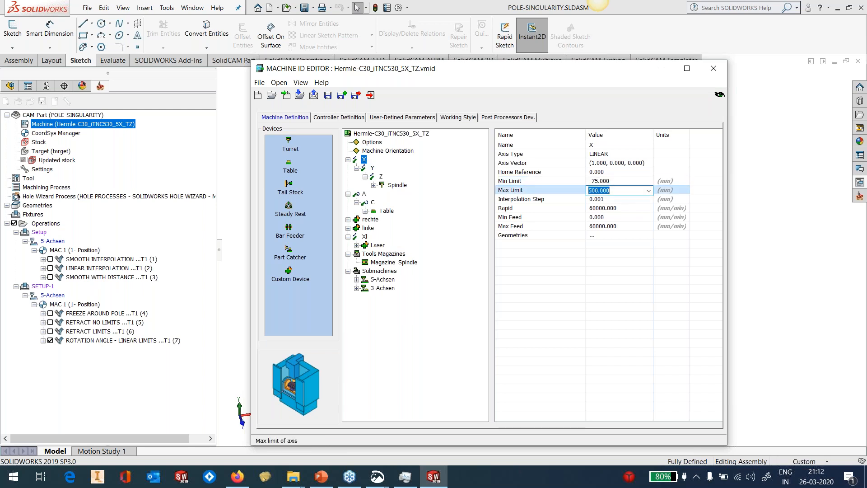
type("75")
key("Return")
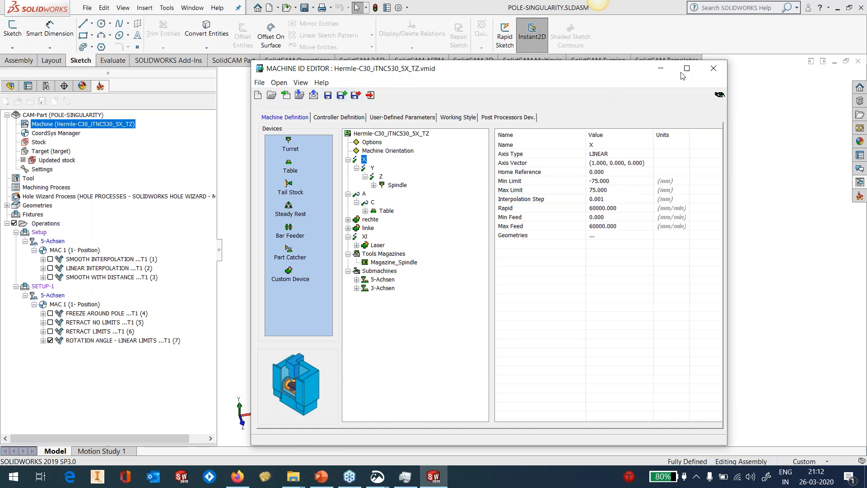
left_click(714, 70)
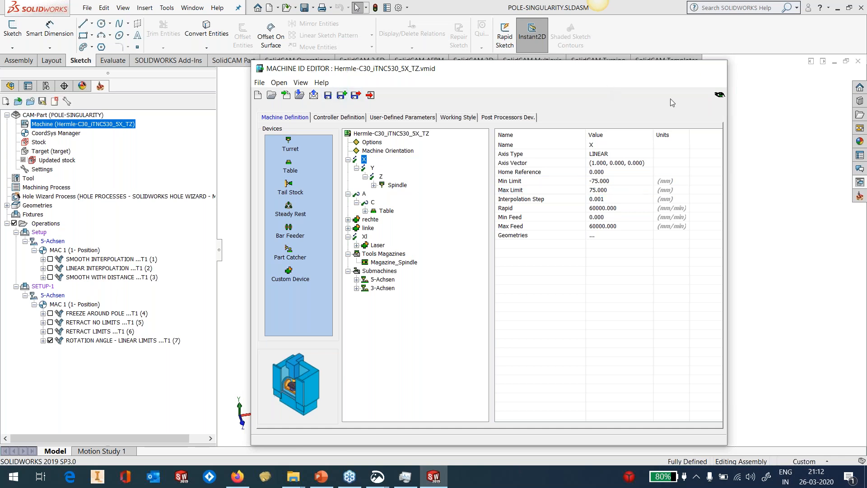
- Set the cut tolerance of ROTATION ANGLE - LINEAR LIMITS to 0.011, then save and calculate the operation
right_click(85, 340)
left_click(110, 116)
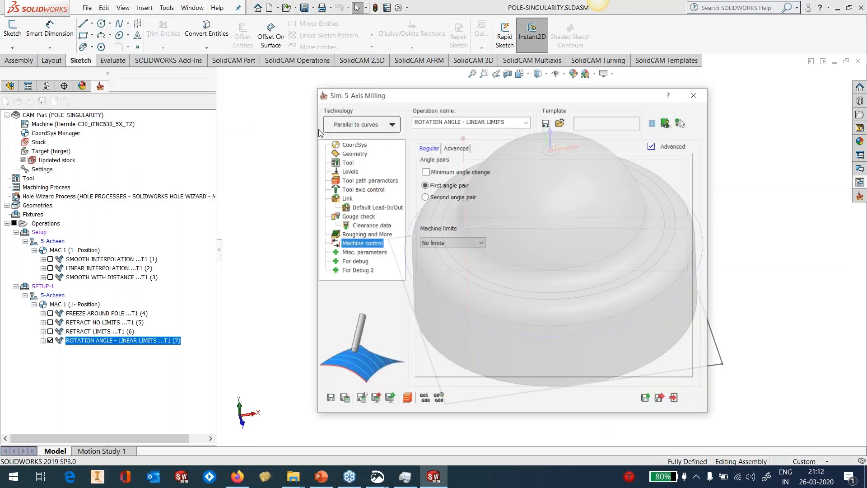
left_click(373, 181)
left_click(450, 174)
left_click(519, 172)
type("11")
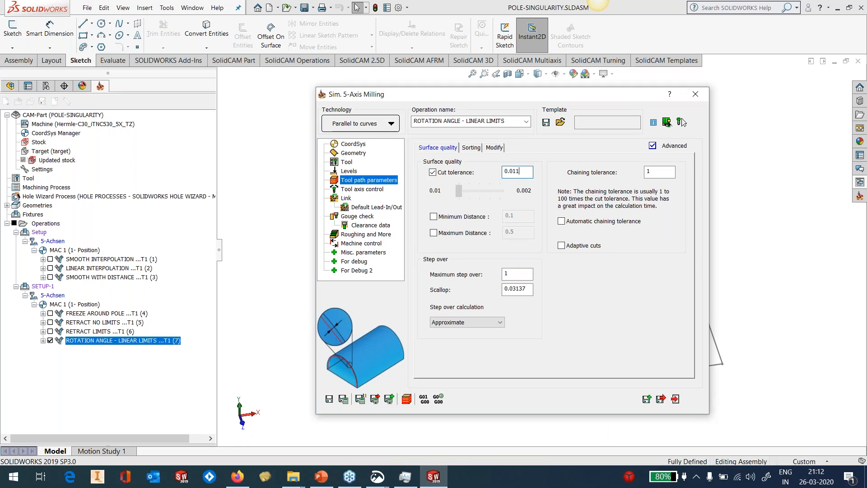
left_click(344, 399)
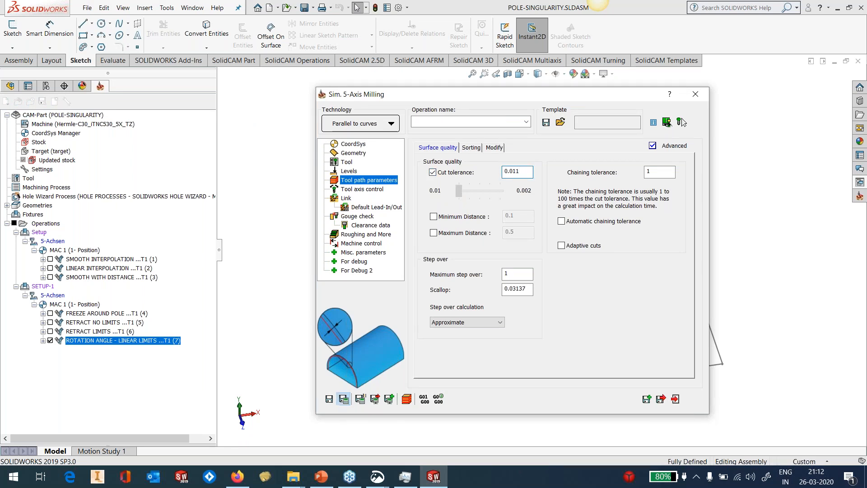
- Check the machine control page, run the recalculated ROTATION ANGLE - LINEAR LIMITS machine simulation at reduced speed in close view, and exit it
left_click(362, 243)
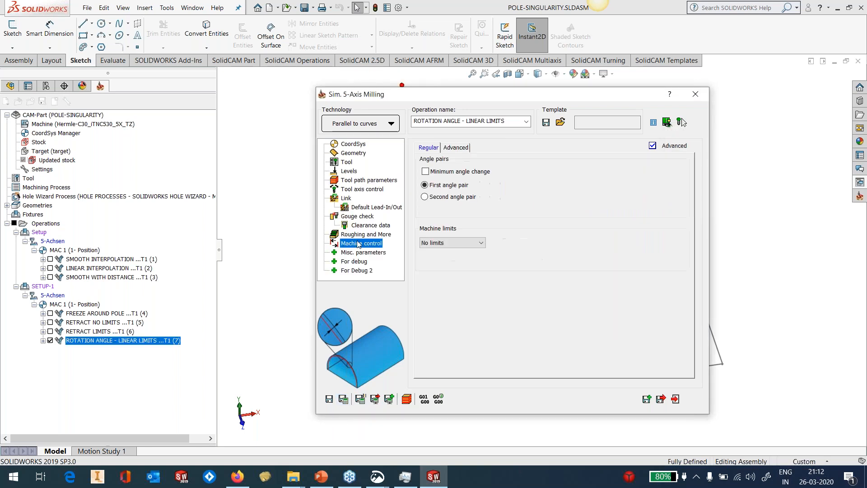
left_click(408, 399)
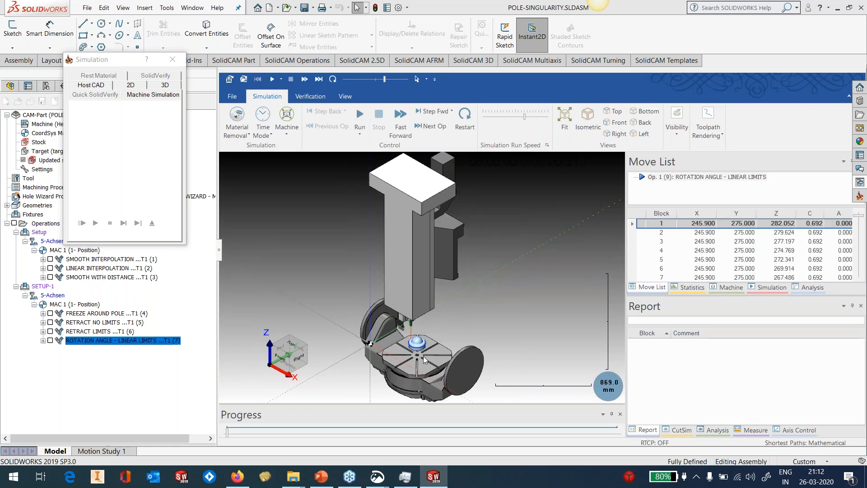
scroll(422, 356, "up", 8)
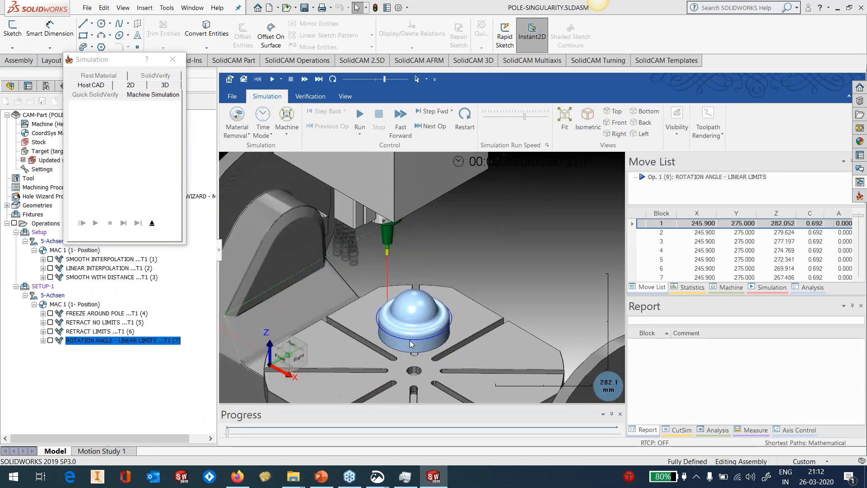
left_click(360, 119)
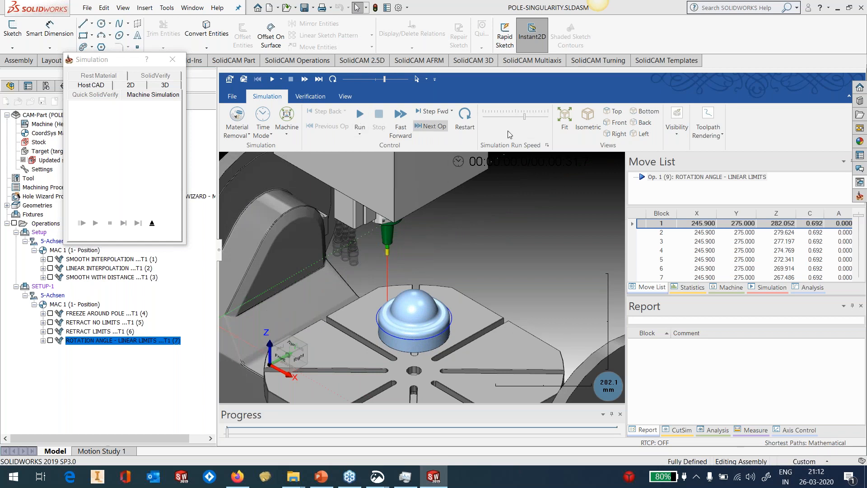
left_click_drag(527, 116, 524, 116)
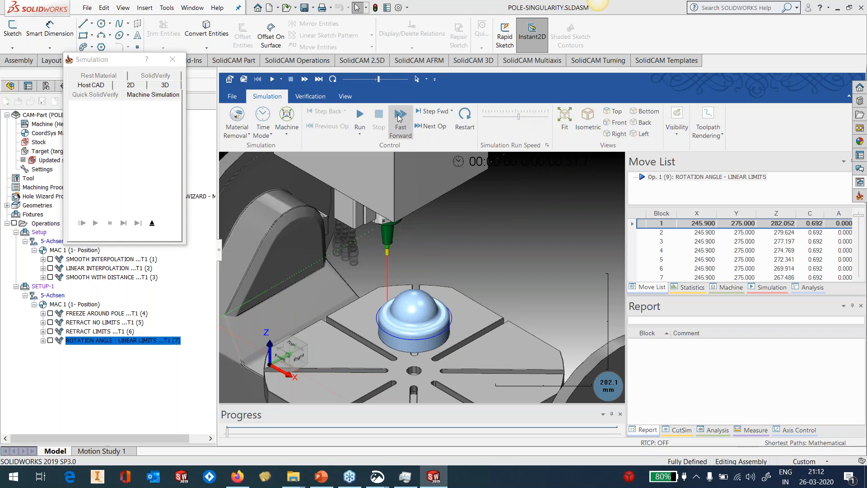
left_click(364, 128)
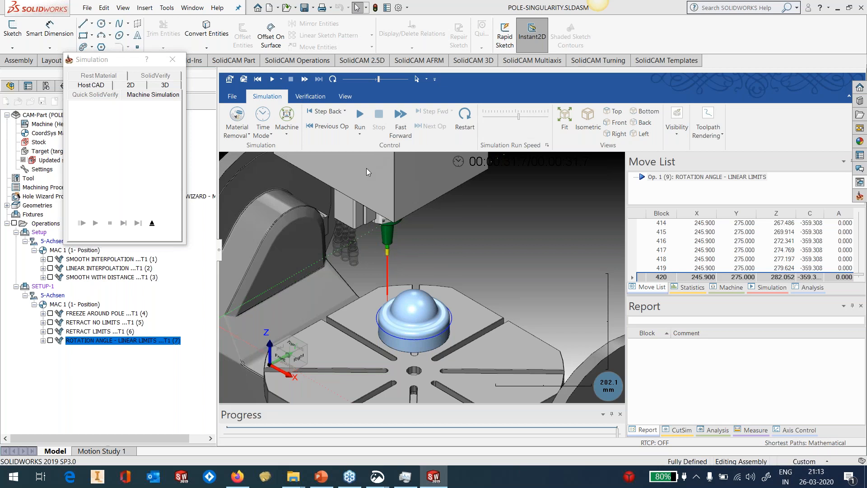
scroll(511, 273, "down", 3)
left_click(153, 228)
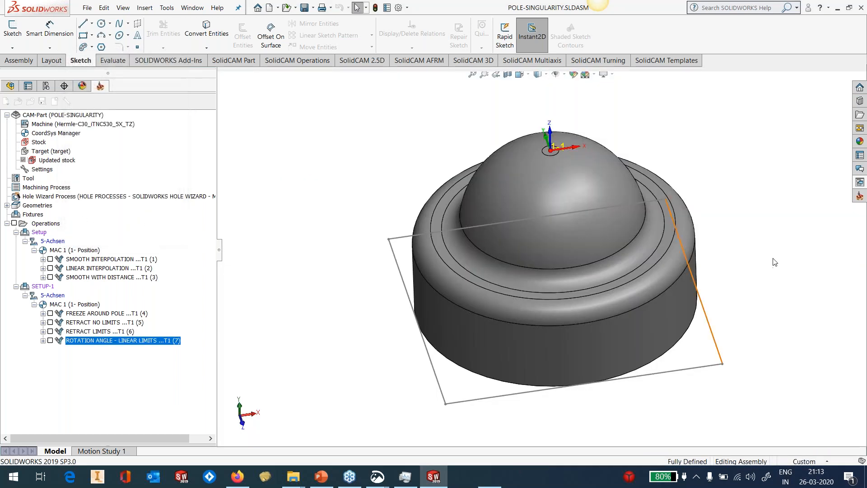